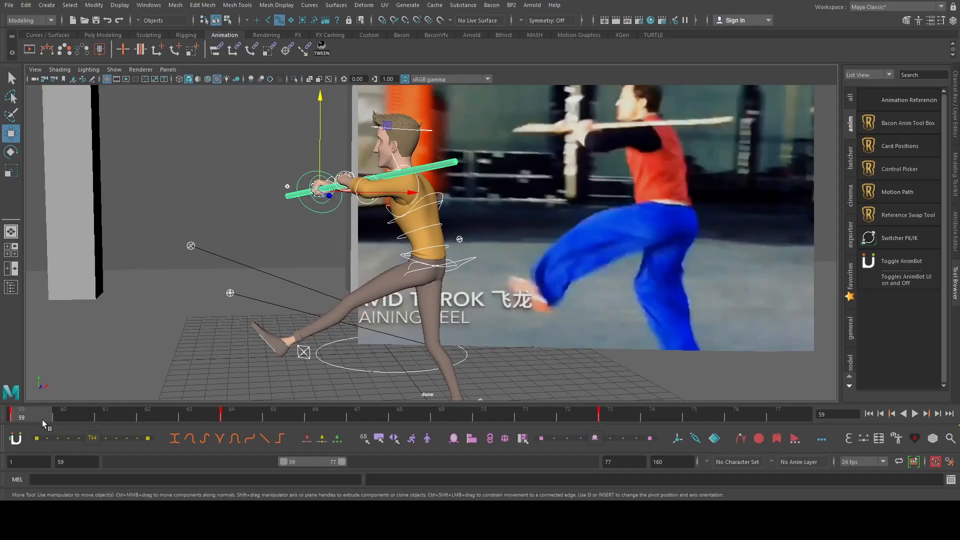
- Hide the animBot toolbar to free up space around the viewport
{"action": "key", "text": "alt+v"}
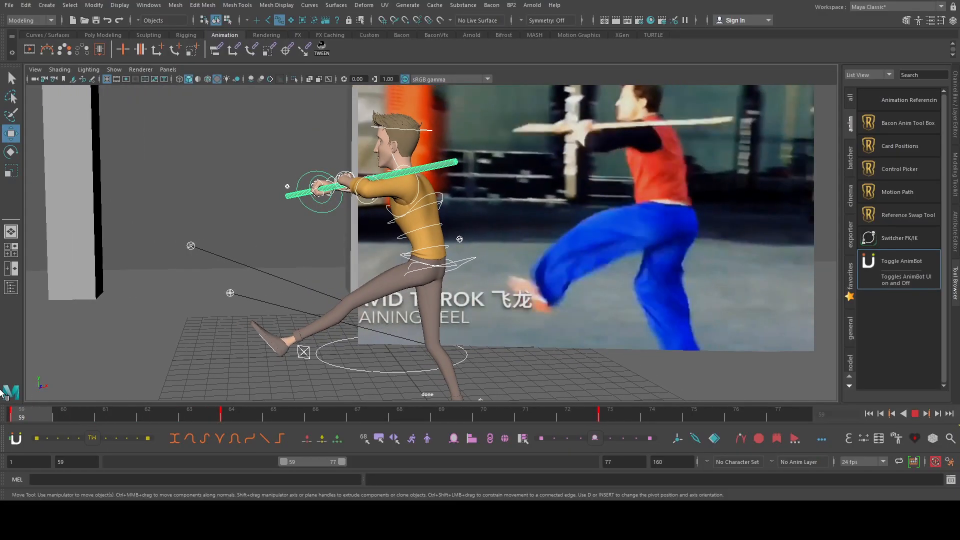
{"action": "left_click", "coordinate": [101, 409]}
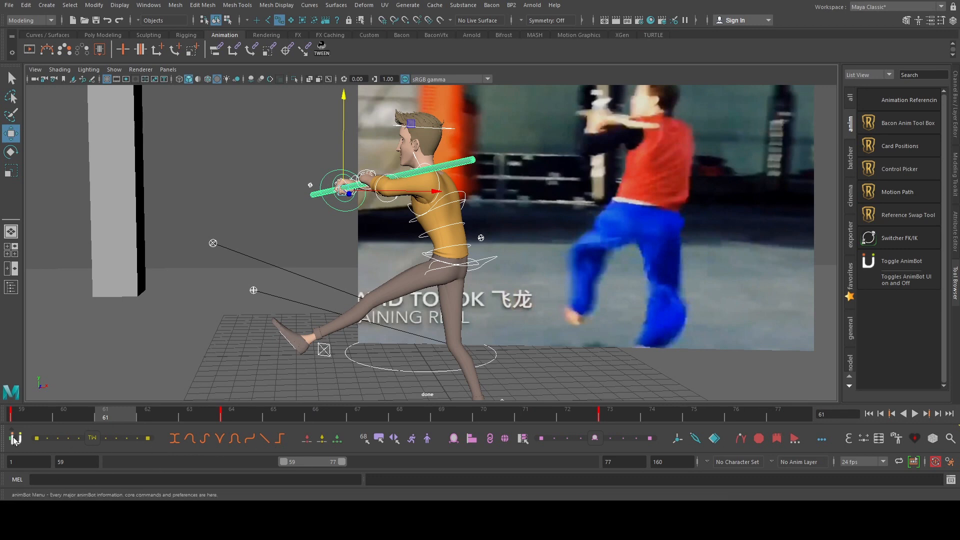
{"action": "left_click_drag", "start_coordinate": [7, 444], "coordinate": [153, 338]}
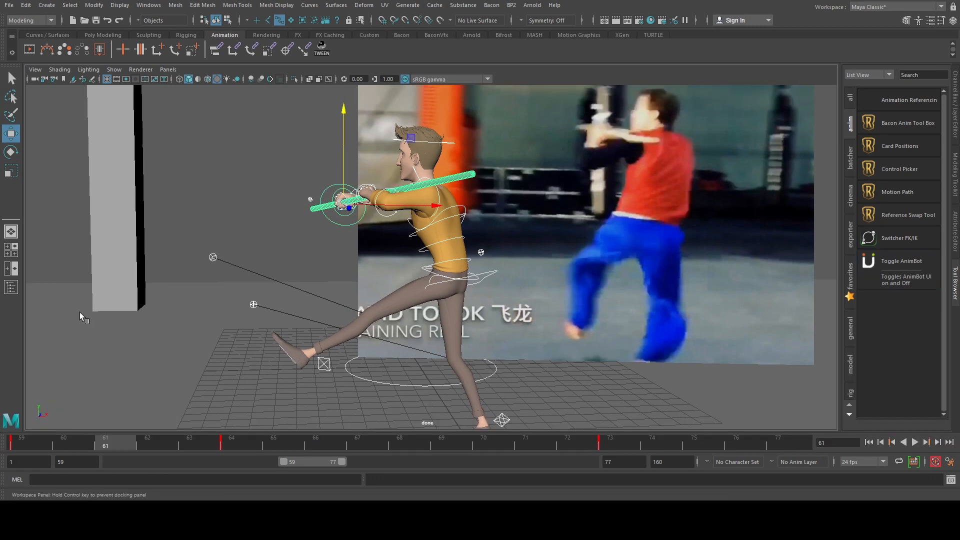
{"action": "left_click", "coordinate": [883, 272]}
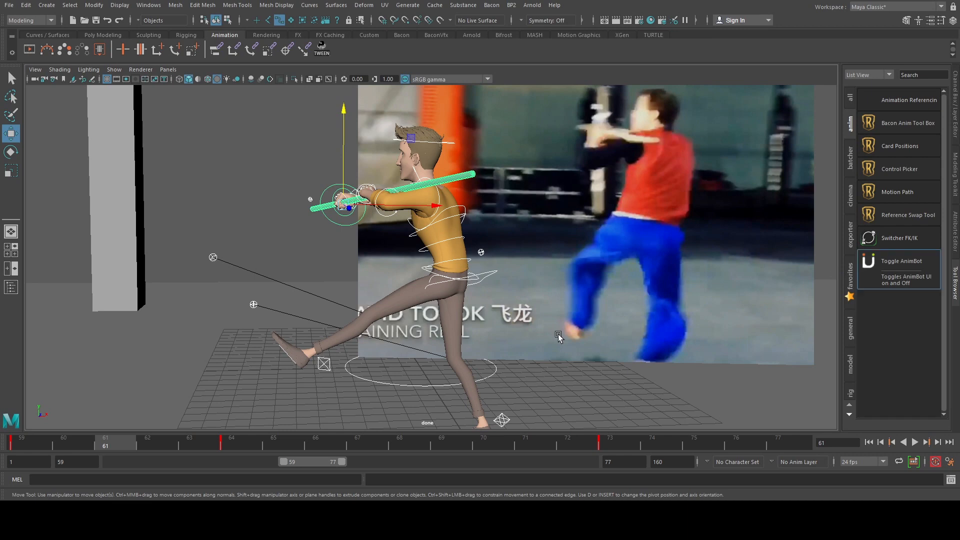
- Play the animation from frame 59 against the reference footage and stop at frame 62
{"action": "left_click", "coordinate": [19, 441]}
{"action": "left_click_drag", "start_coordinate": [66, 437], "coordinate": [20, 440]}
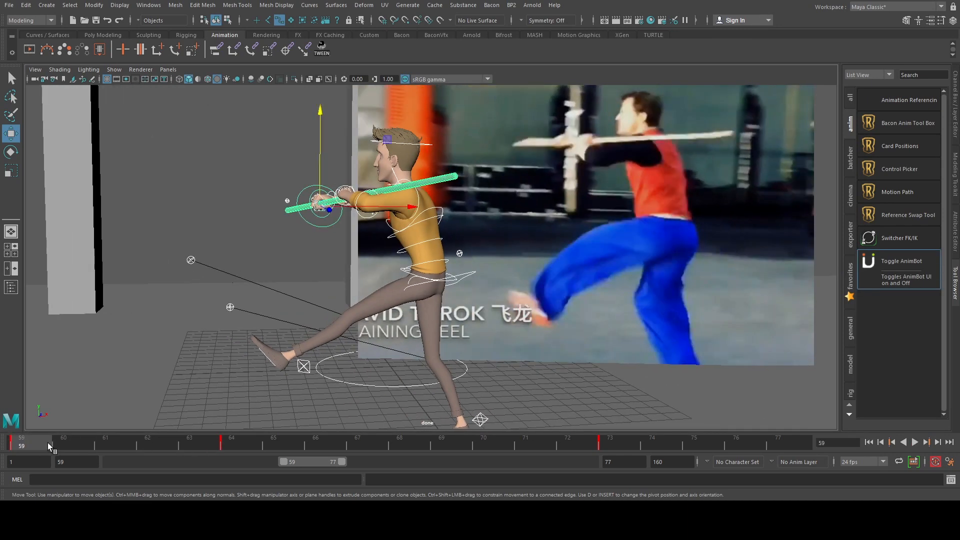
{"action": "key", "text": "alt+v"}
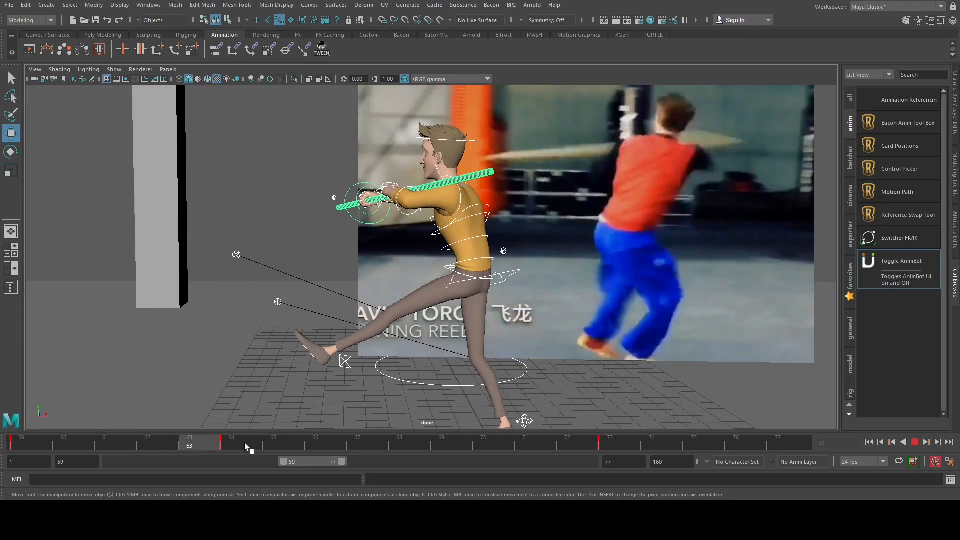
{"action": "left_click", "coordinate": [145, 445]}
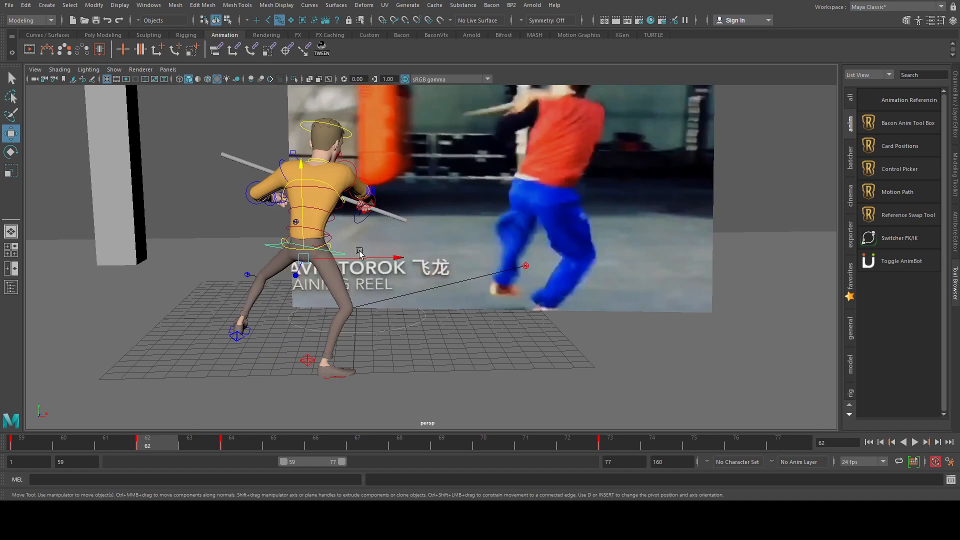
- Shift the character's centre-of-gravity control sideways and lower the right knee's pole vector control at frame 62
{"action": "left_click_drag", "start_coordinate": [344, 254], "coordinate": [355, 259]}
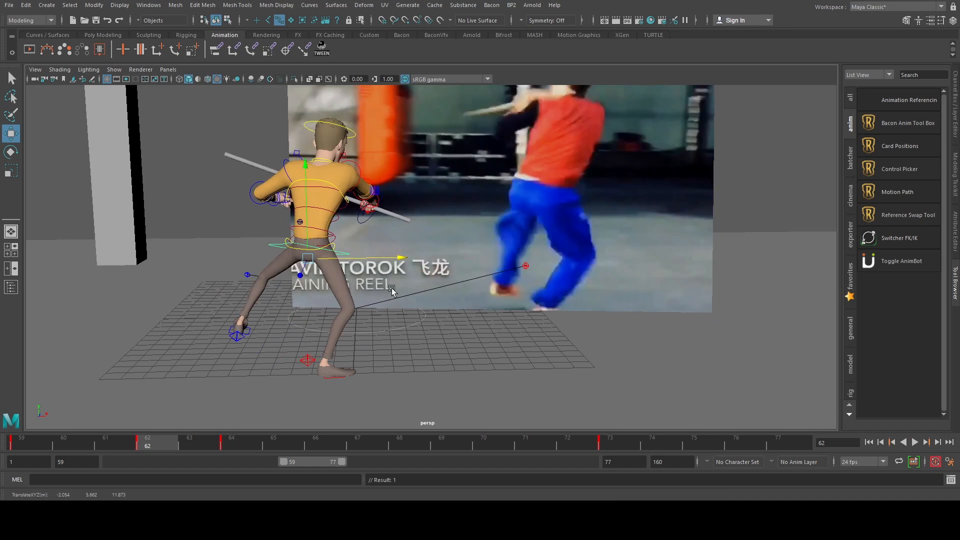
{"action": "left_click_drag", "start_coordinate": [413, 310], "coordinate": [400, 316], "text": "alt"}
{"action": "left_click", "coordinate": [521, 270]}
{"action": "left_click", "coordinate": [521, 270]}
{"action": "left_click_drag", "start_coordinate": [520, 270], "coordinate": [475, 261], "text": "alt"}
- Rotate and reposition the left foot IK control to match the reference's trailing foot
{"action": "left_click", "coordinate": [242, 347]}
{"action": "key", "text": "e"}
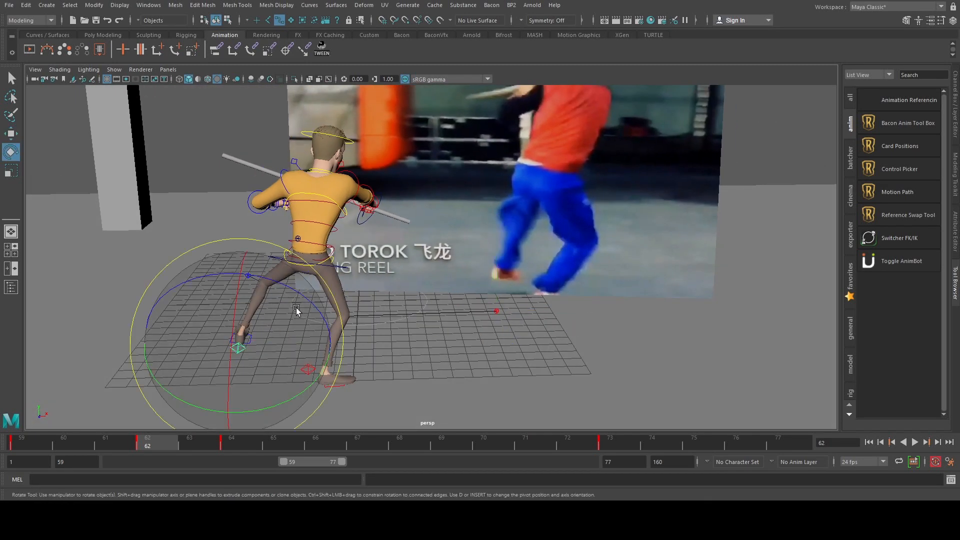
{"action": "left_click_drag", "start_coordinate": [307, 296], "coordinate": [244, 389]}
{"action": "key", "text": "w"}
{"action": "left_click_drag", "start_coordinate": [296, 340], "coordinate": [288, 316]}
- Set the left foot's Foot Roll to 0 and rotate the foot to about X 33.5, Y 148.2, Z 12.2
{"action": "left_click", "coordinate": [954, 112]}
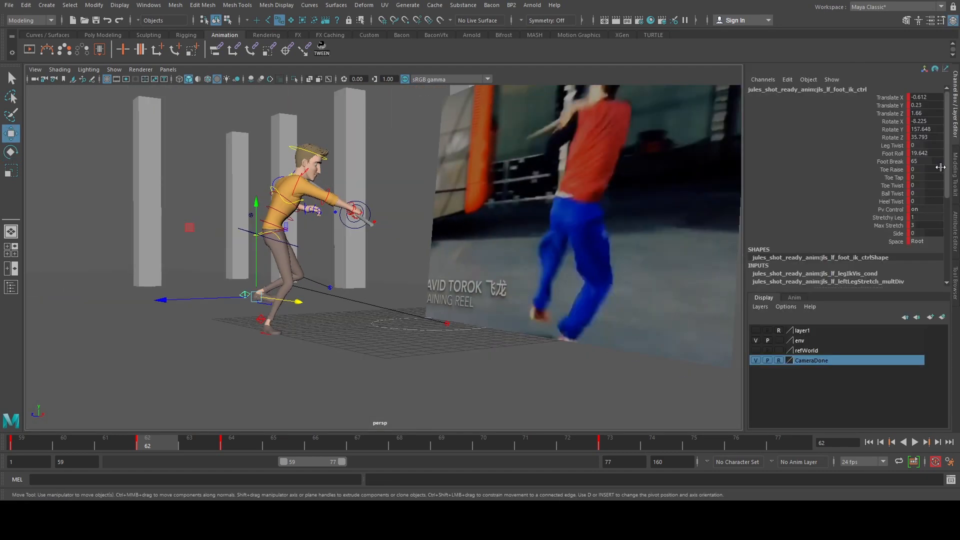
{"action": "key", "text": "Return"}
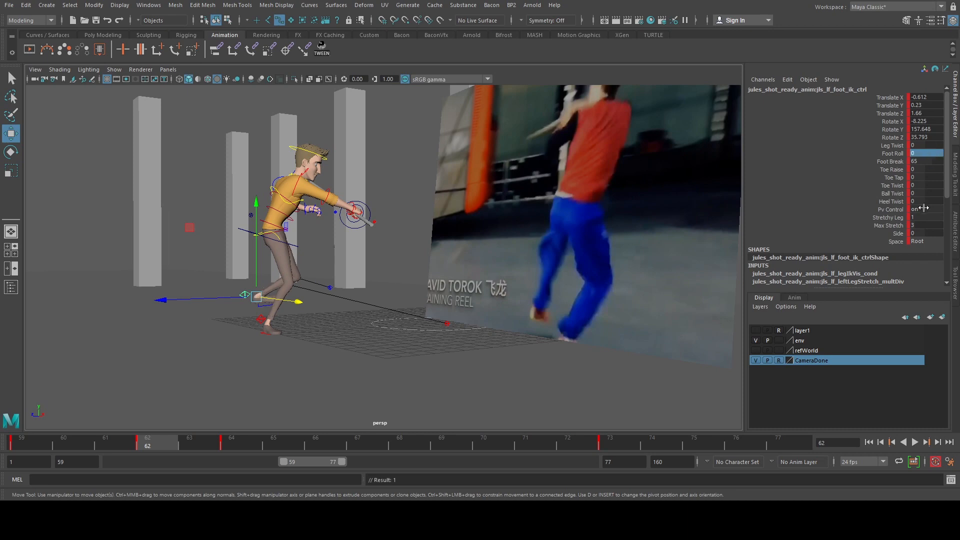
{"action": "left_click_drag", "start_coordinate": [515, 226], "coordinate": [306, 283], "text": "alt"}
{"action": "key", "text": "e"}
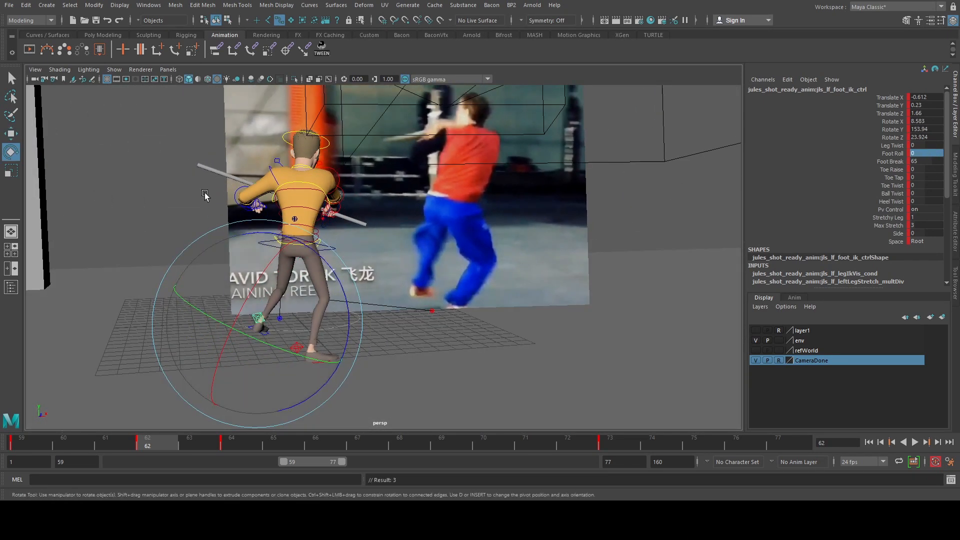
{"action": "key", "text": "space"}
{"action": "key", "text": "space"}
{"action": "left_click_drag", "start_coordinate": [341, 325], "coordinate": [320, 311]}
{"action": "left_click_drag", "start_coordinate": [372, 357], "coordinate": [383, 383]}
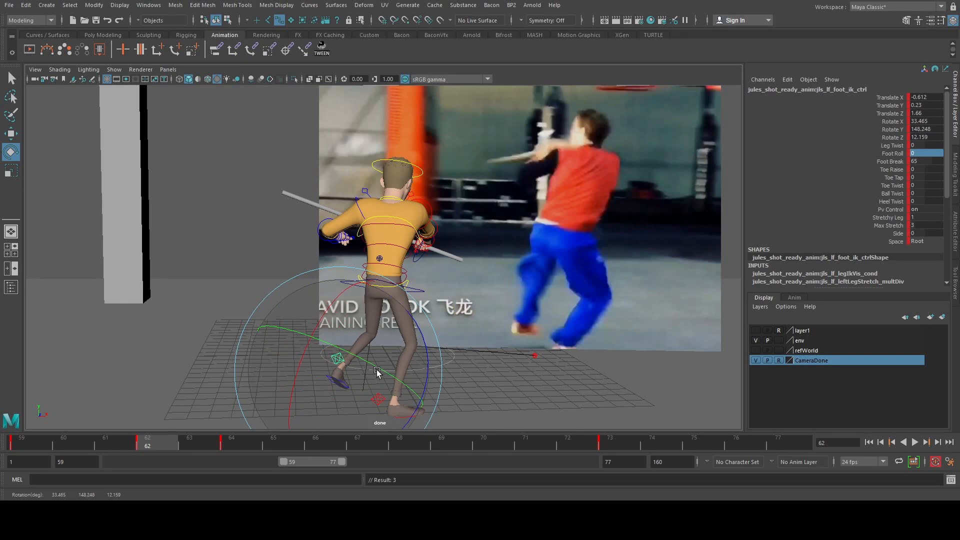
- Move the centre-of-gravity control sideways to a Translate X of about -0.221
{"action": "key", "text": "q"}
{"action": "left_click", "coordinate": [420, 292]}
{"action": "key", "text": "w"}
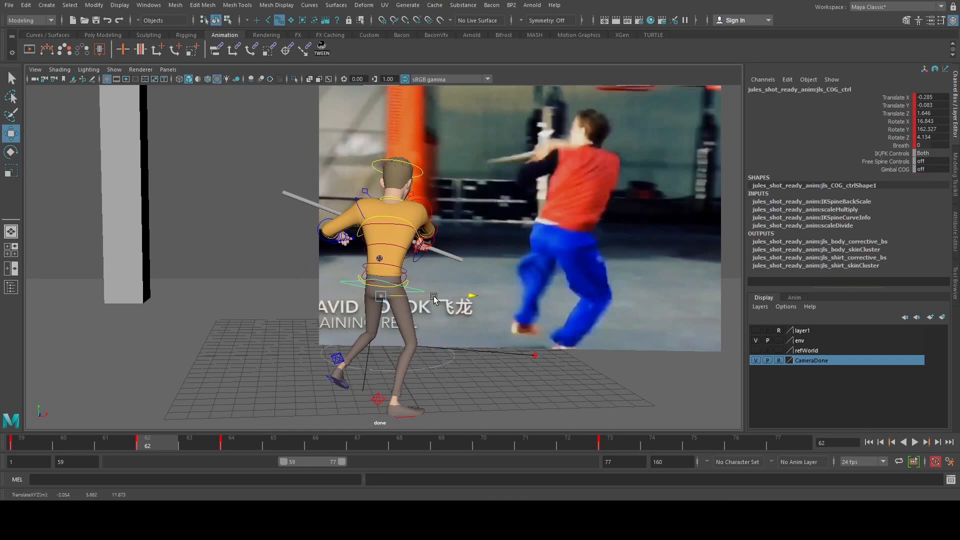
{"action": "left_click_drag", "start_coordinate": [433, 298], "coordinate": [443, 299]}
- Adjust the Foot Roll of the right foot IK control to about 5.4
{"action": "left_click", "coordinate": [393, 404]}
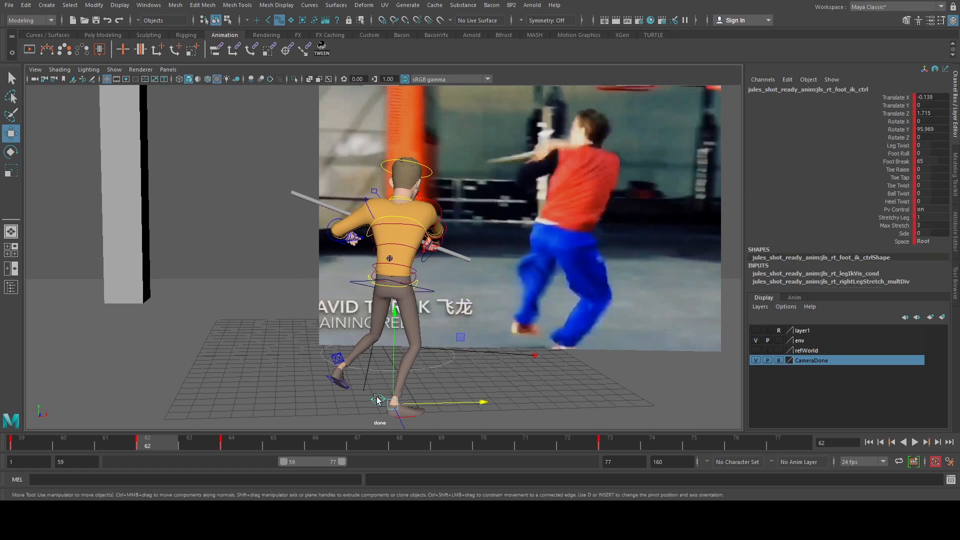
{"action": "left_click", "coordinate": [897, 155]}
{"action": "middle_click_drag", "start_coordinate": [535, 196], "coordinate": [548, 197]}
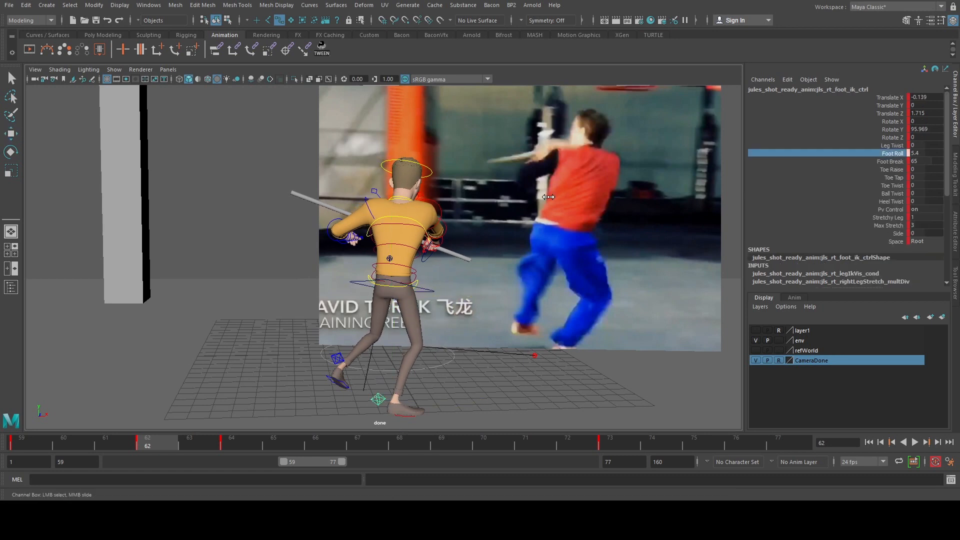
- Rotate the centre-of-gravity control to tilt the body toward the reference pose
{"action": "left_click", "coordinate": [428, 295]}
{"action": "key", "text": "e"}
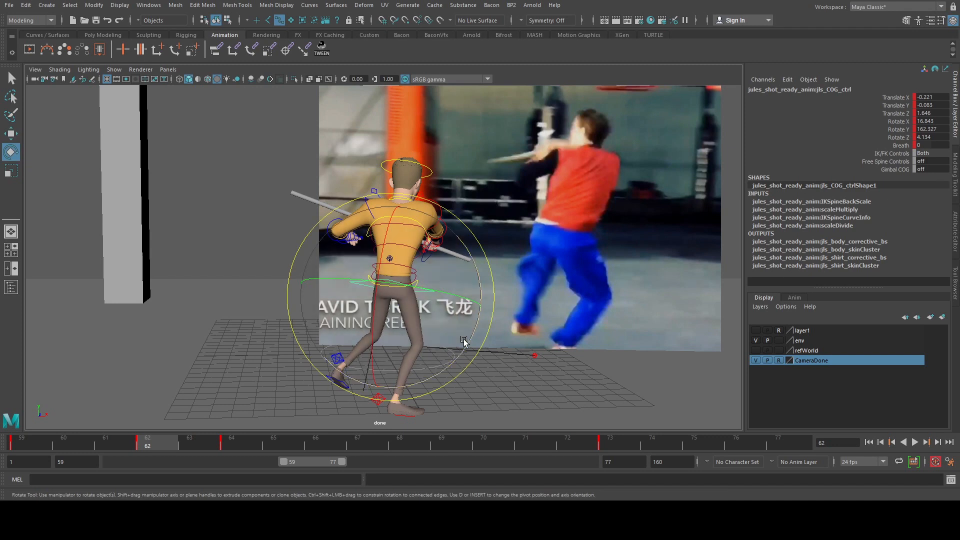
{"action": "left_click_drag", "start_coordinate": [428, 295], "coordinate": [400, 336]}
- Rotate the left foot IK control to about X 26.4, Y 152.9, Z 21.5 and shift it slightly toward the body
{"action": "left_click", "coordinate": [353, 355]}
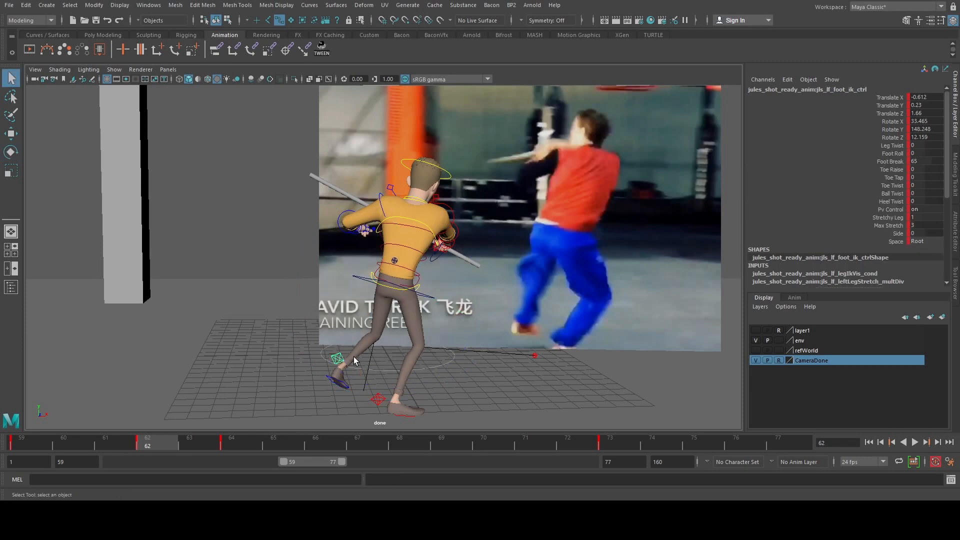
{"action": "left_click_drag", "start_coordinate": [332, 388], "coordinate": [365, 377]}
{"action": "key", "text": "shift+e"}
{"action": "key", "text": "w"}
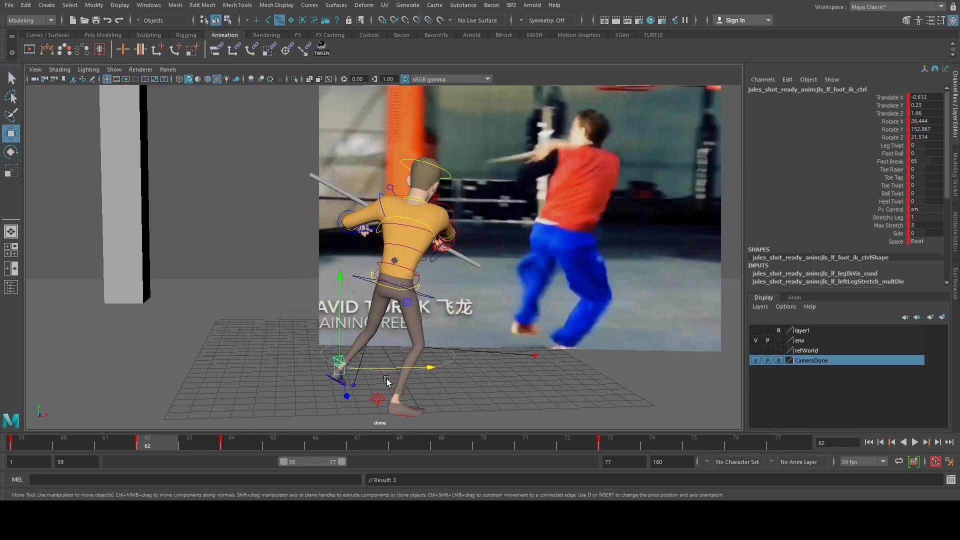
{"action": "left_click", "coordinate": [413, 364]}
{"action": "key", "text": "ctrl+z"}
{"action": "left_click_drag", "start_coordinate": [427, 366], "coordinate": [433, 366]}
- Rotate the FK spine controls to twist and lean the torso like the reference, keying the rotation
{"action": "key", "text": "q"}
{"action": "left_click", "coordinate": [419, 283]}
{"action": "key", "text": "e"}
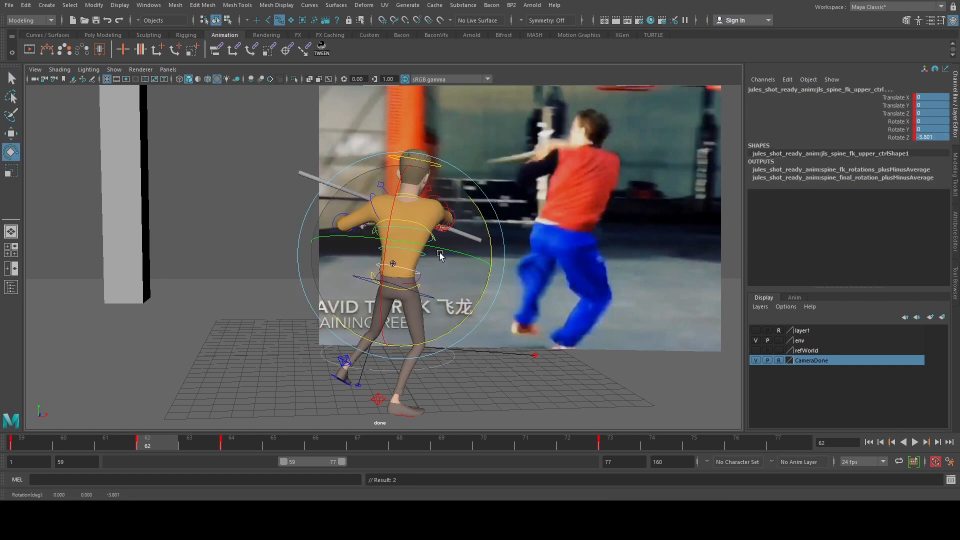
{"action": "left_click_drag", "start_coordinate": [440, 260], "coordinate": [459, 251]}
{"action": "key", "text": "s"}
{"action": "left_click_drag", "start_coordinate": [389, 238], "coordinate": [396, 240]}
{"action": "key", "text": "s"}
{"action": "left_click_drag", "start_coordinate": [316, 265], "coordinate": [318, 265]}
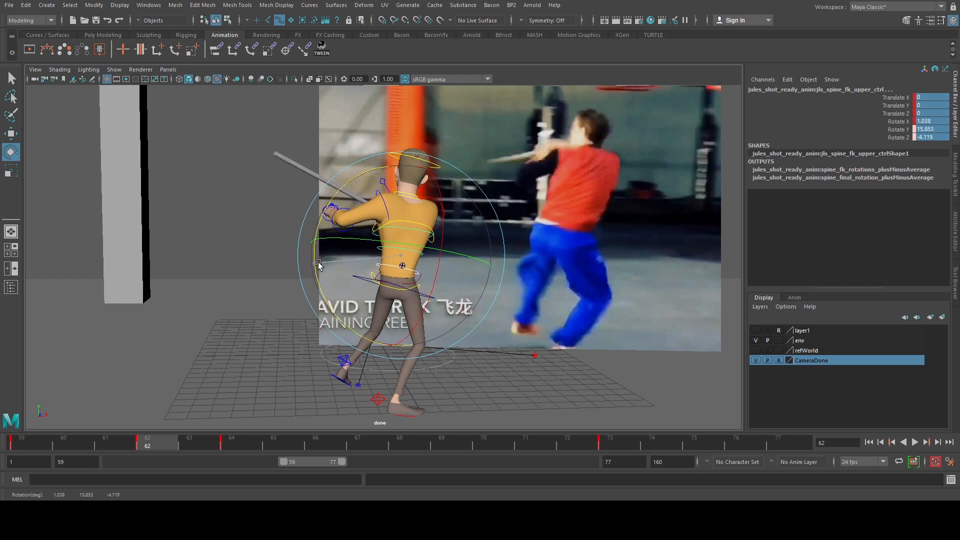
{"action": "key", "text": "s"}
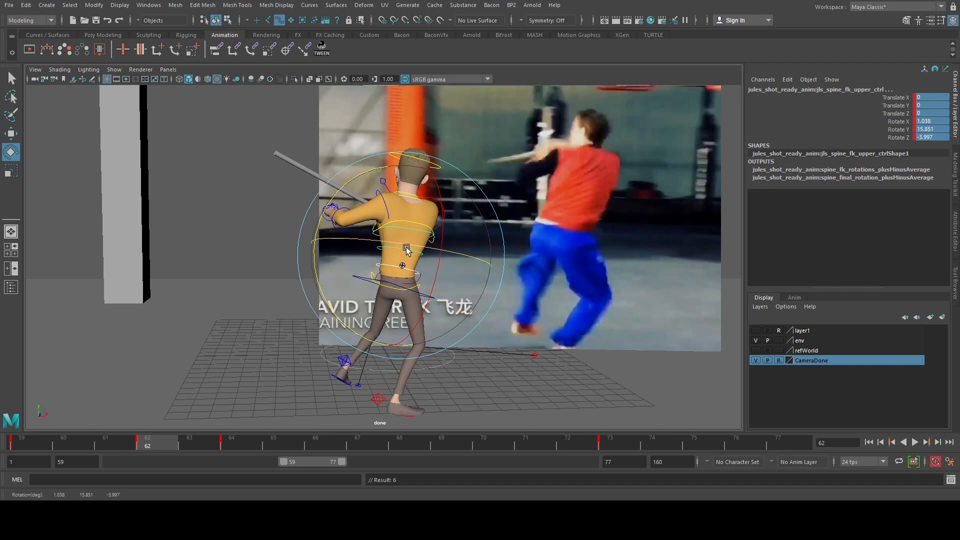
{"action": "left_click_drag", "start_coordinate": [406, 244], "coordinate": [400, 245]}
{"action": "key", "text": "s"}
- Reset the neck and head controls' translation and rotation to 0, then rotate them toward the reference's gaze
{"action": "key", "text": "q"}
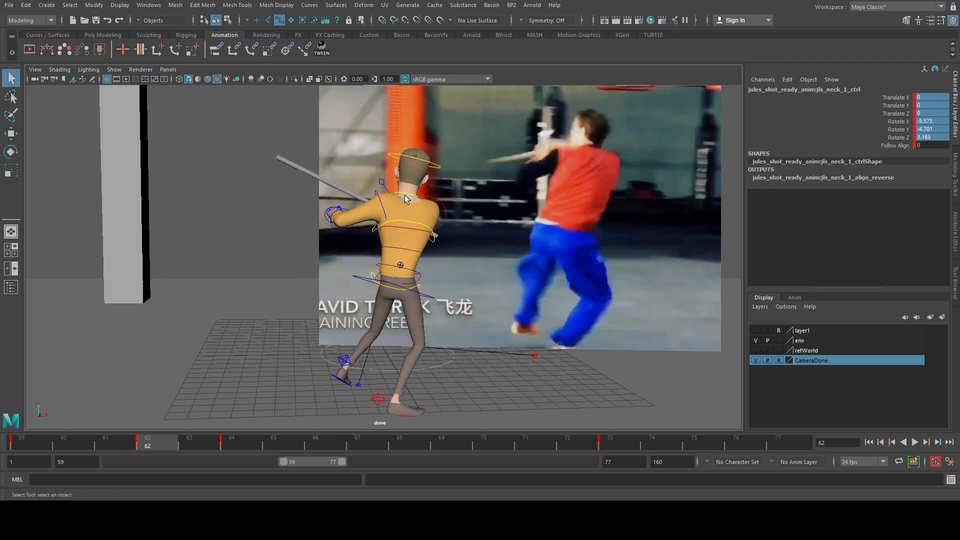
{"action": "left_click", "coordinate": [404, 194]}
{"action": "left_click", "coordinate": [409, 197]}
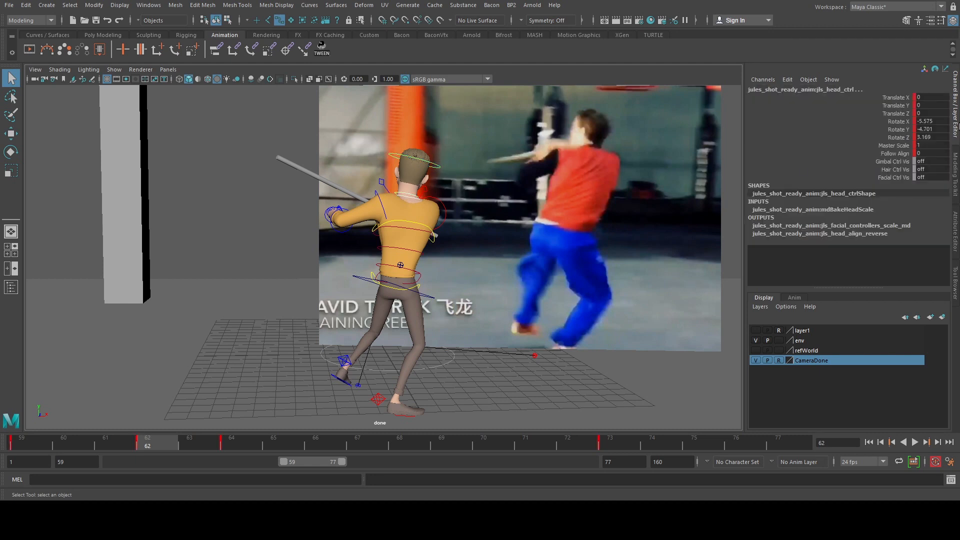
{"action": "left_click_drag", "start_coordinate": [933, 94], "coordinate": [938, 131]}
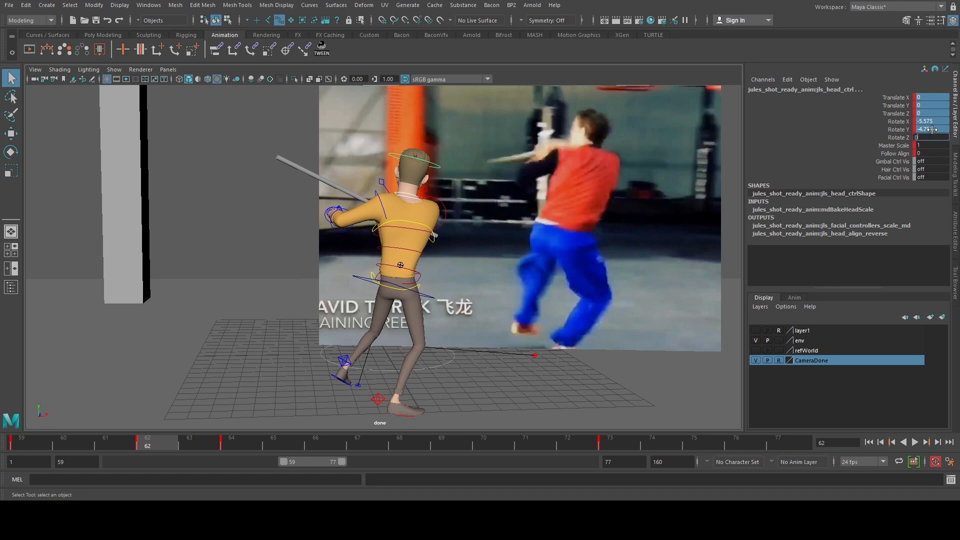
{"action": "key", "text": "Return"}
{"action": "key", "text": "e"}
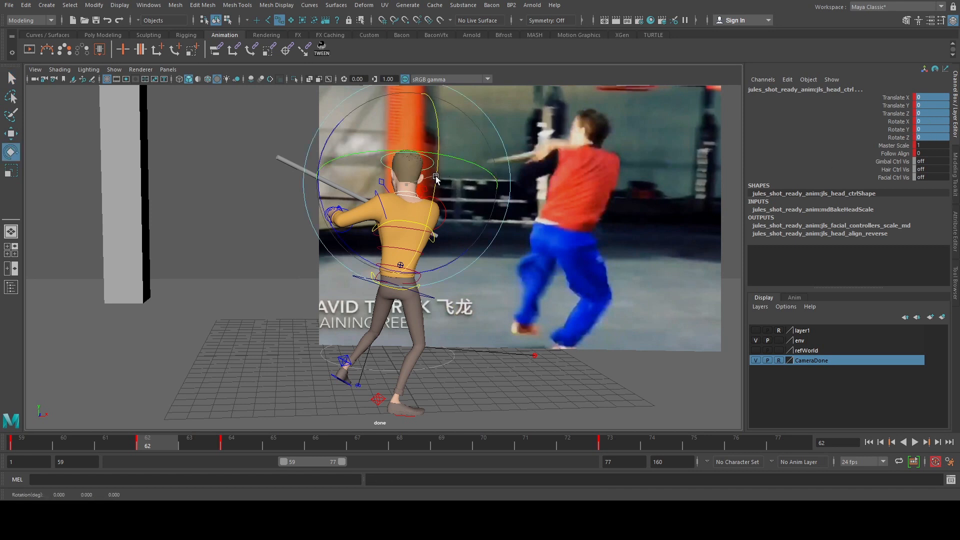
{"action": "mouse_move", "coordinate": [435, 169]}
{"action": "left_mouse_down"}
{"action": "mouse_move", "coordinate": [440, 183]}
{"action": "mouse_move", "coordinate": [422, 185]}
{"action": "mouse_move", "coordinate": [416, 202]}
{"action": "mouse_move", "coordinate": [447, 170]}
{"action": "left_mouse_up"}
- Rotate the right elbow FK control to adjust the forearm holding the stick
{"action": "key", "text": "space"}
{"action": "key", "text": "space"}
{"action": "left_click_drag", "start_coordinate": [529, 181], "coordinate": [436, 224], "text": "alt"}
{"action": "middle_click_drag", "start_coordinate": [436, 224], "coordinate": [498, 273], "text": "alt"}
{"action": "left_click", "coordinate": [410, 253]}
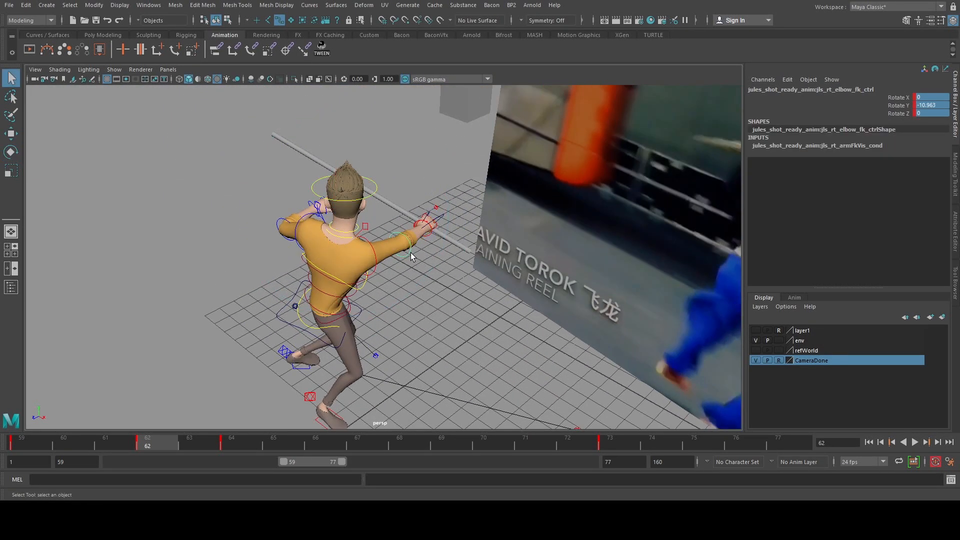
{"action": "left_click_drag", "start_coordinate": [452, 300], "coordinate": [431, 274]}
- Move the right clavicle control to about Translate X -0.002, Y -0.009, Z 0.015
{"action": "key", "text": "q"}
{"action": "left_click", "coordinate": [365, 201]}
{"action": "key", "text": "w"}
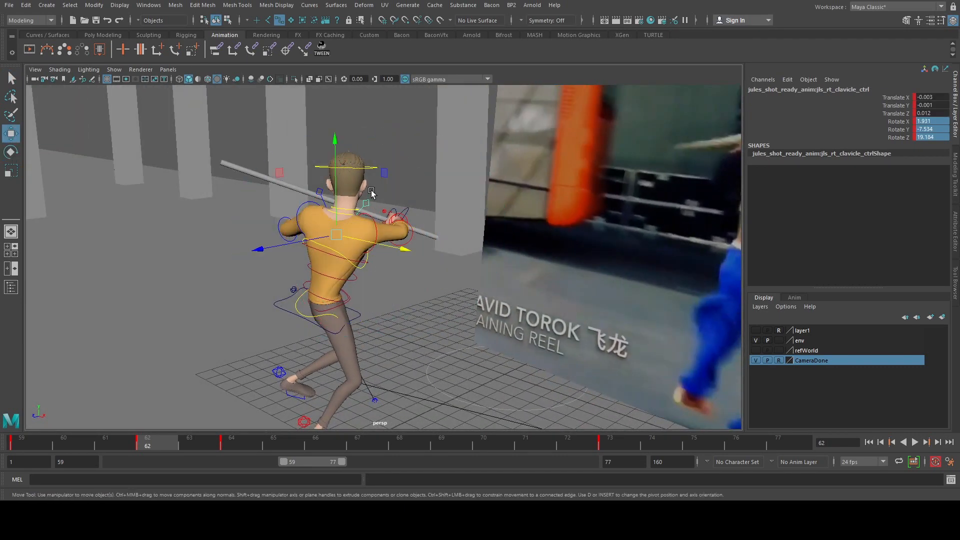
{"action": "key", "text": "q"}
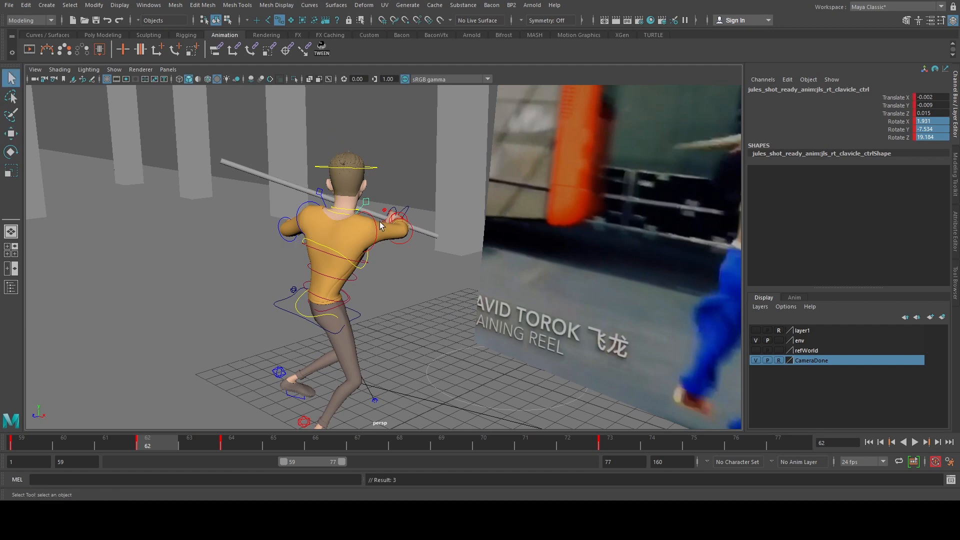
- Rotate the right upper arm FK control to about X -18.9, Y -69.5, Z -380.6
{"action": "left_click", "coordinate": [373, 221]}
{"action": "key", "text": "e"}
{"action": "key", "text": "space"}
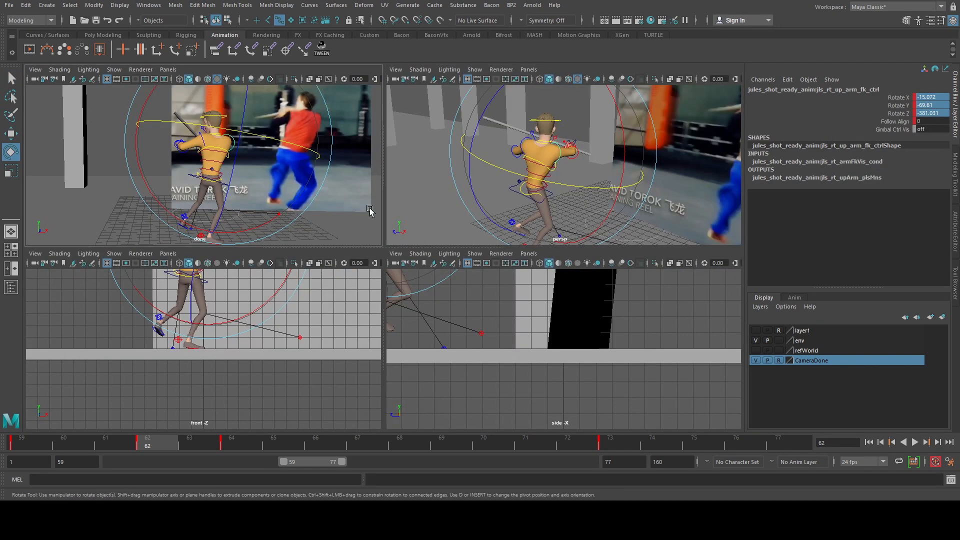
{"action": "key", "text": "space"}
{"action": "left_click_drag", "start_coordinate": [327, 281], "coordinate": [450, 235]}
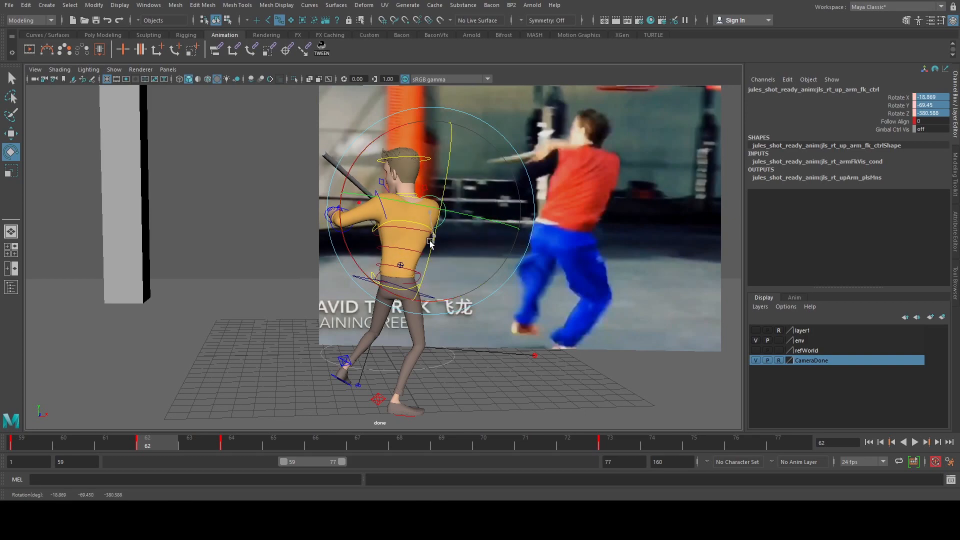
- Rotate the left upper arm FK control to about X -27.9, Y -16.0, Z -32.9
{"action": "key", "text": "space"}
{"action": "key", "text": "space"}
{"action": "left_click_drag", "start_coordinate": [477, 292], "coordinate": [508, 283], "text": "alt"}
{"action": "left_click", "coordinate": [427, 216]}
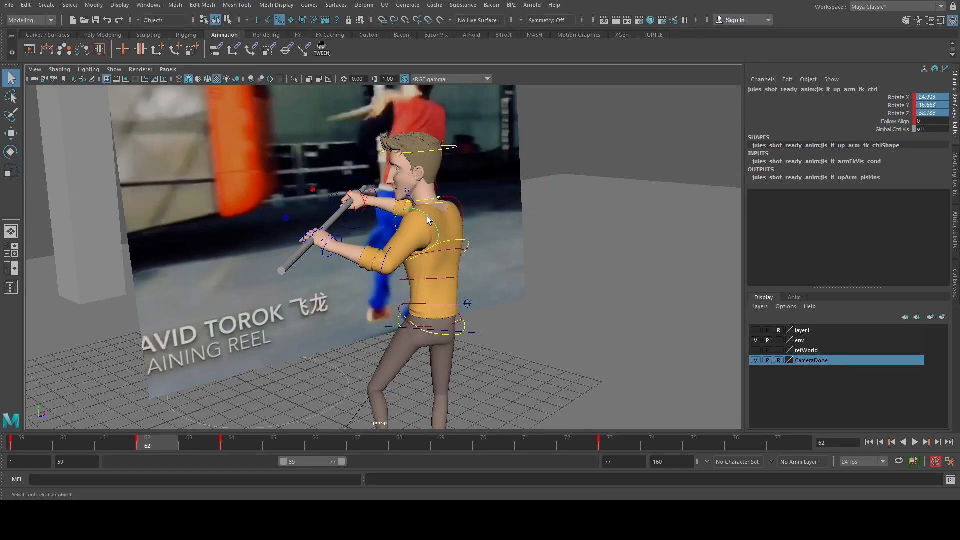
{"action": "left_click_drag", "start_coordinate": [427, 216], "coordinate": [410, 230]}
- Rotate the left wrist control so the left hand lines up with the stick
{"action": "key", "text": "q"}
{"action": "scroll", "coordinate": [456, 201], "scroll_direction": "up", "scroll_amount": 3}
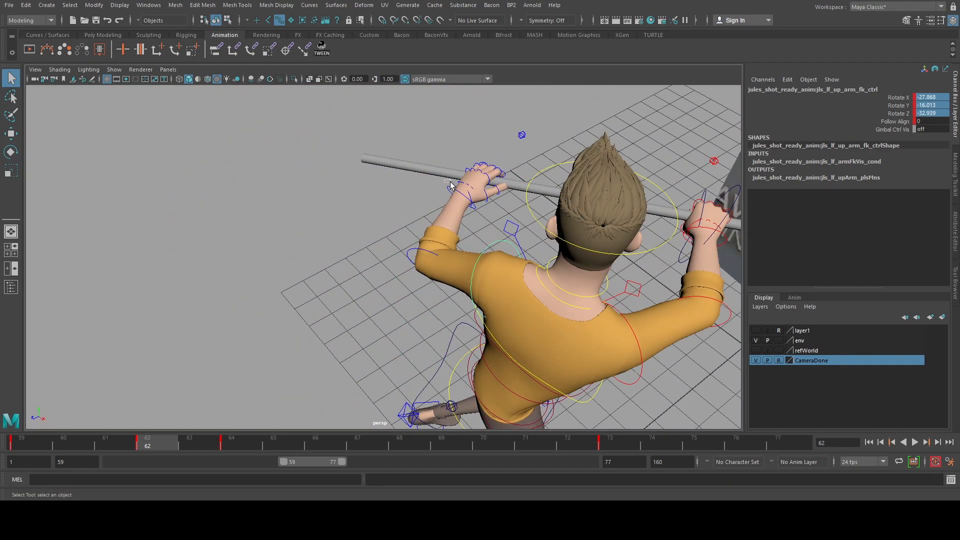
{"action": "left_click_drag", "start_coordinate": [450, 182], "coordinate": [451, 183]}
{"action": "left_click", "coordinate": [451, 188]}
{"action": "key", "text": "e"}
{"action": "left_click_drag", "start_coordinate": [488, 271], "coordinate": [508, 257]}
{"action": "left_click_drag", "start_coordinate": [424, 225], "coordinate": [505, 220]}
- Select all of the character's controls and the stick, and key the whole pose at frame 62
{"action": "key", "text": "q"}
{"action": "scroll", "coordinate": [449, 226], "scroll_direction": "down", "scroll_amount": 4}
{"action": "scroll", "coordinate": [547, 209], "scroll_direction": "down", "scroll_amount": 2}
{"action": "left_click_drag", "start_coordinate": [310, 186], "coordinate": [579, 391]}
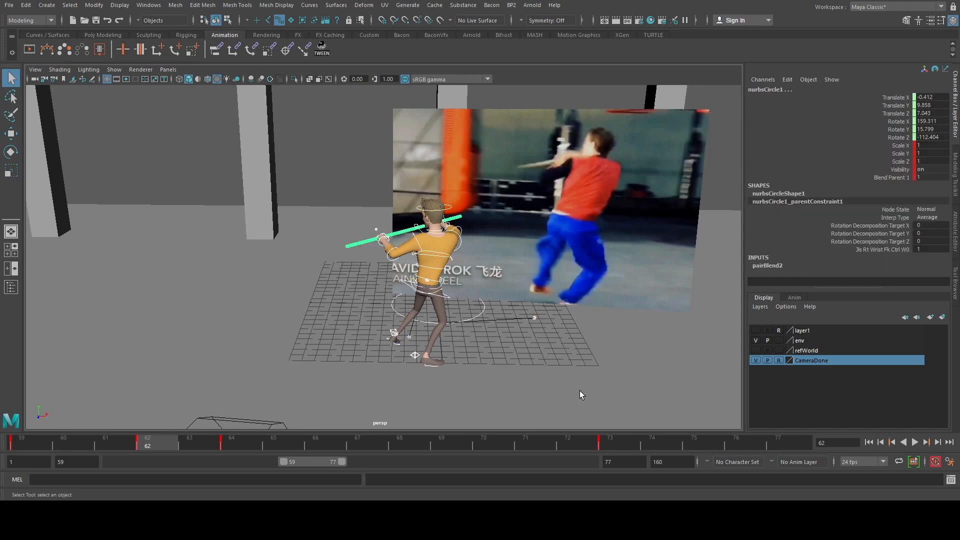
{"action": "key", "text": "space"}
{"action": "key", "text": "space"}
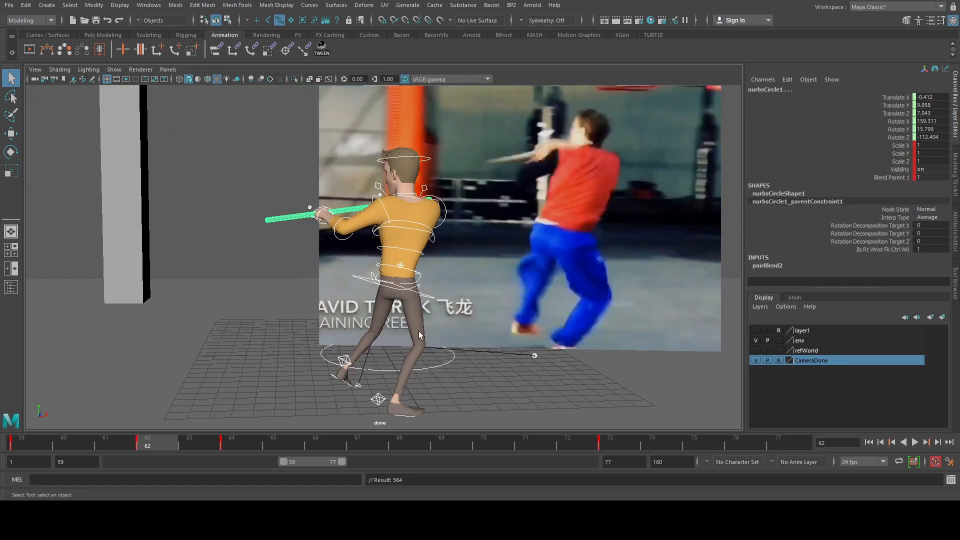
- Rotate the COG control at frame 62 to about X 15.3, Y 157.2, Z 19.7
{"action": "left_click", "coordinate": [530, 327]}
{"action": "left_click", "coordinate": [427, 297]}
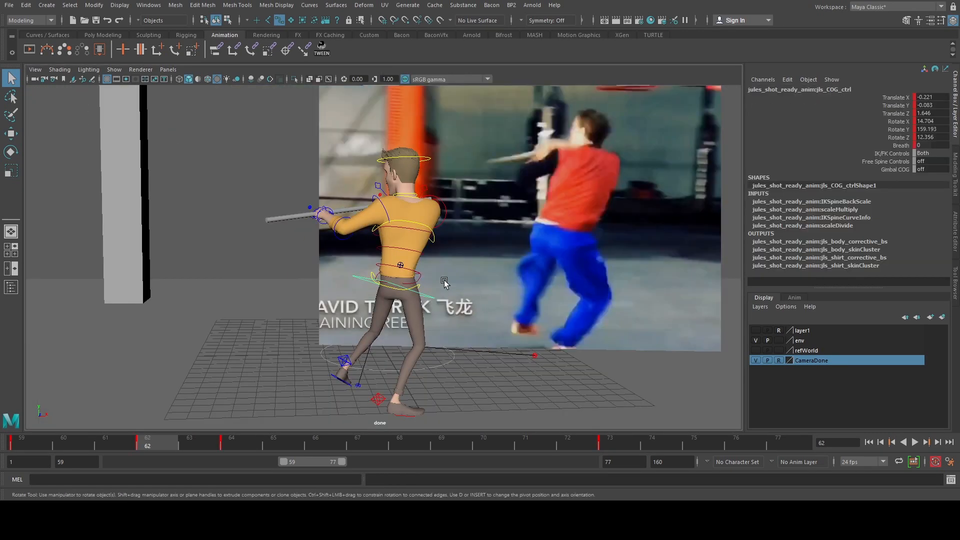
{"action": "key", "text": "e"}
{"action": "left_click_drag", "start_coordinate": [445, 275], "coordinate": [463, 251]}
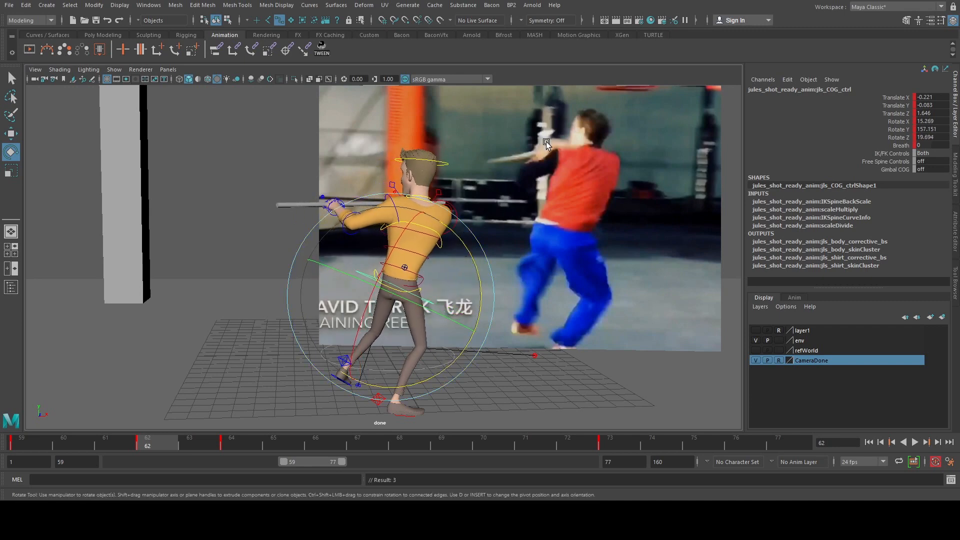
{"action": "key", "text": "space"}
{"action": "key", "text": "f"}
{"action": "mouse_move", "coordinate": [583, 140]}
{"action": "left_mouse_down", "text": "alt"}
{"action": "mouse_move", "coordinate": [592, 143]}
{"action": "mouse_move", "coordinate": [586, 134]}
{"action": "left_mouse_up", "text": "alt"}
{"action": "key", "text": "q"}
{"action": "left_click", "coordinate": [587, 133]}
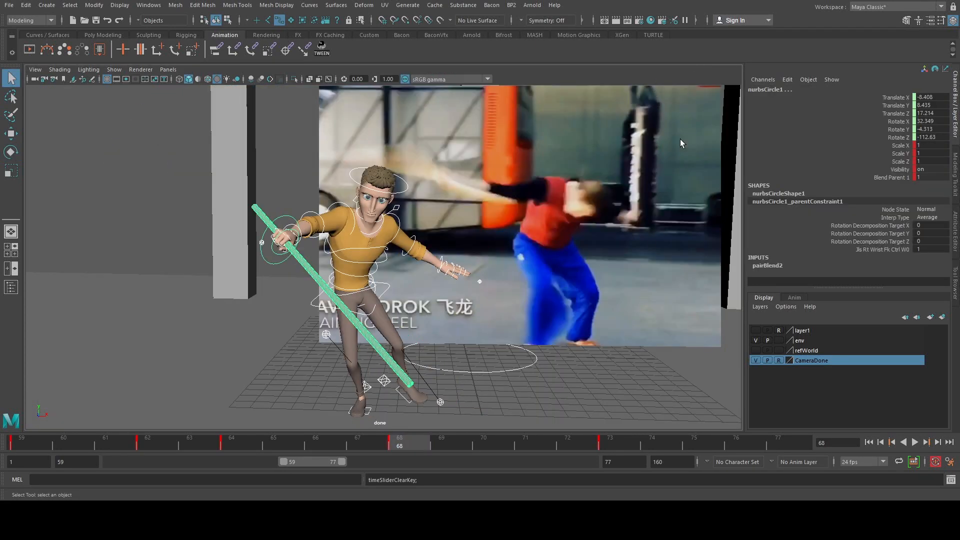
- At frame 68, set the left foot IK control's Side and Foot Roll to 0
{"action": "left_click_drag", "start_coordinate": [370, 446], "coordinate": [401, 451]}
{"action": "left_click", "coordinate": [386, 381]}
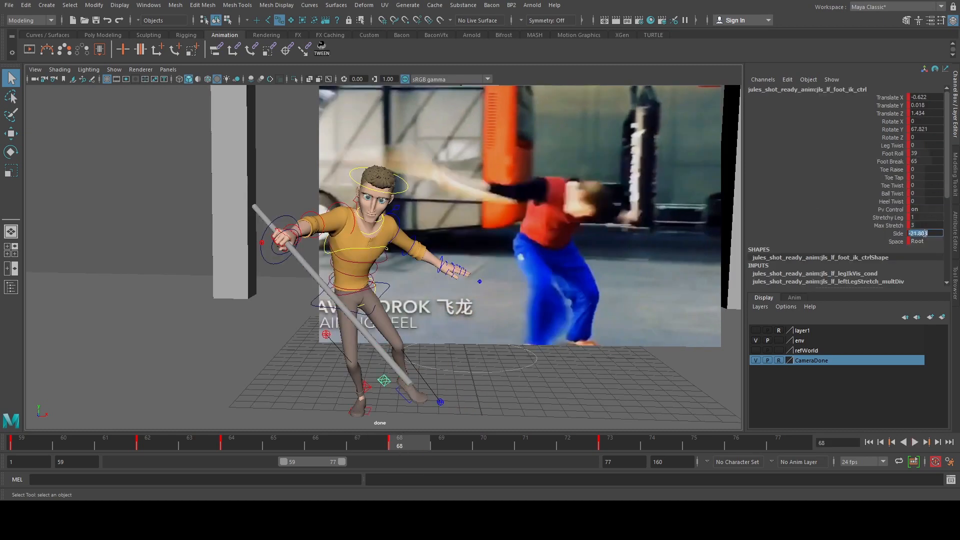
{"action": "type", "text": "0"}
{"action": "key", "text": "Return"}
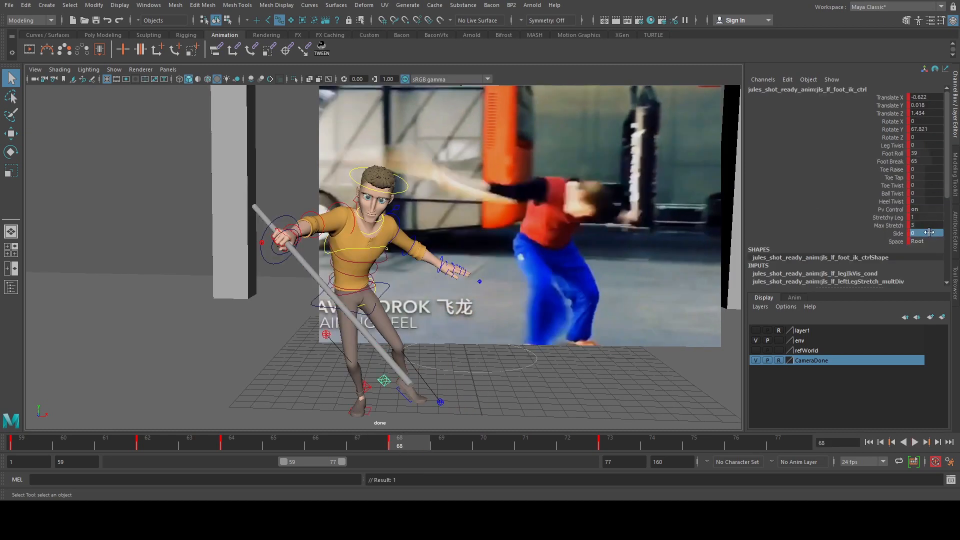
{"action": "double_click", "coordinate": [922, 152]}
{"action": "key", "text": "Return"}
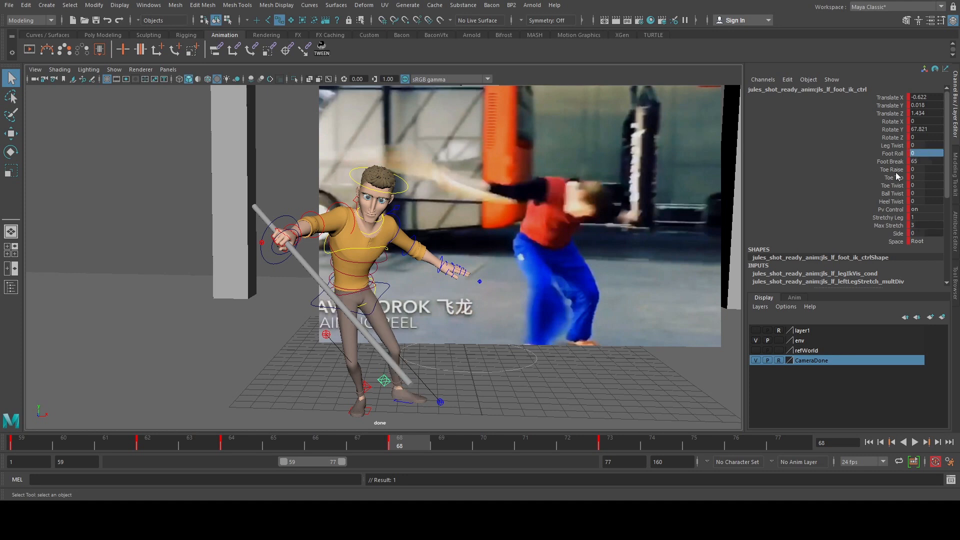
- Move the COG control at frame 68 to about X -0.755, Y -0.248, Z 1.427
{"action": "left_click", "coordinate": [388, 287]}
{"action": "key", "text": "w"}
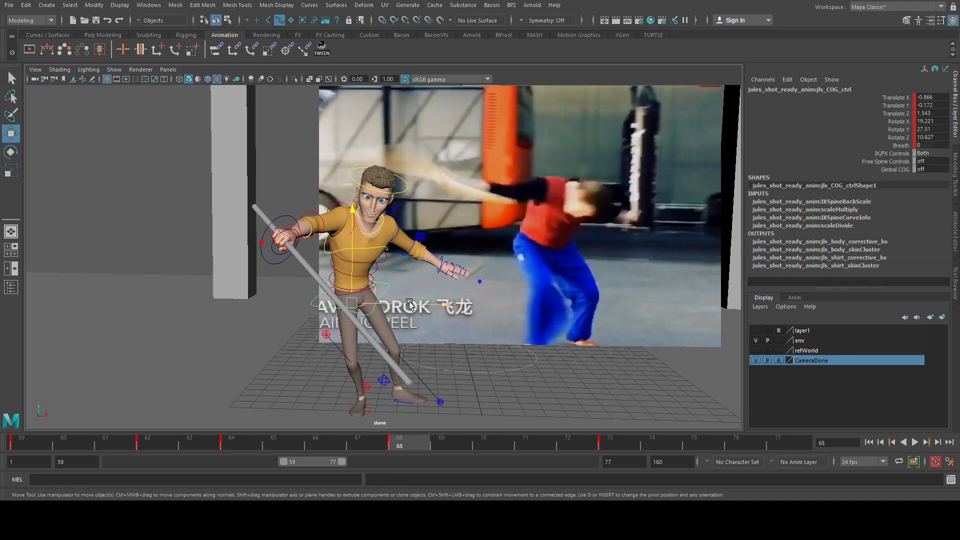
{"action": "left_click_drag", "start_coordinate": [409, 303], "coordinate": [427, 302]}
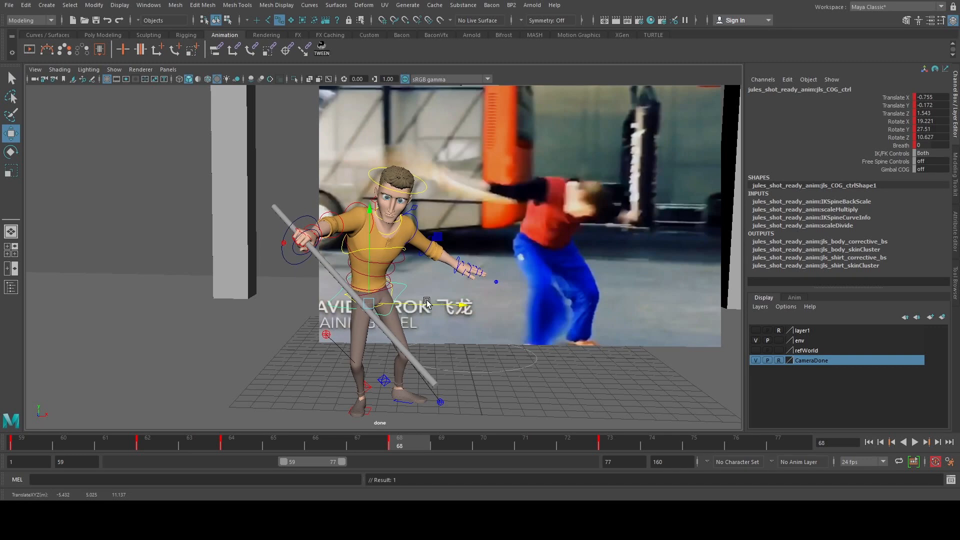
{"action": "left_click_drag", "start_coordinate": [368, 259], "coordinate": [370, 266]}
{"action": "key", "text": "space"}
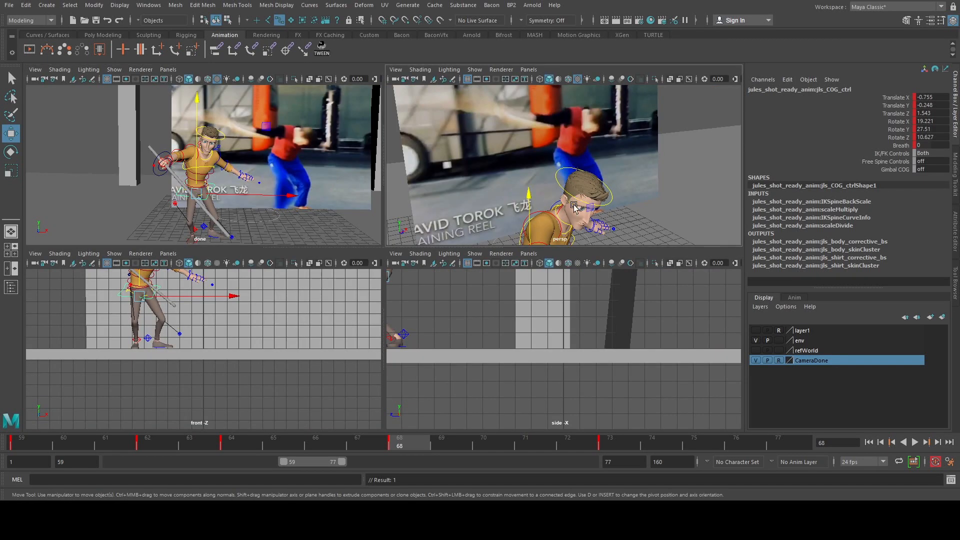
{"action": "key", "text": "space"}
{"action": "left_click_drag", "start_coordinate": [480, 215], "coordinate": [478, 263], "text": "alt"}
- Rotate the right foot IK control to about X 16.2, Y 14.4, Z 4.3 beneath the body
{"action": "left_click", "coordinate": [405, 338]}
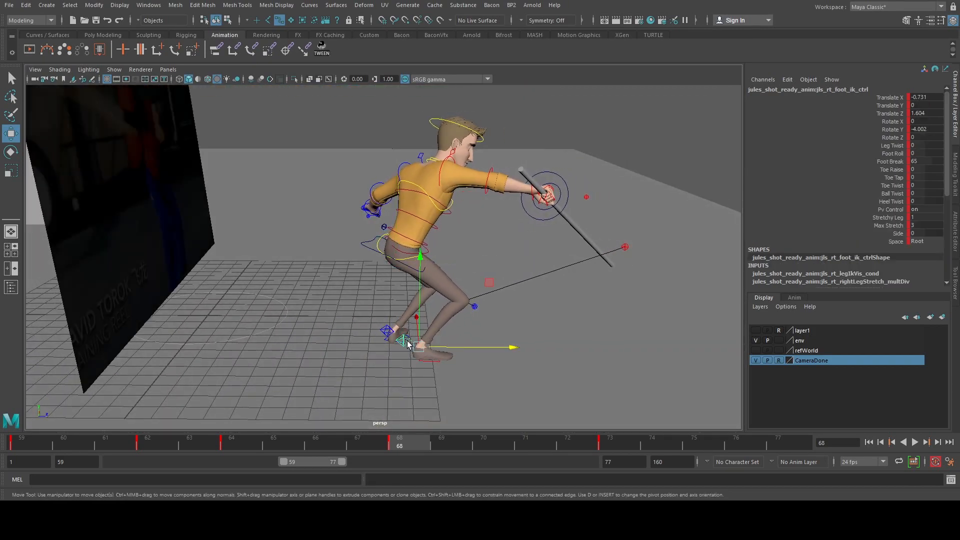
{"action": "left_click_drag", "start_coordinate": [405, 340], "coordinate": [382, 367], "text": "alt"}
{"action": "key", "text": "e"}
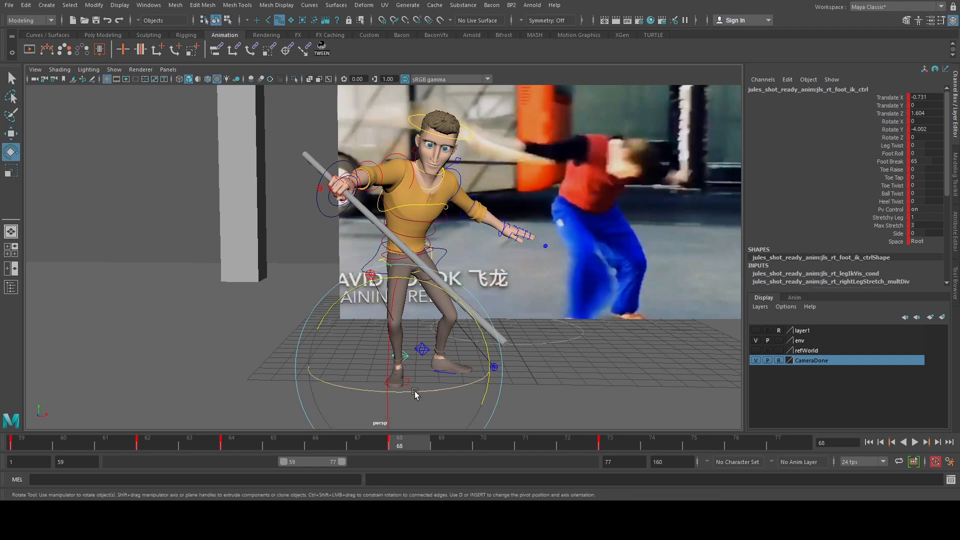
{"action": "left_click", "coordinate": [682, 68]}
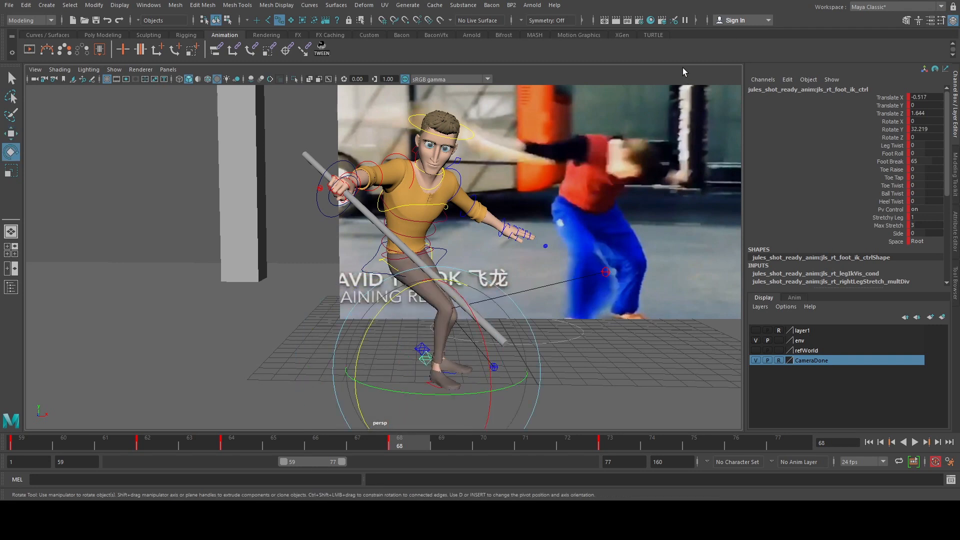
{"action": "left_click", "coordinate": [688, 67]}
{"action": "left_click_drag", "start_coordinate": [416, 345], "coordinate": [521, 362]}
- Move the right foot IK control up and back to about Y 0.1, Z 1.433
{"action": "key", "text": "w"}
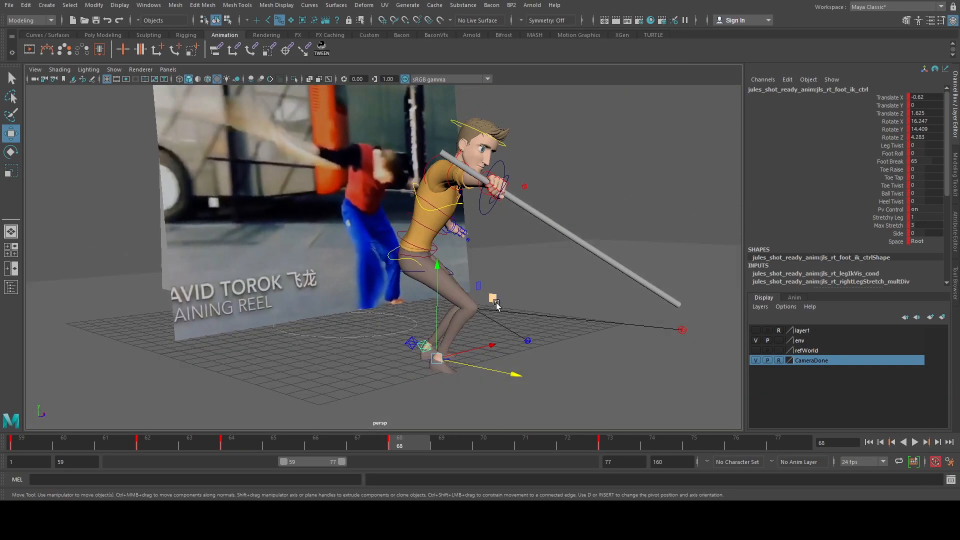
{"action": "left_click_drag", "start_coordinate": [493, 300], "coordinate": [465, 284]}
{"action": "left_click_drag", "start_coordinate": [466, 290], "coordinate": [447, 282], "text": "alt"}
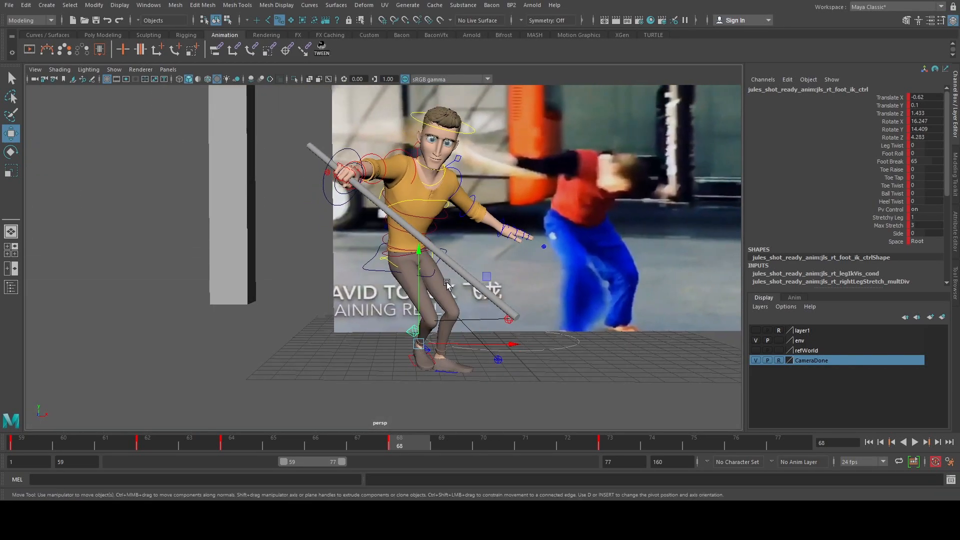
{"action": "key", "text": "space"}
{"action": "key", "text": "space"}
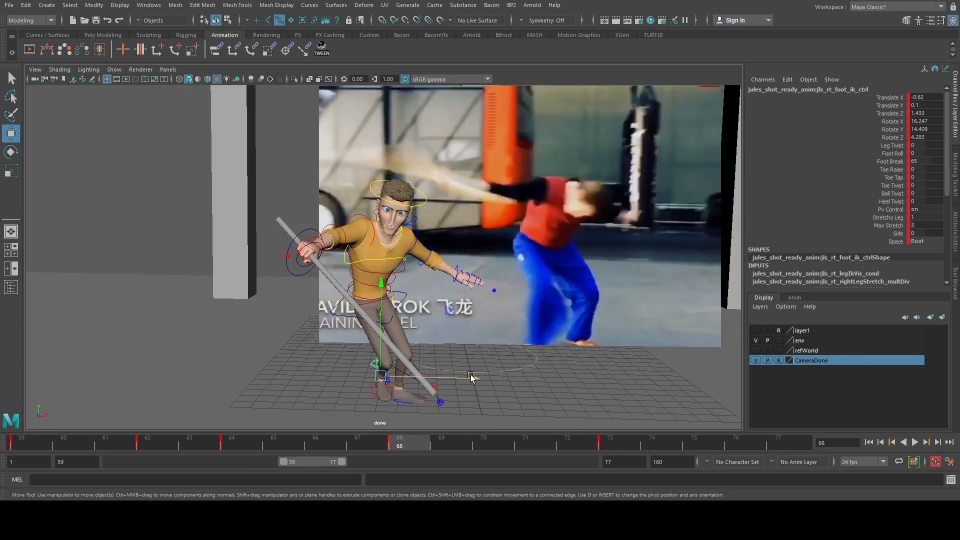
- Shift the right foot IK control to about X -0.651, rotate it to about X 27.3, Y 17.6, Z 4.1, and key its rotation
{"action": "left_click_drag", "start_coordinate": [470, 375], "coordinate": [461, 376]}
{"action": "key", "text": "e"}
{"action": "mouse_move", "coordinate": [403, 395]}
{"action": "left_mouse_down"}
{"action": "mouse_move", "coordinate": [395, 397]}
{"action": "mouse_move", "coordinate": [416, 385]}
{"action": "left_mouse_up"}
{"action": "key", "text": "shift+e"}
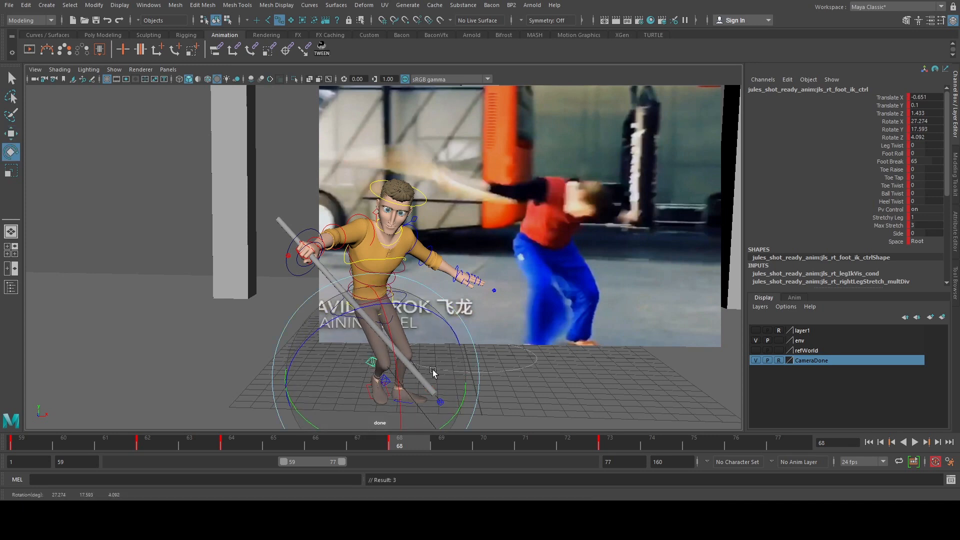
- Select the FK spine controls together and rotate them so the torso bends forward like the reference
{"action": "key", "text": "q"}
{"action": "left_click", "coordinate": [385, 301]}
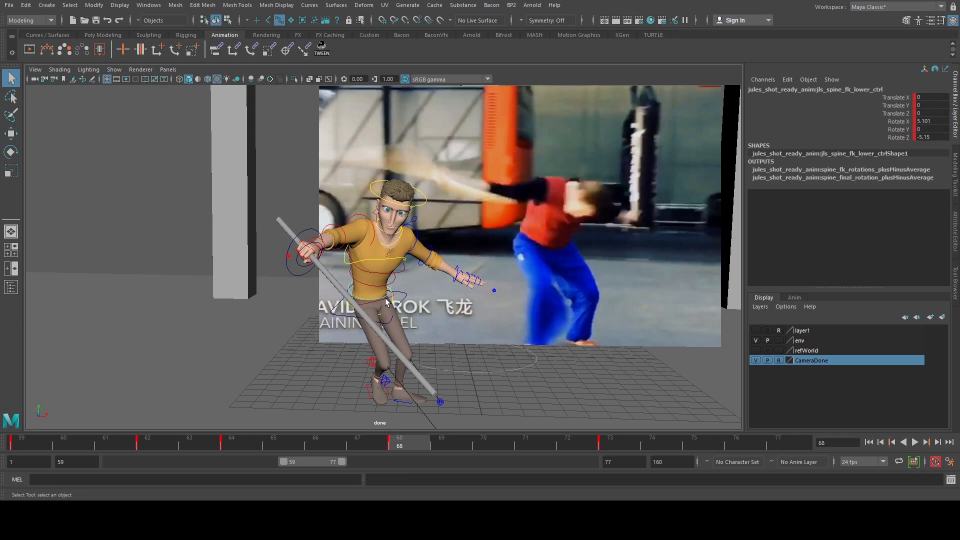
{"action": "left_click", "coordinate": [412, 277]}
{"action": "left_click", "coordinate": [403, 274]}
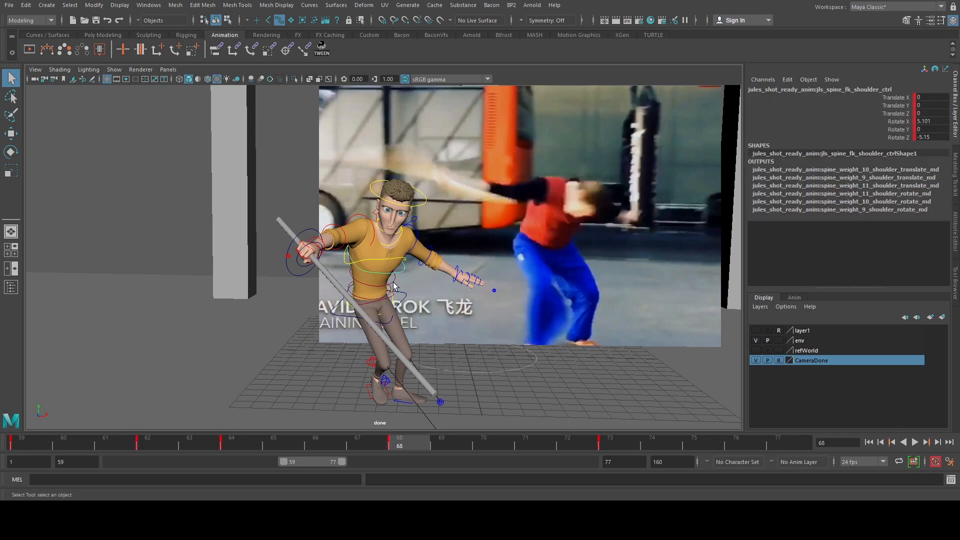
{"action": "left_click", "coordinate": [394, 283]}
{"action": "left_click", "coordinate": [401, 273], "text": "shift"}
{"action": "key", "text": "e"}
{"action": "left_click_drag", "start_coordinate": [409, 244], "coordinate": [415, 268]}
{"action": "left_click_drag", "start_coordinate": [349, 228], "coordinate": [431, 284]}
{"action": "left_click_drag", "start_coordinate": [431, 290], "coordinate": [432, 290]}
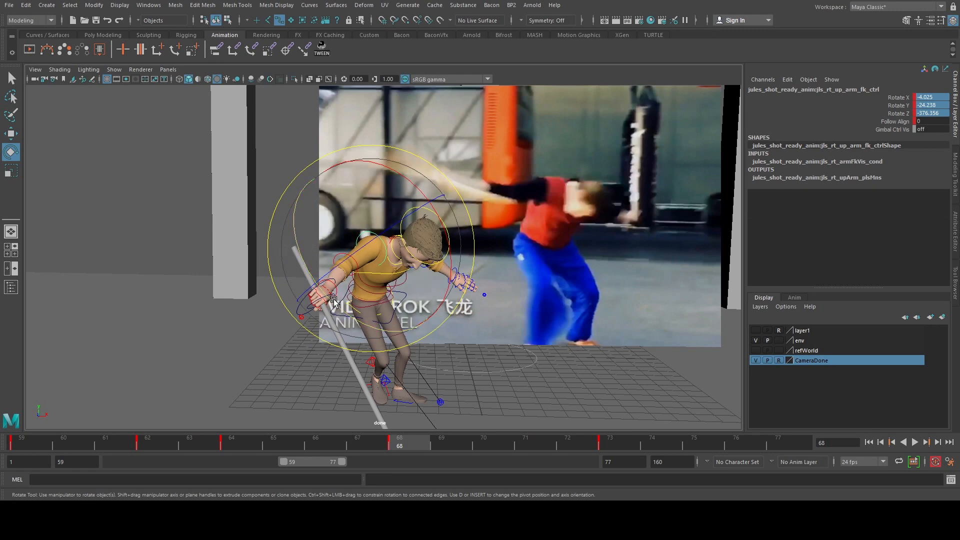
- Rotate the right arm FK controls to raise the arm out to the character's side at about shoulder height
{"action": "left_click_drag", "start_coordinate": [338, 295], "coordinate": [325, 276]}
{"action": "key", "text": "q"}
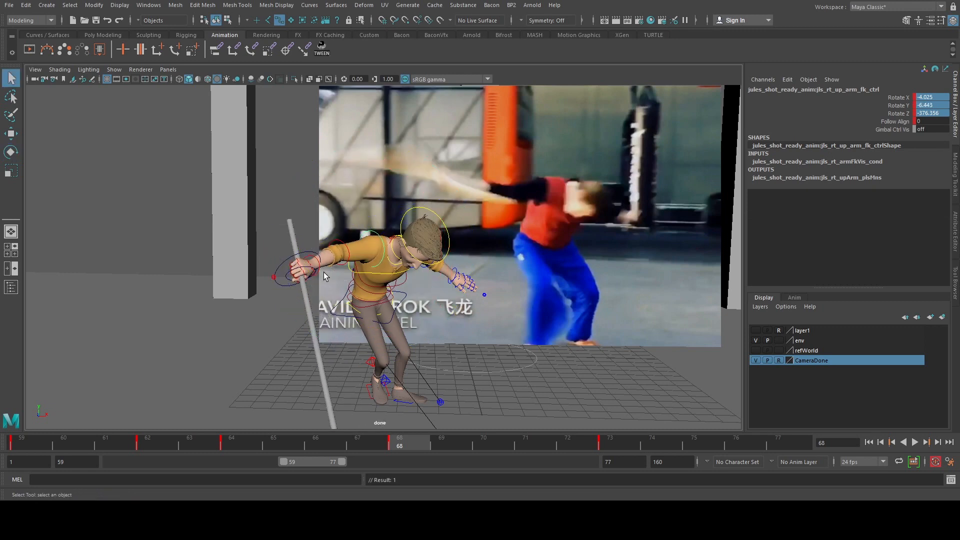
{"action": "left_click", "coordinate": [340, 245]}
{"action": "key", "text": "e"}
{"action": "left_click_drag", "start_coordinate": [332, 324], "coordinate": [307, 305]}
- Rotate the right wrist FK control and swing the stick control to about X -211.4, Y -10.8, Z 169.6 so the stick extends outward
{"action": "left_click", "coordinate": [307, 248]}
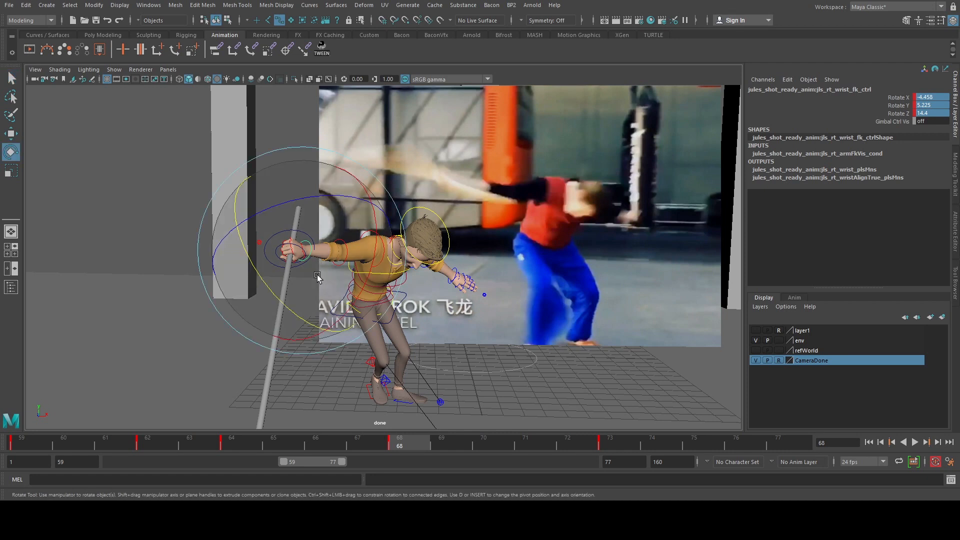
{"action": "left_click_drag", "start_coordinate": [320, 270], "coordinate": [322, 230]}
{"action": "left_click", "coordinate": [300, 241]}
{"action": "key", "text": "w"}
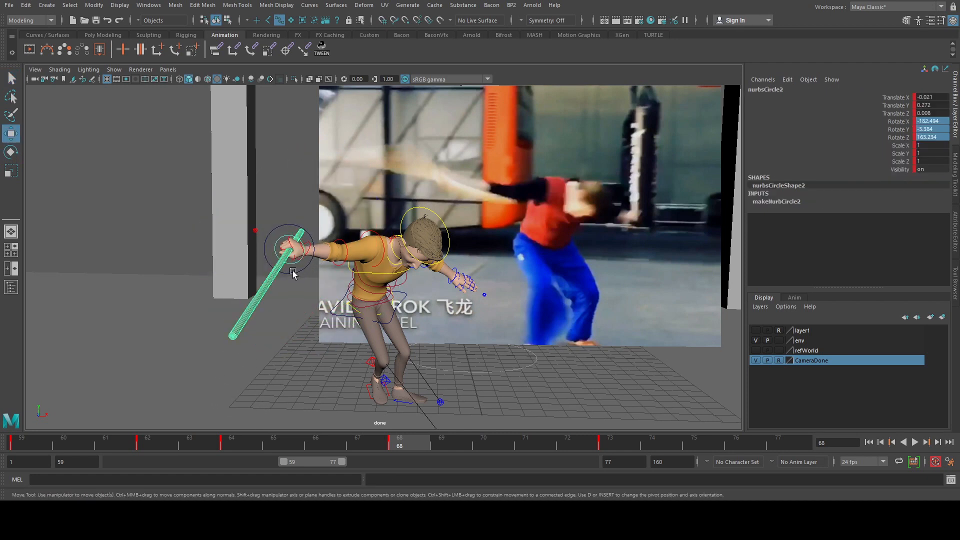
{"action": "key", "text": "e"}
{"action": "left_click_drag", "start_coordinate": [299, 271], "coordinate": [273, 240]}
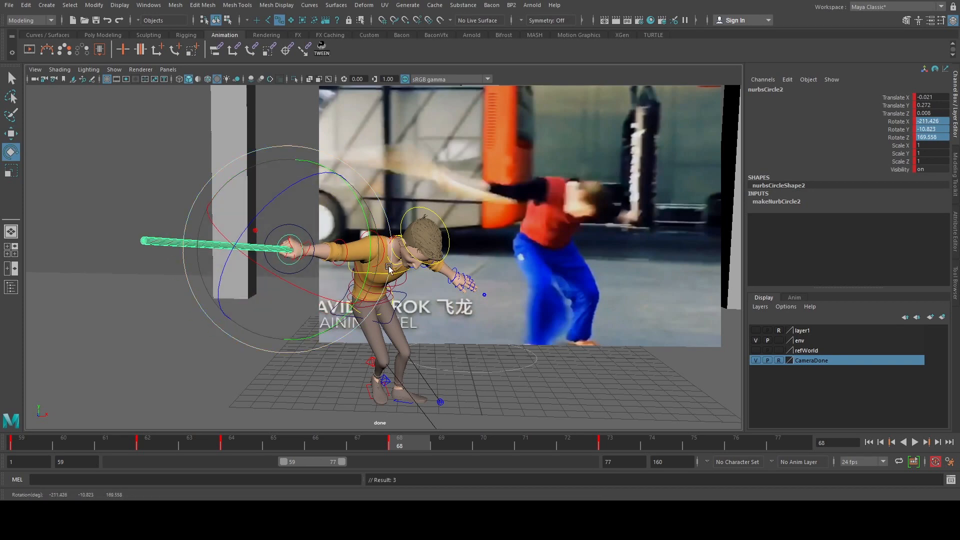
- Move the COG control sideways along X to shift the body's weight at frame 68
{"action": "left_click", "coordinate": [422, 298]}
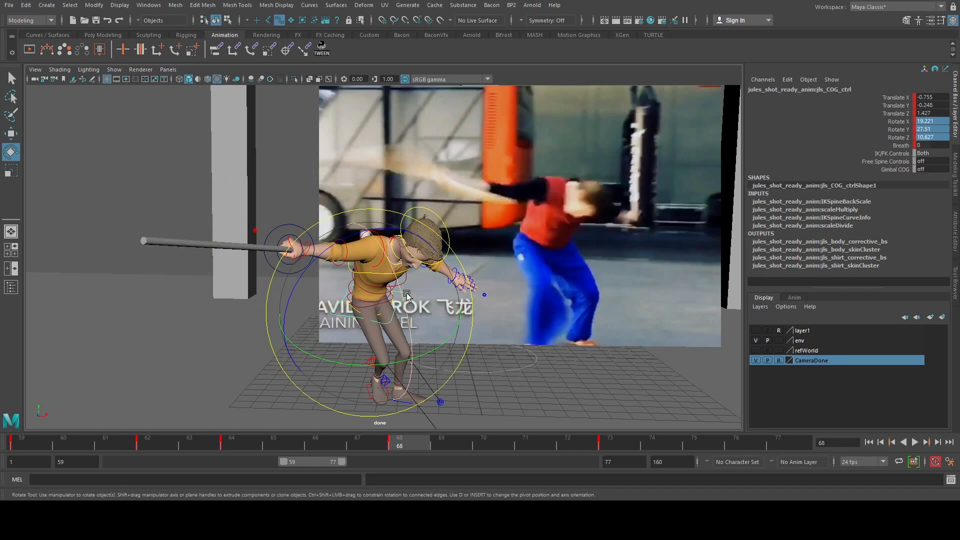
{"action": "key", "text": "w"}
{"action": "left_click_drag", "start_coordinate": [431, 310], "coordinate": [449, 314]}
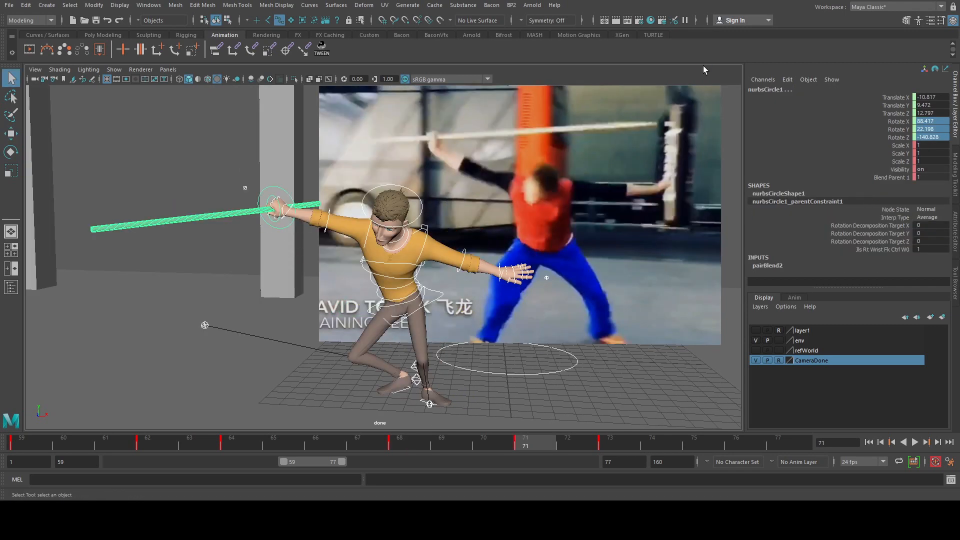
- At frame 71, tween the foot and knee controls of both legs toward the next key's pose
{"action": "left_click", "coordinate": [286, 367]}
{"action": "left_click_drag", "start_coordinate": [288, 365], "coordinate": [424, 413]}
{"action": "left_click", "coordinate": [204, 325]}
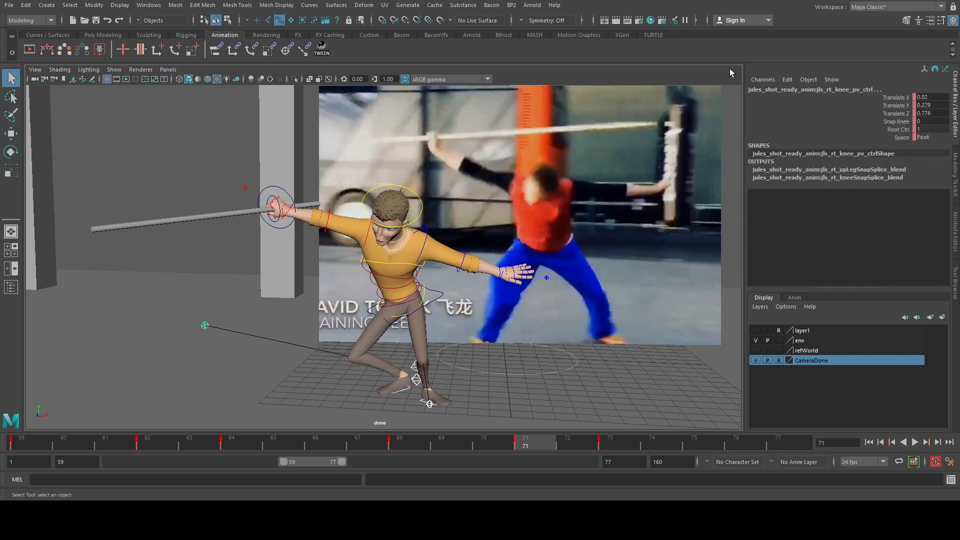
{"action": "left_click", "coordinate": [538, 368]}
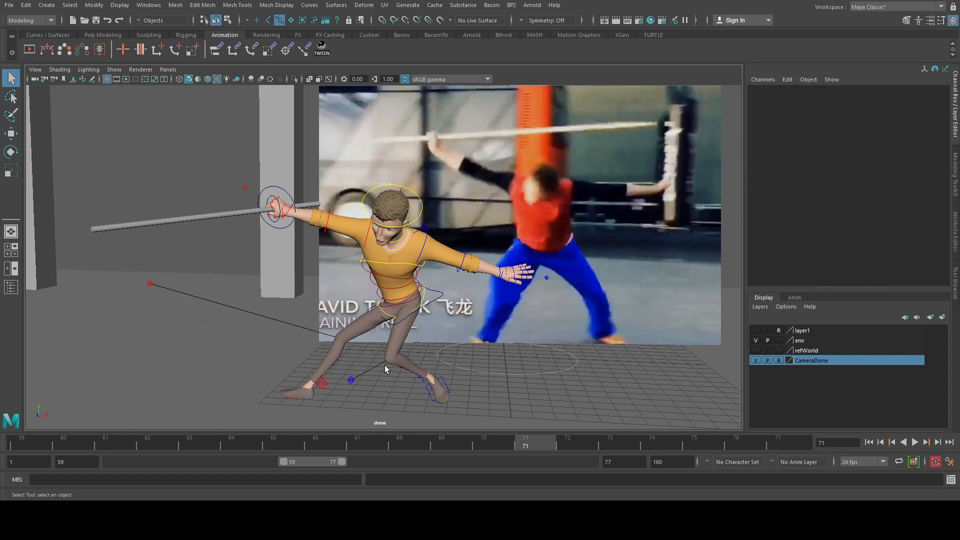
- Tween the left foot and left knee controls back toward the previous key's pose at frame 71
{"action": "left_click_drag", "start_coordinate": [384, 385], "coordinate": [437, 415]}
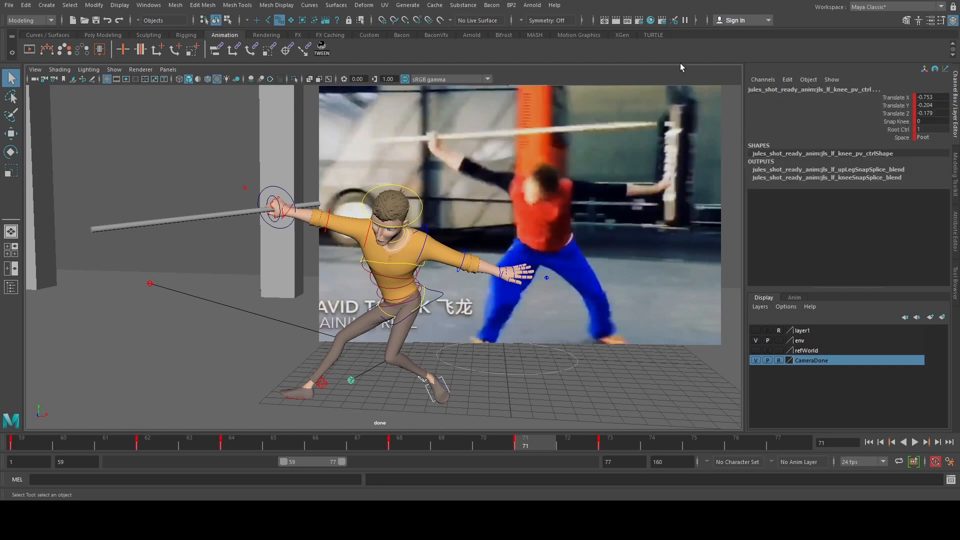
{"action": "left_click_drag", "start_coordinate": [676, 70], "coordinate": [590, 80]}
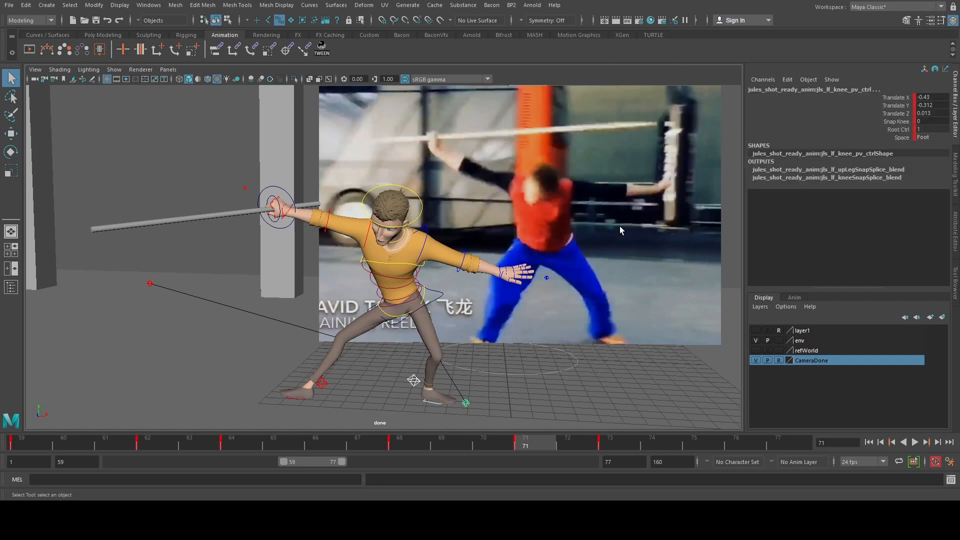
{"action": "left_click_drag", "start_coordinate": [469, 439], "coordinate": [446, 445]}
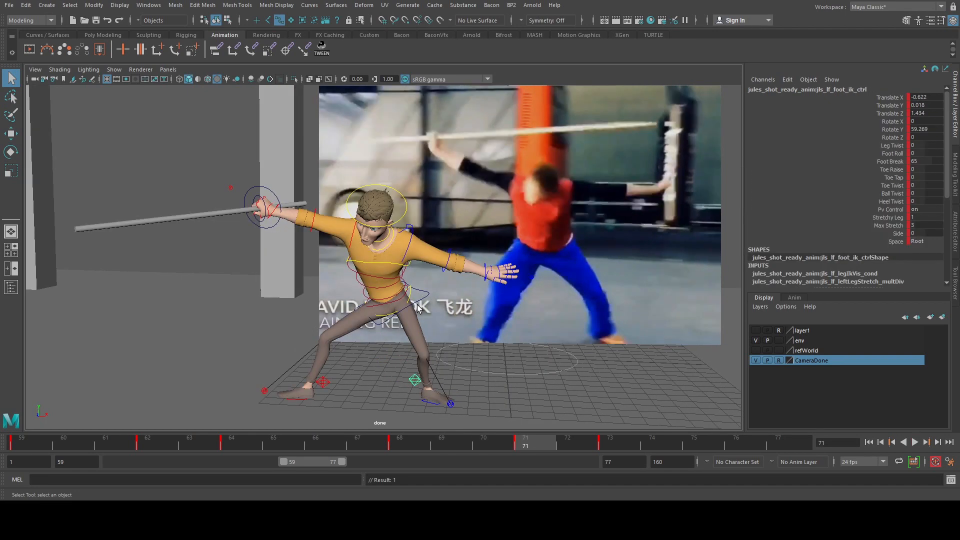
- Move the COG control at frame 71 to about X -0.901 and rotate it to about X 22.1, Y -12.1, Z 9.7
{"action": "left_click", "coordinate": [417, 306]}
{"action": "key", "text": "w"}
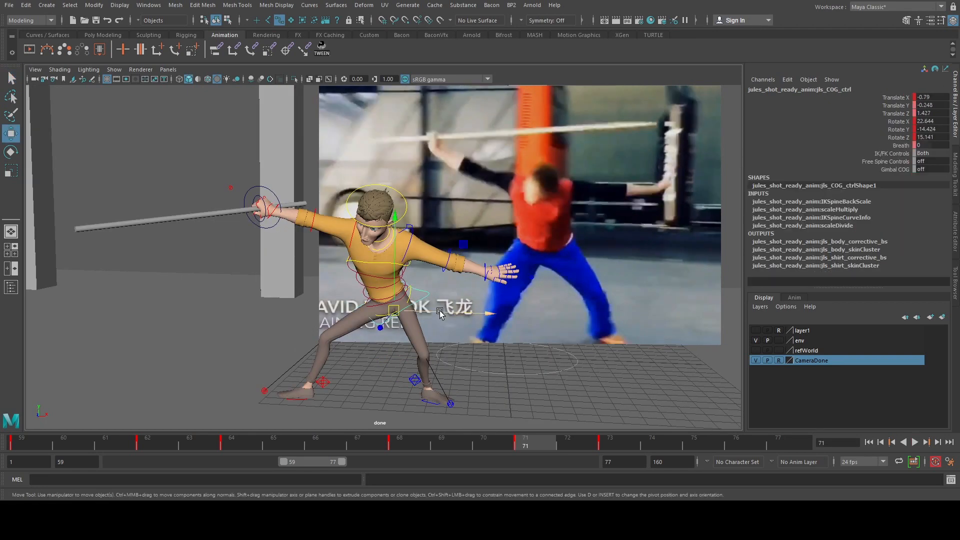
{"action": "left_click_drag", "start_coordinate": [441, 315], "coordinate": [396, 299]}
{"action": "key", "text": "e"}
{"action": "key", "text": "q"}
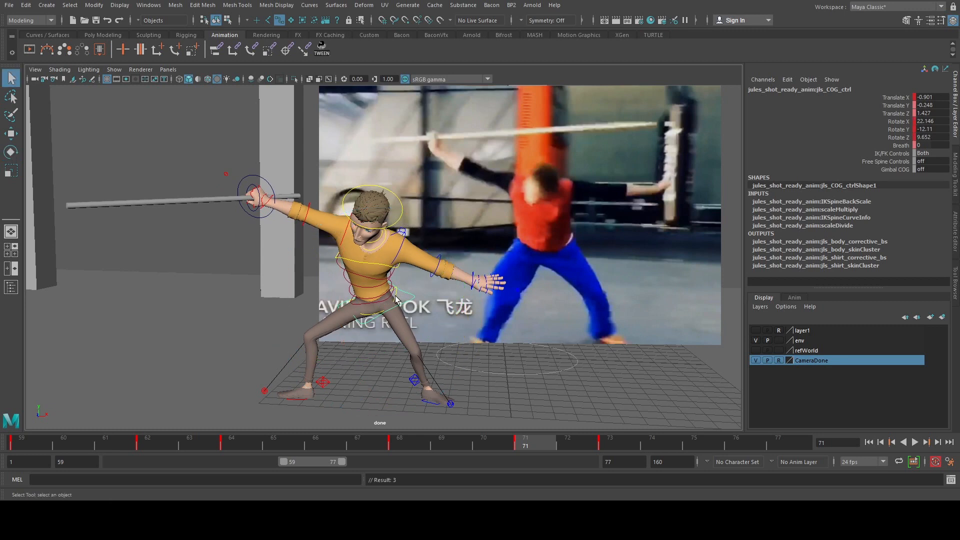
- Reset the translation and rotation of all the FK spine controls to 0 at frame 71
{"action": "left_click", "coordinate": [384, 303]}
{"action": "left_click", "coordinate": [381, 299]}
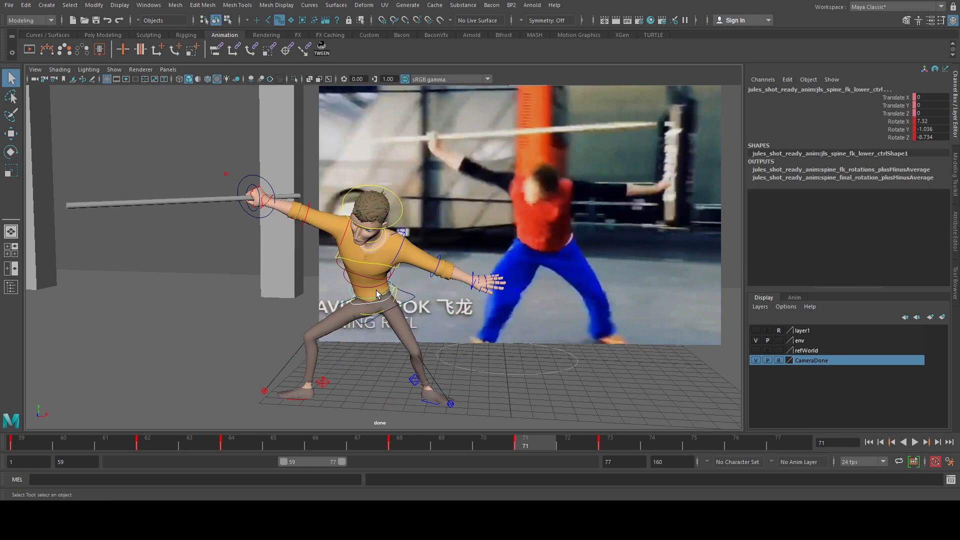
{"action": "left_click", "coordinate": [374, 287]}
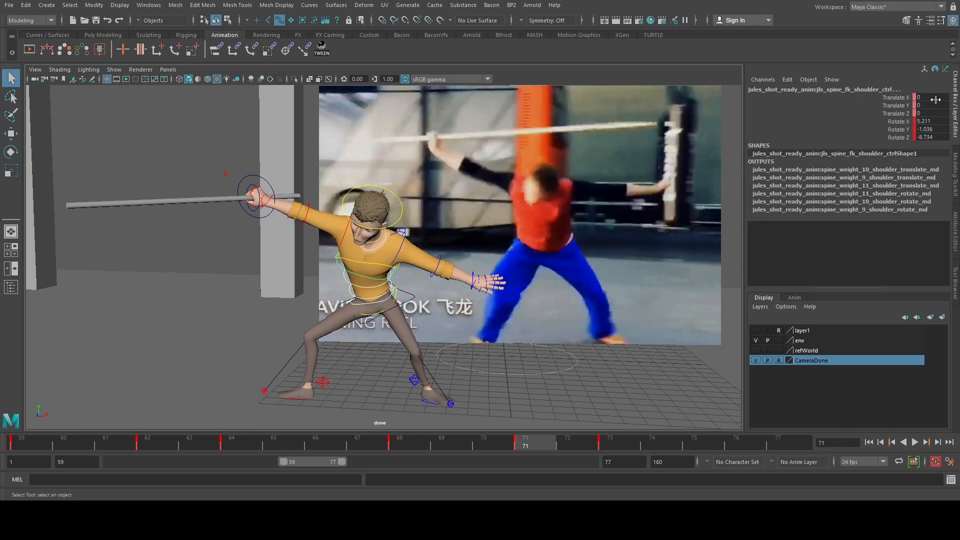
{"action": "left_click_drag", "start_coordinate": [935, 99], "coordinate": [933, 128]}
{"action": "double_click", "coordinate": [931, 136]}
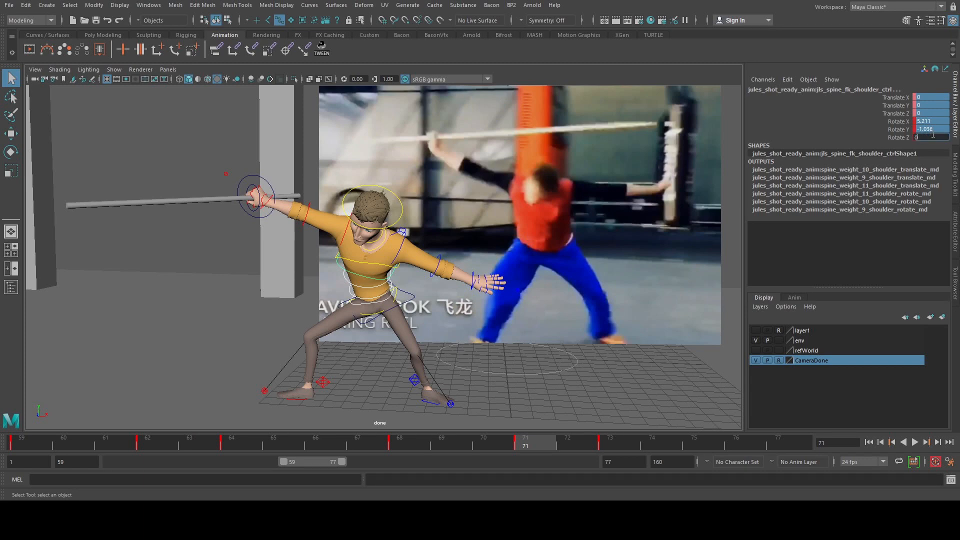
{"action": "key", "text": "Return"}
- Rotate the COG control at frame 71 to about X 44.5, Y -10.3, Z -8.2 so the torso leans forward
{"action": "left_click", "coordinate": [411, 299]}
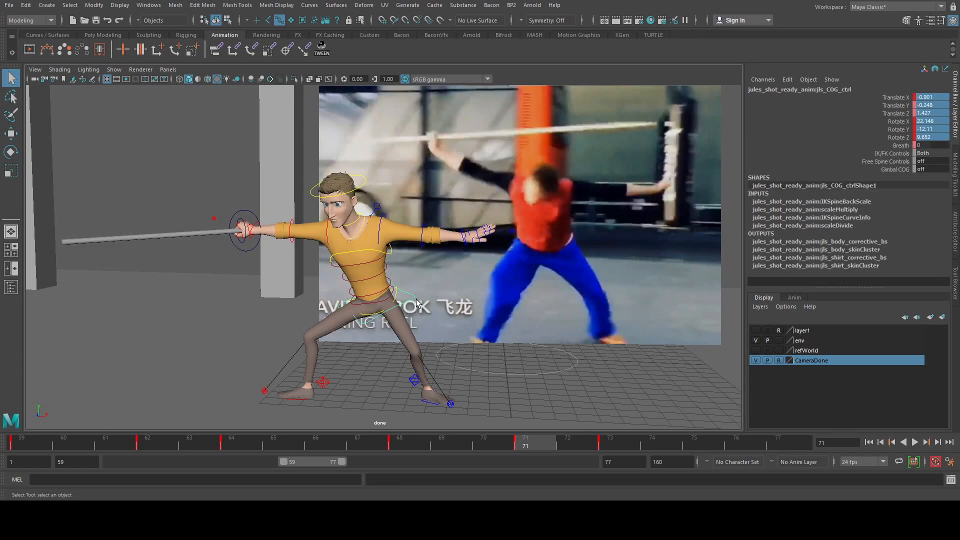
{"action": "key", "text": "e"}
{"action": "left_click_drag", "start_coordinate": [406, 245], "coordinate": [451, 282]}
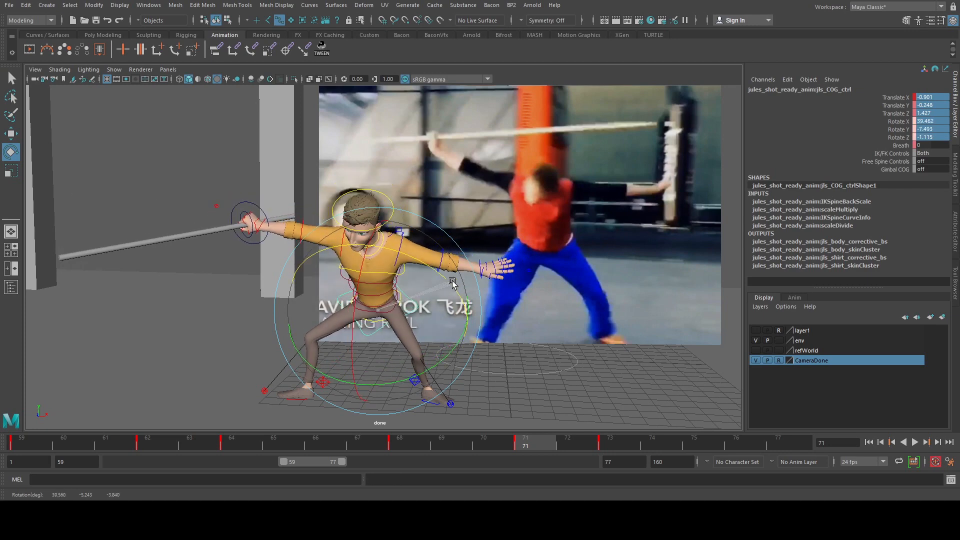
{"action": "left_click_drag", "start_coordinate": [458, 347], "coordinate": [445, 347]}
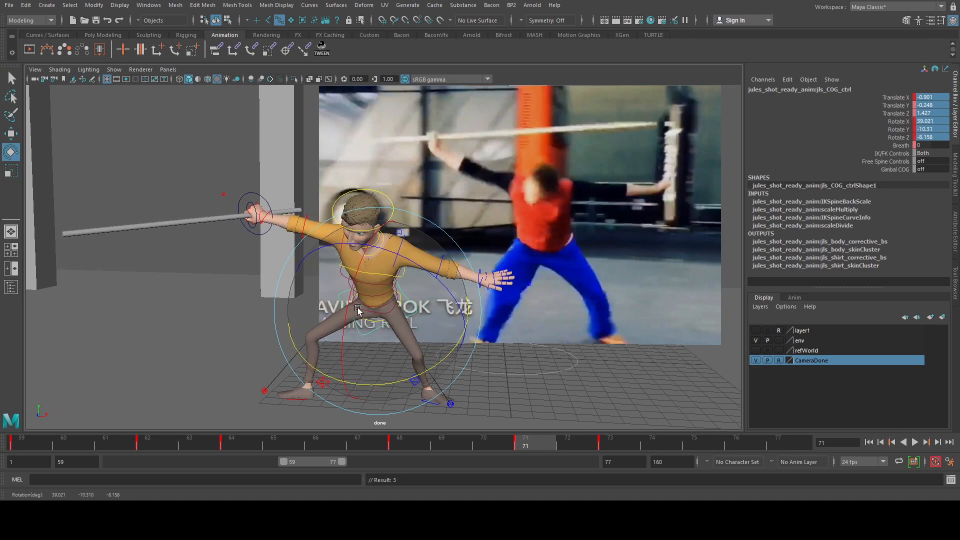
{"action": "left_click_drag", "start_coordinate": [345, 309], "coordinate": [345, 321]}
{"action": "key", "text": "q"}
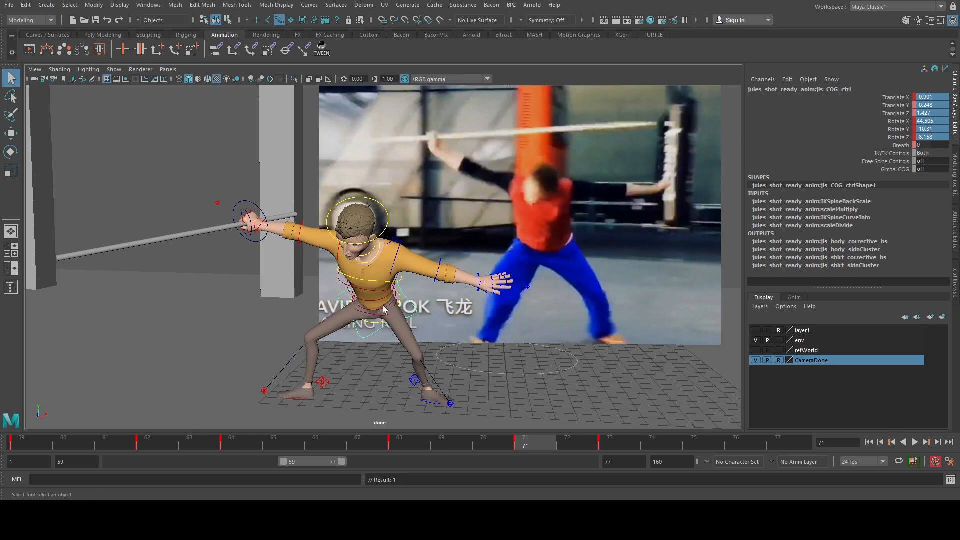
- Rotate the FK spine controls together at frame 71 to about X -1.9, Y -2.0, Z 0.07
{"action": "left_click", "coordinate": [376, 300]}
{"action": "left_click", "coordinate": [387, 310], "text": "shift"}
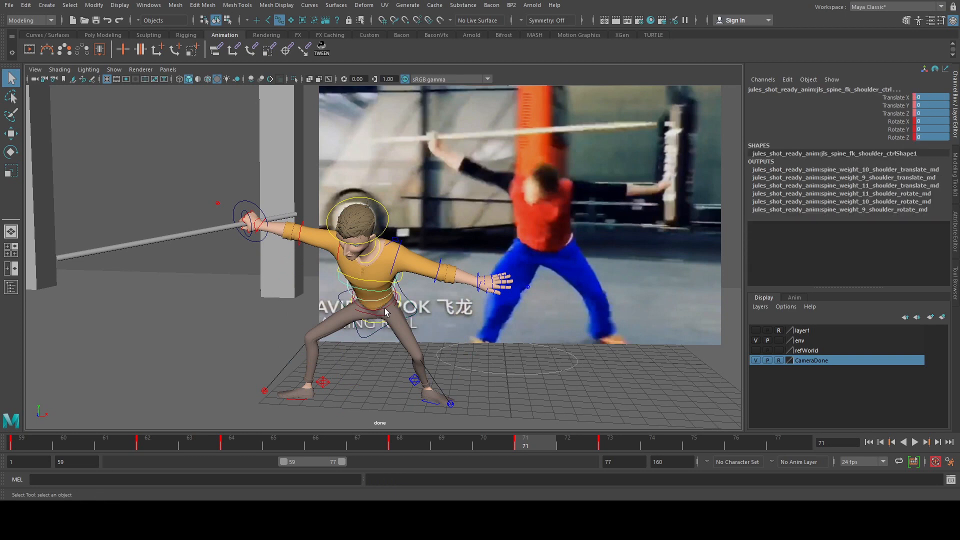
{"action": "left_click", "coordinate": [385, 308], "text": "shift"}
{"action": "key", "text": "e"}
{"action": "left_click_drag", "start_coordinate": [354, 302], "coordinate": [344, 284]}
{"action": "key", "text": "ctrl+z"}
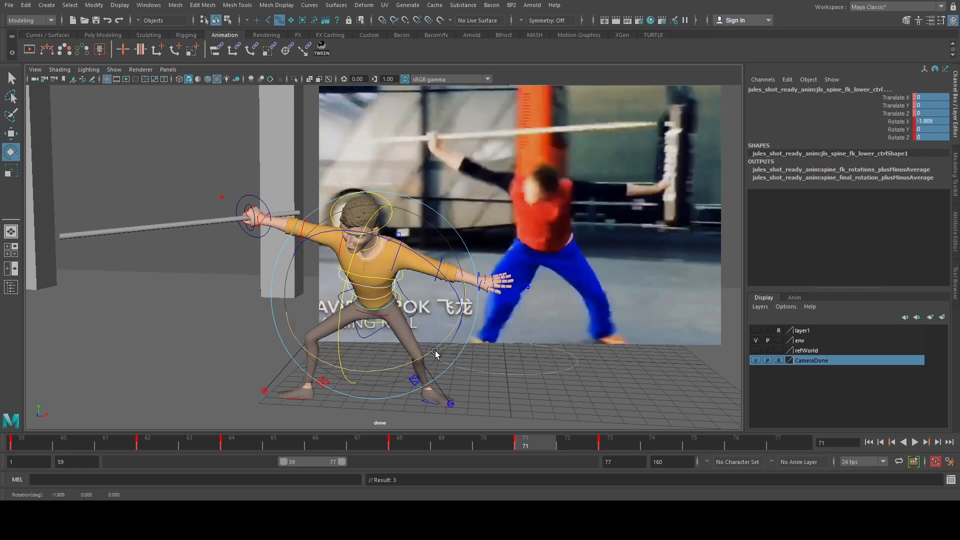
{"action": "left_click_drag", "start_coordinate": [435, 350], "coordinate": [428, 348]}
{"action": "key", "text": "q"}
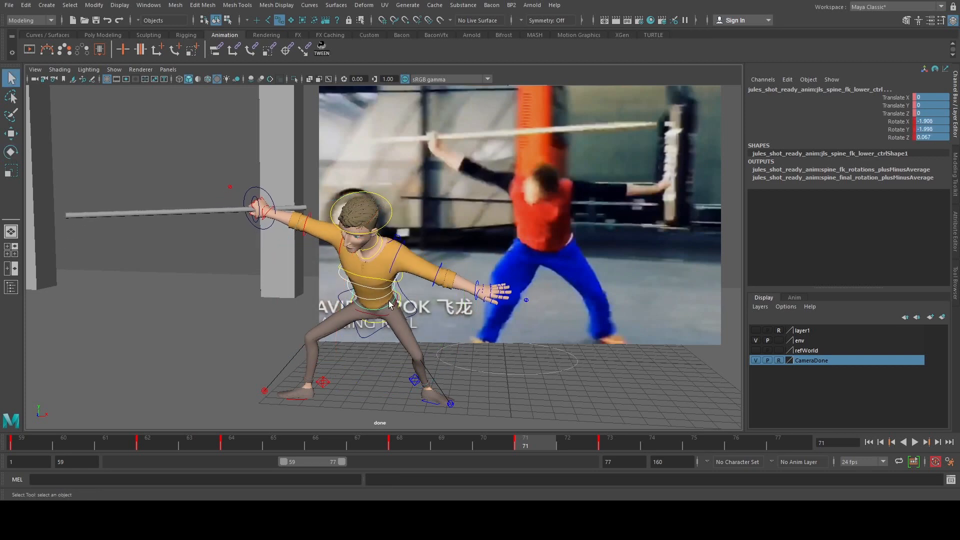
- Rotate the neck and head controls at frame 71 to about X -6.1, Y -4.7, Z -2.6
{"action": "left_click", "coordinate": [370, 258]}
{"action": "key", "text": "e"}
{"action": "left_click_drag", "start_coordinate": [344, 270], "coordinate": [316, 275]}
{"action": "key", "text": "q"}
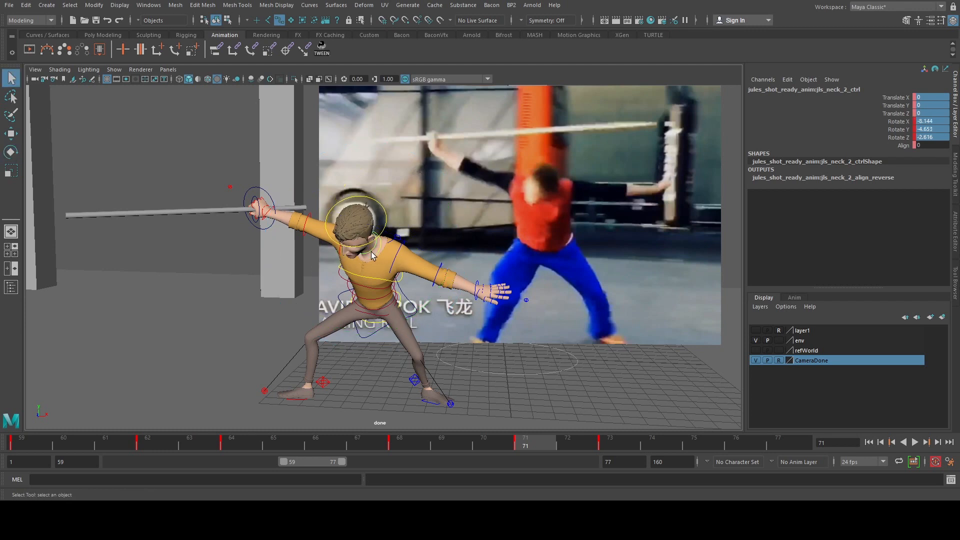
- Rotate the head control further at frame 71 to about X -11.2, Y -7.7, Z -1.8 and key it
{"action": "left_click", "coordinate": [386, 220]}
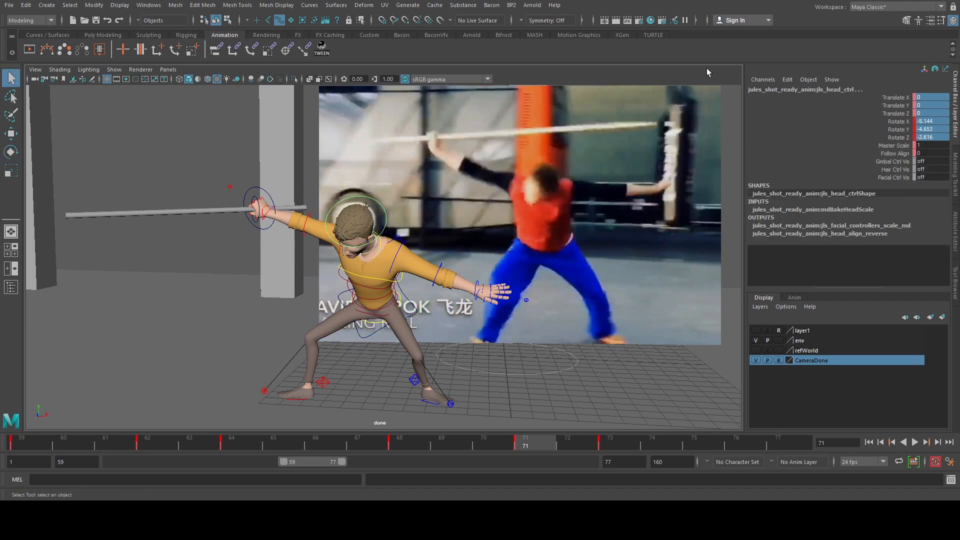
{"action": "key", "text": "e"}
{"action": "mouse_move", "coordinate": [323, 282]}
{"action": "left_mouse_down"}
{"action": "mouse_move", "coordinate": [314, 290]}
{"action": "mouse_move", "coordinate": [308, 279]}
{"action": "left_mouse_up"}
{"action": "key", "text": "s"}
{"action": "key", "text": "q"}
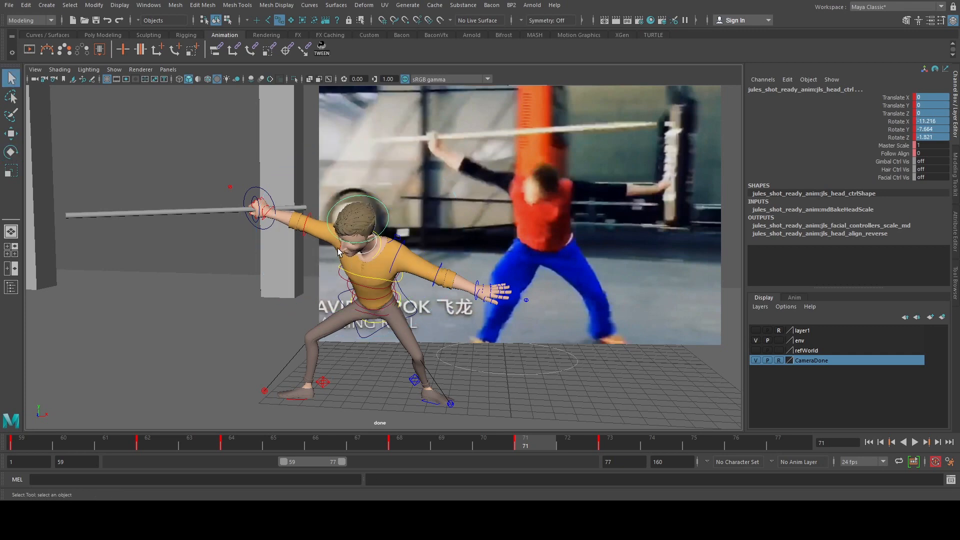
- Adjust the rotation of the lower neck control at frame 71
{"action": "left_click", "coordinate": [339, 252]}
{"action": "key", "text": "e"}
{"action": "left_click_drag", "start_coordinate": [406, 300], "coordinate": [388, 300]}
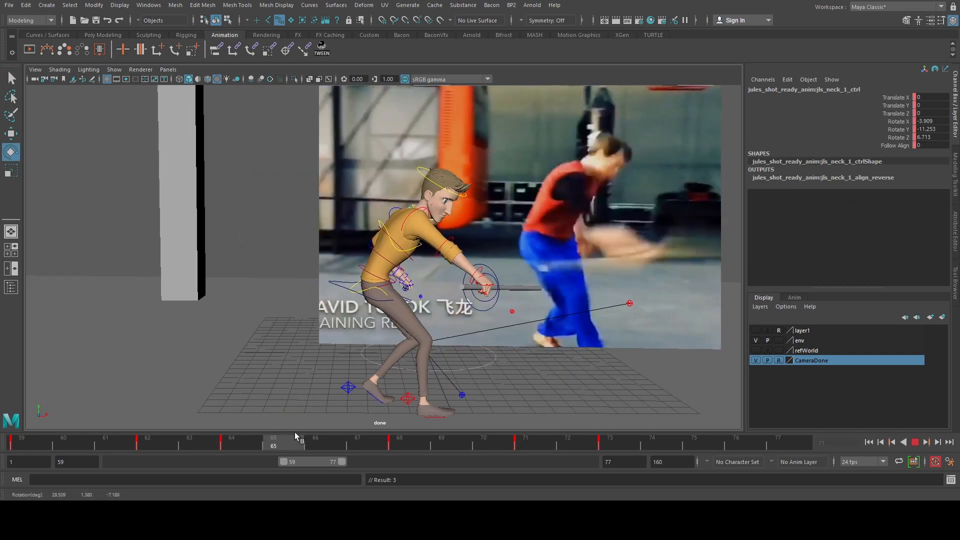
- At frame 66, select all body controls plus the stick and tween a keyed breakdown pose between the neighbouring keys
{"action": "left_click_drag", "start_coordinate": [295, 433], "coordinate": [326, 434]}
{"action": "key", "text": "q"}
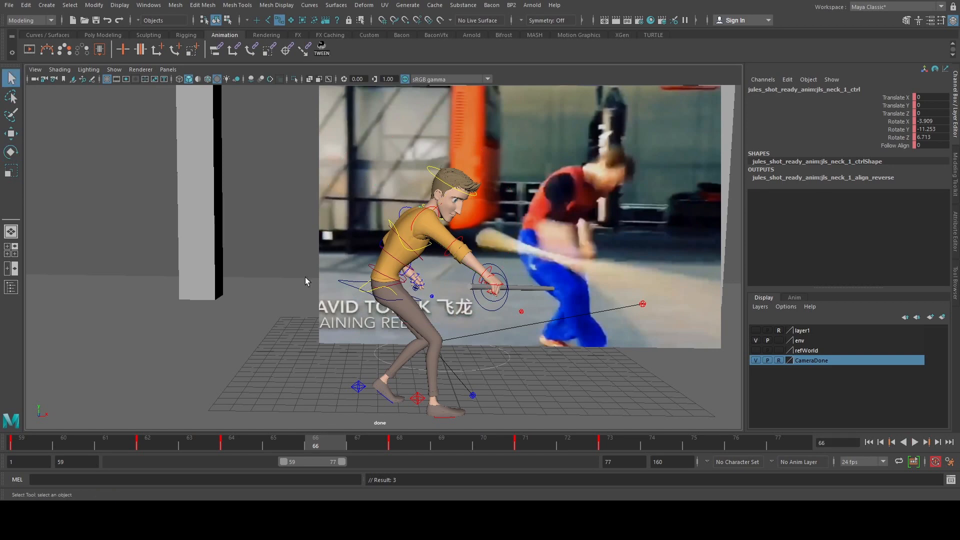
{"action": "left_click_drag", "start_coordinate": [219, 131], "coordinate": [675, 430]}
{"action": "left_click_drag", "start_coordinate": [505, 442], "coordinate": [332, 446]}
{"action": "left_click", "coordinate": [689, 67]}
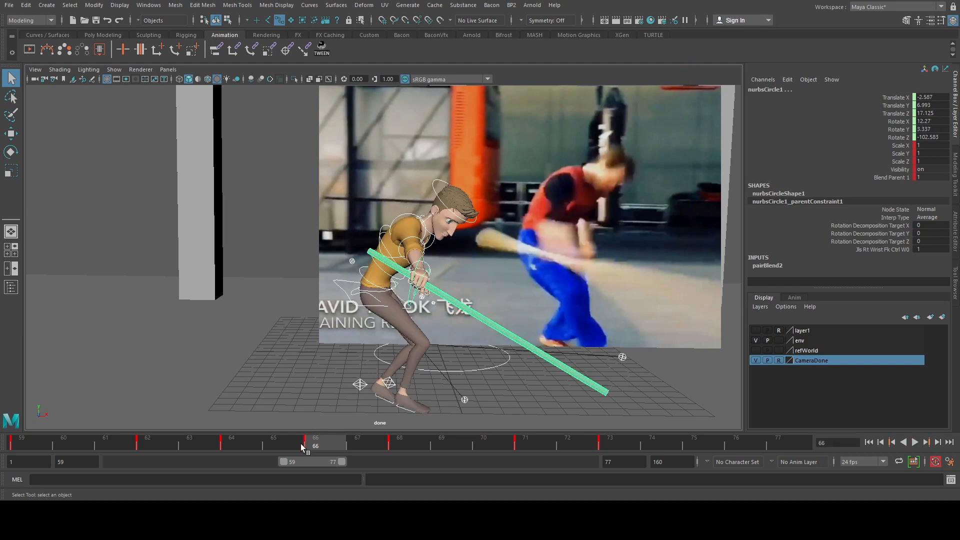
- Tween the right foot and right knee controls at frame 66 back to the previous key's pose
{"action": "left_click_drag", "start_coordinate": [301, 443], "coordinate": [231, 449]}
{"action": "left_click", "coordinate": [417, 398]}
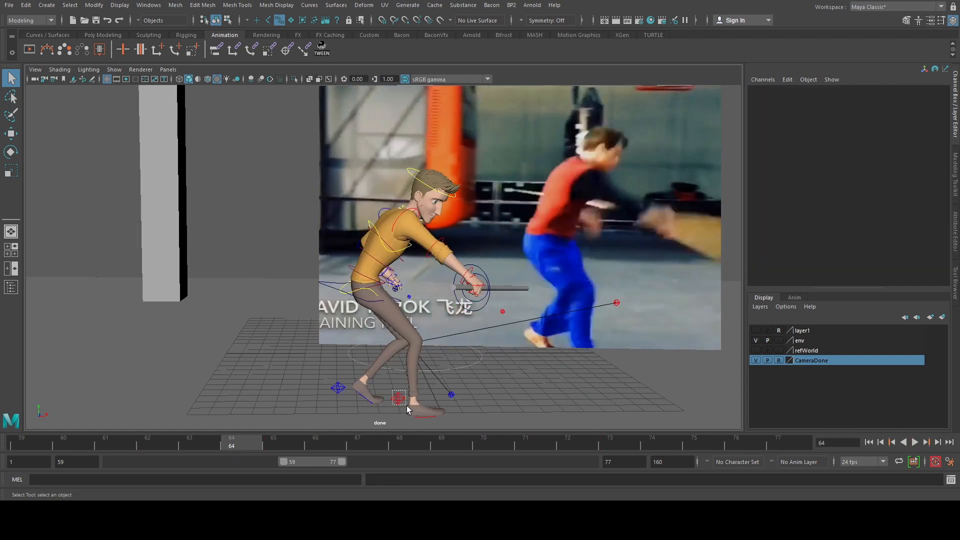
{"action": "left_click_drag", "start_coordinate": [407, 406], "coordinate": [407, 406]}
{"action": "left_click", "coordinate": [325, 443]}
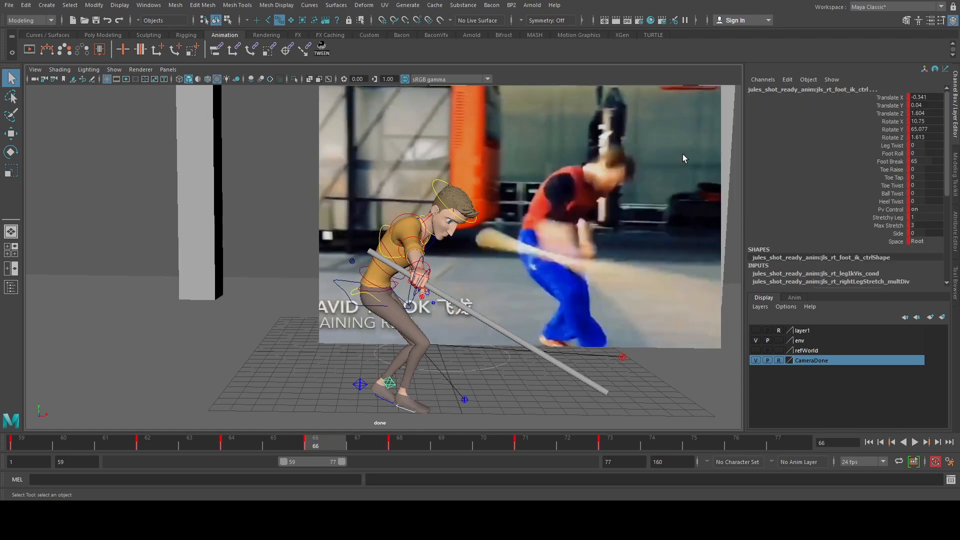
{"action": "left_click", "coordinate": [673, 69]}
{"action": "left_click", "coordinate": [671, 68]}
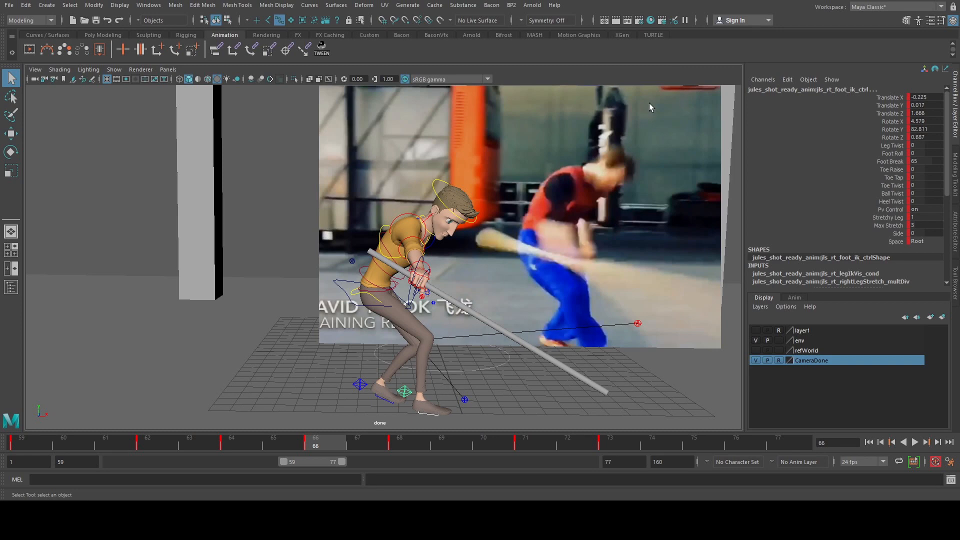
{"action": "left_click", "coordinate": [677, 67]}
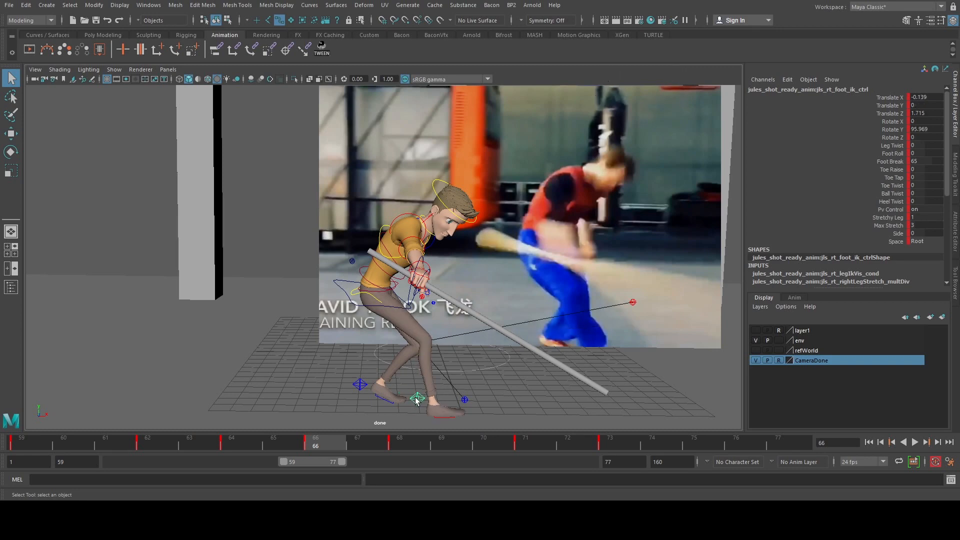
- Set the right foot control's Foot Roll to 11.9 at frame 66 and adjust its Side tilt
{"action": "left_click", "coordinate": [900, 156]}
{"action": "middle_click_drag", "start_coordinate": [555, 214], "coordinate": [615, 228]}
{"action": "key", "text": "alt+v"}
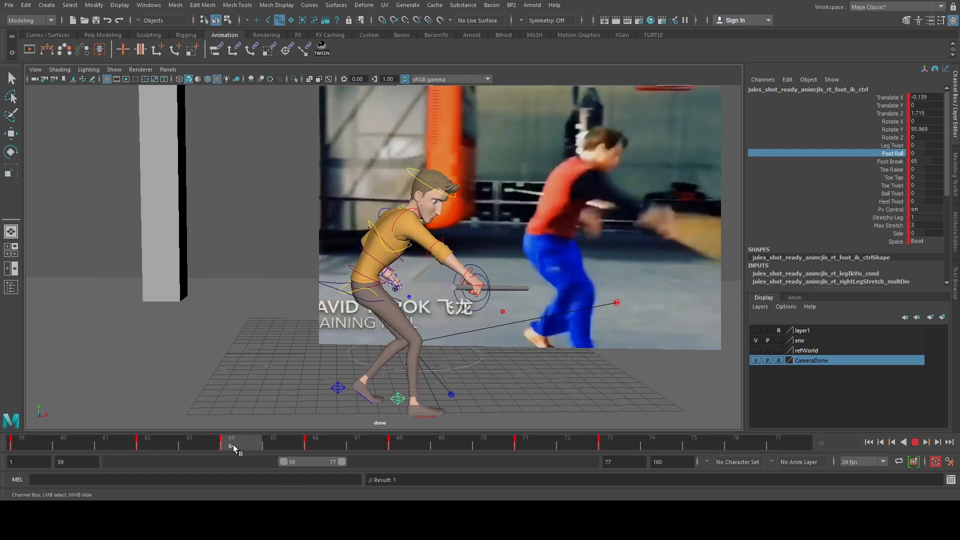
{"action": "key", "text": "alt+v"}
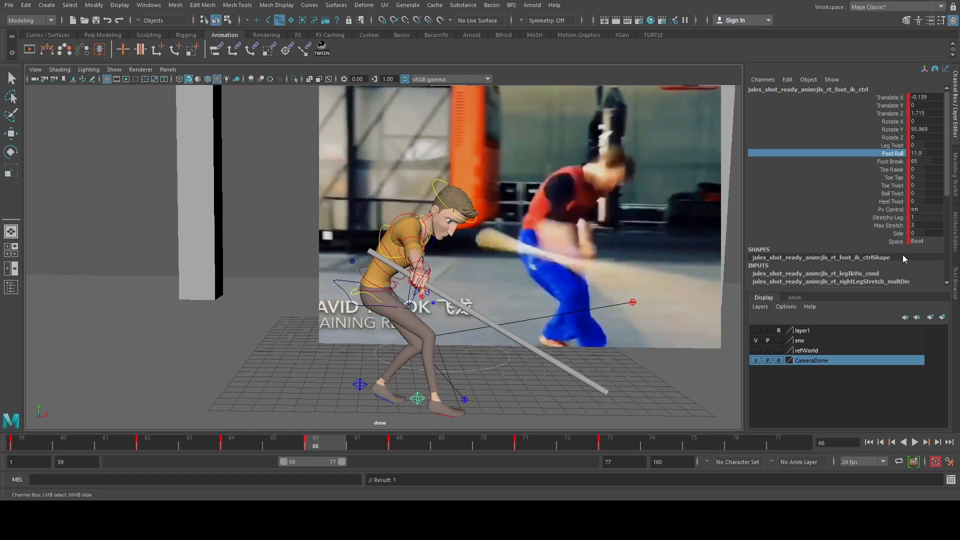
{"action": "left_click", "coordinate": [895, 233]}
{"action": "middle_click_drag", "start_coordinate": [600, 254], "coordinate": [629, 254]}
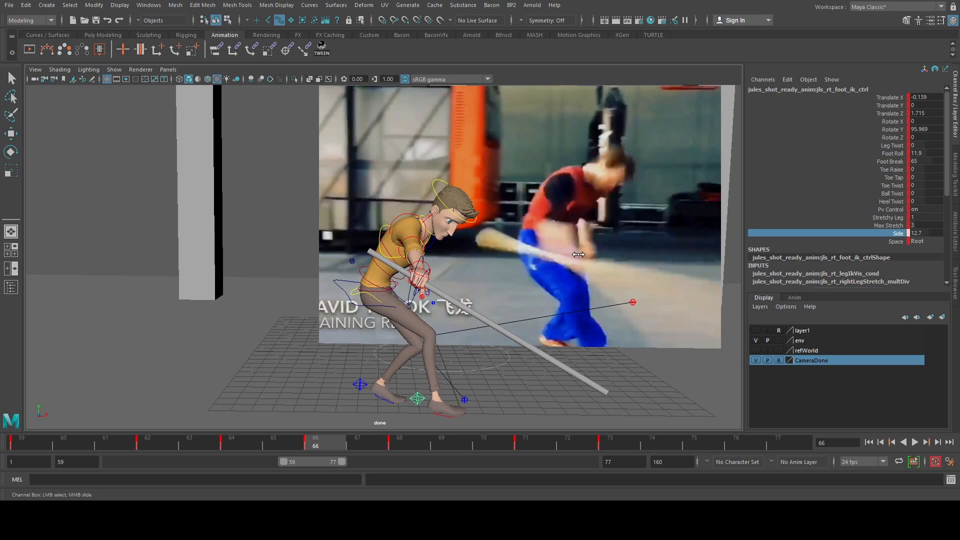
{"action": "left_click_drag", "start_coordinate": [230, 444], "coordinate": [334, 446]}
{"action": "key", "text": "q"}
- Set the left foot control's Foot Roll to about 6.8 at frame 66
{"action": "left_click", "coordinate": [359, 385]}
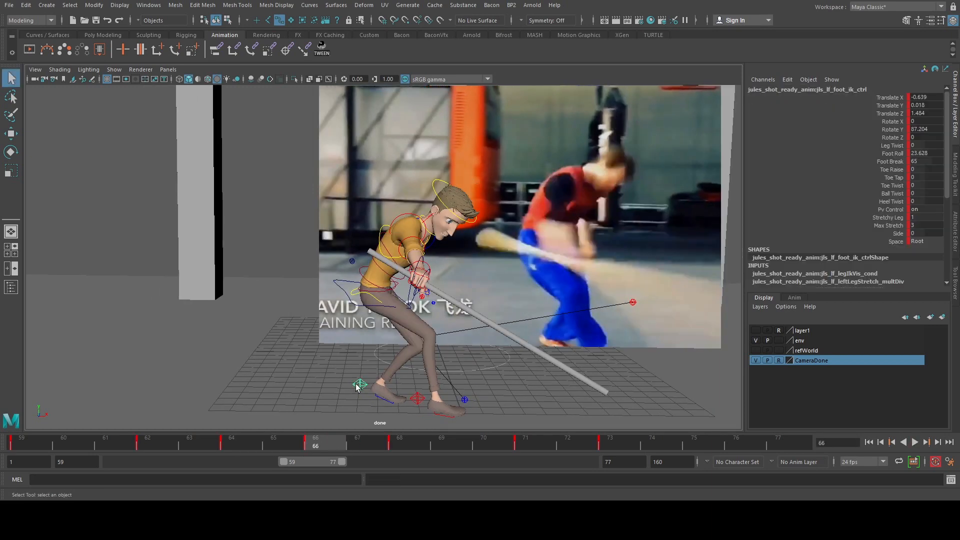
{"action": "left_click", "coordinate": [893, 145]}
{"action": "left_click", "coordinate": [894, 154]}
{"action": "middle_click_drag", "start_coordinate": [600, 191], "coordinate": [520, 214]}
{"action": "left_click_drag", "start_coordinate": [295, 439], "coordinate": [322, 440]}
{"action": "key", "text": "q"}
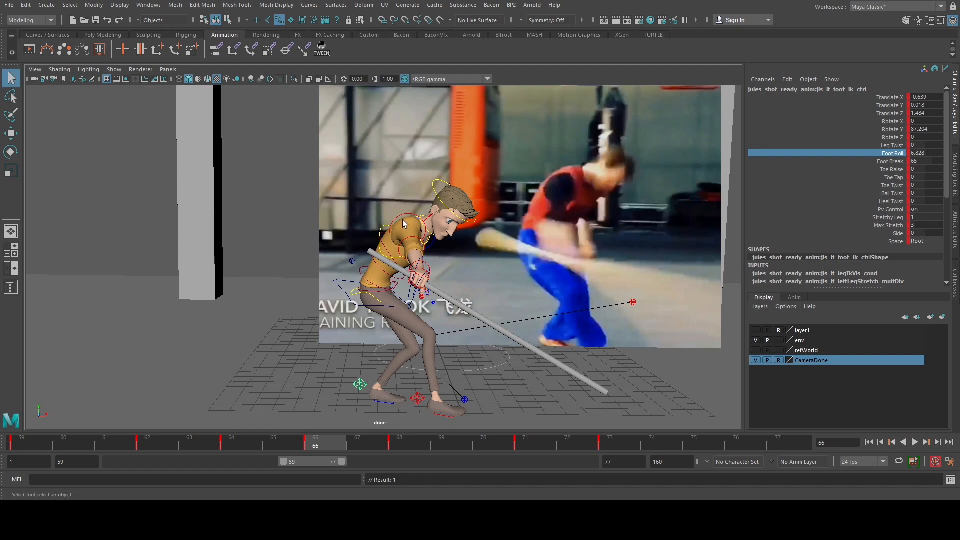
- Swing the right upper arm back at frame 66 and rotate the right elbow to reposition the stick
{"action": "left_click", "coordinate": [403, 219]}
{"action": "key", "text": "e"}
{"action": "left_click_drag", "start_coordinate": [452, 244], "coordinate": [385, 244]}
{"action": "left_click", "coordinate": [395, 267]}
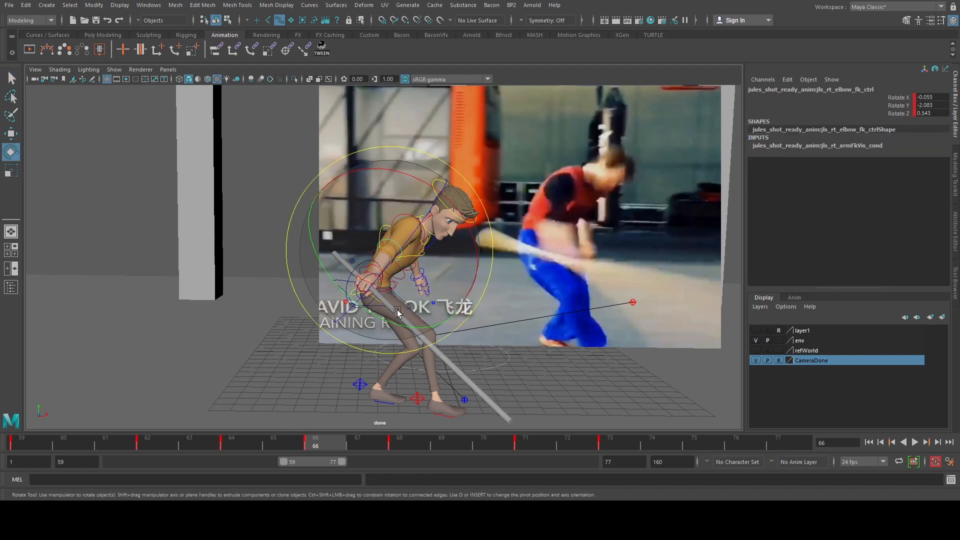
{"action": "left_click_drag", "start_coordinate": [397, 309], "coordinate": [420, 328]}
{"action": "key", "text": "q"}
- Rotate the right clavicle at frame 66 and the right upper arm to about X -2.3, Y -8.0, Z -401.5
{"action": "left_click", "coordinate": [426, 218]}
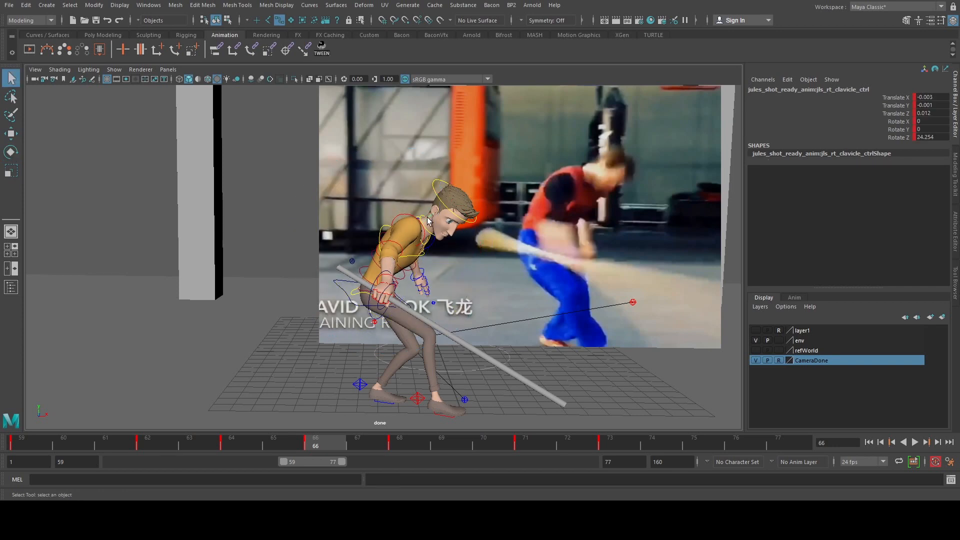
{"action": "key", "text": "e"}
{"action": "left_click_drag", "start_coordinate": [428, 206], "coordinate": [397, 238]}
{"action": "key", "text": "q"}
{"action": "left_click", "coordinate": [415, 238]}
{"action": "key", "text": "e"}
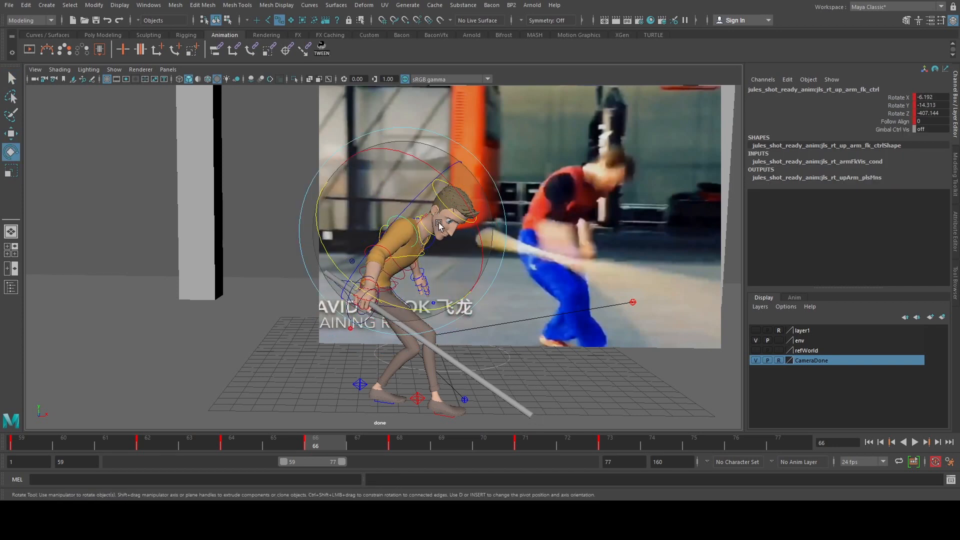
{"action": "left_click_drag", "start_coordinate": [459, 206], "coordinate": [380, 260]}
{"action": "key", "text": "q"}
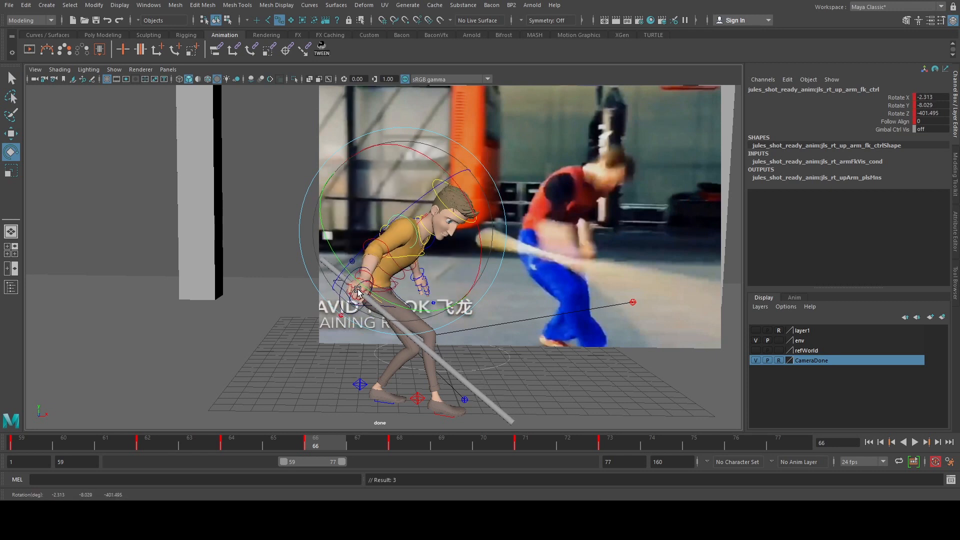
- Rotate the right wrist at frame 66 to about X -38.3, Y -3.0, Z 11.8 to angle the stick
{"action": "left_click", "coordinate": [365, 276]}
{"action": "key", "text": "e"}
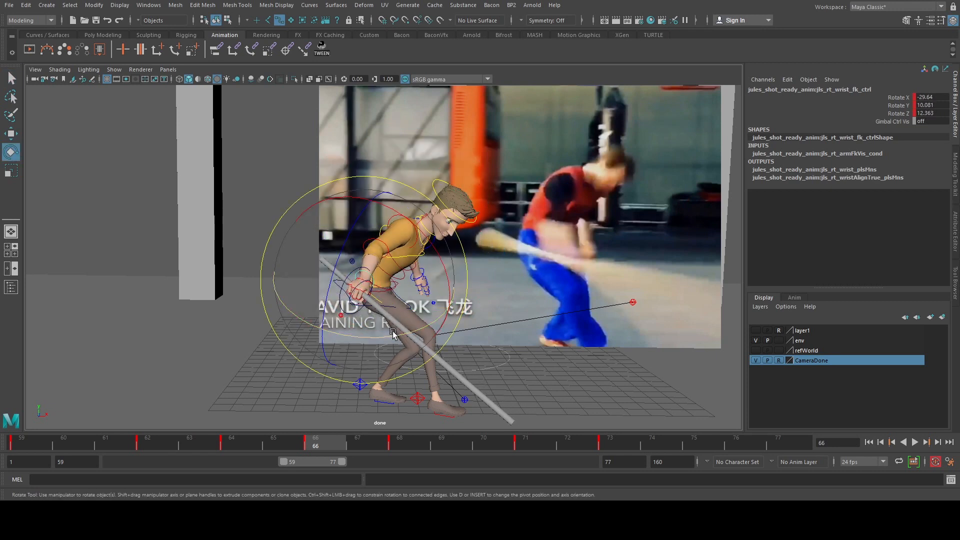
{"action": "left_click_drag", "start_coordinate": [392, 331], "coordinate": [413, 329]}
{"action": "left_click_drag", "start_coordinate": [447, 258], "coordinate": [461, 404]}
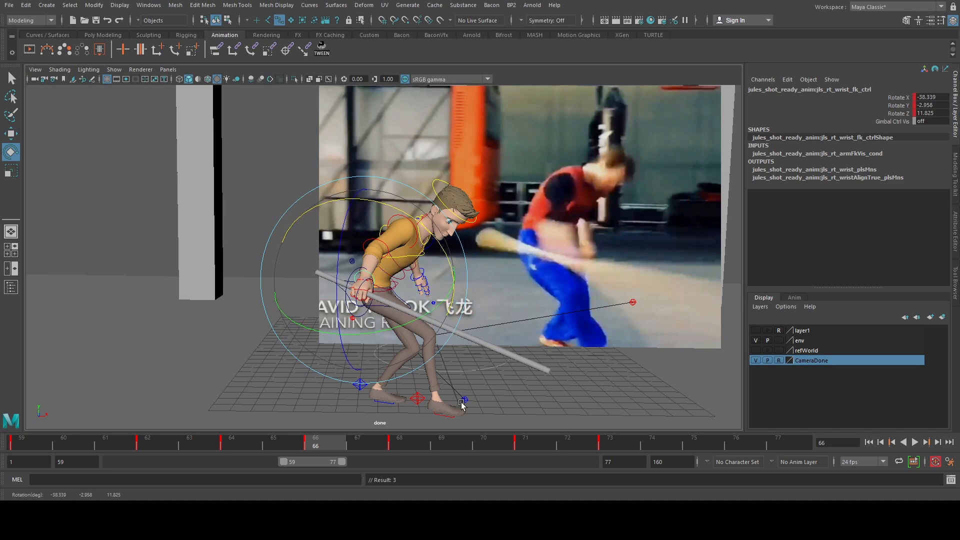
- Review the motion up to frame 73 and extend the playback range's end to frame 87
{"action": "left_click_drag", "start_coordinate": [365, 442], "coordinate": [316, 443]}
{"action": "left_click_drag", "start_coordinate": [214, 424], "coordinate": [614, 479]}
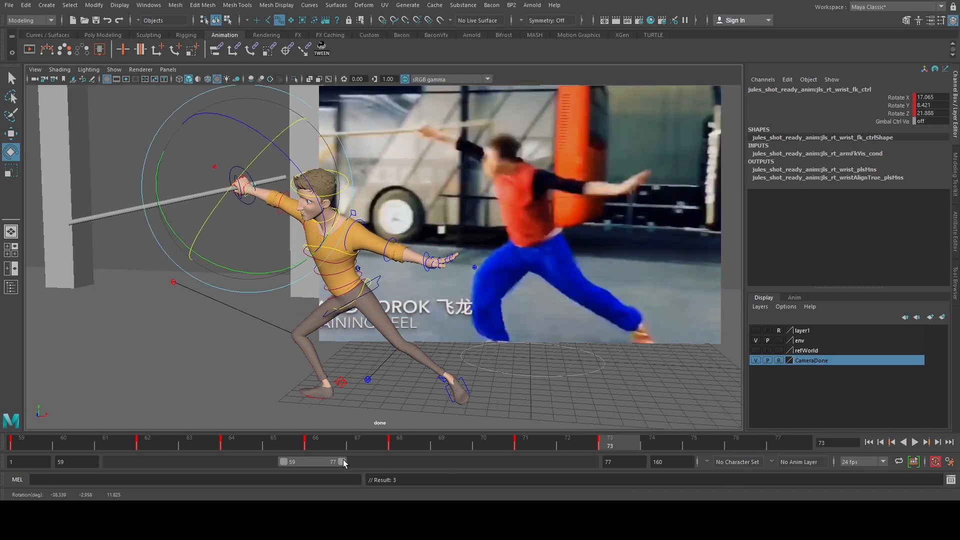
{"action": "left_click_drag", "start_coordinate": [343, 460], "coordinate": [373, 465]}
{"action": "key", "text": "q"}
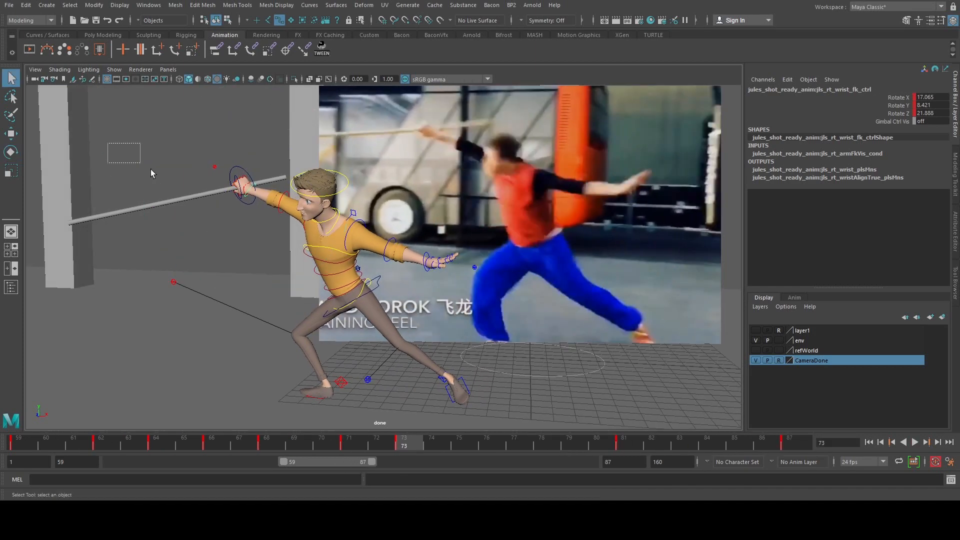
- Key the character at frame 77 and adjust the rotation of the upper body
{"action": "key", "text": "period"}
{"action": "left_click", "coordinate": [338, 256]}
{"action": "key", "text": "e"}
{"action": "left_click_drag", "start_coordinate": [338, 257], "coordinate": [324, 240]}
{"action": "key", "text": "q"}
- Zero the neck and head controls at frame 77 and rotate them, bringing the head to about X -9.7, Y -9.2, Z 1.1
{"action": "left_click", "coordinate": [292, 213]}
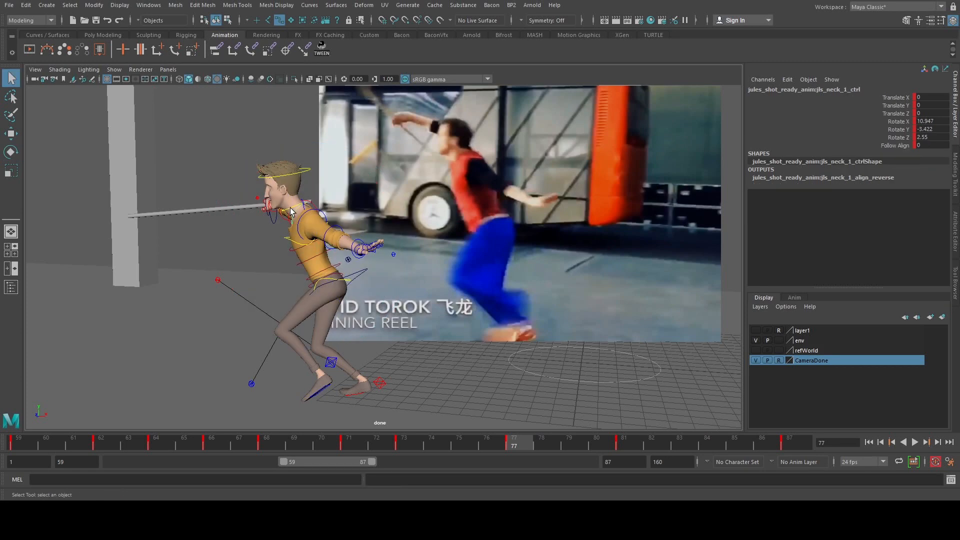
{"action": "left_click", "coordinate": [306, 172]}
{"action": "left_click_drag", "start_coordinate": [939, 92], "coordinate": [935, 98]}
{"action": "key", "text": "Tab"}
{"action": "key", "text": "Tab"}
{"action": "key", "text": "Tab"}
{"action": "key", "text": "Tab"}
{"action": "key", "text": "Tab"}
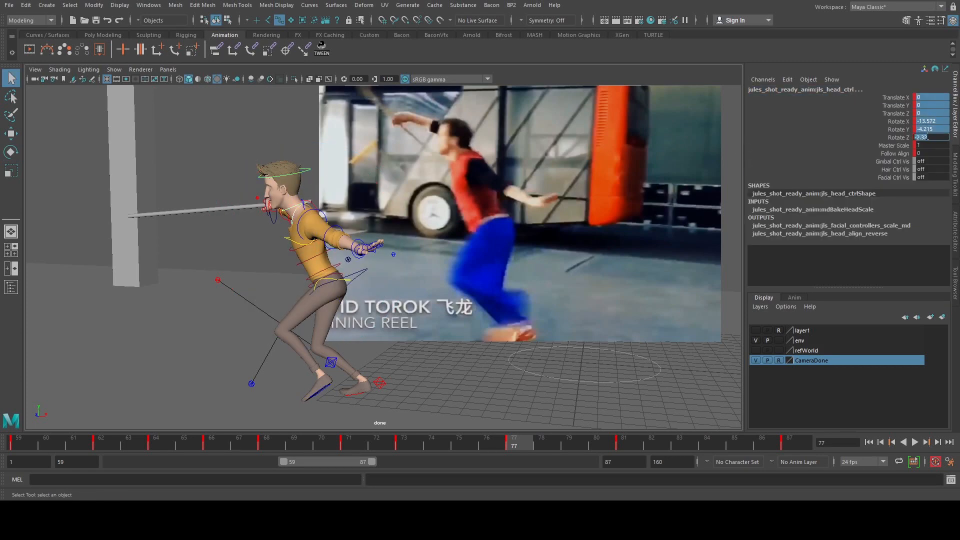
{"action": "key", "text": "Return"}
{"action": "key", "text": "e"}
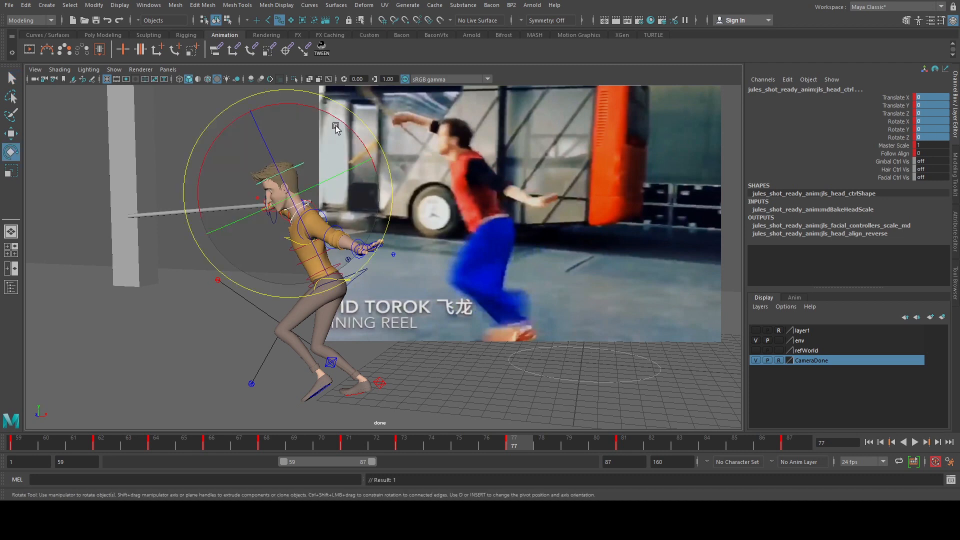
{"action": "left_click_drag", "start_coordinate": [354, 131], "coordinate": [326, 170]}
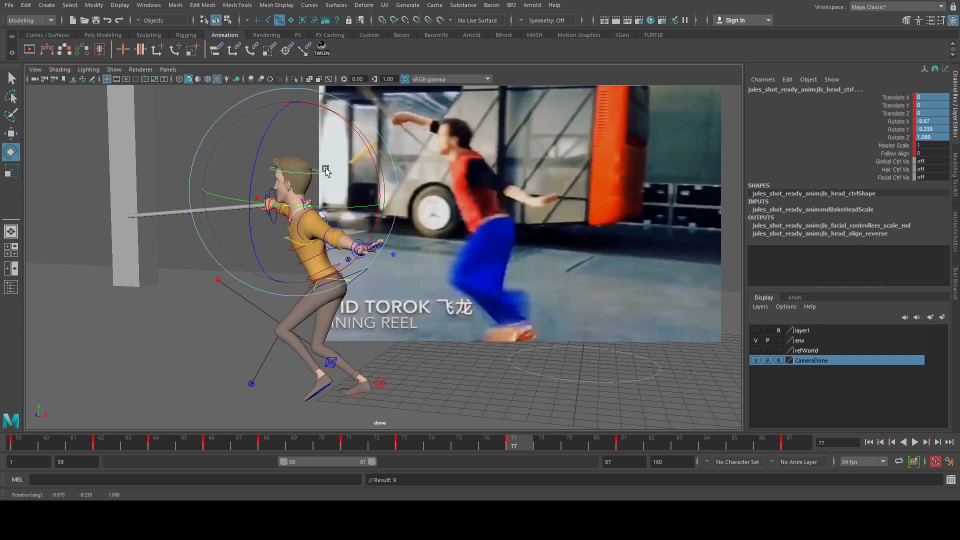
- Rotate the left clavicle at frame 77 and the left upper arm to about X -33.9, Y 16.6, Z -14.1, and play back the motion
{"action": "key", "text": "q"}
{"action": "left_click", "coordinate": [303, 203]}
{"action": "key", "text": "e"}
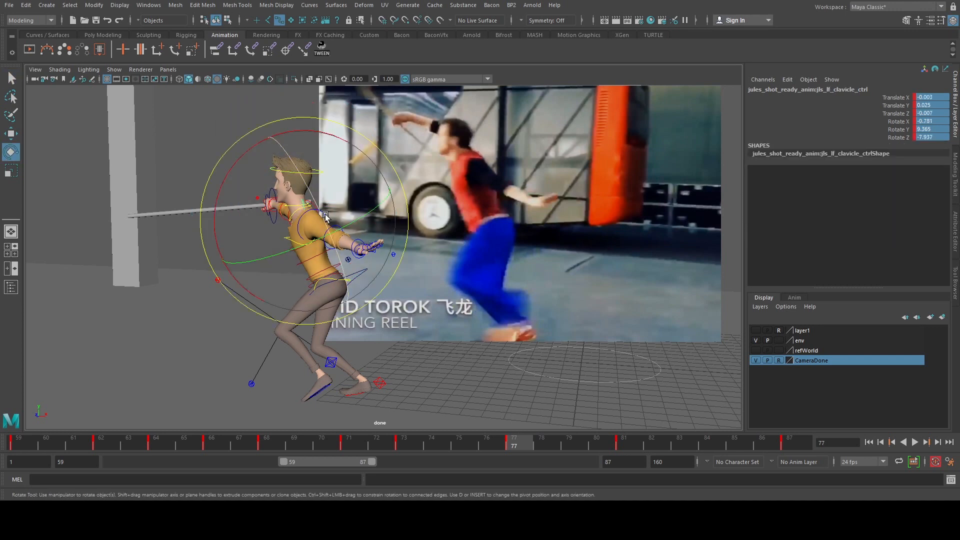
{"action": "left_click_drag", "start_coordinate": [324, 211], "coordinate": [346, 238]}
{"action": "key", "text": "q"}
{"action": "left_click", "coordinate": [326, 220]}
{"action": "key", "text": "e"}
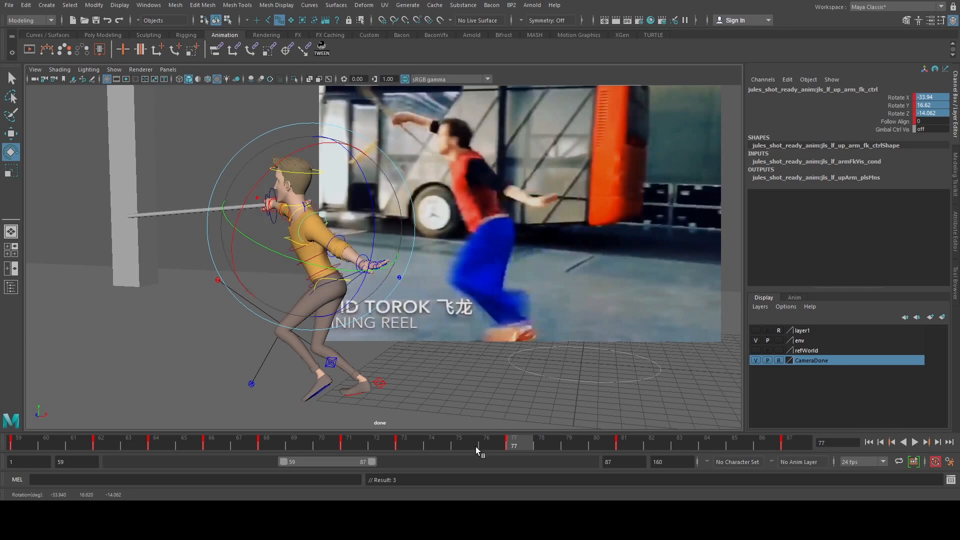
{"action": "key", "text": "alt+v"}
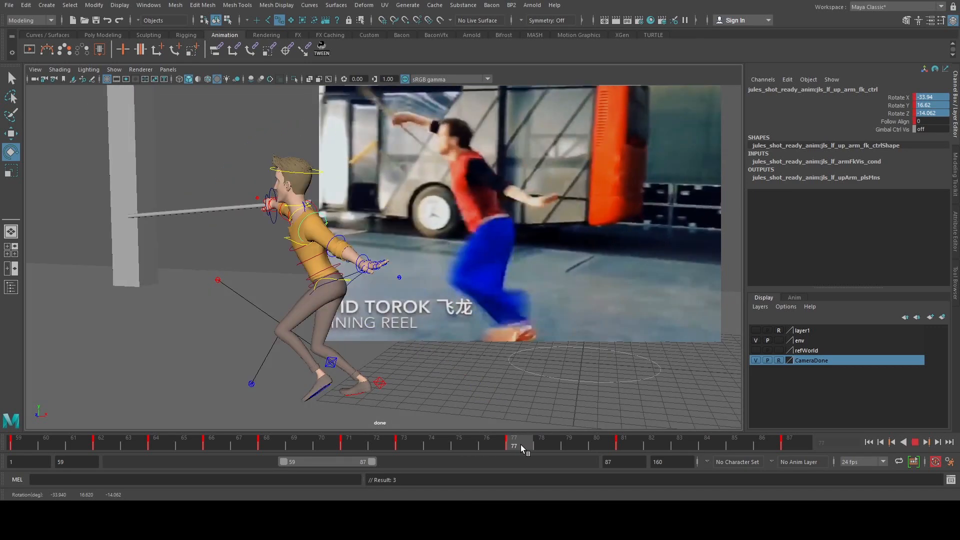
{"action": "key", "text": "alt+v"}
- Adjust the right clavicle, arm and wrist pose together at frame 77, bringing the wrist to about X -6.9, Y -4.4, Z 11.0
{"action": "key", "text": "space"}
{"action": "key", "text": "space"}
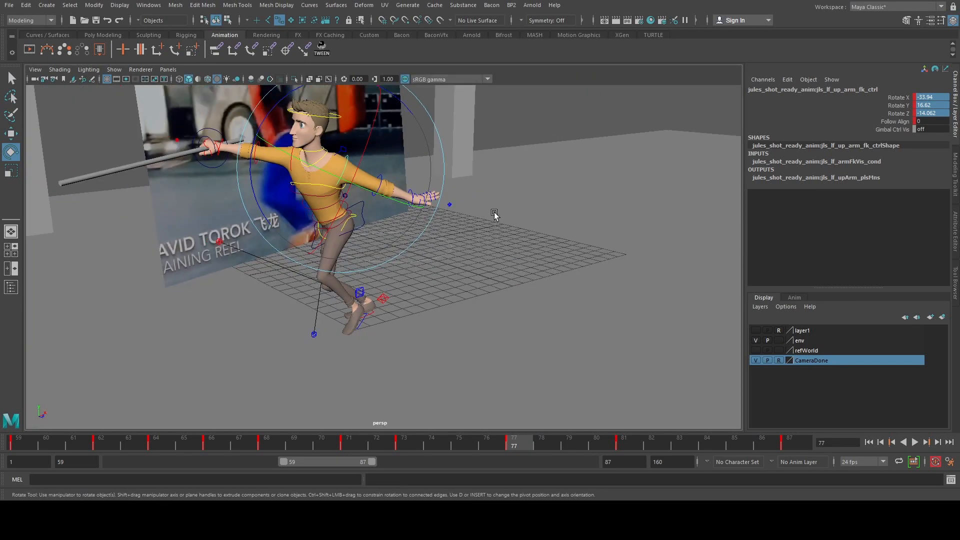
{"action": "left_click_drag", "start_coordinate": [494, 215], "coordinate": [510, 283], "text": "alt"}
{"action": "scroll", "coordinate": [509, 283], "scroll_direction": "up", "scroll_amount": 4}
{"action": "key", "text": "q"}
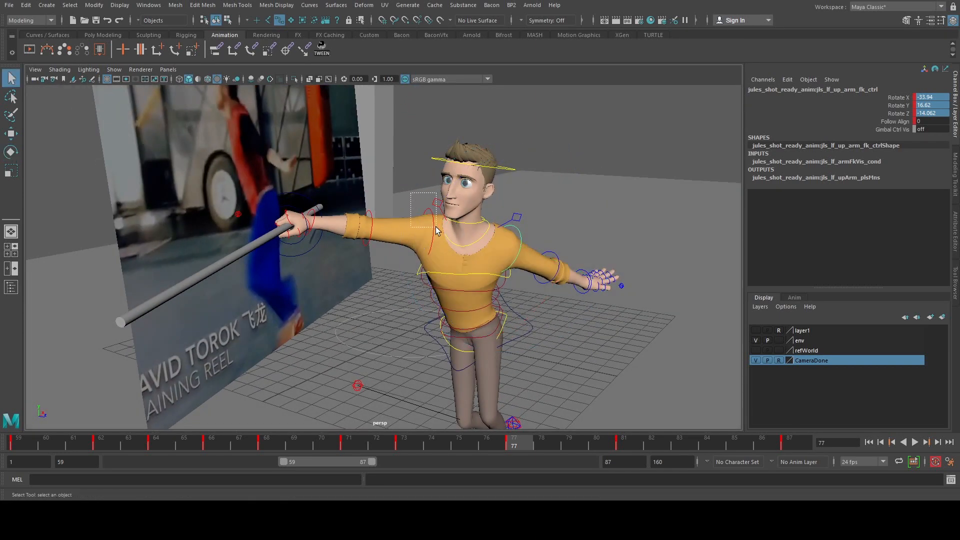
{"action": "left_click", "coordinate": [368, 224]}
{"action": "left_click", "coordinate": [316, 215]}
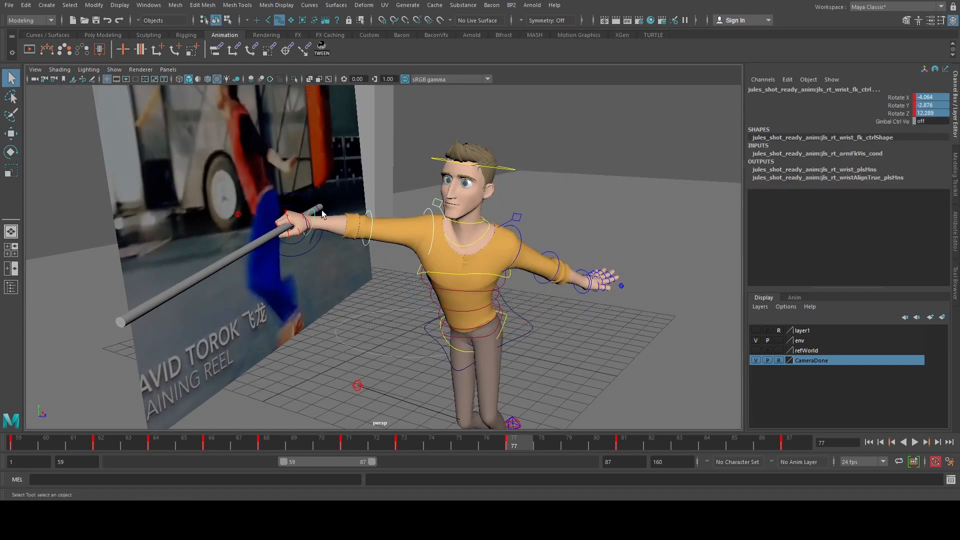
{"action": "key", "text": "space"}
{"action": "key", "text": "space"}
{"action": "key", "text": "ctrl+z"}
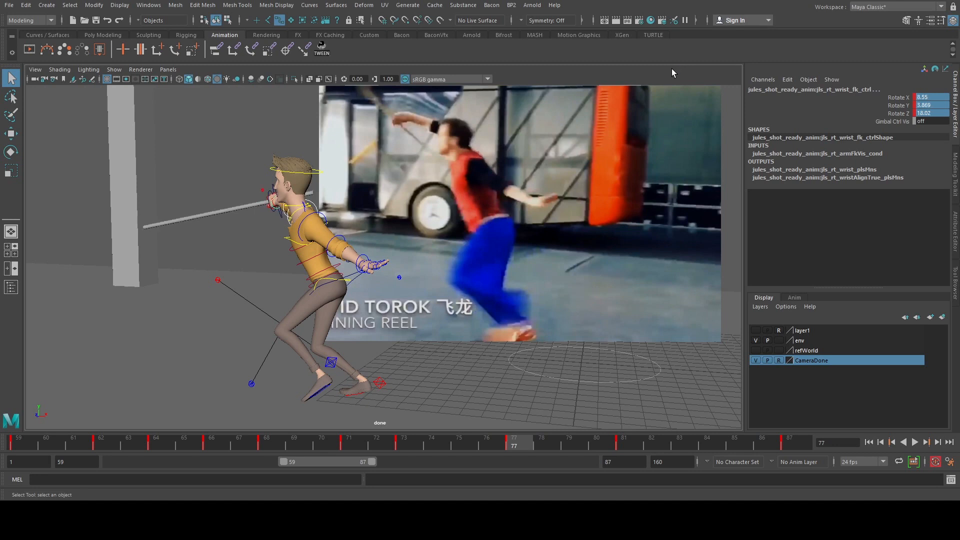
{"action": "key", "text": "ctrl+z"}
{"action": "key", "text": "ctrl+z"}
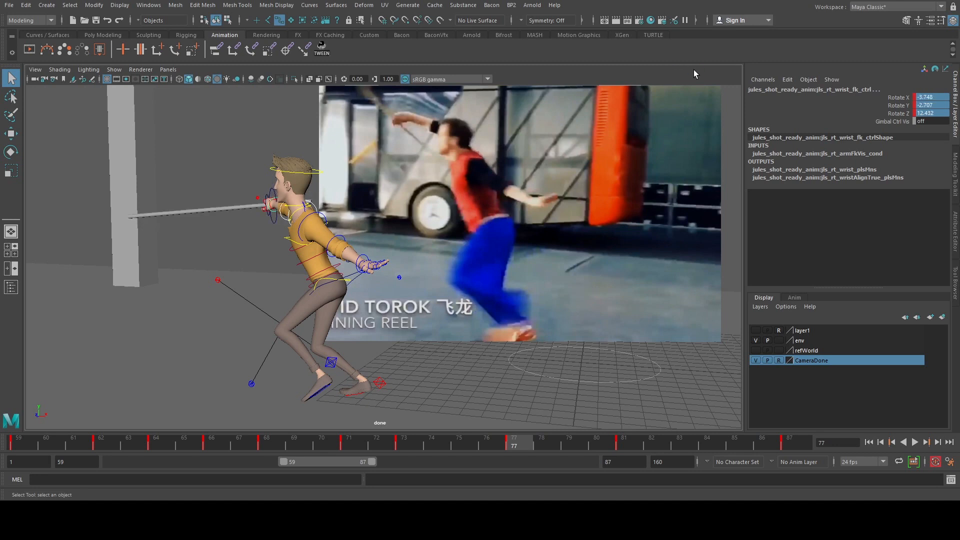
{"action": "key", "text": "ctrl+z"}
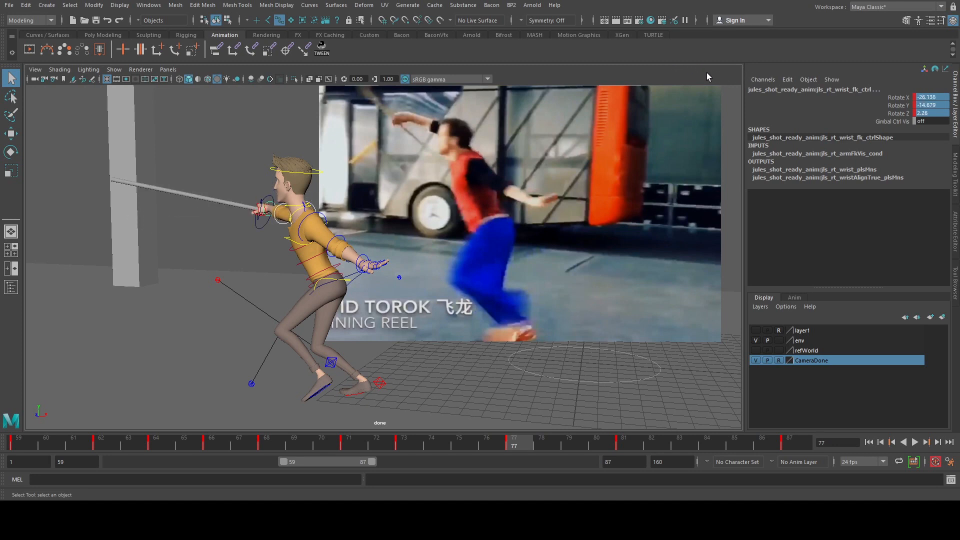
{"action": "key", "text": "ctrl+z"}
- Rotate the right clavicle and the right forearm at frame 77 in the perspective view to swing the stick arm forward
{"action": "key", "text": "space"}
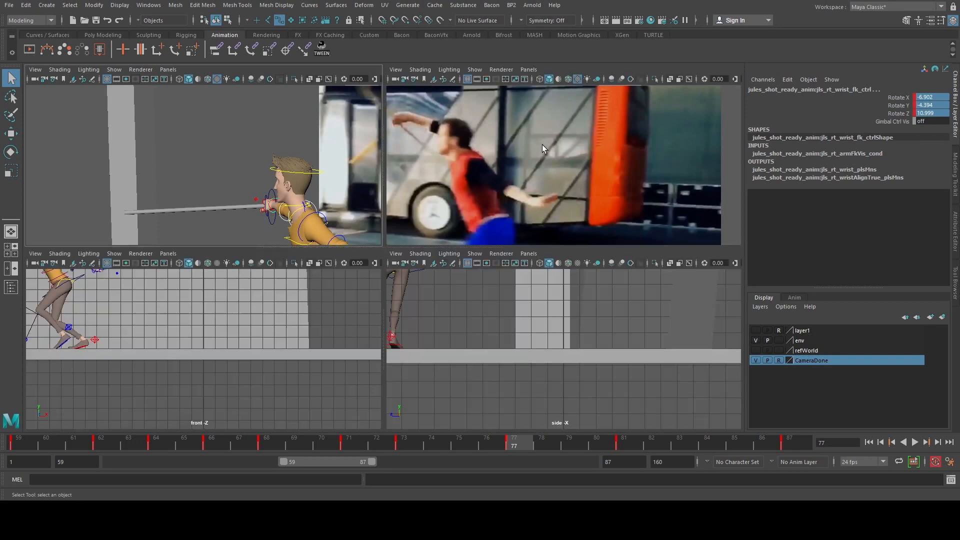
{"action": "scroll", "coordinate": [589, 155], "scroll_direction": "up", "scroll_amount": 3}
{"action": "left_click", "coordinate": [607, 128]}
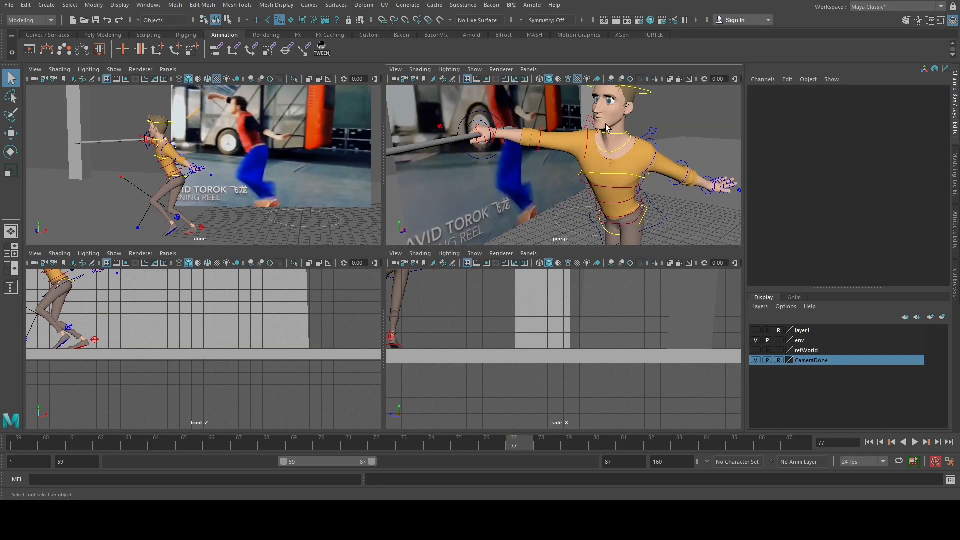
{"action": "left_click", "coordinate": [589, 118]}
{"action": "key", "text": "e"}
{"action": "mouse_move", "coordinate": [684, 119]}
{"action": "left_mouse_down"}
{"action": "mouse_move", "coordinate": [696, 98]}
{"action": "mouse_move", "coordinate": [699, 111]}
{"action": "left_mouse_up"}
{"action": "left_click_drag", "start_coordinate": [648, 225], "coordinate": [654, 225]}
{"action": "key", "text": "q"}
{"action": "left_click", "coordinate": [543, 133]}
{"action": "key", "text": "e"}
{"action": "left_click_drag", "start_coordinate": [562, 188], "coordinate": [586, 192]}
{"action": "key", "text": "q"}
- Rotate the right upper arm at frame 77 in the shot camera view to match the reference
{"action": "left_click", "coordinate": [592, 139]}
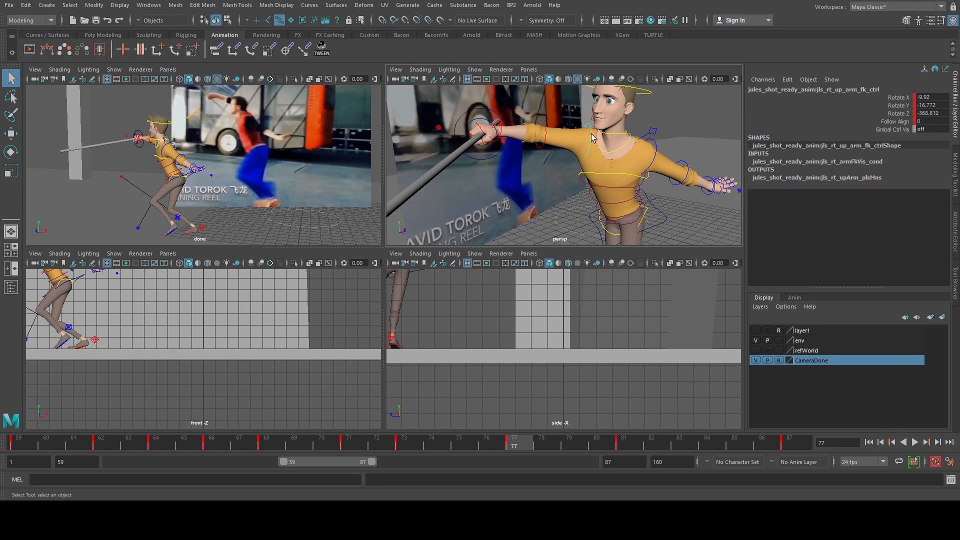
{"action": "key", "text": "space"}
{"action": "key", "text": "space"}
{"action": "key", "text": "space"}
{"action": "key", "text": "e"}
{"action": "left_click_drag", "start_coordinate": [319, 187], "coordinate": [317, 256]}
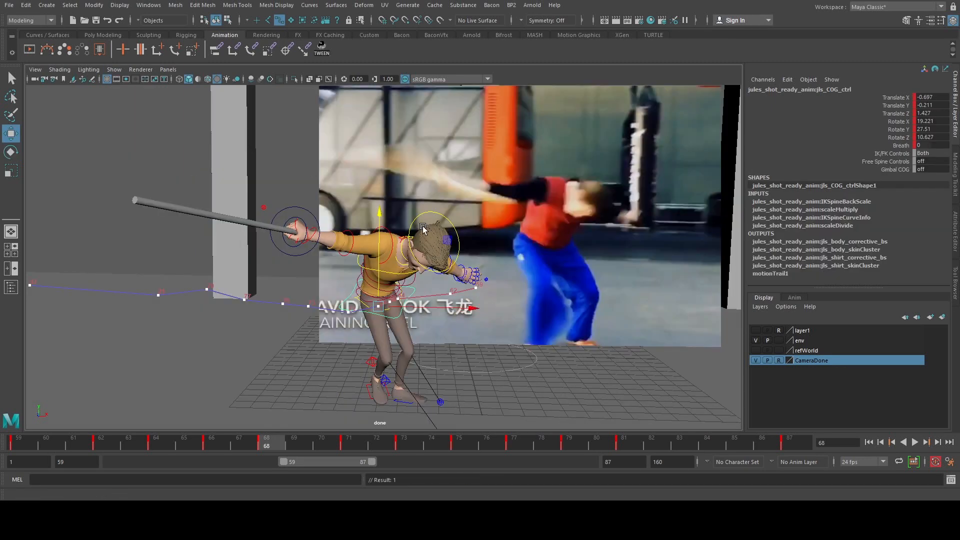
- Compare the hip path across frames 62 to 68 and move the COG control at frame 64 to Translate X -0.468, Y -0.119
{"action": "key", "text": "comma"}
{"action": "key", "text": "comma"}
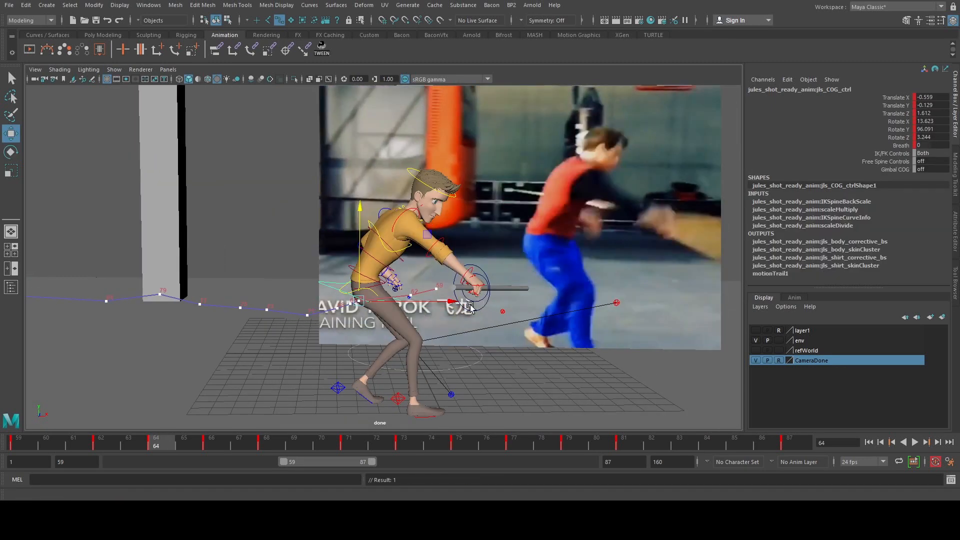
{"action": "key", "text": "comma"}
{"action": "key", "text": "period"}
{"action": "key", "text": "period"}
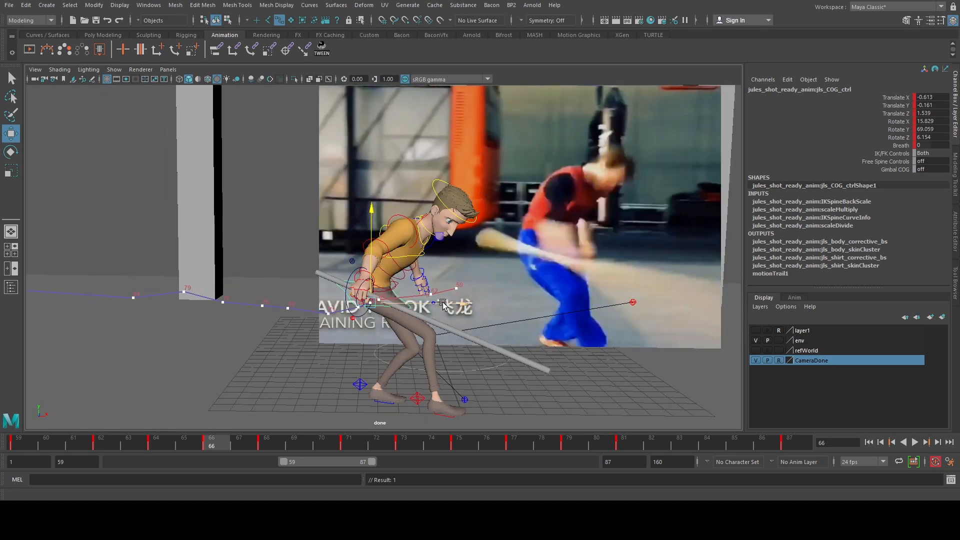
{"action": "key", "text": "comma"}
{"action": "left_click_drag", "start_coordinate": [448, 303], "coordinate": [454, 301]}
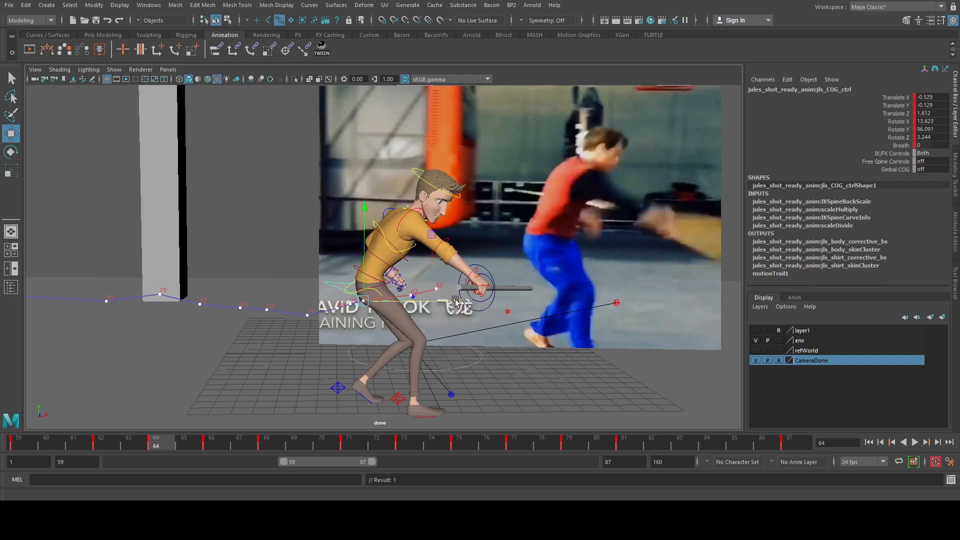
{"action": "key", "text": "comma"}
{"action": "key", "text": "comma"}
{"action": "key", "text": "period"}
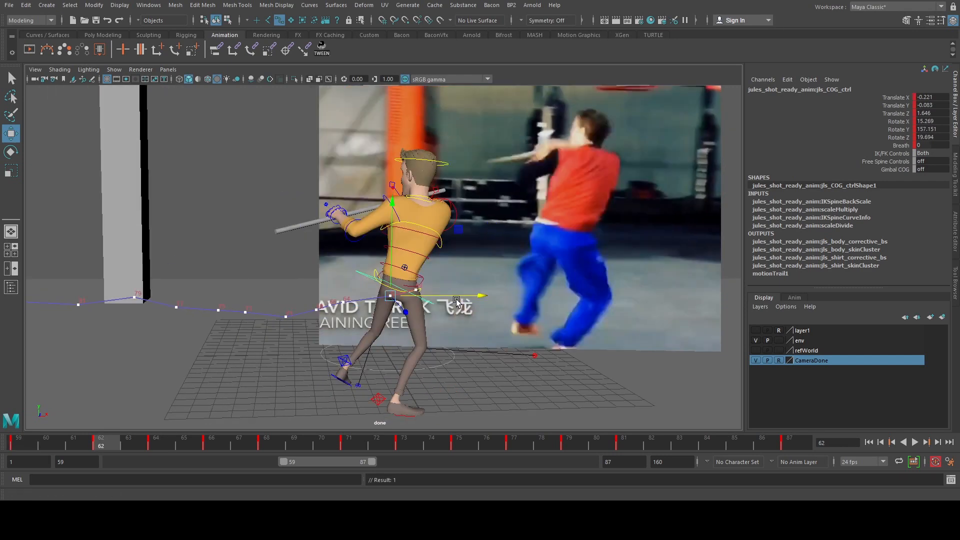
{"action": "key", "text": "period"}
{"action": "left_click_drag", "start_coordinate": [453, 306], "coordinate": [460, 305]}
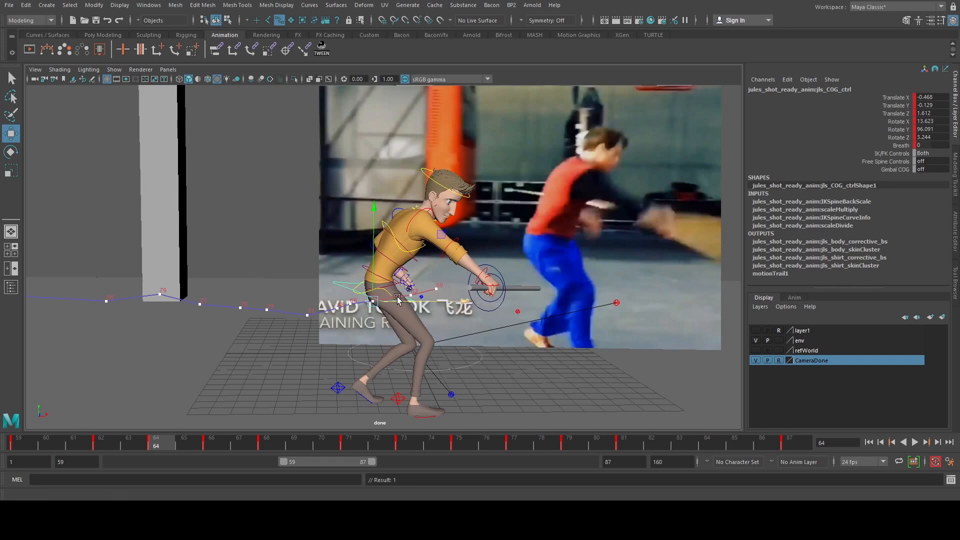
{"action": "left_click_drag", "start_coordinate": [373, 289], "coordinate": [371, 285]}
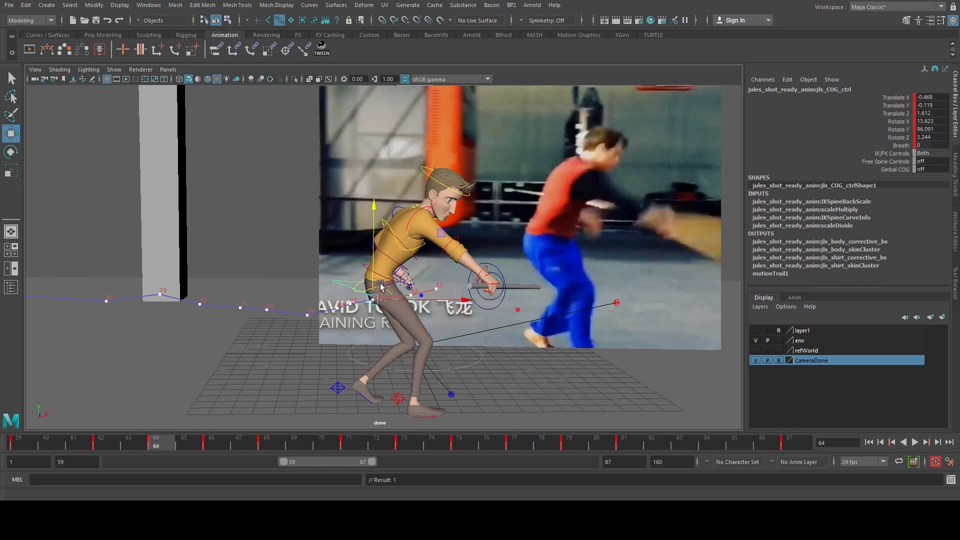
- Move the COG control at frame 62 to Translate X -0.272, Y -0.076 to smooth the motion trail
{"action": "key", "text": "comma"}
{"action": "key", "text": "period"}
{"action": "key", "text": "comma"}
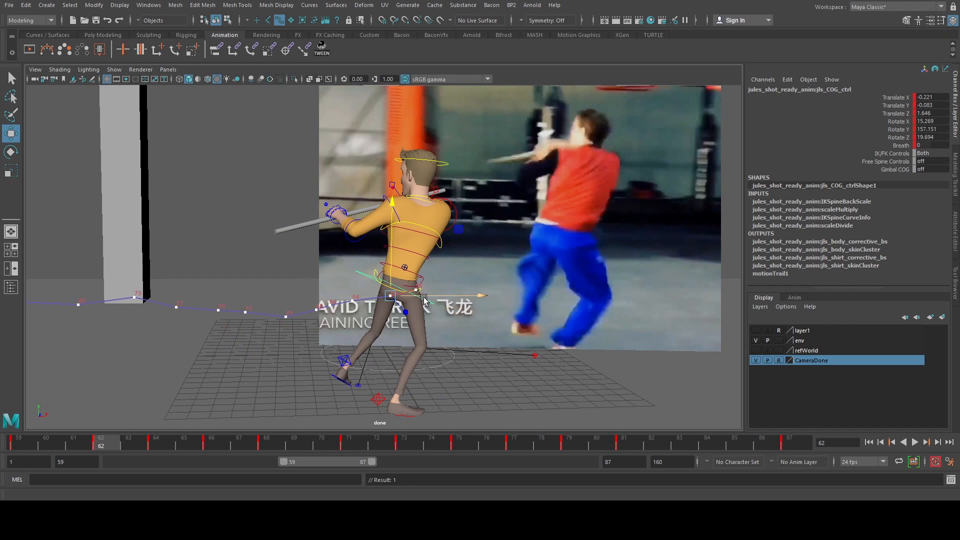
{"action": "left_click_drag", "start_coordinate": [424, 299], "coordinate": [384, 277]}
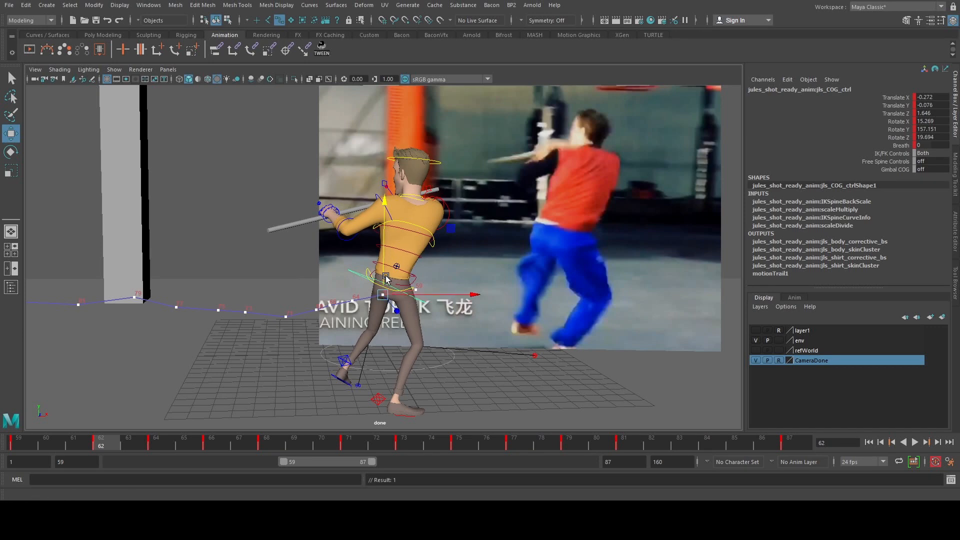
- Check the hip path up to frame 71 and move the COG control at frame 68 to Translate X -0.714, Y -0.221
{"action": "key", "text": "period"}
{"action": "key", "text": "period"}
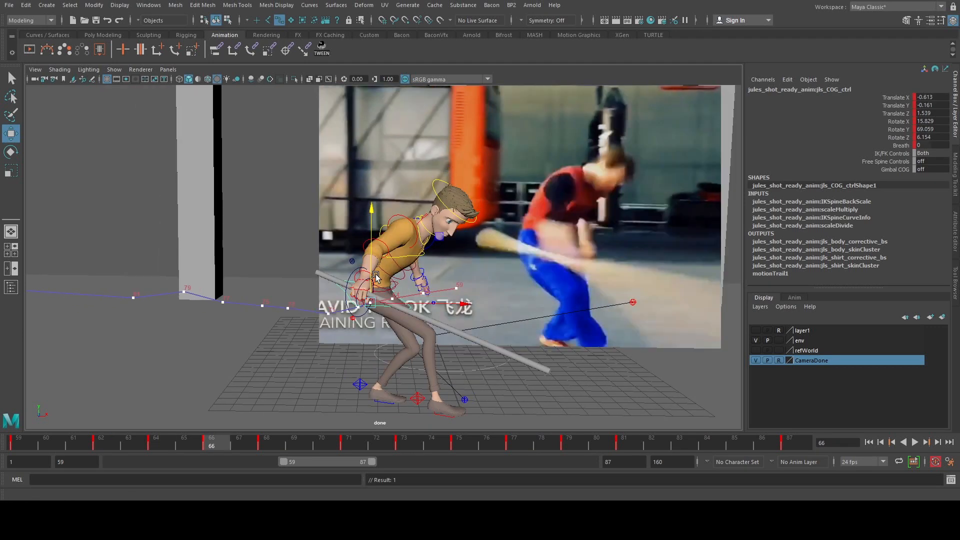
{"action": "key", "text": "period"}
{"action": "key", "text": "period"}
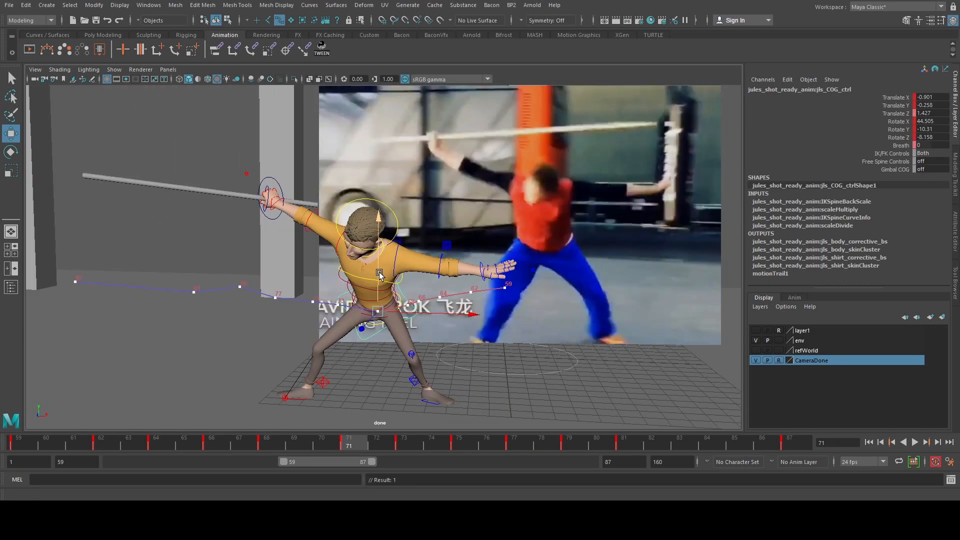
{"action": "key", "text": "comma"}
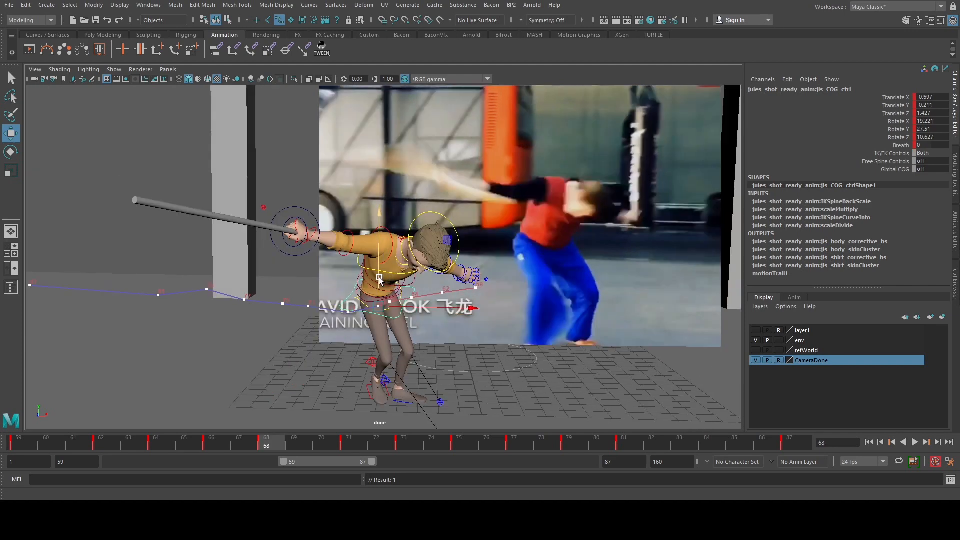
{"action": "left_click_drag", "start_coordinate": [379, 276], "coordinate": [380, 280]}
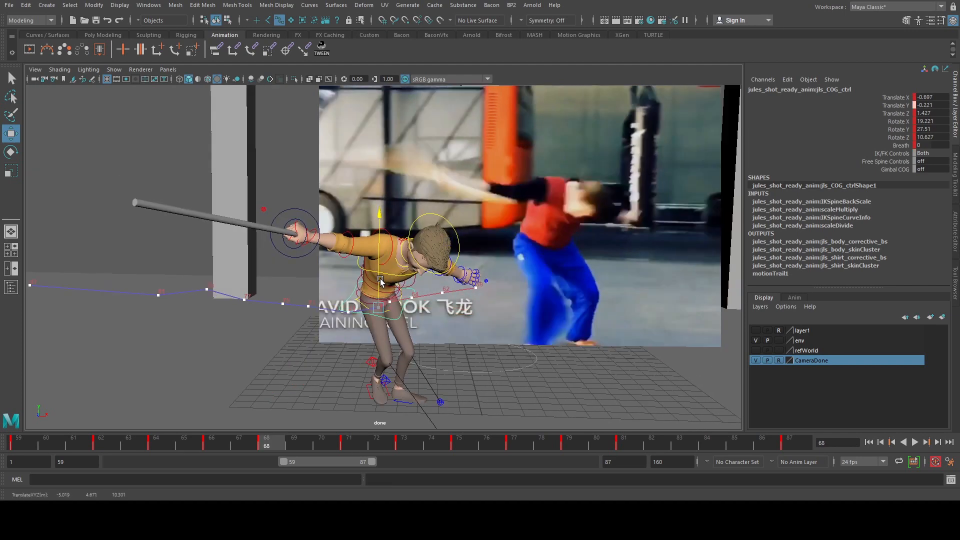
{"action": "left_click_drag", "start_coordinate": [420, 309], "coordinate": [417, 309]}
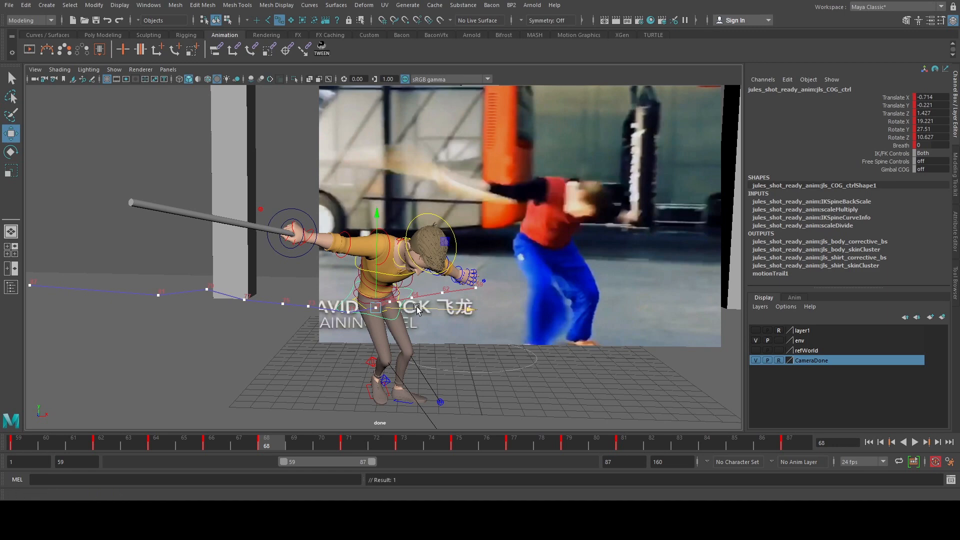
- Nudge the COG control at frame 66 in X and to Translate Y -0.164, and at frame 64 to Translate X -0.442
{"action": "key", "text": "comma"}
{"action": "left_click_drag", "start_coordinate": [373, 269], "coordinate": [372, 270]}
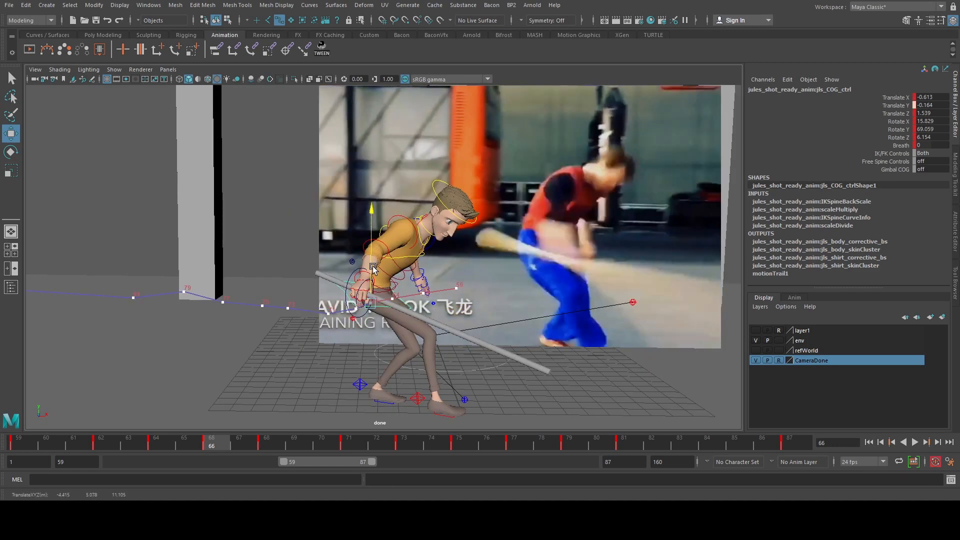
{"action": "left_click_drag", "start_coordinate": [423, 307], "coordinate": [426, 307]}
{"action": "key", "text": "comma"}
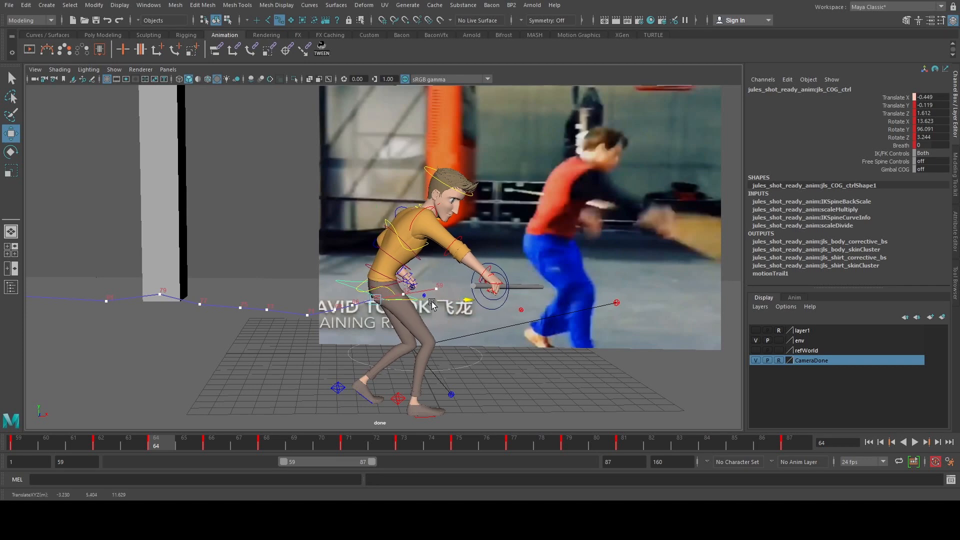
{"action": "left_click_drag", "start_coordinate": [432, 305], "coordinate": [433, 305]}
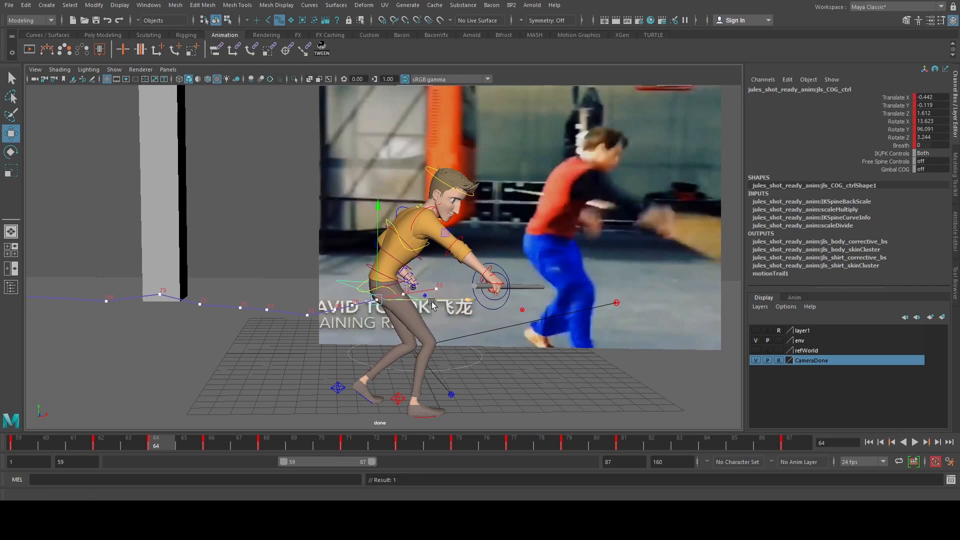
- Lower the COG control at frame 68 to Translate Y -0.224
{"action": "key", "text": "period"}
{"action": "key", "text": "period"}
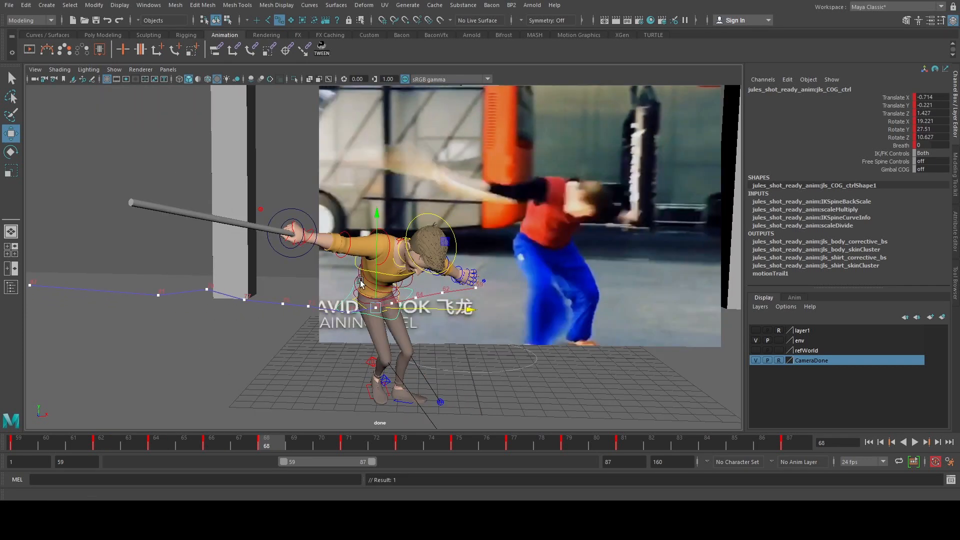
{"action": "left_click_drag", "start_coordinate": [376, 277], "coordinate": [378, 276]}
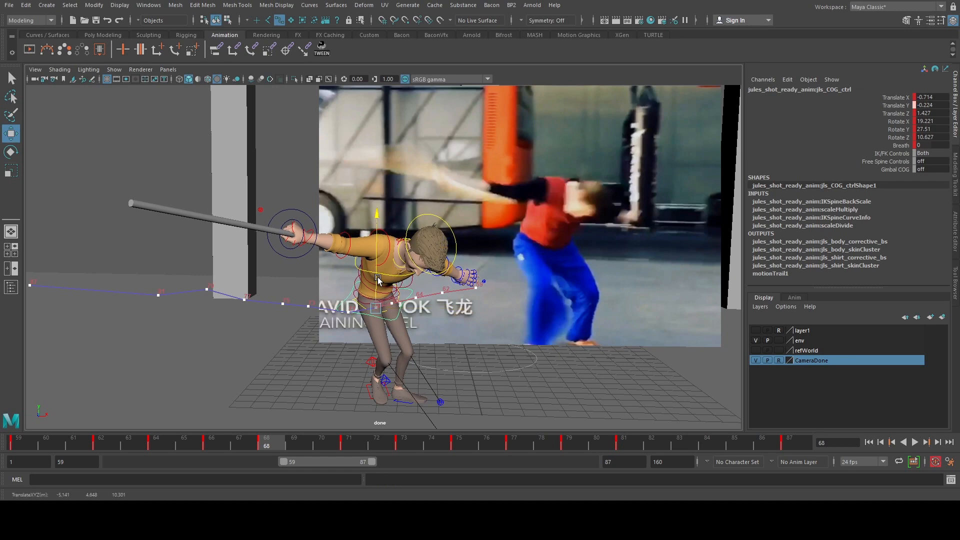
- Key the COG control at frame 68 and move it at frame 73 to Translate X -1.137
{"action": "key", "text": "s"}
{"action": "key", "text": "period"}
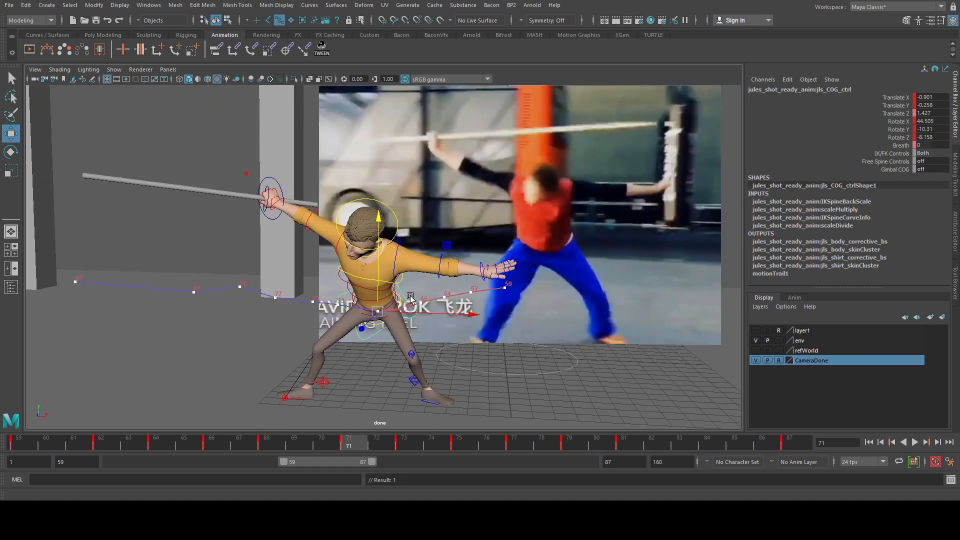
{"action": "key", "text": "period"}
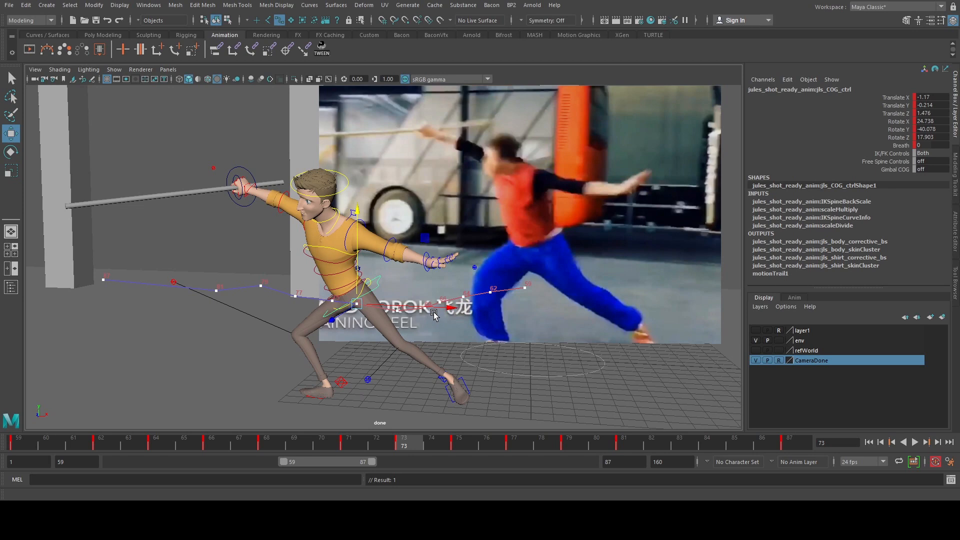
{"action": "left_click_drag", "start_coordinate": [448, 306], "coordinate": [453, 304]}
{"action": "key", "text": "comma"}
{"action": "key", "text": "period"}
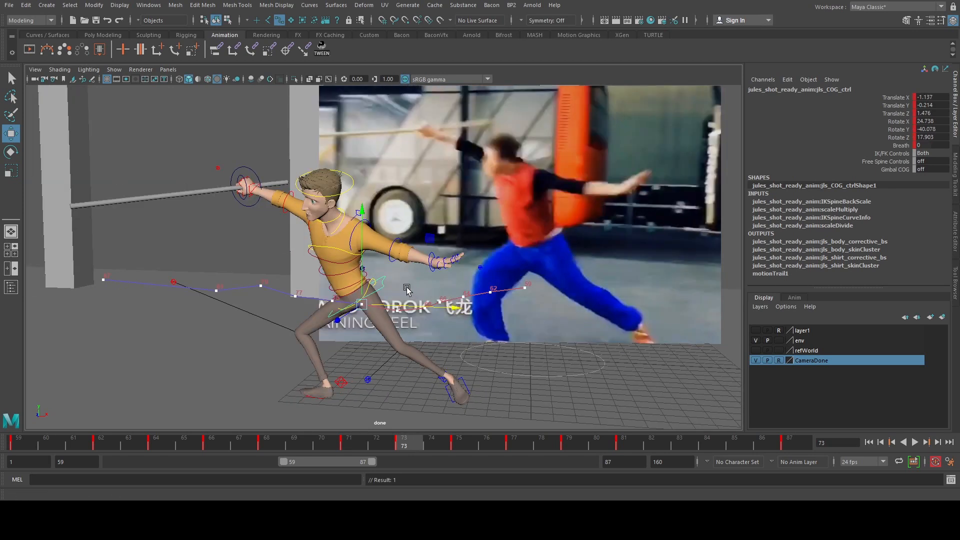
- Smooth the COG motion trail over frames 75 to 81, with Translate Y -0.15 at frame 77 and -0.167 at frame 81
{"action": "key", "text": "period"}
{"action": "left_click_drag", "start_coordinate": [349, 263], "coordinate": [335, 251]}
{"action": "key", "text": "period"}
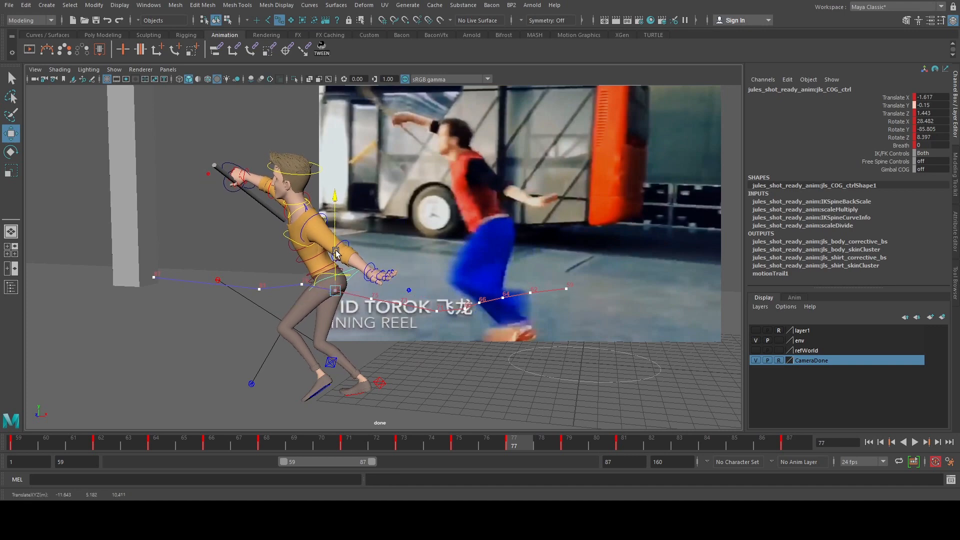
{"action": "key", "text": "period"}
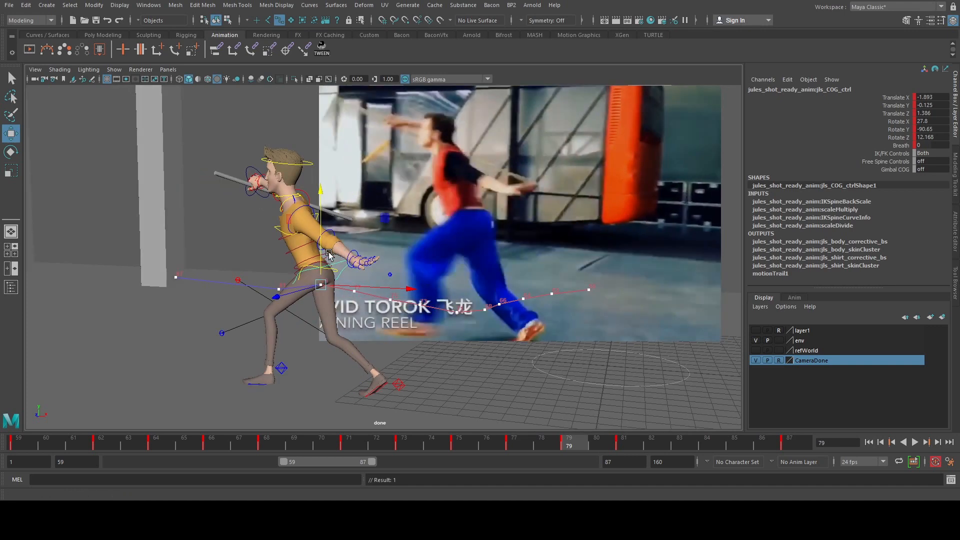
{"action": "left_click_drag", "start_coordinate": [322, 255], "coordinate": [298, 251]}
{"action": "key", "text": "period"}
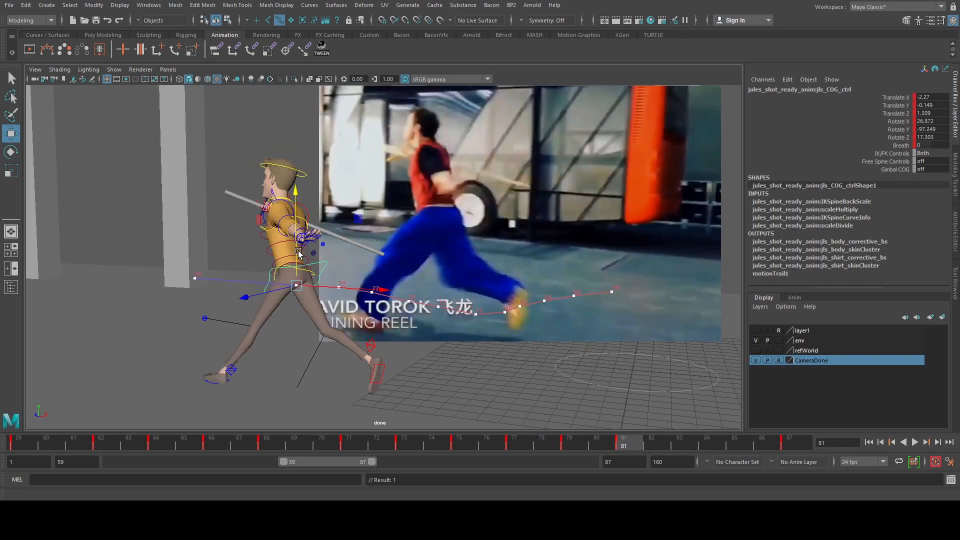
{"action": "left_click_drag", "start_coordinate": [298, 251], "coordinate": [298, 252]}
- Set the left foot IK control's Foot Roll to -22.5 at frame 81
{"action": "left_click", "coordinate": [235, 364]}
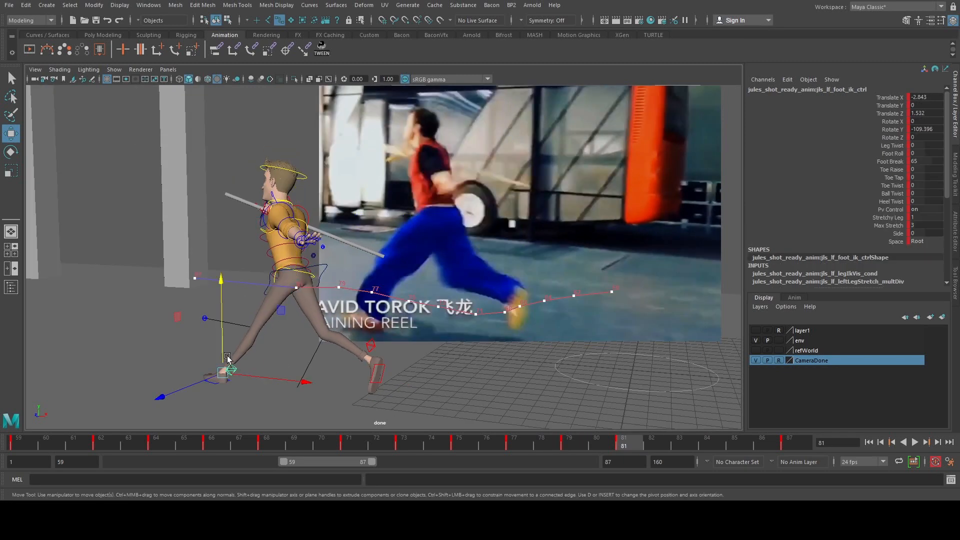
{"action": "left_click_drag", "start_coordinate": [225, 352], "coordinate": [224, 349]}
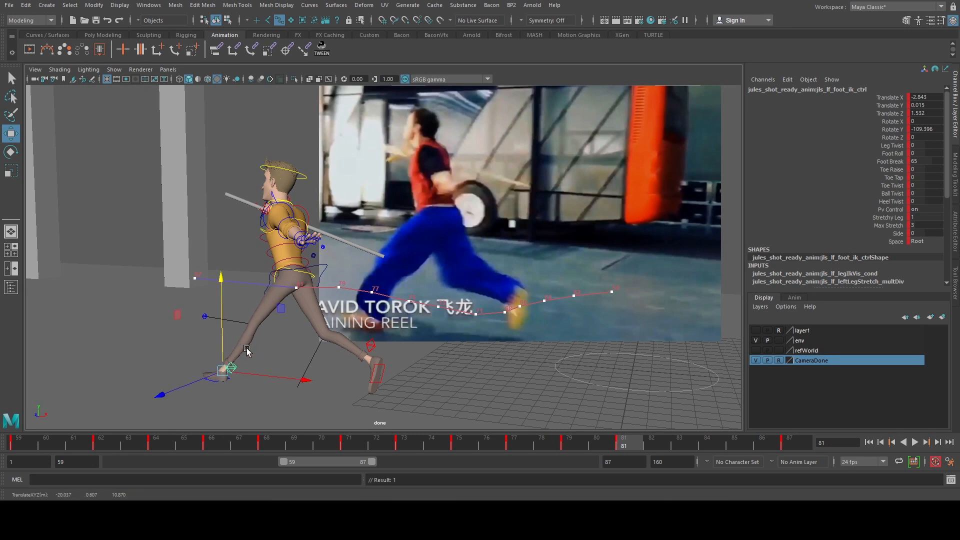
{"action": "key", "text": "ctrl+z"}
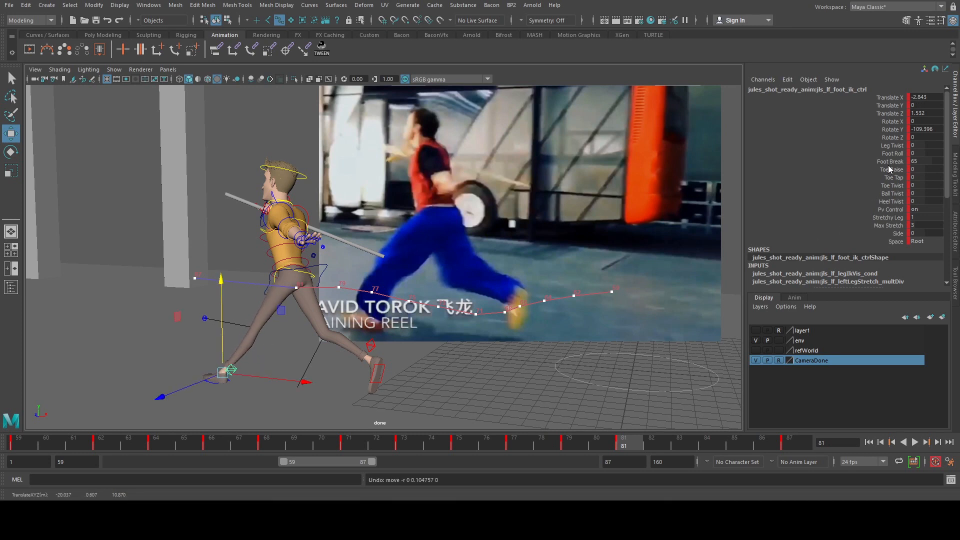
{"action": "left_click", "coordinate": [898, 159]}
{"action": "left_click", "coordinate": [900, 154]}
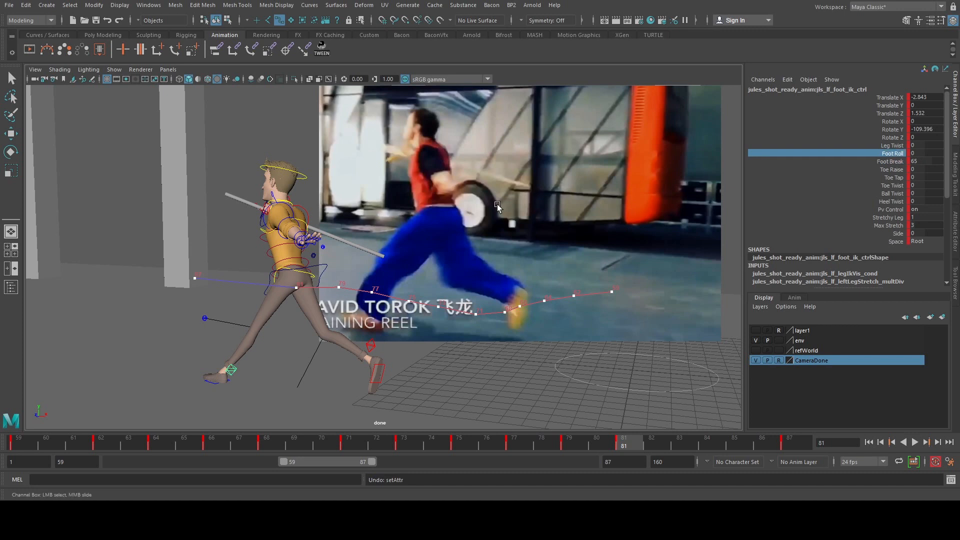
{"action": "middle_click_drag", "start_coordinate": [497, 204], "coordinate": [382, 224]}
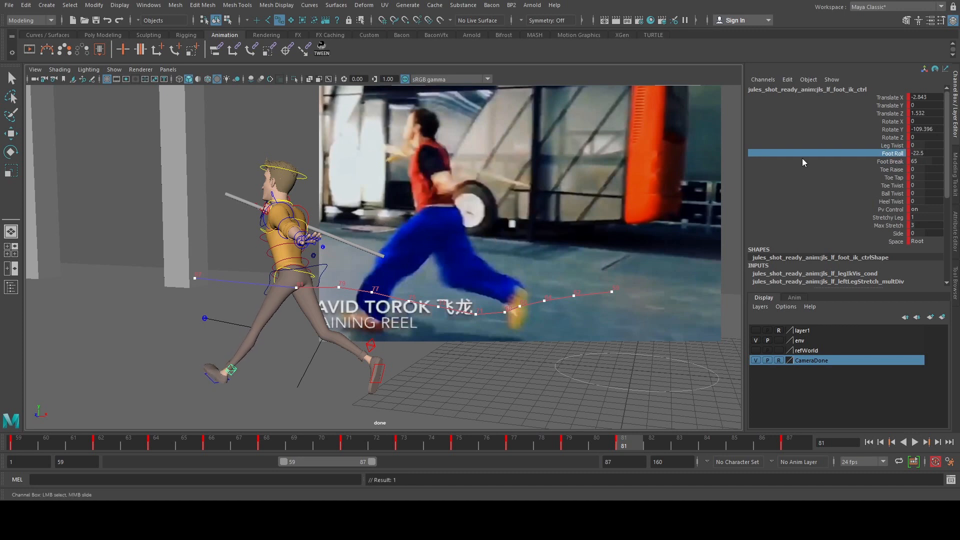
- Raise the left leg control's Leg Stretch to about 0.18 at frame 81
{"action": "key", "text": "q"}
{"action": "left_click", "coordinate": [212, 378]}
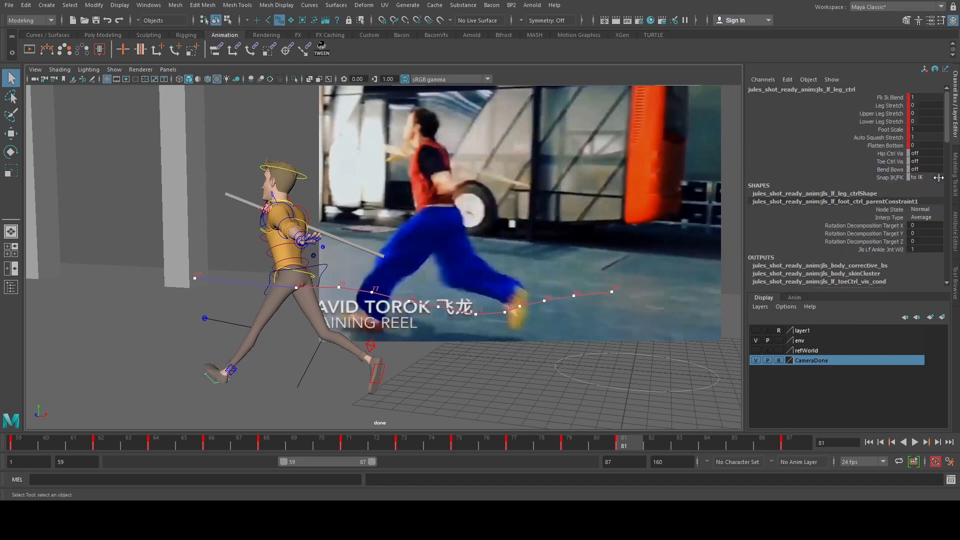
{"action": "left_click", "coordinate": [891, 106]}
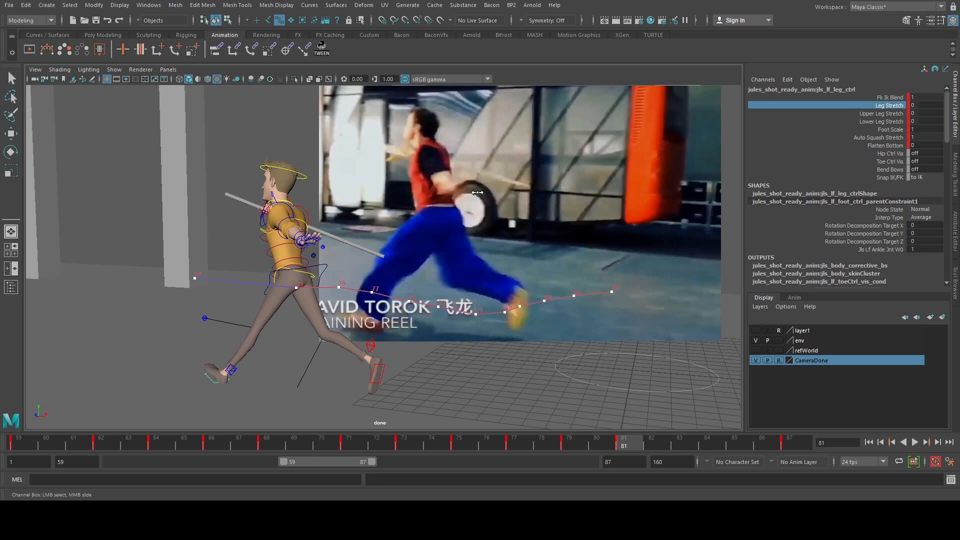
{"action": "middle_click_drag", "start_coordinate": [477, 192], "coordinate": [478, 193]}
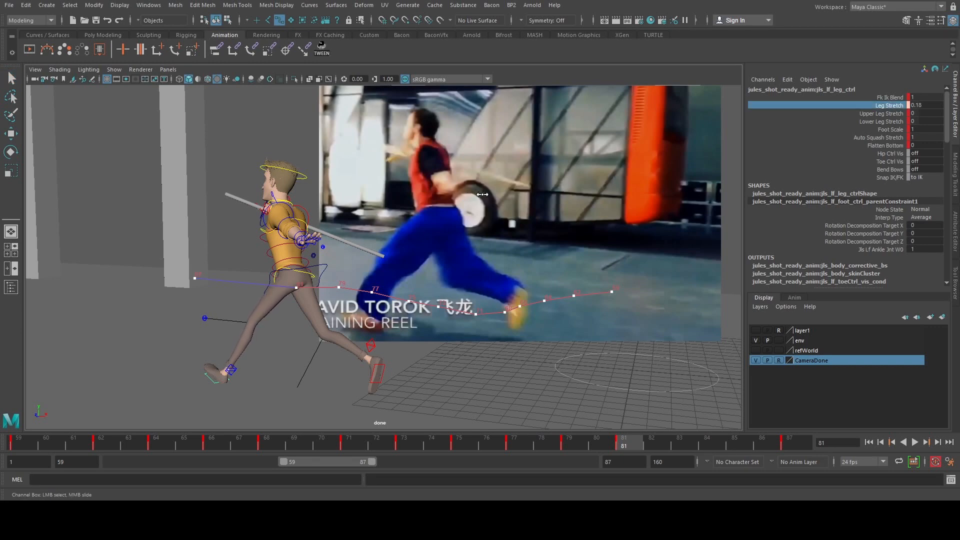
- Select the COG control, compare its poses from frame 77 to 81 against the motion trail, and play back the animation
{"action": "key", "text": "q"}
{"action": "left_click", "coordinate": [323, 271]}
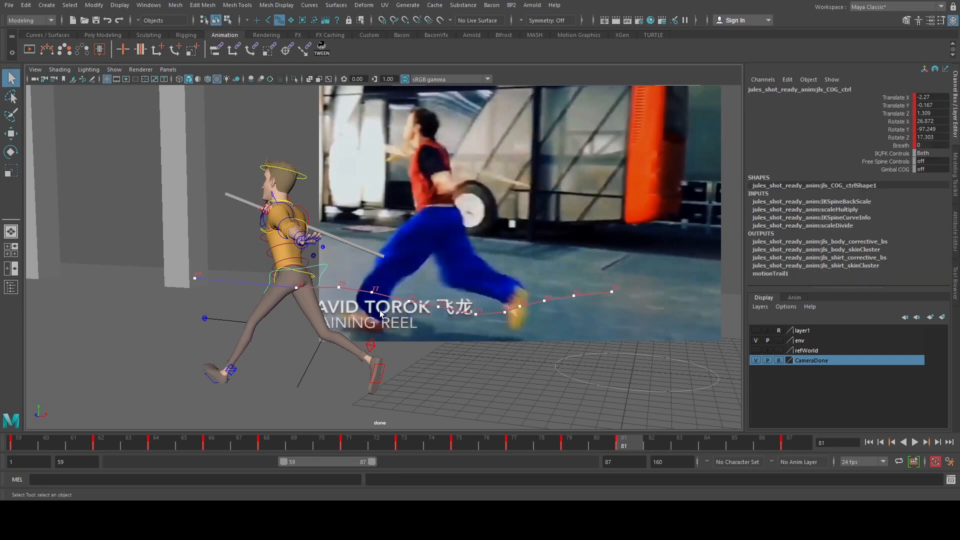
{"action": "key", "text": "comma"}
{"action": "key", "text": "comma"}
{"action": "key", "text": "comma"}
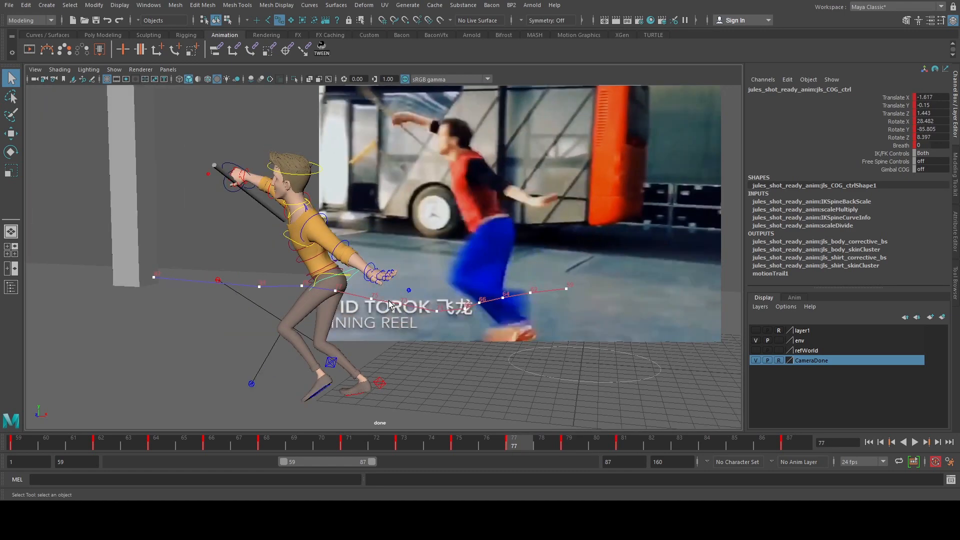
{"action": "key", "text": "period"}
{"action": "key", "text": "period"}
{"action": "key", "text": "period"}
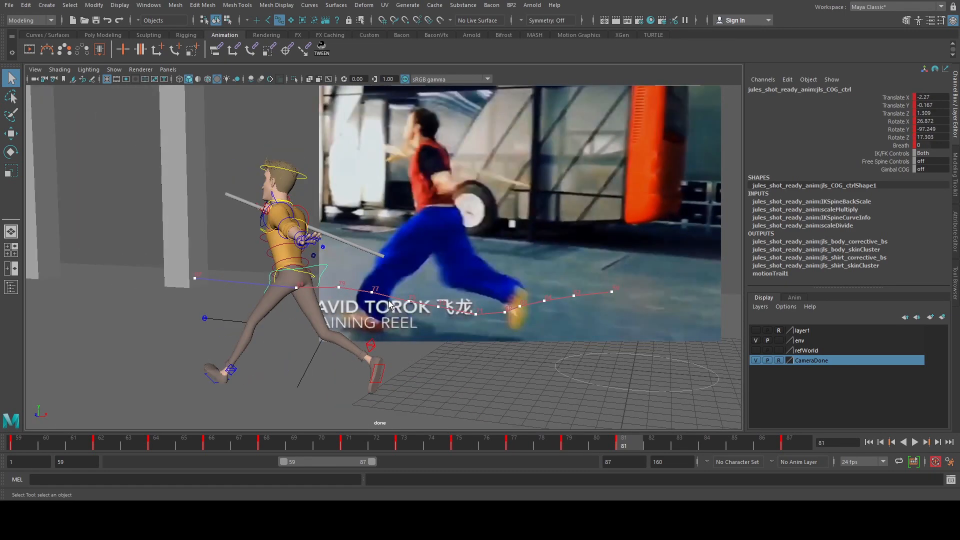
{"action": "key", "text": "alt+v"}
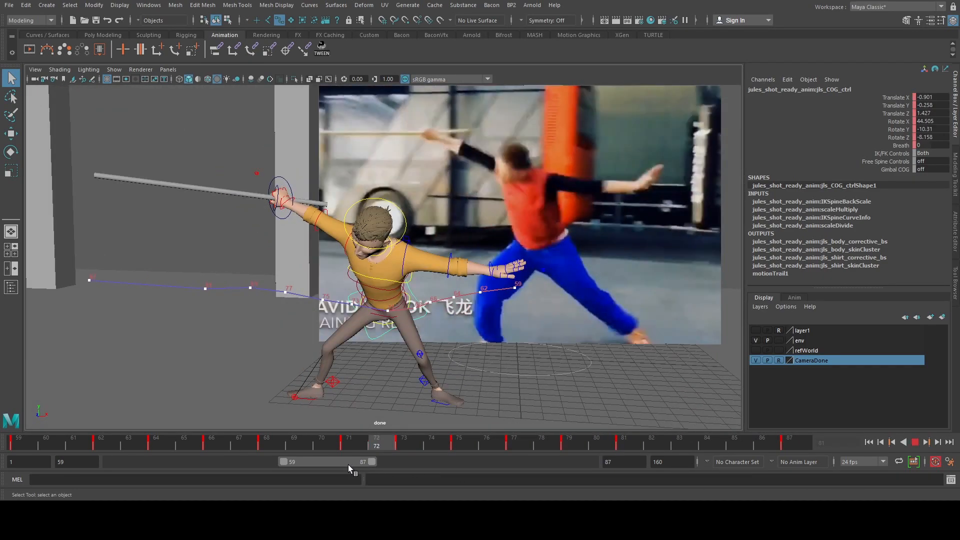
{"action": "key", "text": "alt+v"}
- Nudge the COG control along X at frames 66 and 64, reaching Translate X -0.435 at frame 64
{"action": "key", "text": "w"}
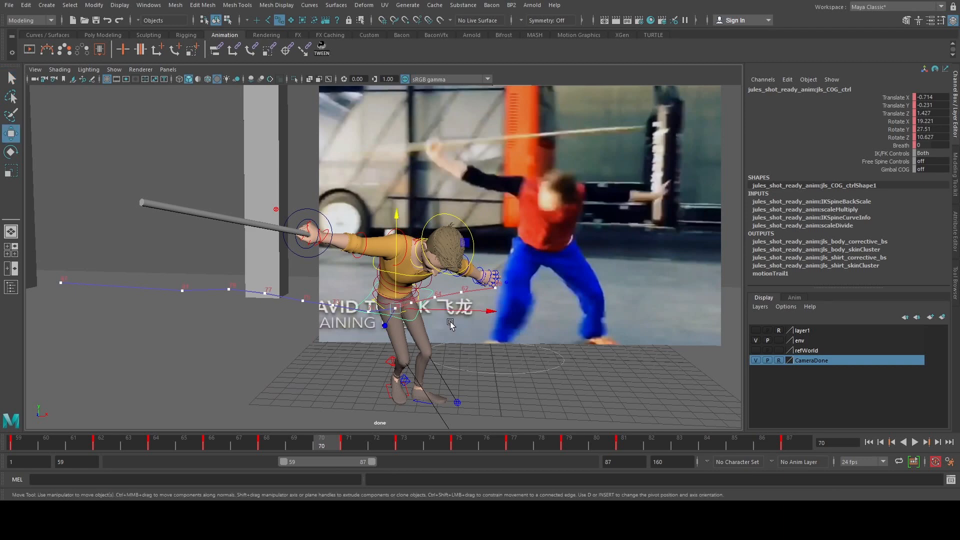
{"action": "key", "text": "comma"}
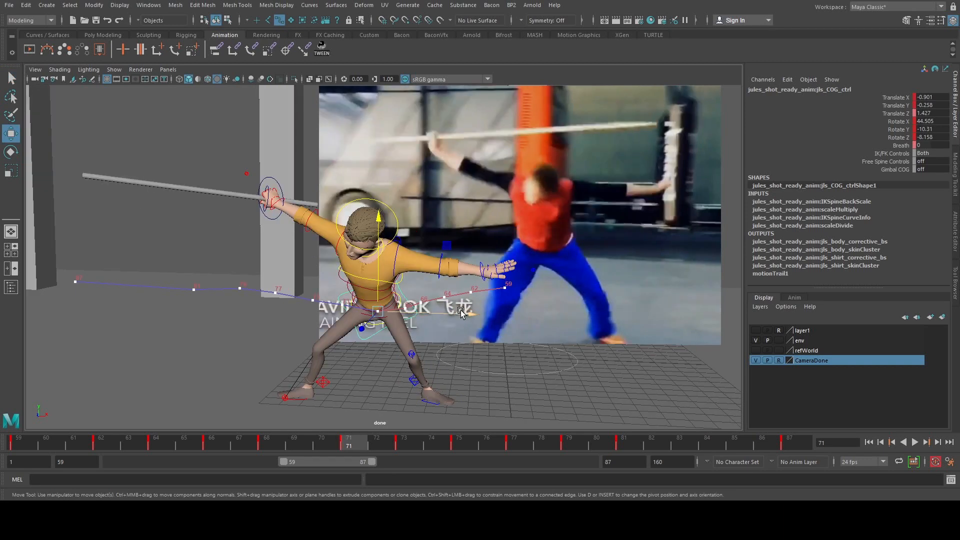
{"action": "key", "text": "period"}
{"action": "key", "text": "comma"}
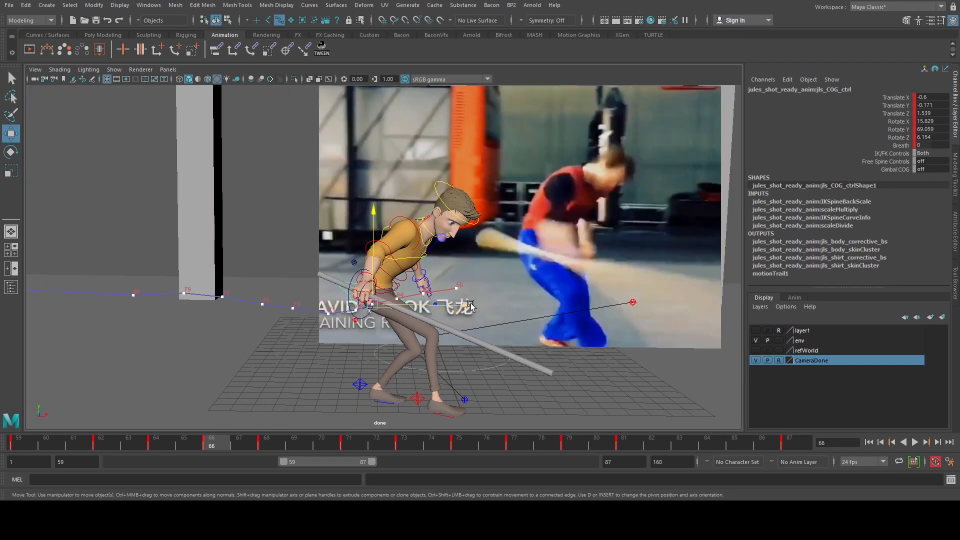
{"action": "left_click_drag", "start_coordinate": [465, 306], "coordinate": [470, 307]}
{"action": "key", "text": "comma"}
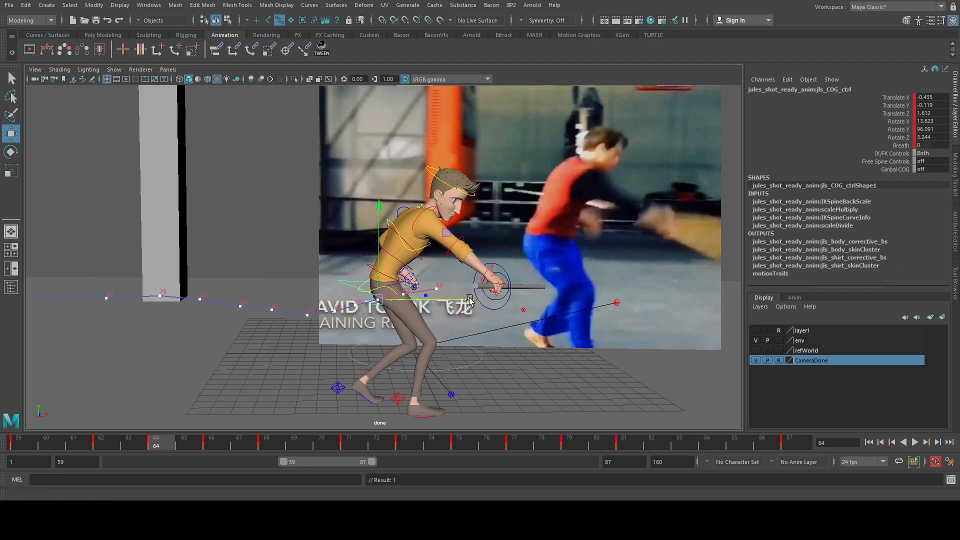
- View the character and the COG motion trail from above in the perspective view at frame 71
{"action": "key", "text": "period"}
{"action": "key", "text": "period"}
{"action": "key", "text": "period"}
{"action": "key", "text": "space"}
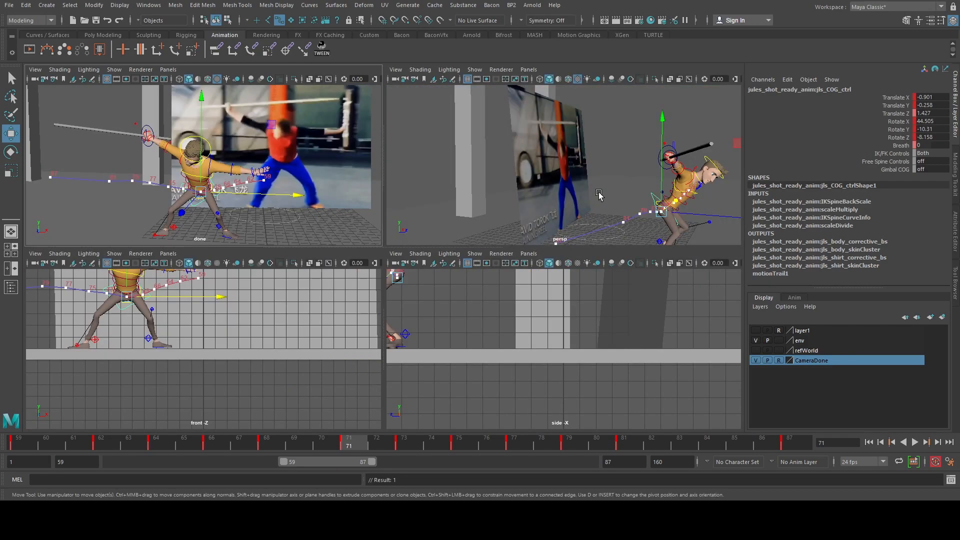
{"action": "key", "text": "space"}
{"action": "left_click_drag", "start_coordinate": [600, 200], "coordinate": [445, 343], "text": "alt"}
{"action": "right_click_drag", "start_coordinate": [445, 343], "coordinate": [475, 327], "text": "alt"}
- Adjust the COG control's Translate Z at frame 68 to smooth the motion trail seen from above
{"action": "key", "text": "comma"}
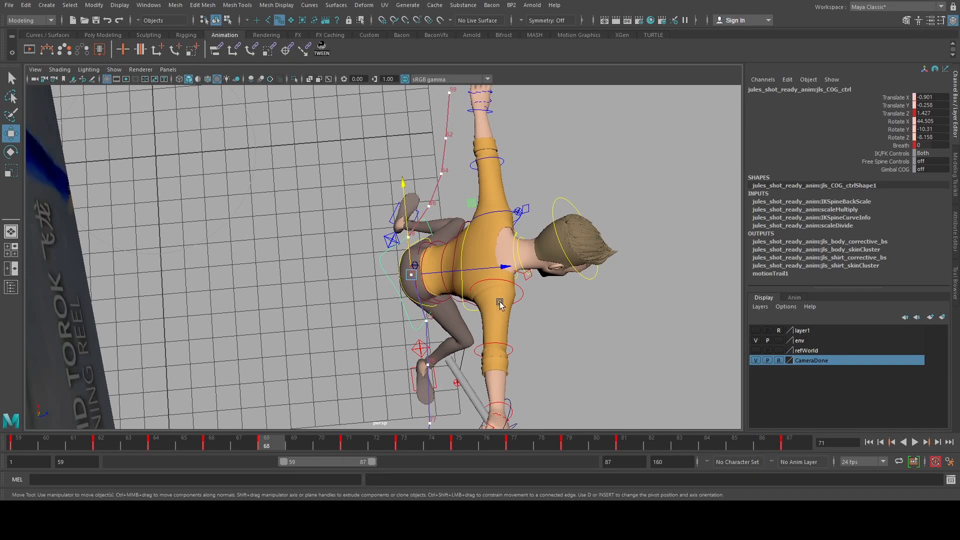
{"action": "left_click_drag", "start_coordinate": [505, 245], "coordinate": [507, 235]}
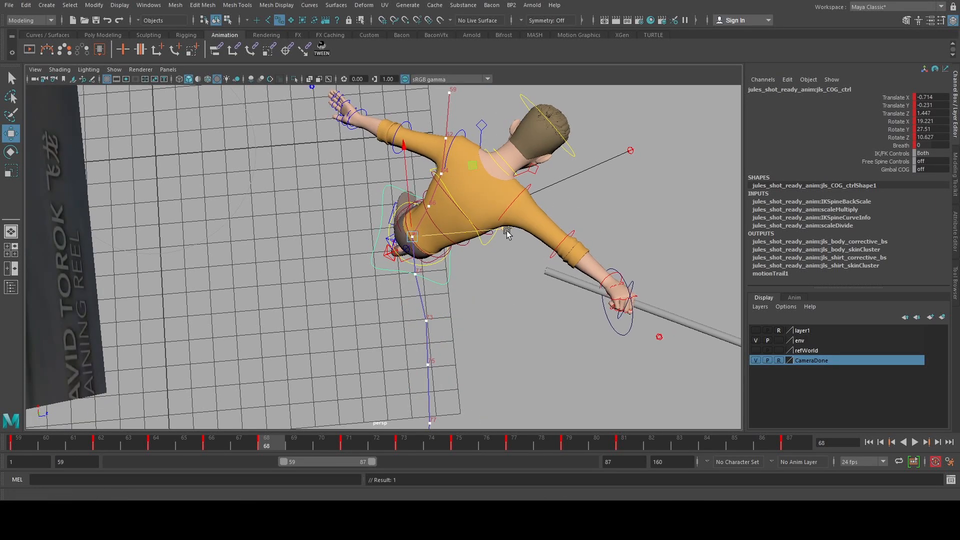
{"action": "key", "text": "s"}
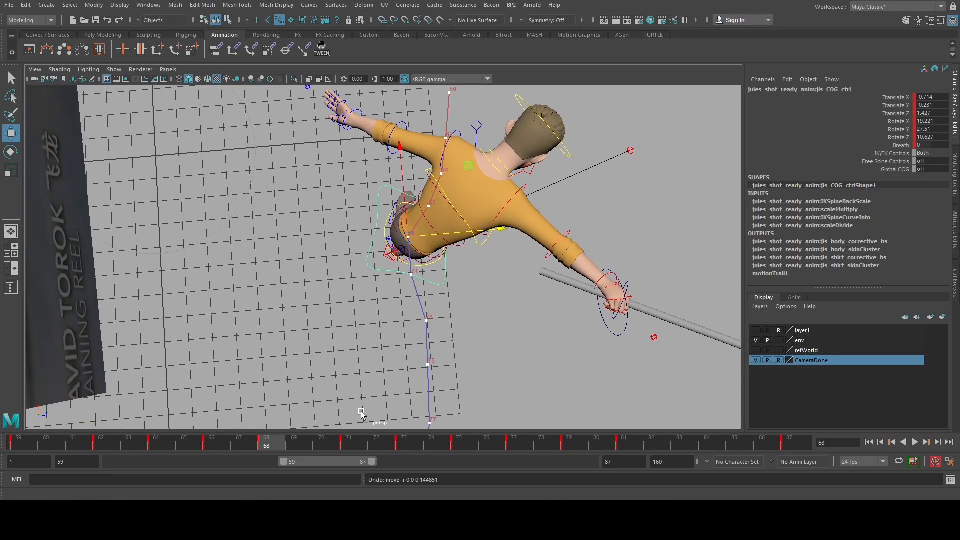
{"action": "left_click", "coordinate": [349, 444]}
{"action": "left_click", "coordinate": [274, 442]}
{"action": "left_click_drag", "start_coordinate": [219, 440], "coordinate": [278, 442]}
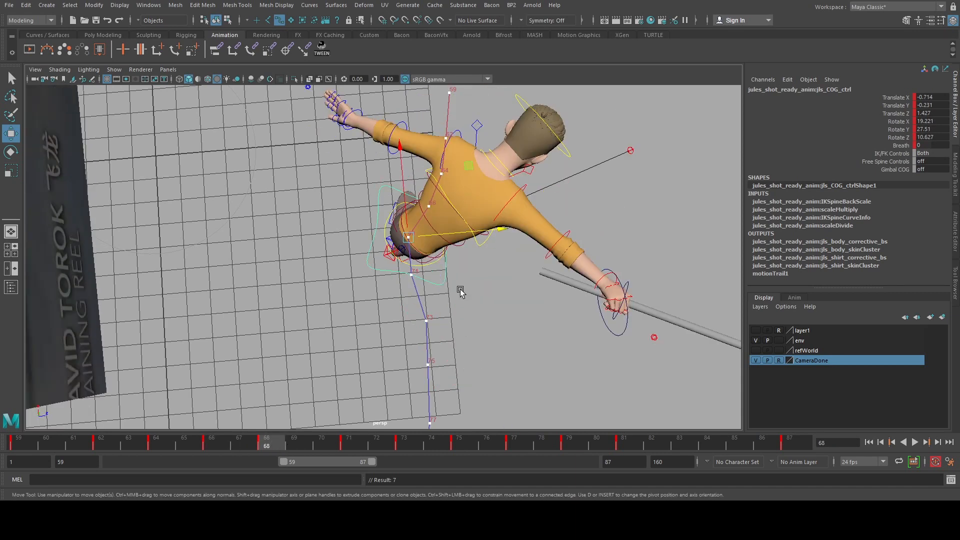
{"action": "left_click_drag", "start_coordinate": [468, 233], "coordinate": [479, 235]}
- Shift the COG control in Z at frame 73 to smooth the trail and check the following keyed frames from above
{"action": "key", "text": "period"}
{"action": "key", "text": "period"}
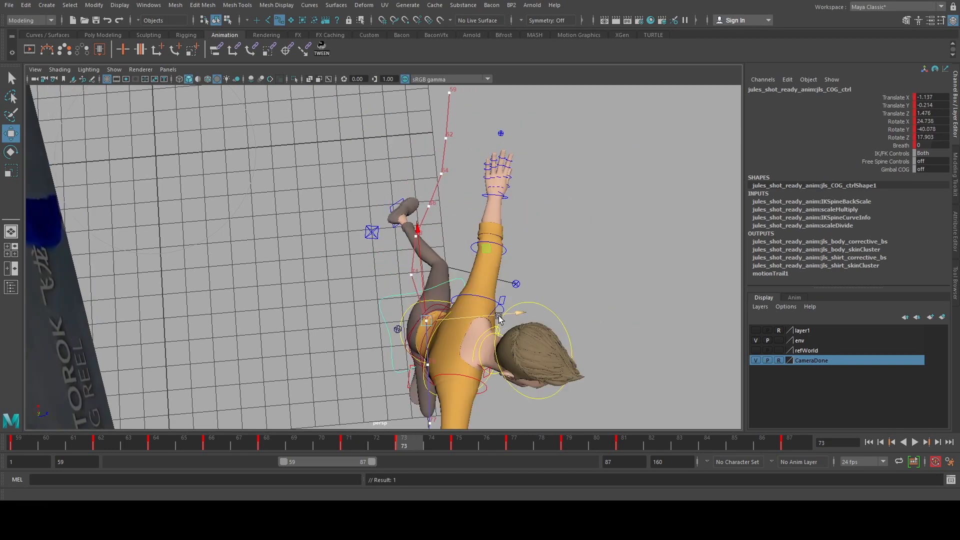
{"action": "left_click_drag", "start_coordinate": [499, 318], "coordinate": [428, 292]}
{"action": "key", "text": "period"}
{"action": "key", "text": "period"}
{"action": "key", "text": "period"}
{"action": "middle_click_drag", "start_coordinate": [427, 292], "coordinate": [465, 230], "text": "alt"}
{"action": "right_click_drag", "start_coordinate": [465, 230], "coordinate": [469, 261], "text": "alt"}
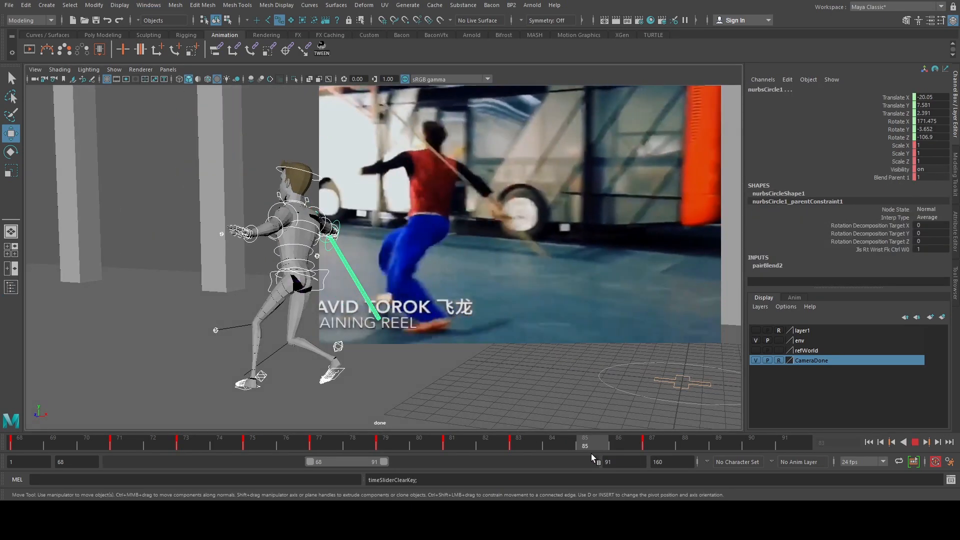
- Set the left foot IK control's Foot Roll to 0 at frame 83
{"action": "left_click_drag", "start_coordinate": [591, 454], "coordinate": [530, 452]}
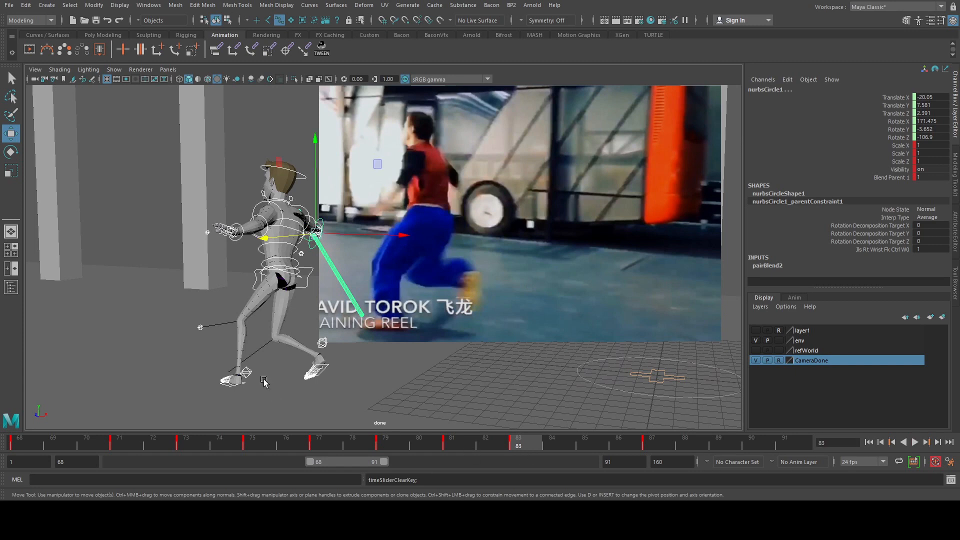
{"action": "left_click", "coordinate": [245, 374]}
{"action": "left_click_drag", "start_coordinate": [132, 363], "coordinate": [244, 406]}
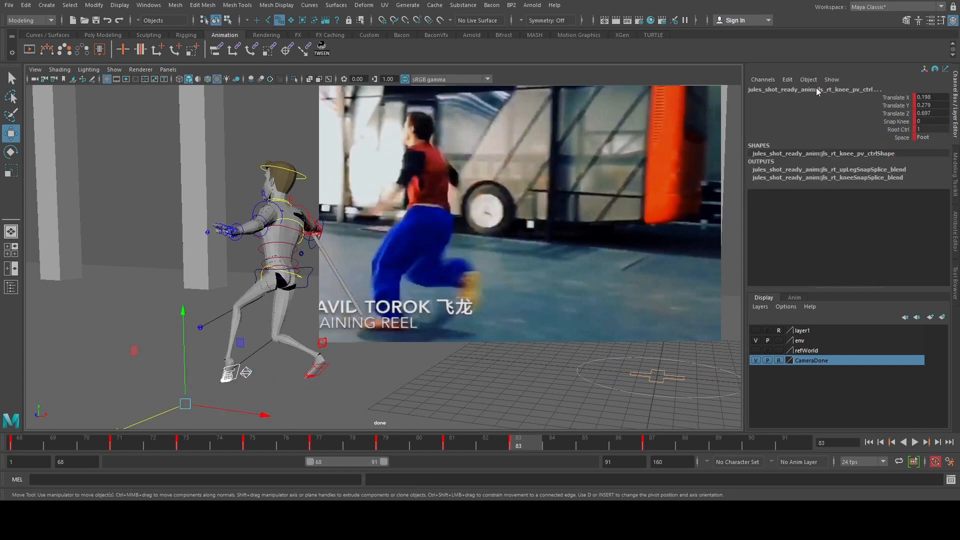
{"action": "left_click", "coordinate": [244, 375]}
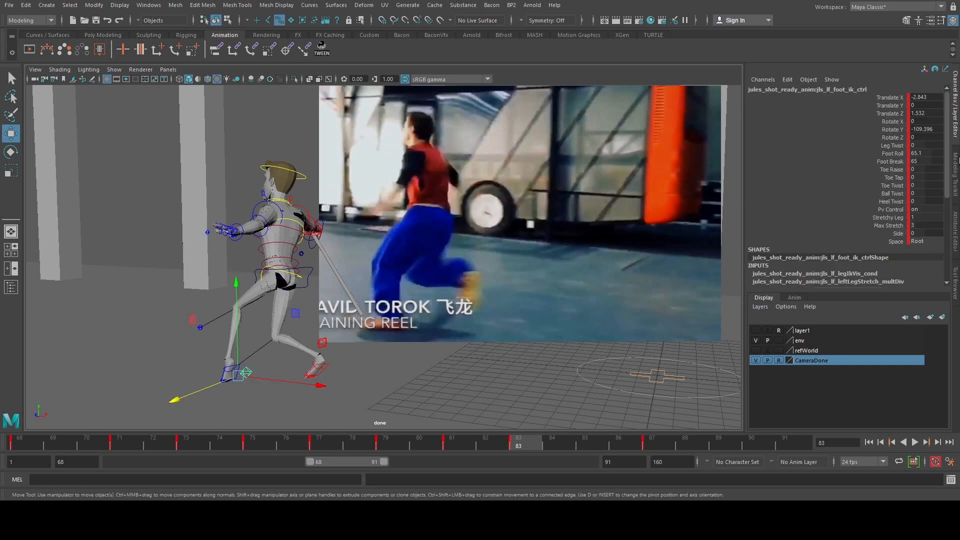
{"action": "double_click", "coordinate": [921, 154]}
{"action": "type", "text": "0"}
{"action": "key", "text": "Return"}
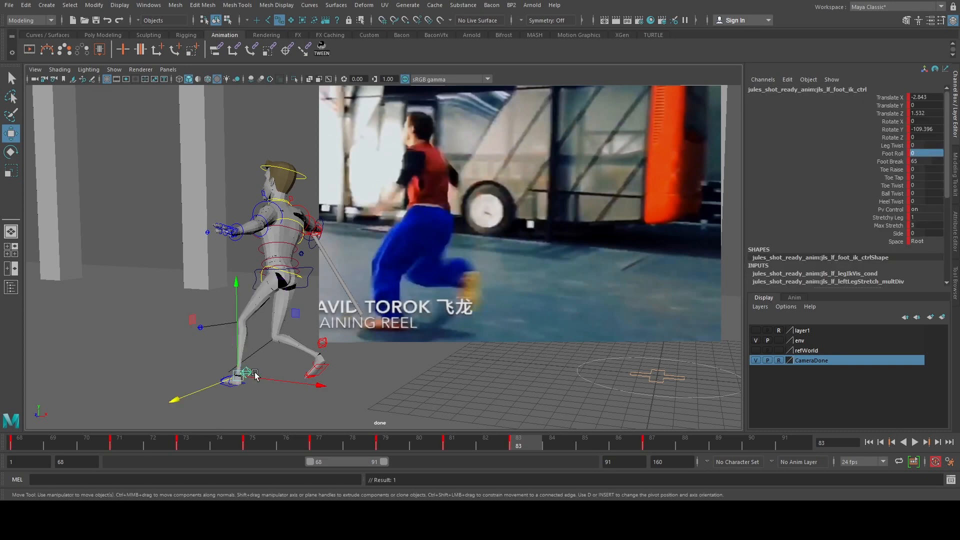
{"action": "left_click_drag", "start_coordinate": [236, 345], "coordinate": [237, 350]}
{"action": "key", "text": "ctrl+z"}
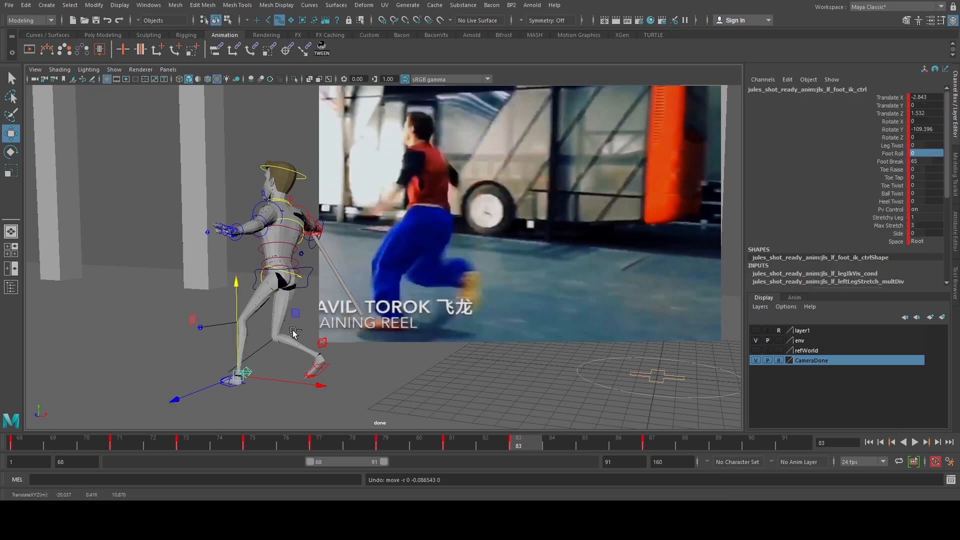
- Set the right foot IK control's Foot Roll to 0 at frame 83 and rotate the foot to about 90 degrees in X
{"action": "left_click", "coordinate": [316, 350]}
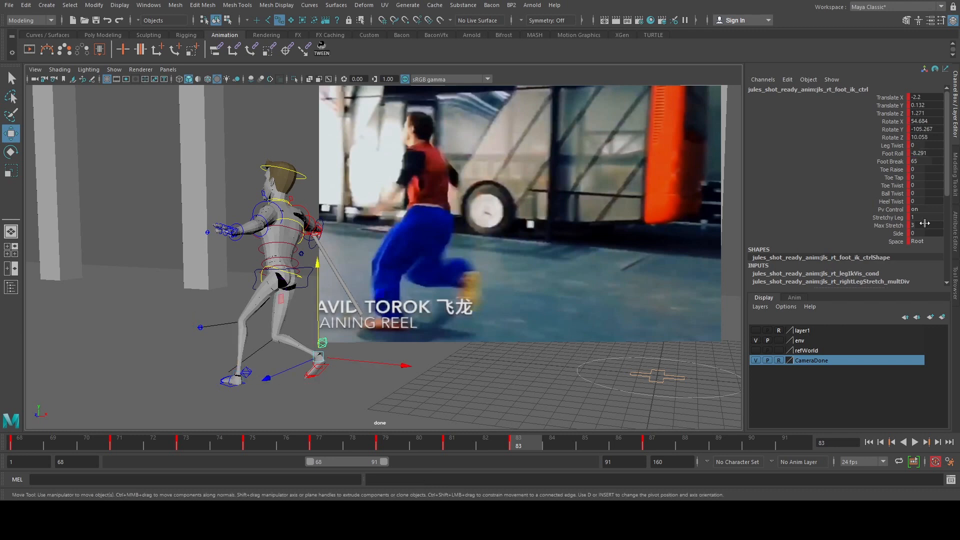
{"action": "left_click", "coordinate": [930, 153]}
{"action": "type", "text": "0"}
{"action": "key", "text": "Return"}
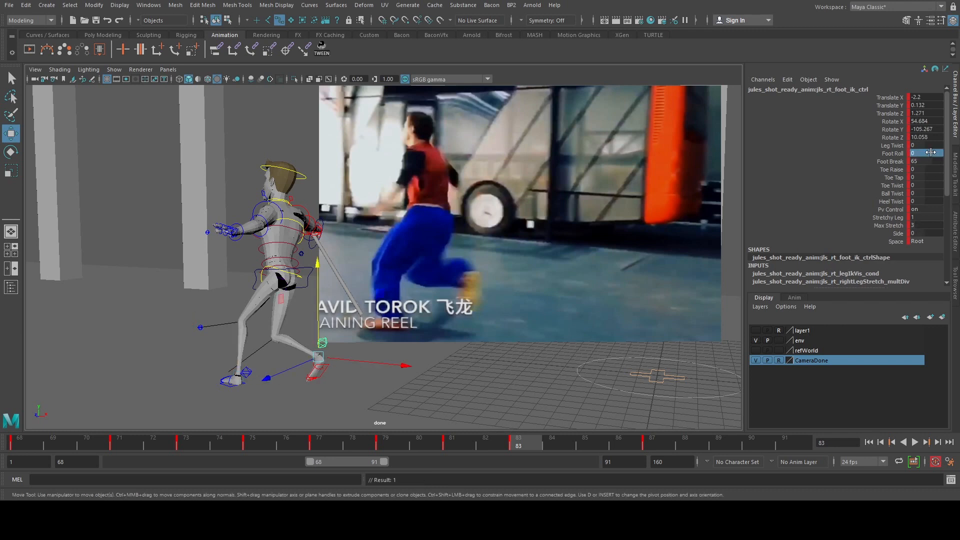
{"action": "key", "text": "e"}
{"action": "left_click_drag", "start_coordinate": [379, 330], "coordinate": [355, 287]}
{"action": "key", "text": "w"}
{"action": "key", "text": "q"}
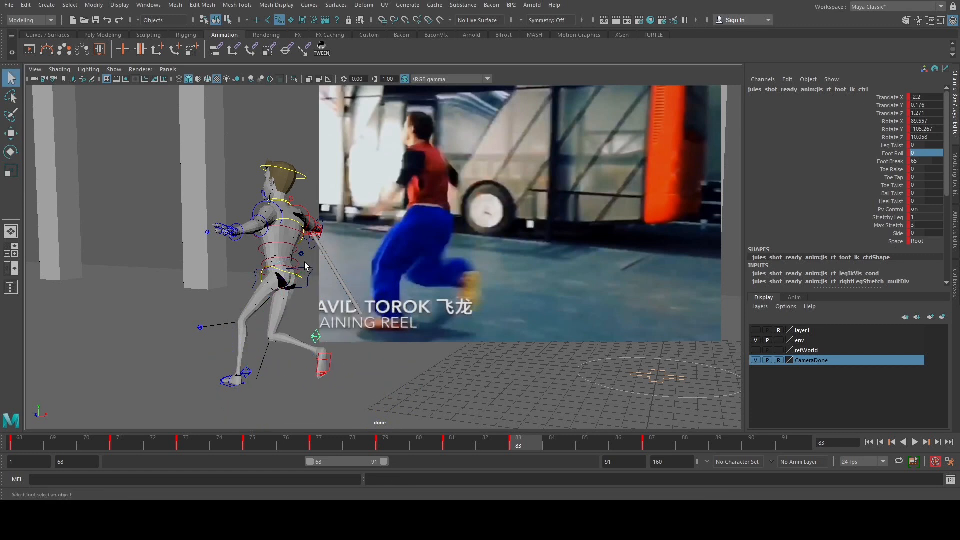
- Lower the COG control to about -0.208 in Translate Y at frame 83, compare with frame 81, and rotate it slightly
{"action": "left_click", "coordinate": [305, 264]}
{"action": "key", "text": "w"}
{"action": "left_click_drag", "start_coordinate": [292, 252], "coordinate": [290, 258]}
{"action": "key", "text": "comma"}
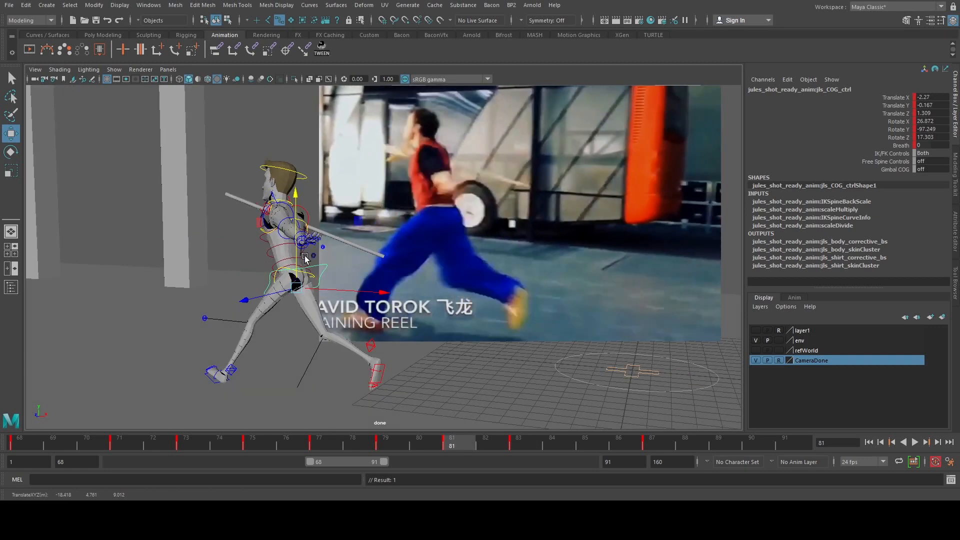
{"action": "key", "text": "period"}
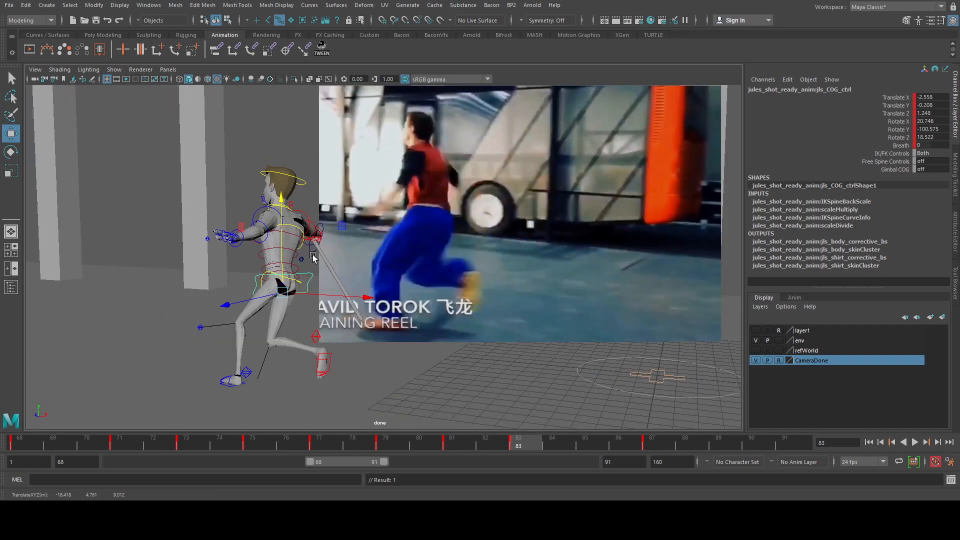
{"action": "key", "text": "e"}
{"action": "left_click_drag", "start_coordinate": [310, 274], "coordinate": [307, 287]}
{"action": "key", "text": "q"}
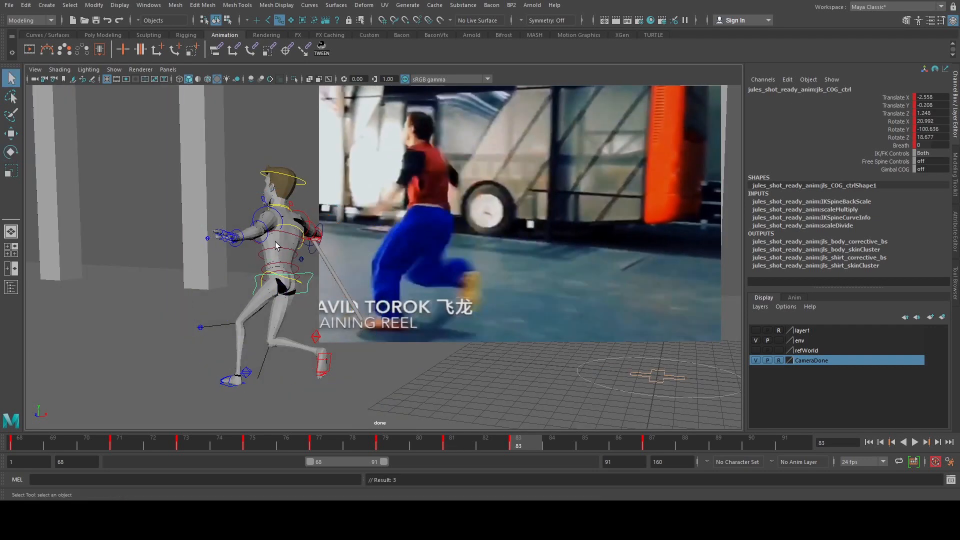
- Rotate the left arm's FK controls at frame 83 to bring the outstretched arm down beside the body
{"action": "left_click", "coordinate": [265, 201]}
{"action": "key", "text": "e"}
{"action": "left_click_drag", "start_coordinate": [224, 226], "coordinate": [215, 250]}
{"action": "key", "text": "q"}
{"action": "left_click", "coordinate": [268, 245]}
{"action": "key", "text": "e"}
{"action": "key", "text": "q"}
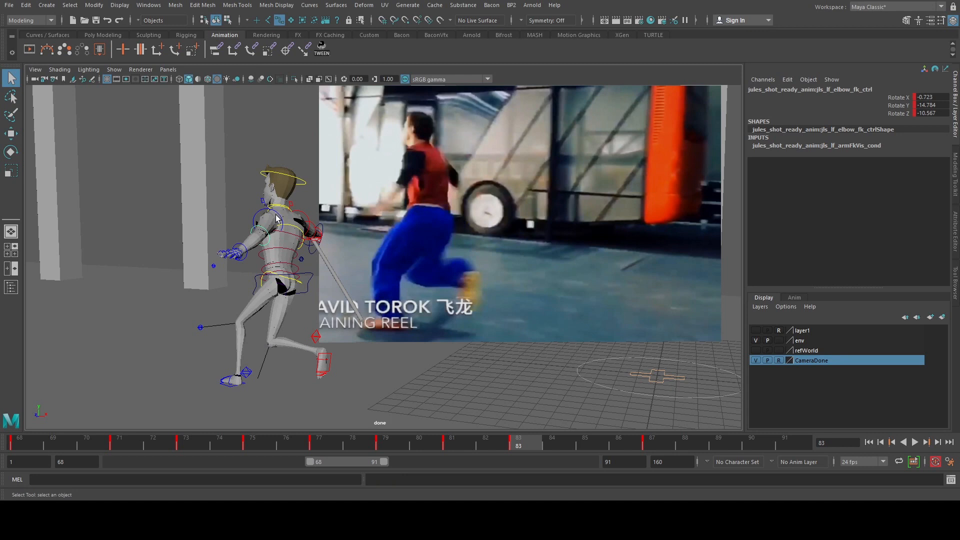
{"action": "left_click", "coordinate": [278, 215]}
{"action": "key", "text": "e"}
{"action": "left_click", "coordinate": [276, 210]}
{"action": "left_click_drag", "start_coordinate": [254, 226], "coordinate": [274, 236]}
{"action": "key", "text": "q"}
- Bend the right elbow FK control to about -26 degrees in Y at frame 83 and rotate the right upper arm downward
{"action": "left_click", "coordinate": [315, 230]}
{"action": "key", "text": "e"}
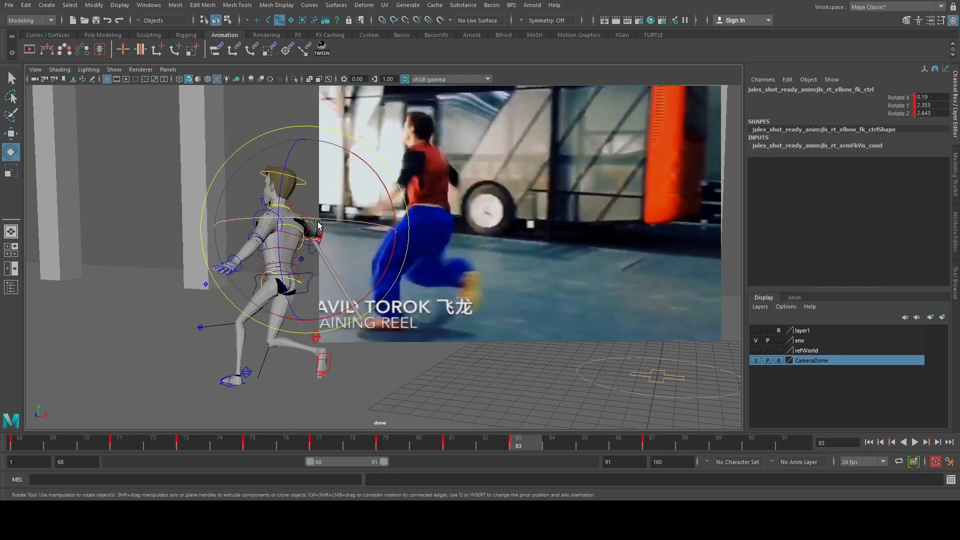
{"action": "left_click_drag", "start_coordinate": [369, 226], "coordinate": [369, 228]}
{"action": "key", "text": "q"}
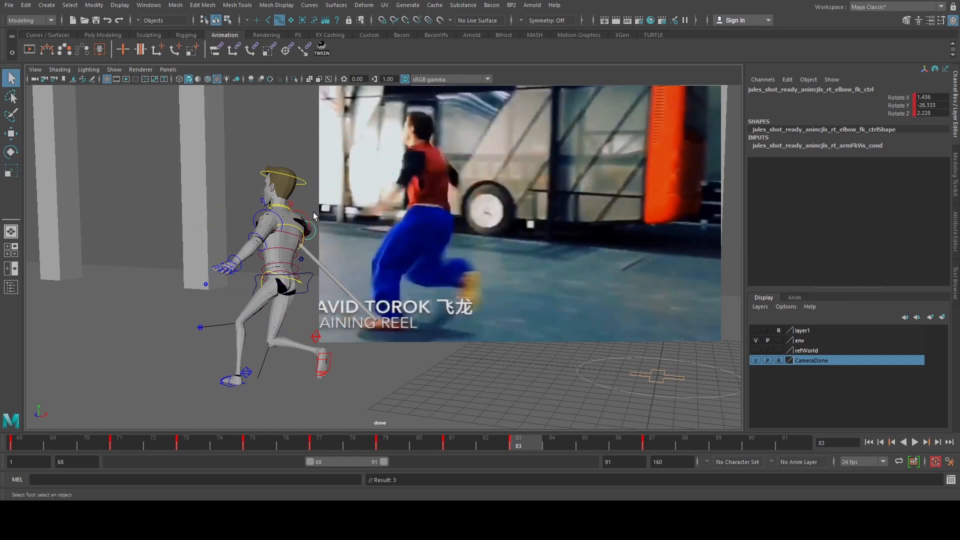
{"action": "left_click", "coordinate": [309, 216]}
{"action": "key", "text": "e"}
{"action": "left_click_drag", "start_coordinate": [262, 251], "coordinate": [261, 255]}
{"action": "left_click_drag", "start_coordinate": [268, 217], "coordinate": [304, 272]}
{"action": "key", "text": "q"}
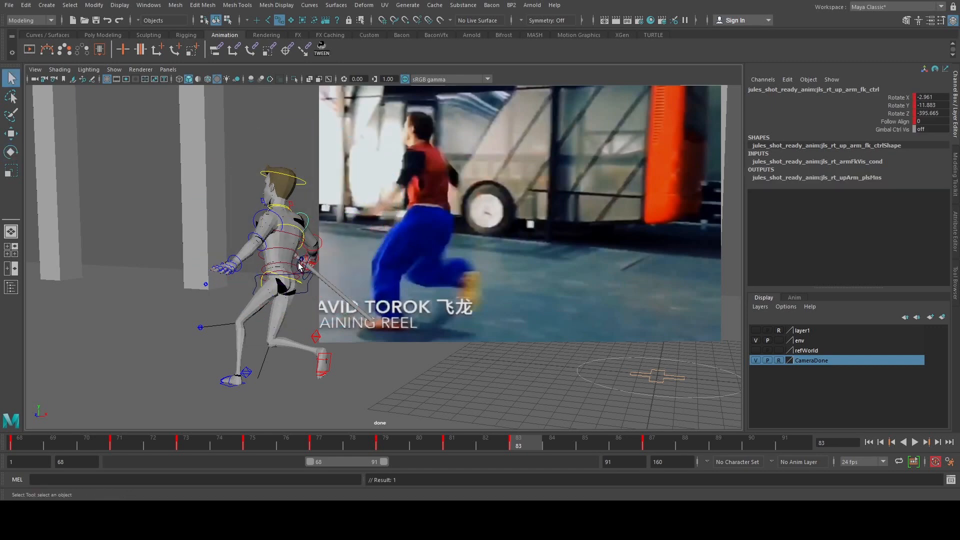
- Reorient the stick in the right hand at frame 83 to about -111.5 degrees in Rotate X so it points up behind the character
{"action": "left_click", "coordinate": [299, 266]}
{"action": "left_click", "coordinate": [668, 67]}
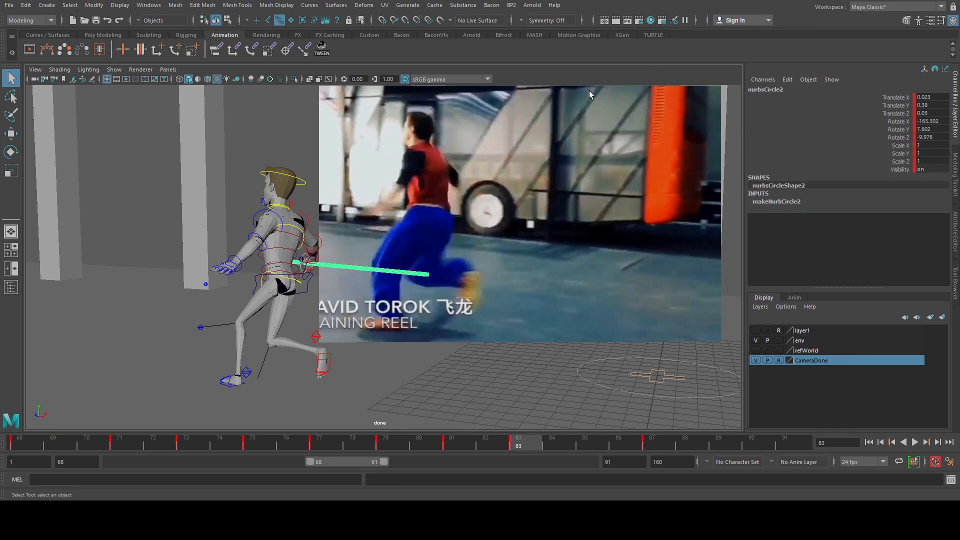
{"action": "left_click_drag", "start_coordinate": [519, 450], "coordinate": [541, 453]}
{"action": "key", "text": "e"}
{"action": "left_click_drag", "start_coordinate": [376, 261], "coordinate": [340, 276]}
{"action": "key", "text": "w"}
{"action": "key", "text": "e"}
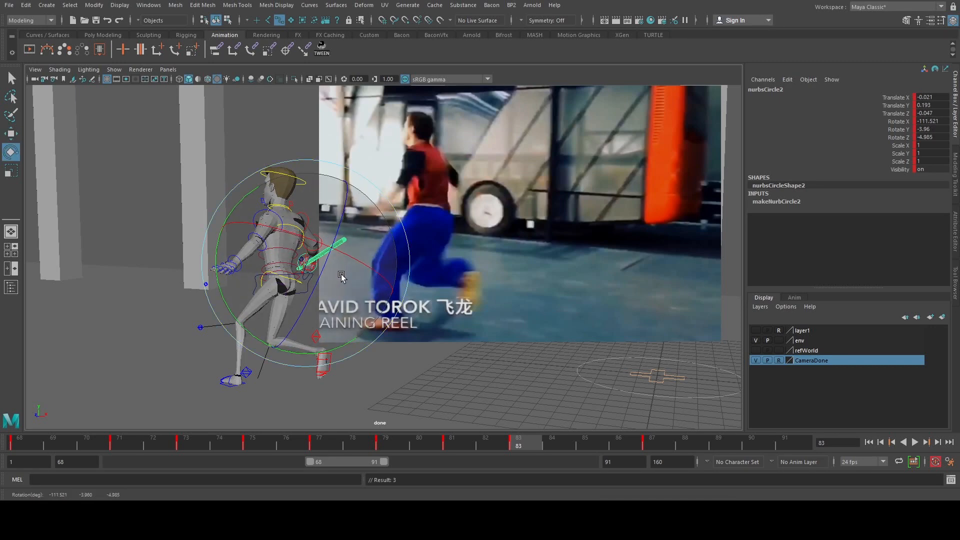
{"action": "key", "text": "q"}
- Rotate the spine FK controls to about 0.16 degrees in Z at frame 83, key them, and check the motion
{"action": "left_click", "coordinate": [291, 253]}
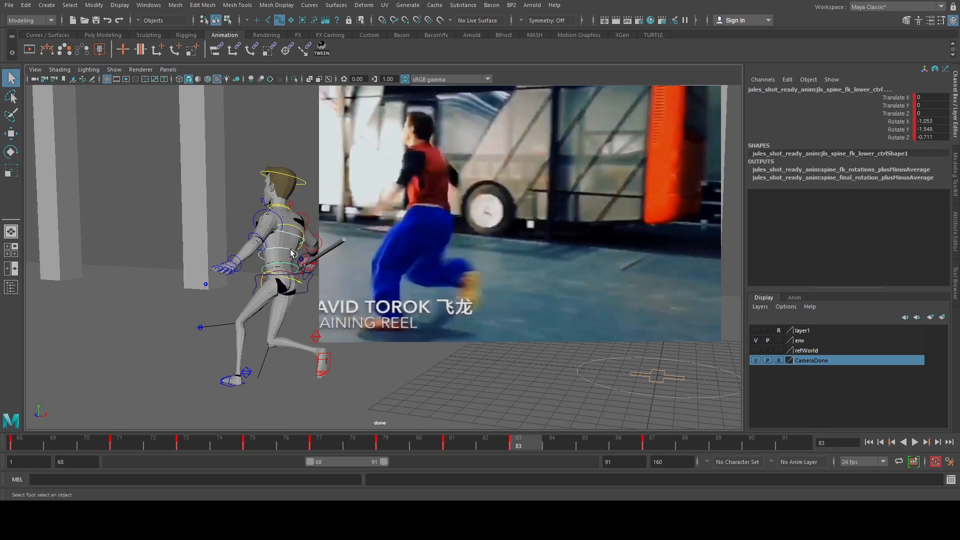
{"action": "key", "text": "e"}
{"action": "left_click_drag", "start_coordinate": [221, 285], "coordinate": [237, 275]}
{"action": "key", "text": "s"}
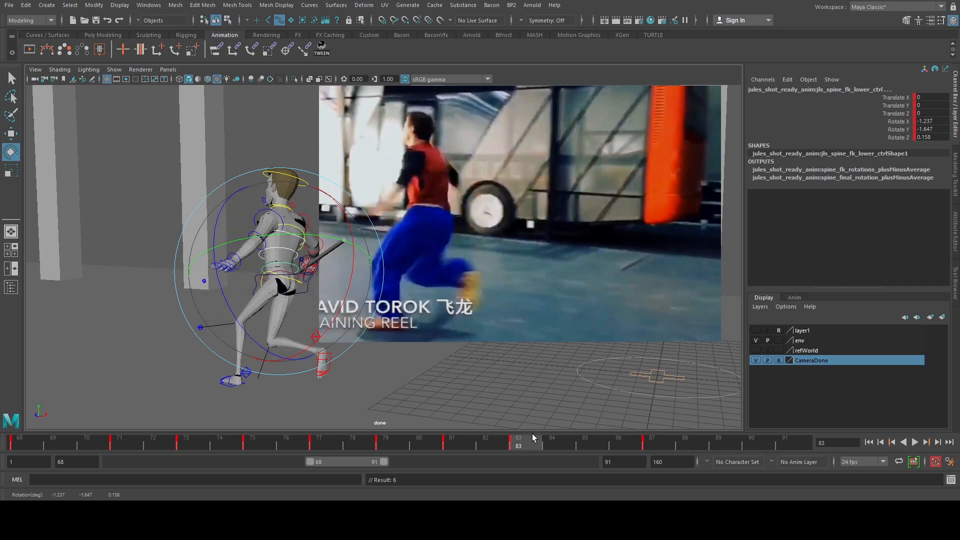
{"action": "mouse_move", "coordinate": [531, 438]}
{"action": "left_mouse_down"}
{"action": "mouse_move", "coordinate": [430, 439]}
{"action": "mouse_move", "coordinate": [497, 435]}
{"action": "mouse_move", "coordinate": [651, 458]}
{"action": "mouse_move", "coordinate": [468, 450]}
{"action": "mouse_move", "coordinate": [563, 454]}
{"action": "mouse_move", "coordinate": [535, 449]}
{"action": "left_mouse_up"}
{"action": "key", "text": "q"}
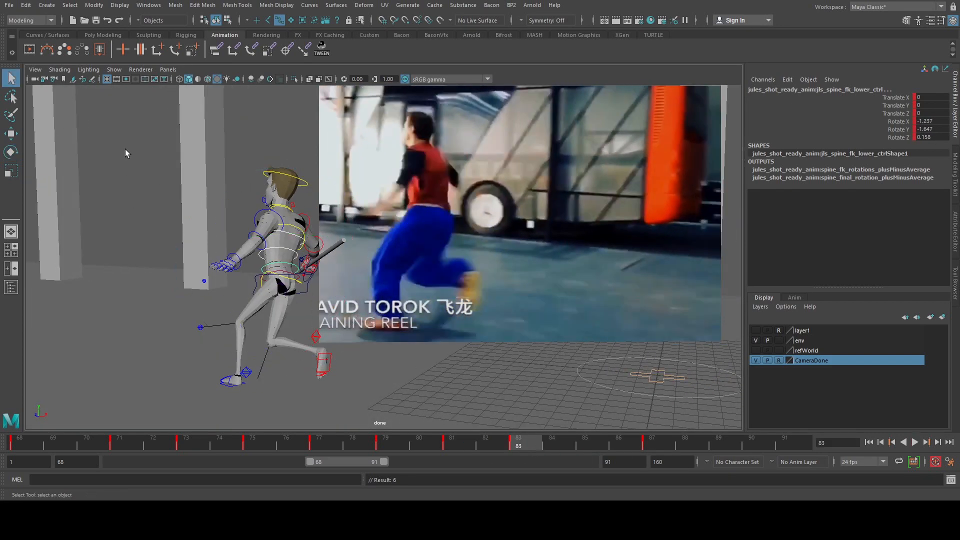
- Select all character and stick controls and key a tweened in-between pose at frame 85
{"action": "left_click_drag", "start_coordinate": [116, 143], "coordinate": [415, 416]}
{"action": "left_click_drag", "start_coordinate": [556, 442], "coordinate": [585, 447]}
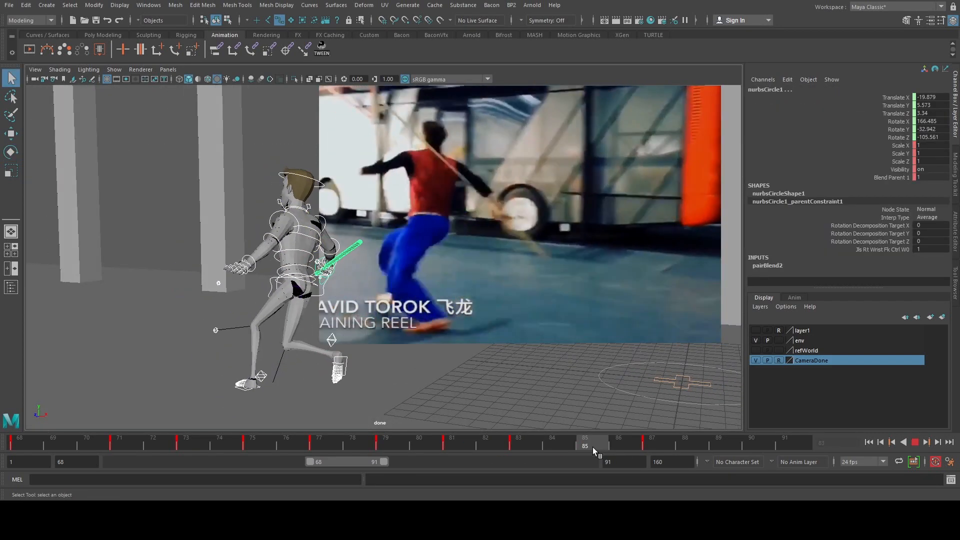
{"action": "left_click", "coordinate": [688, 65]}
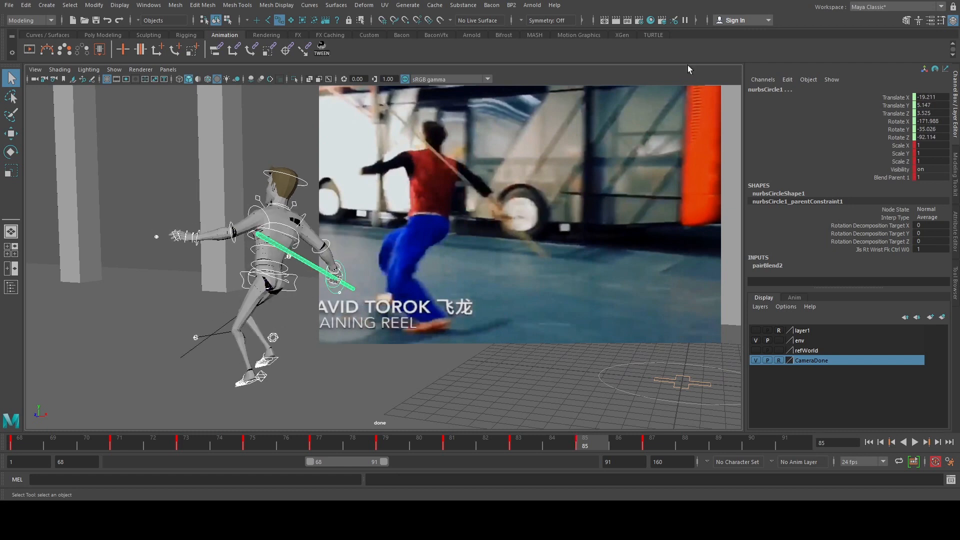
{"action": "left_click", "coordinate": [422, 351]}
- Set the left foot IK control's Foot Roll to 0 at frame 85
{"action": "left_click", "coordinate": [262, 378]}
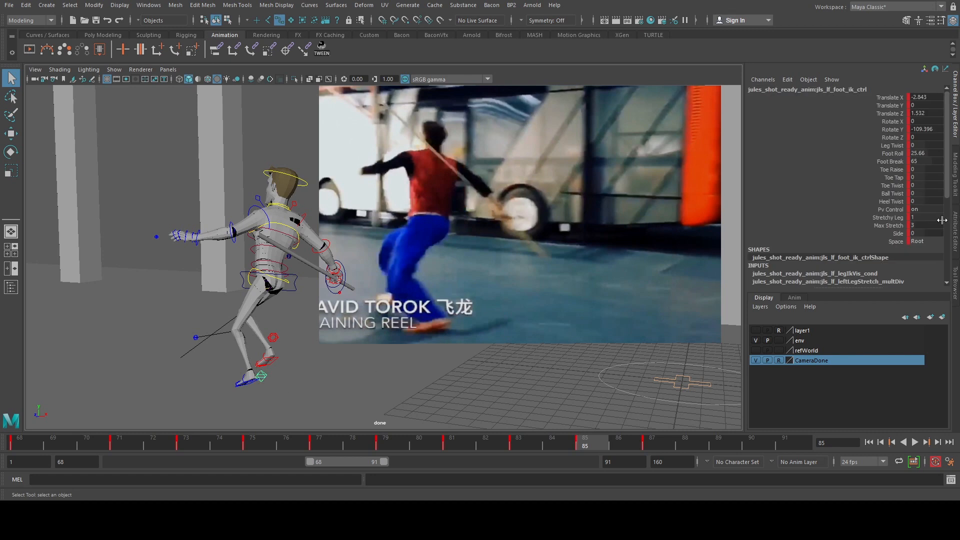
{"action": "left_click", "coordinate": [892, 153]}
{"action": "middle_click_drag", "start_coordinate": [893, 154], "coordinate": [937, 155]}
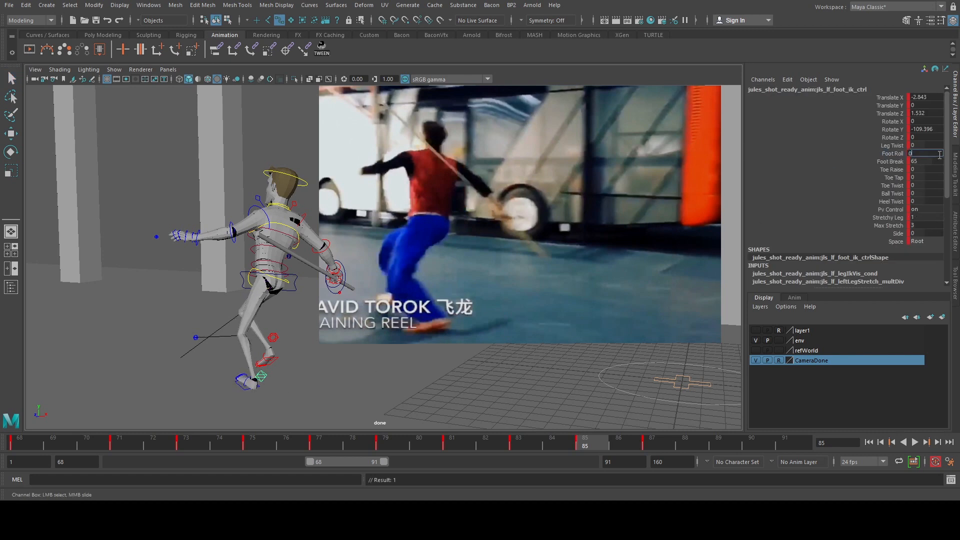
{"action": "key", "text": "Return"}
{"action": "key", "text": "q"}
- Lower the COG control at frame 85 to bend the supporting leg
{"action": "left_click", "coordinate": [299, 288]}
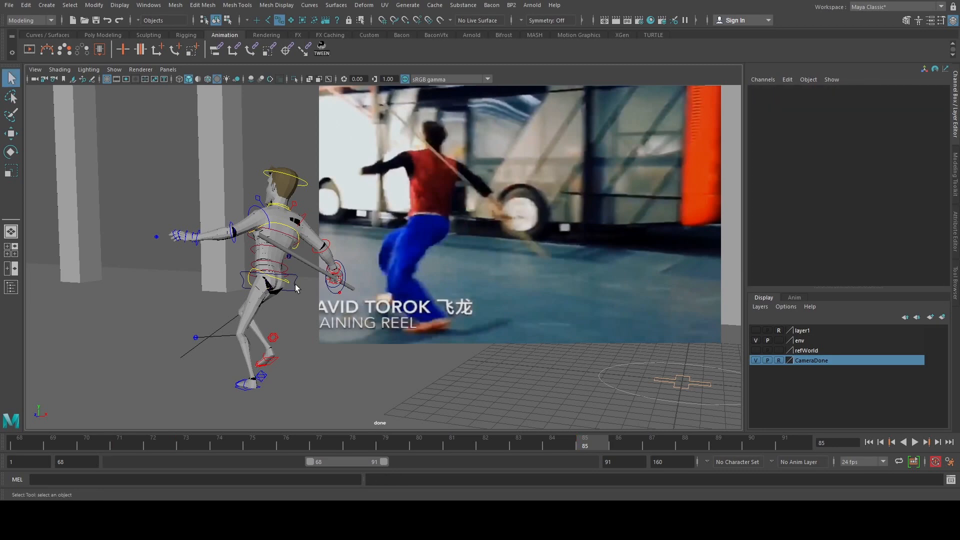
{"action": "left_click", "coordinate": [296, 288]}
{"action": "key", "text": "w"}
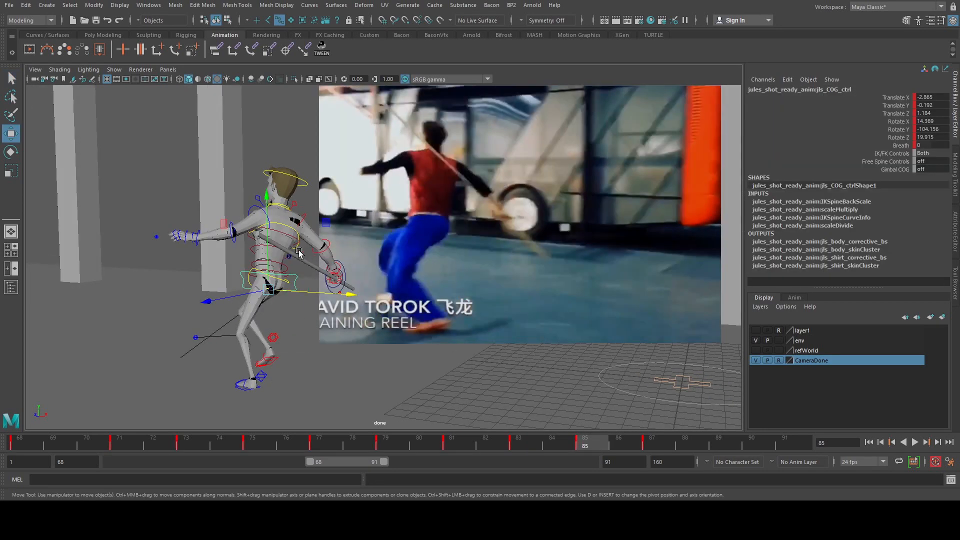
{"action": "left_click_drag", "start_coordinate": [268, 248], "coordinate": [289, 288]}
- Tween the right foot IK control at frame 85 toward its next pose, to about -3.27 in Translate X, and compare with frame 87
{"action": "left_click", "coordinate": [275, 338]}
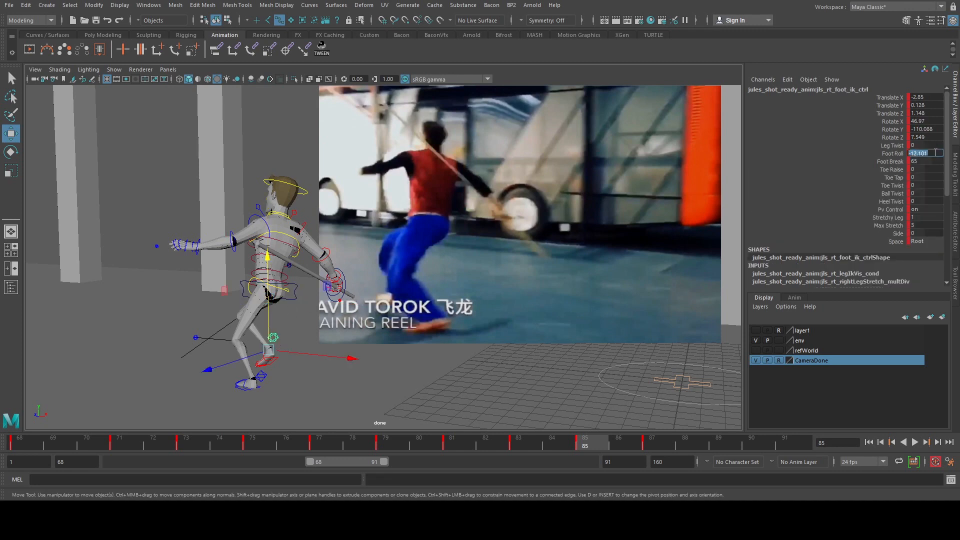
{"action": "key", "text": "Return"}
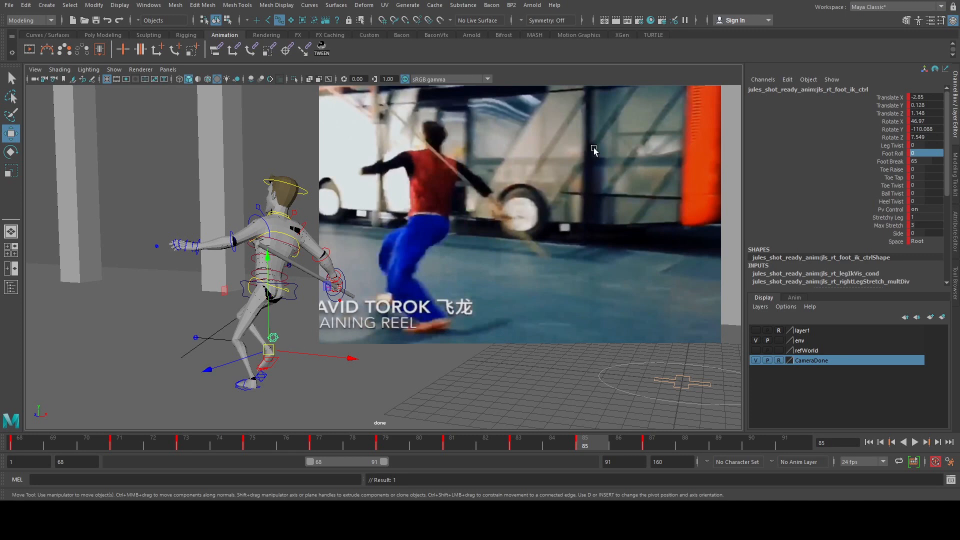
{"action": "middle_click_drag", "start_coordinate": [713, 74], "coordinate": [707, 67]}
{"action": "key", "text": "q"}
{"action": "left_click", "coordinate": [144, 189]}
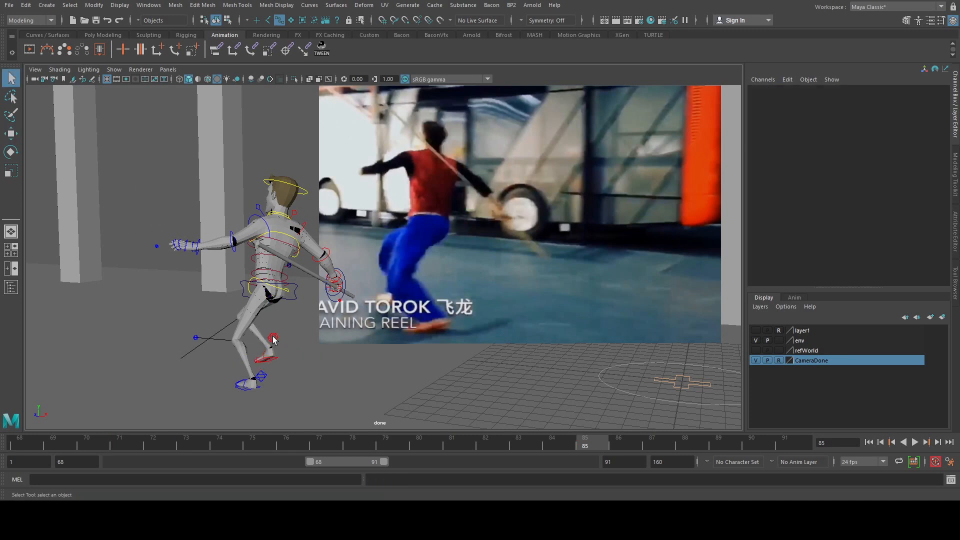
{"action": "left_click", "coordinate": [274, 340]}
{"action": "left_click", "coordinate": [709, 72]}
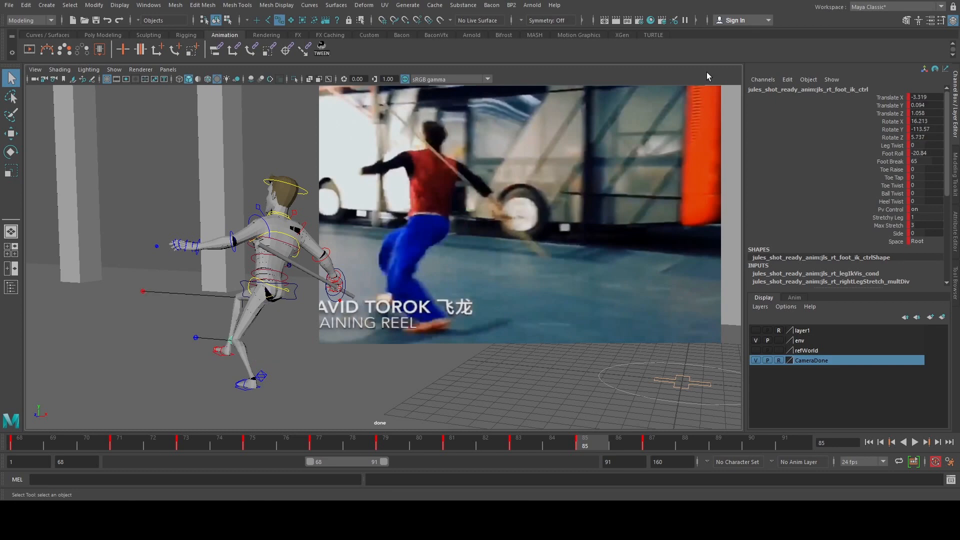
{"action": "left_click", "coordinate": [707, 68]}
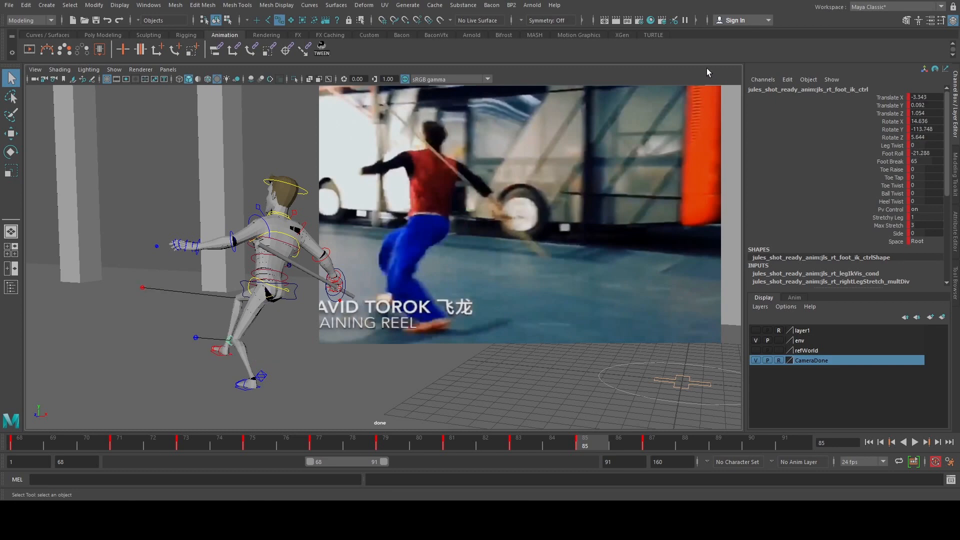
{"action": "left_click", "coordinate": [705, 68]}
{"action": "key", "text": "w"}
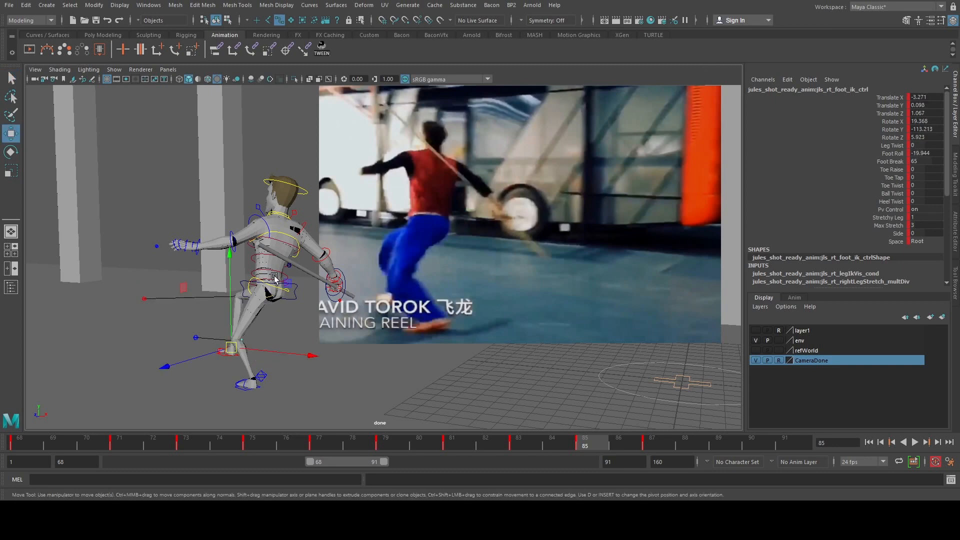
{"action": "left_click", "coordinate": [649, 445]}
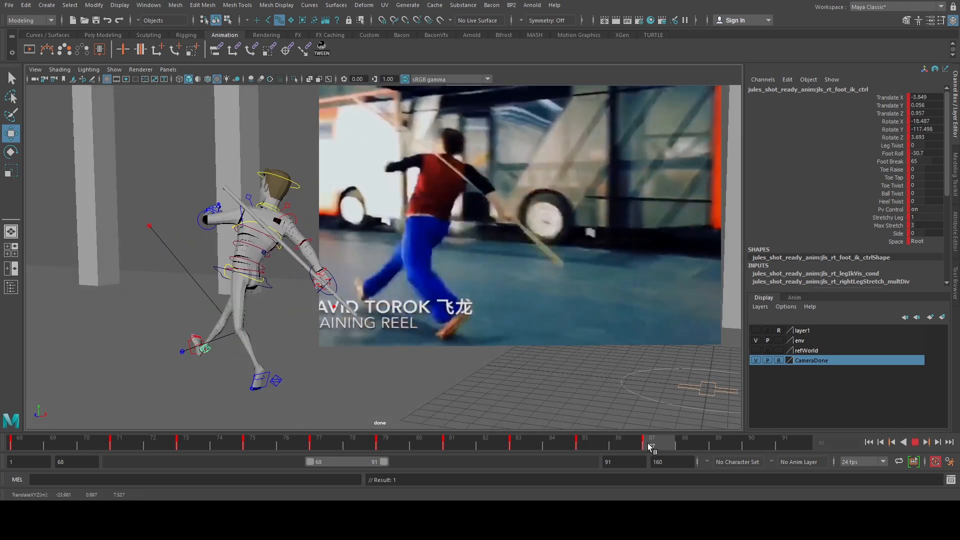
{"action": "left_click", "coordinate": [602, 446]}
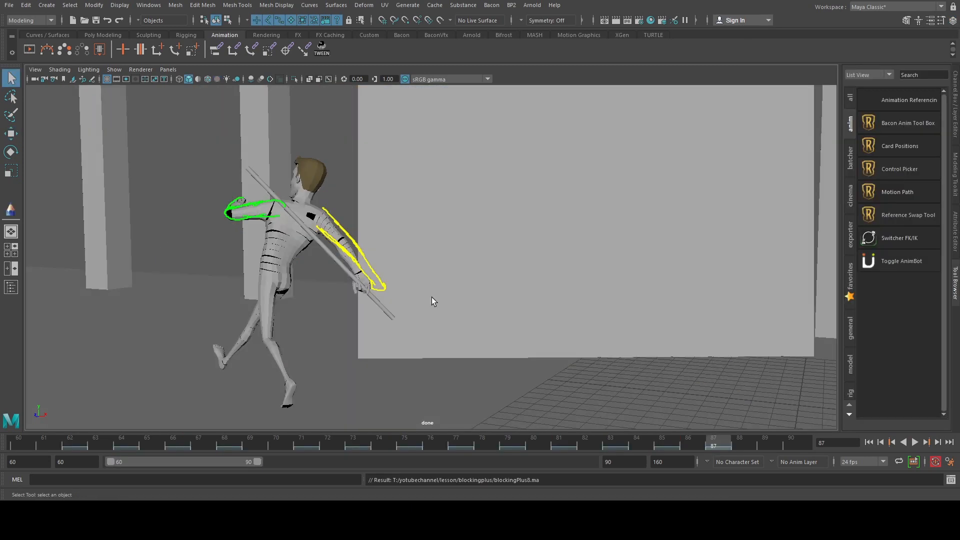
- Rotate the right elbow FK control to -80.5 degrees in Y at frame 64 to follow the drawn arm pose
{"action": "left_click_drag", "start_coordinate": [19, 442], "coordinate": [80, 429]}
{"action": "left_click", "coordinate": [126, 442]}
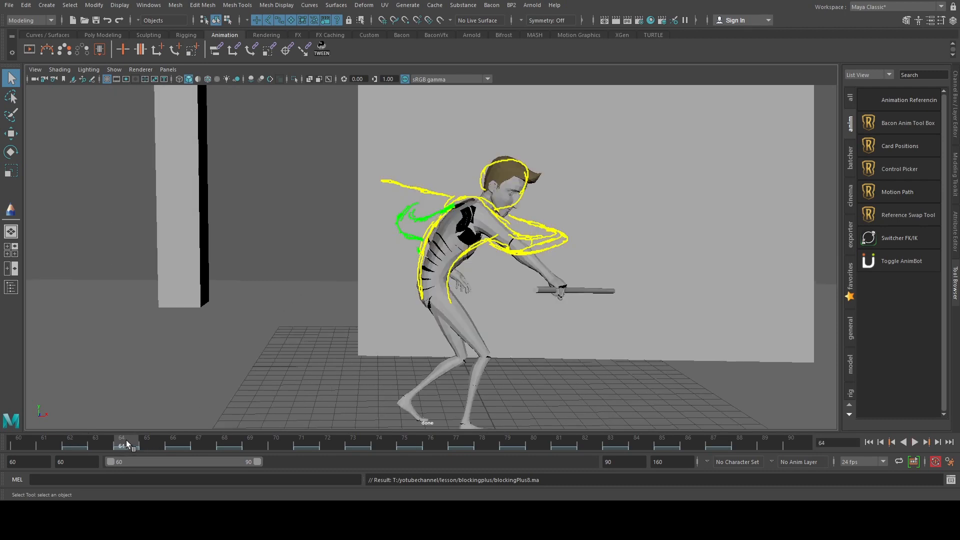
{"action": "key", "text": "space"}
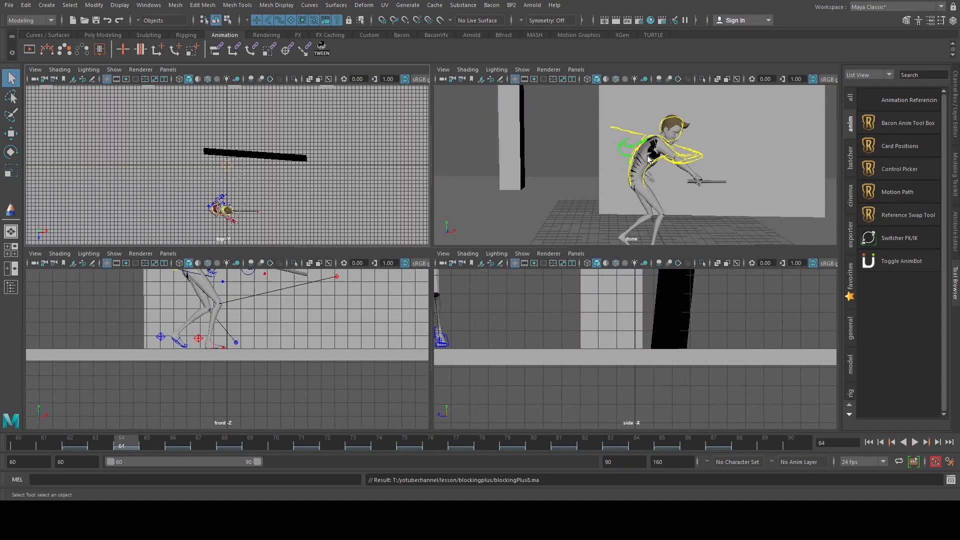
{"action": "left_click", "coordinate": [308, 86]}
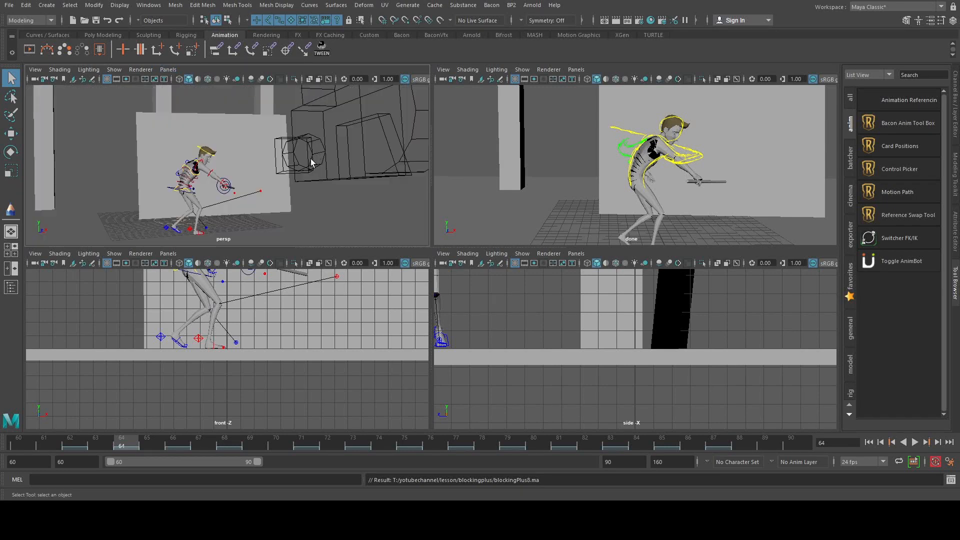
{"action": "key", "text": "f"}
{"action": "key", "text": "space"}
{"action": "left_click_drag", "start_coordinate": [276, 206], "coordinate": [265, 291], "text": "alt"}
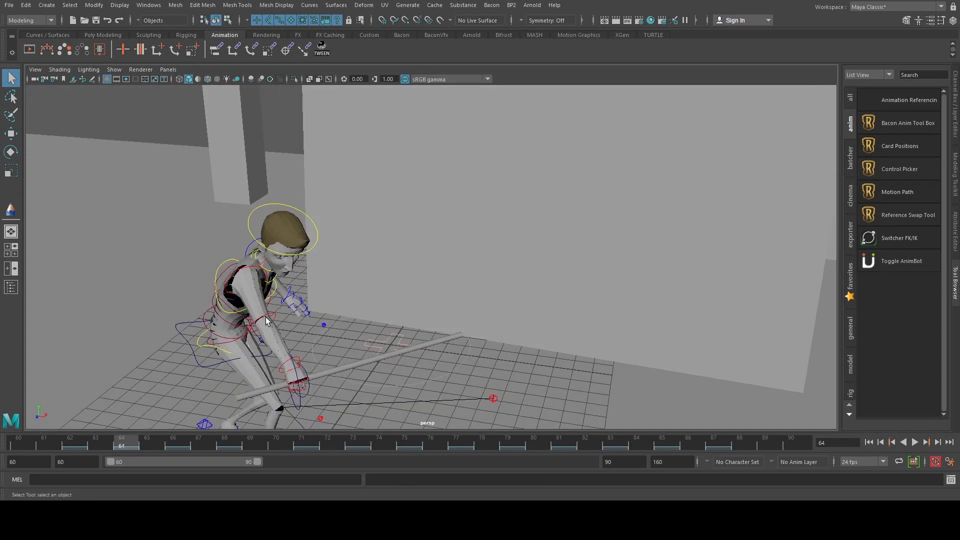
{"action": "key", "text": "e"}
{"action": "scroll", "coordinate": [278, 327], "scroll_direction": "down", "scroll_amount": 3}
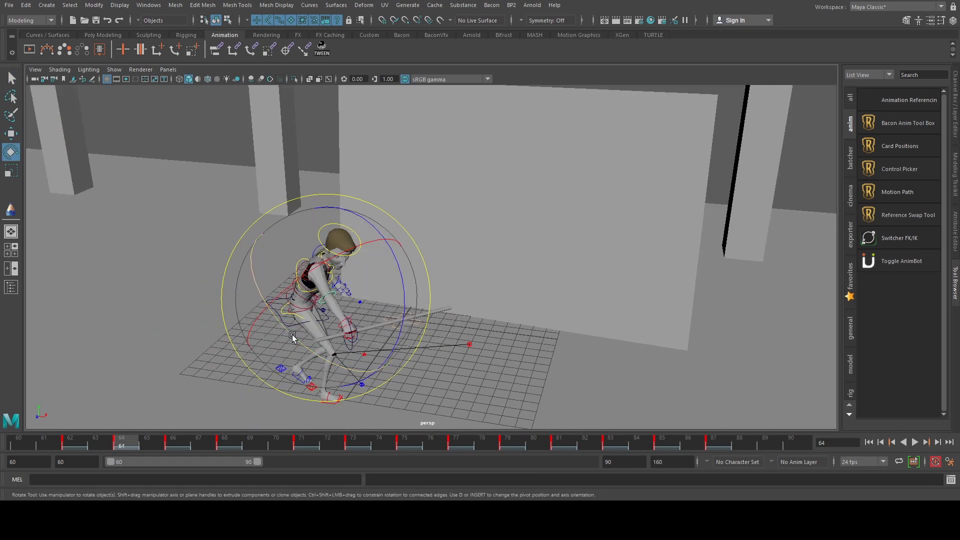
{"action": "left_click_drag", "start_coordinate": [292, 335], "coordinate": [394, 344]}
{"action": "key", "text": "space"}
{"action": "key", "text": "space"}
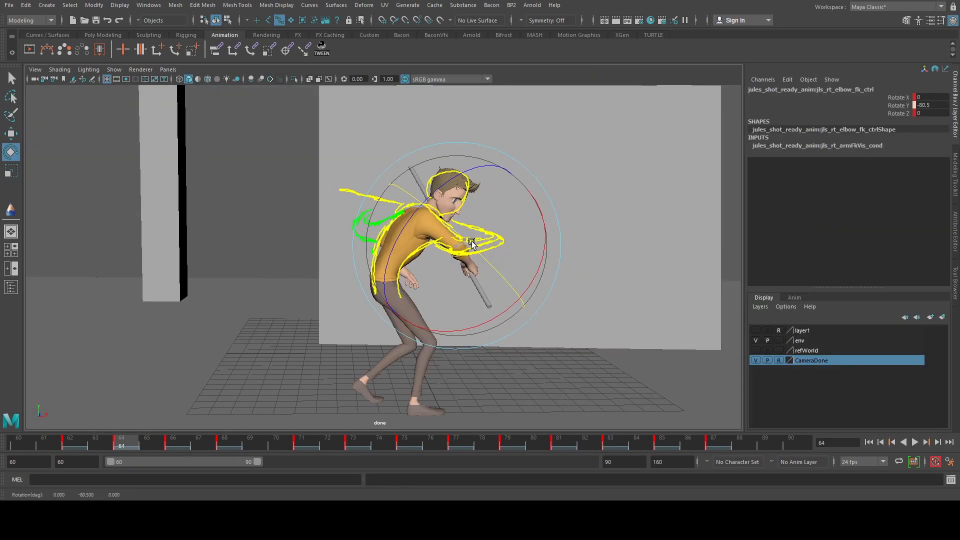
- Rotate the right upper arm FK control at frame 64 to about -26.5, -39.9, -402.1, raising the arm toward the yellow guide
{"action": "key", "text": "space"}
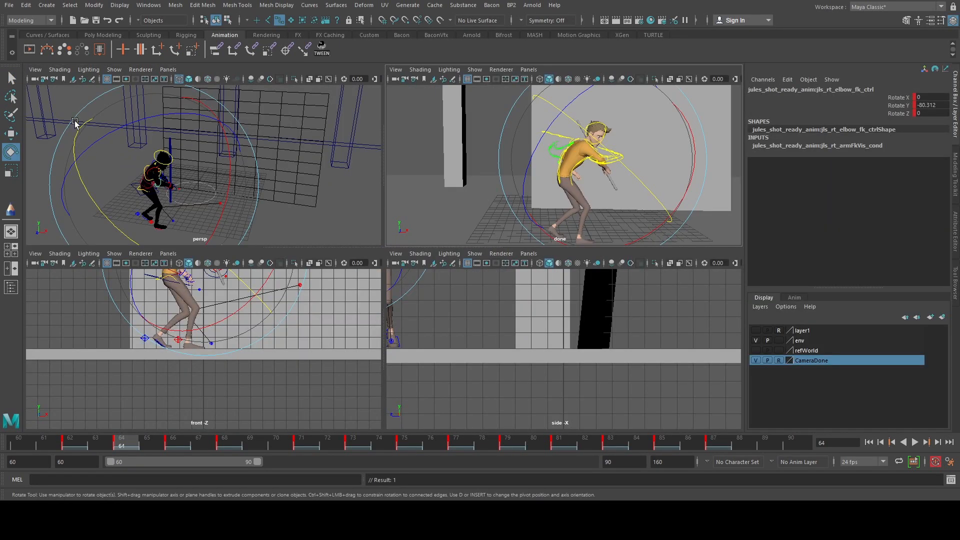
{"action": "left_click", "coordinate": [66, 100]}
{"action": "left_click", "coordinate": [154, 170]}
{"action": "key", "text": "space"}
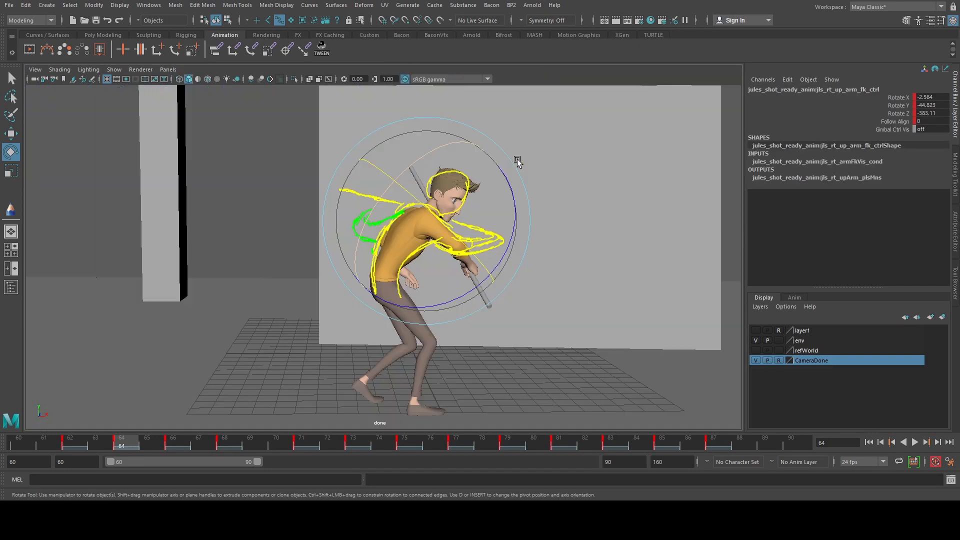
{"action": "left_click_drag", "start_coordinate": [442, 147], "coordinate": [375, 178]}
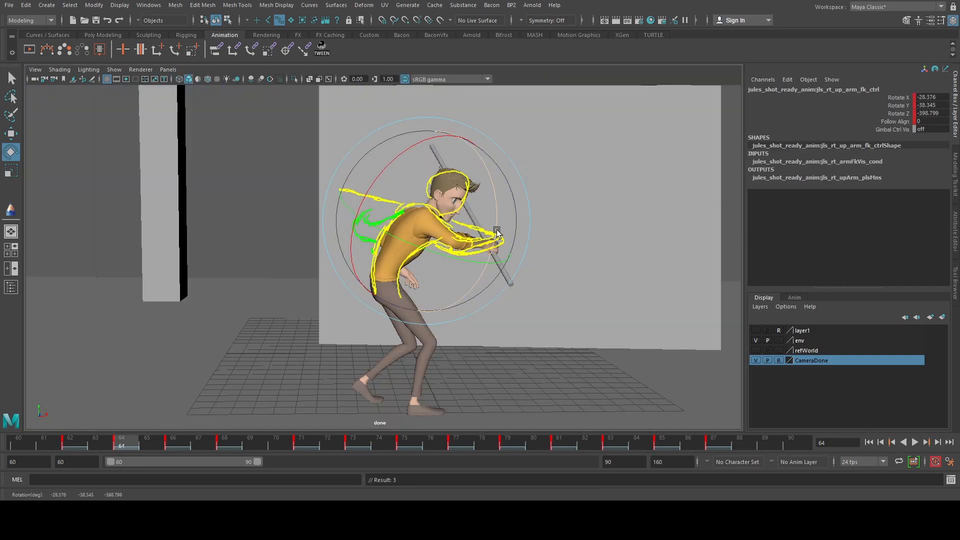
{"action": "left_click_drag", "start_coordinate": [500, 260], "coordinate": [492, 236]}
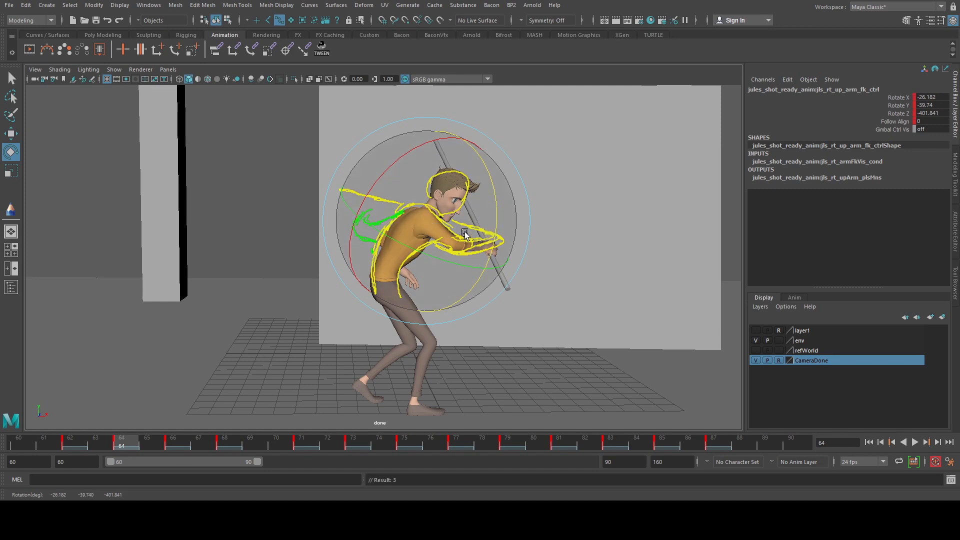
- Rotate the right elbow FK control at frame 64 to about -85 in Y and 5.3 in Z to fit the drawn forearm
{"action": "key", "text": "space"}
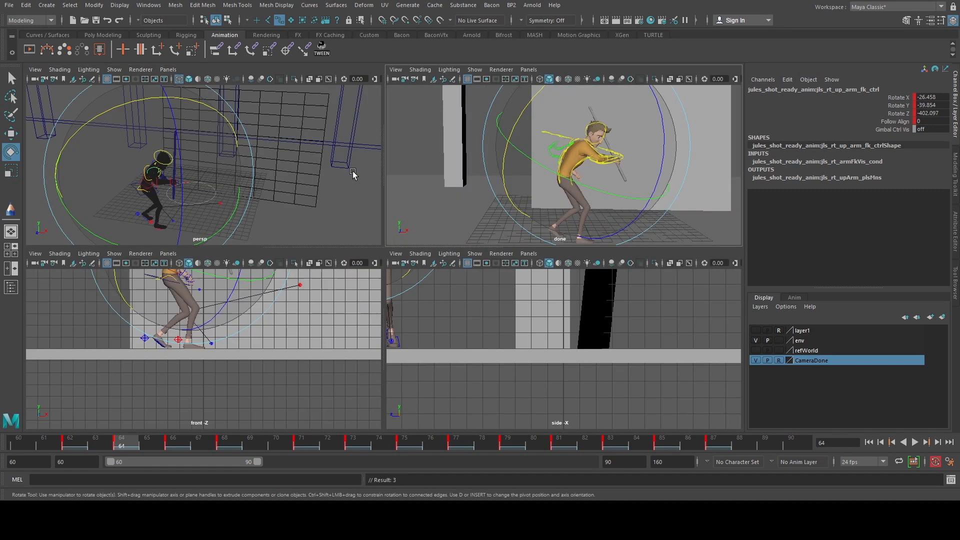
{"action": "left_click", "coordinate": [322, 176]}
{"action": "left_click_drag", "start_coordinate": [321, 176], "coordinate": [276, 189], "text": "alt"}
{"action": "left_click", "coordinate": [129, 197]}
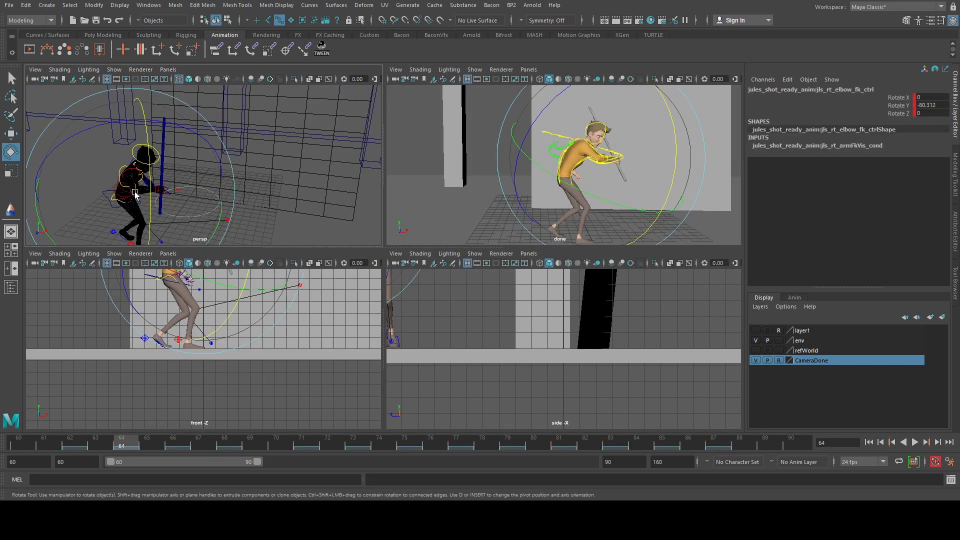
{"action": "key", "text": "space"}
{"action": "left_click_drag", "start_coordinate": [486, 285], "coordinate": [492, 286]}
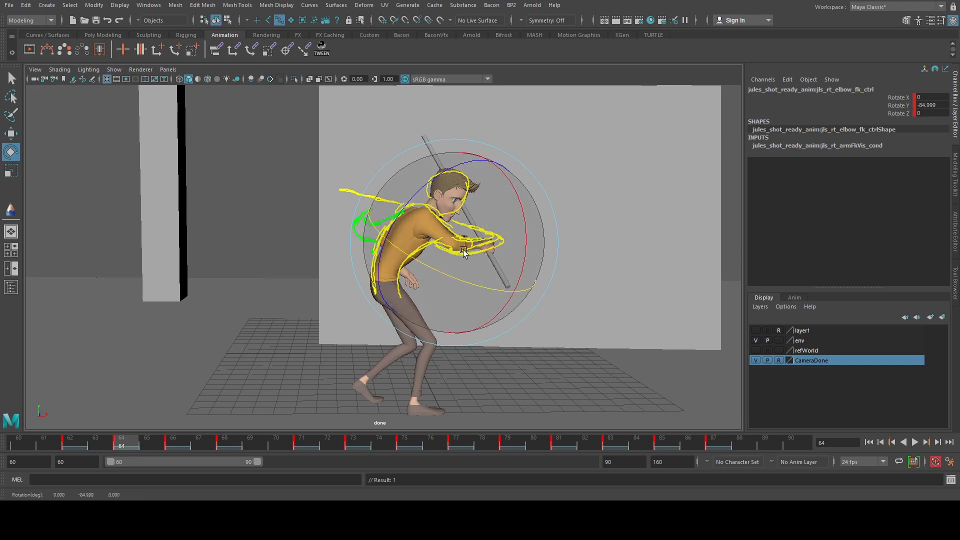
{"action": "left_click_drag", "start_coordinate": [418, 187], "coordinate": [408, 191]}
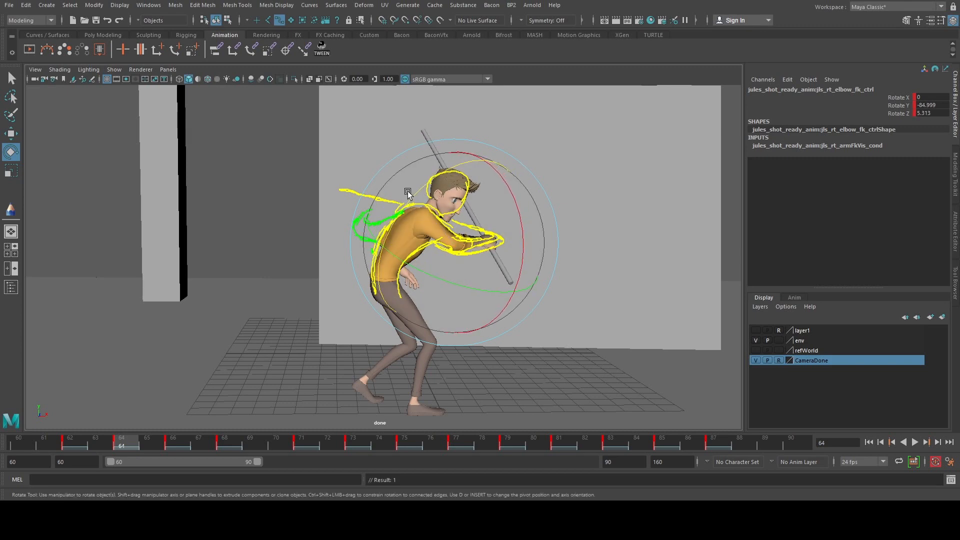
- Rotate the right wrist FK control at frame 64 to about 1.5, -17.2, 15.0 to align the stick, and advance to frame 66
{"action": "key", "text": "space"}
{"action": "left_click", "coordinate": [292, 194]}
{"action": "scroll", "coordinate": [278, 196], "scroll_direction": "up", "scroll_amount": 5}
{"action": "middle_click_drag", "start_coordinate": [276, 197], "coordinate": [256, 113], "text": "alt"}
{"action": "left_click_drag", "start_coordinate": [256, 115], "coordinate": [244, 123], "text": "alt"}
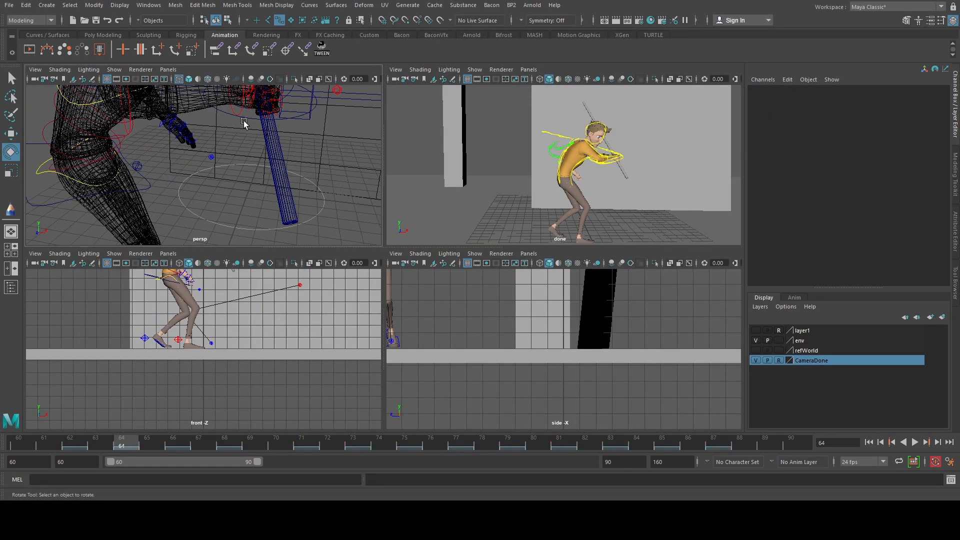
{"action": "left_click", "coordinate": [242, 116]}
{"action": "key", "text": "space"}
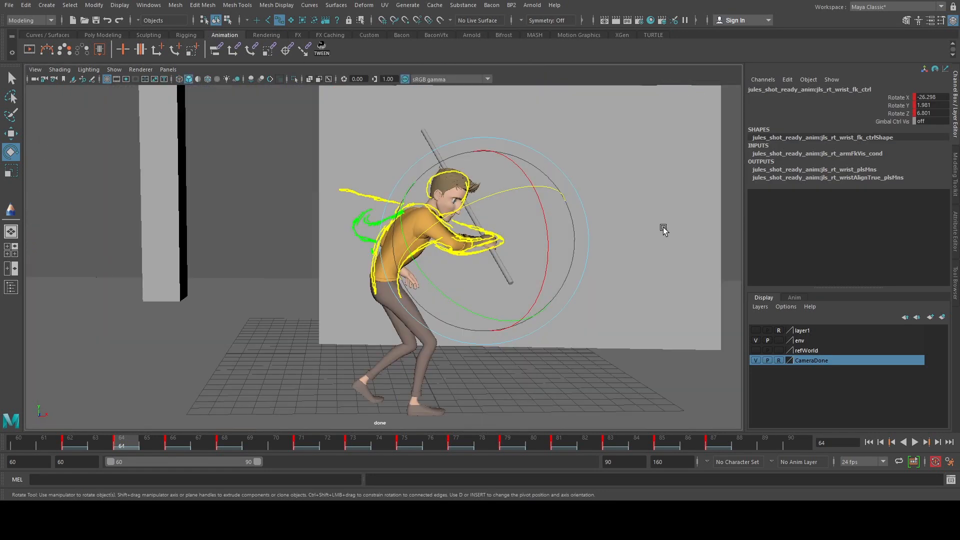
{"action": "left_click_drag", "start_coordinate": [488, 314], "coordinate": [512, 292]}
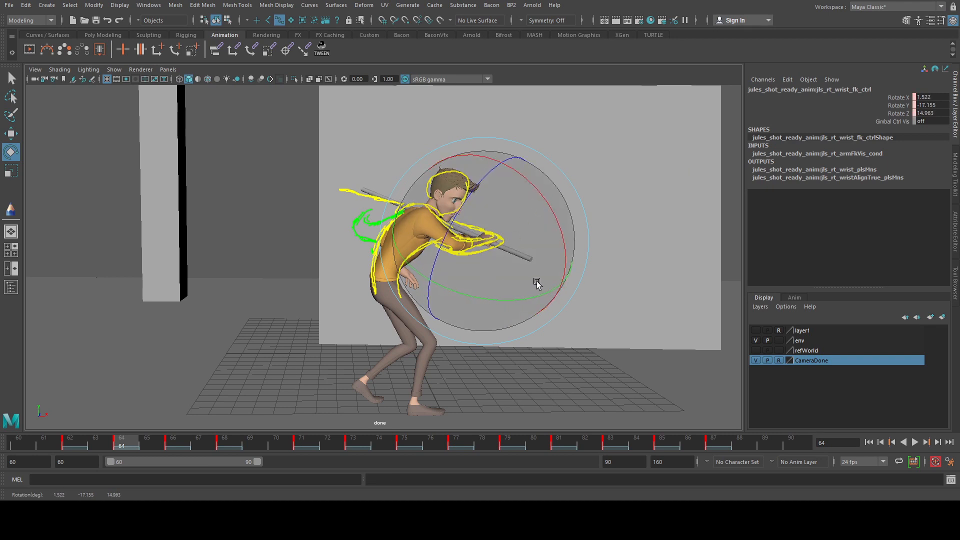
{"action": "key", "text": "period"}
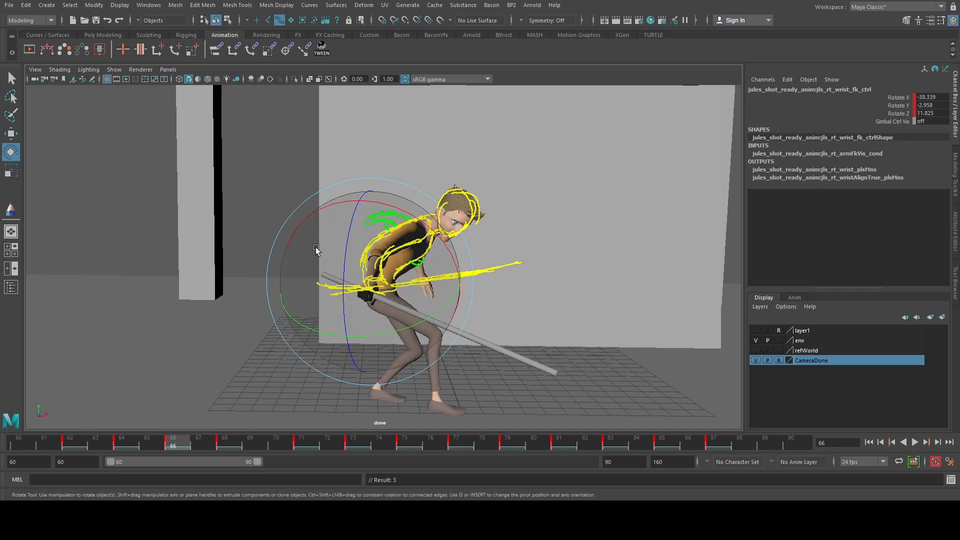
- Try to rotate the right elbow FK control at frame 66 to about -8.5, -17.4, 10.4 to raise the stick toward its guide
{"action": "key", "text": "space"}
{"action": "key", "text": "space"}
{"action": "left_click", "coordinate": [81, 182]}
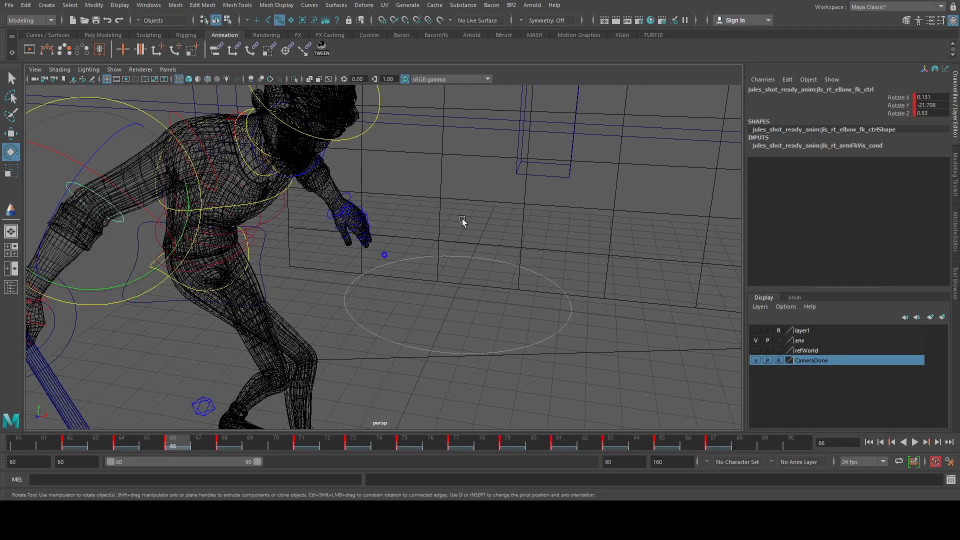
{"action": "key", "text": "space"}
{"action": "key", "text": "space"}
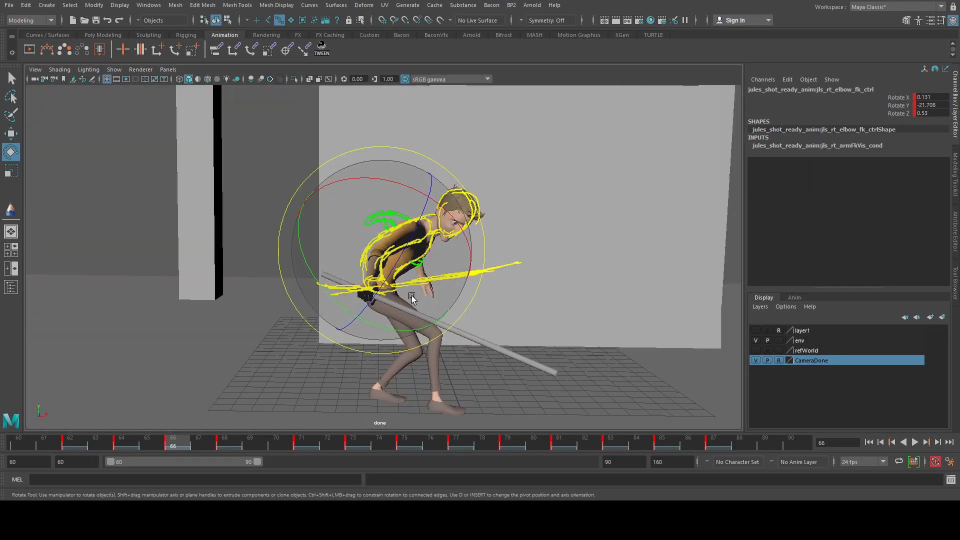
{"action": "left_click_drag", "start_coordinate": [412, 298], "coordinate": [414, 270]}
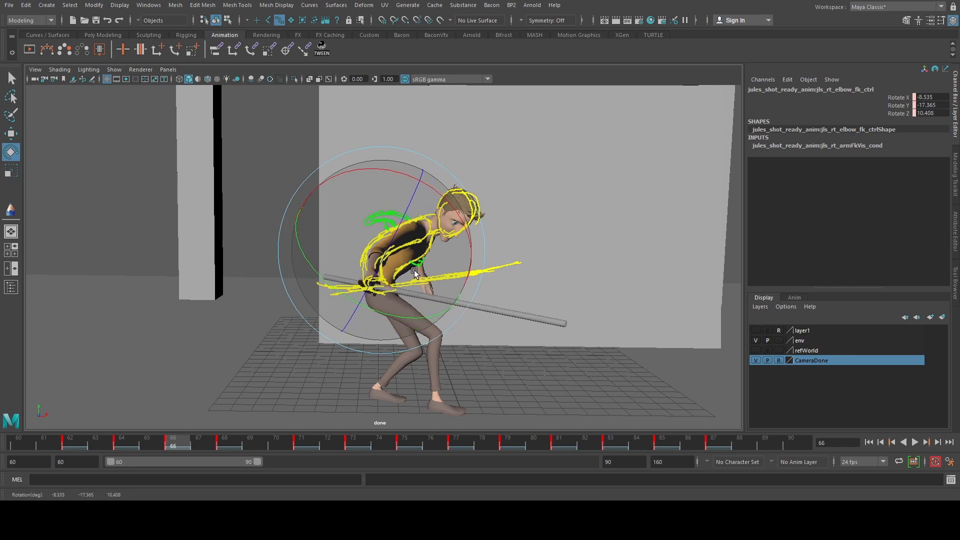
- Rotate the right upper arm FK control at frame 66 to about -4.3 in Y to follow the drawn arm
{"action": "key", "text": "space"}
{"action": "left_click", "coordinate": [195, 150]}
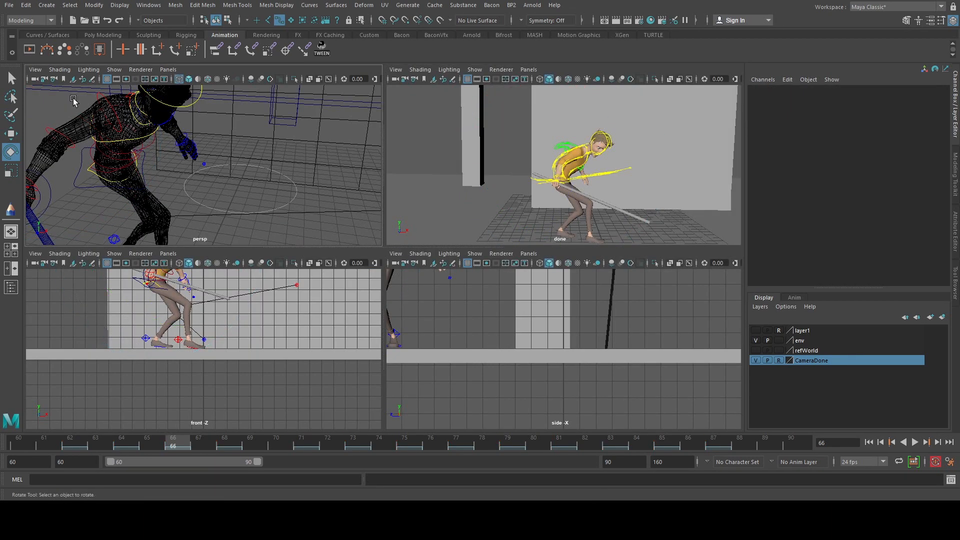
{"action": "left_click", "coordinate": [100, 98]}
{"action": "key", "text": "space"}
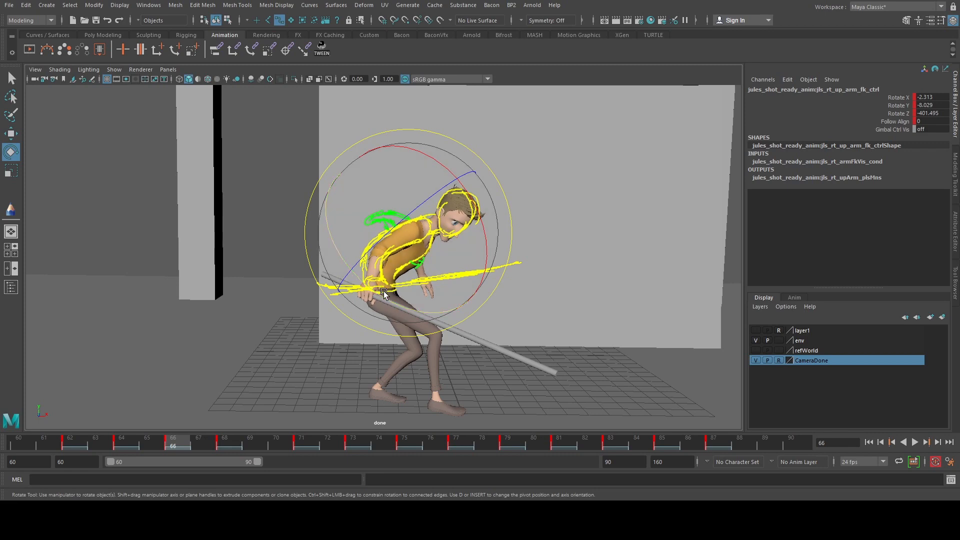
{"action": "left_click_drag", "start_coordinate": [383, 291], "coordinate": [376, 286]}
- Rotate the right elbow FK control at frame 79 to about 2.6, 6.2, 9.5 so the forearm and stick follow the yellow guide
{"action": "key", "text": "space"}
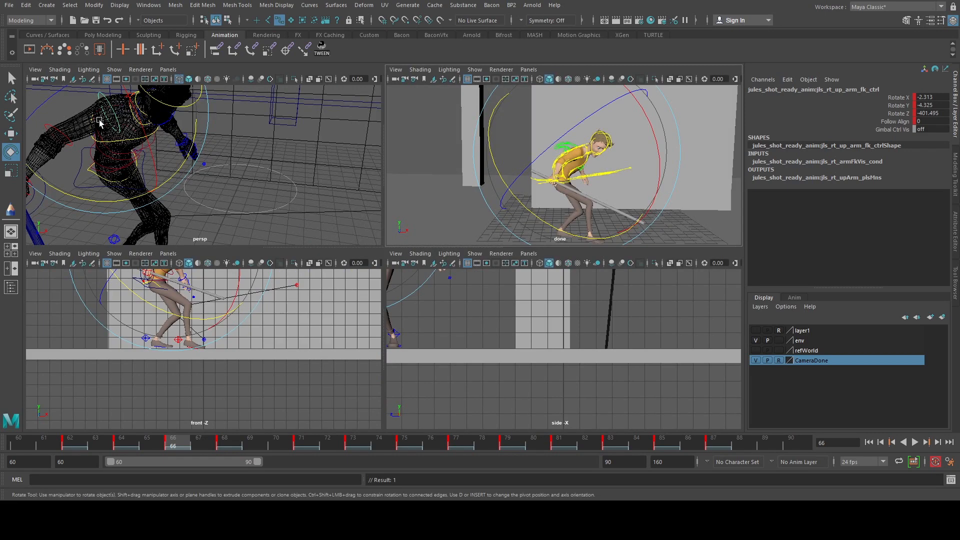
{"action": "key", "text": "q"}
{"action": "left_click", "coordinate": [62, 129]}
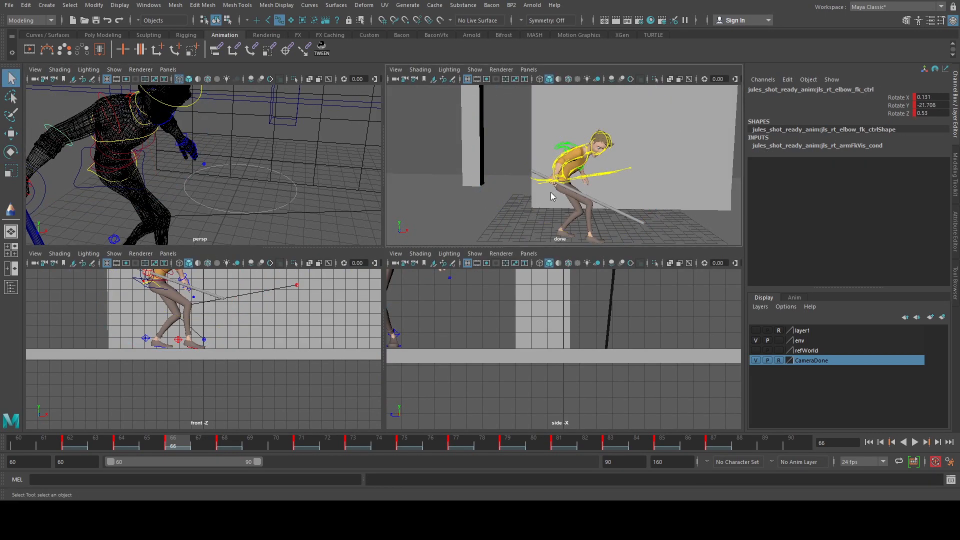
{"action": "key", "text": "space"}
{"action": "key", "text": "e"}
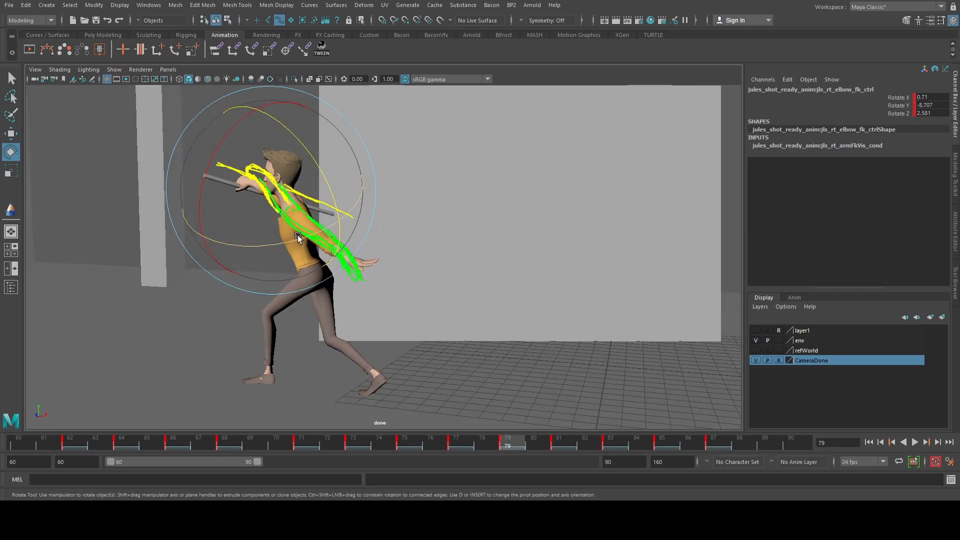
{"action": "left_click_drag", "start_coordinate": [298, 238], "coordinate": [286, 223]}
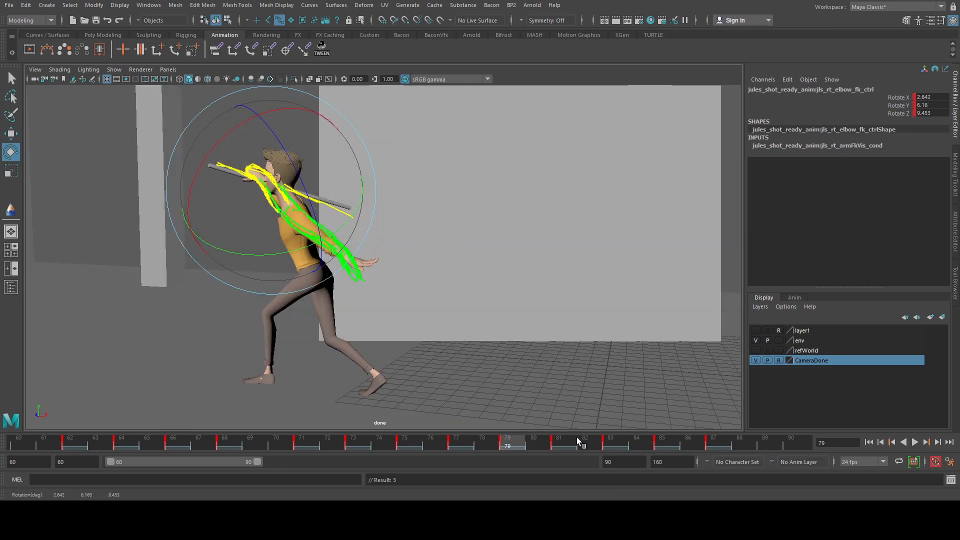
- Rotate the right upper arm FK control at frame 81 to bring the arm closer to the yellow guide
{"action": "left_click", "coordinate": [575, 440]}
{"action": "key", "text": "space"}
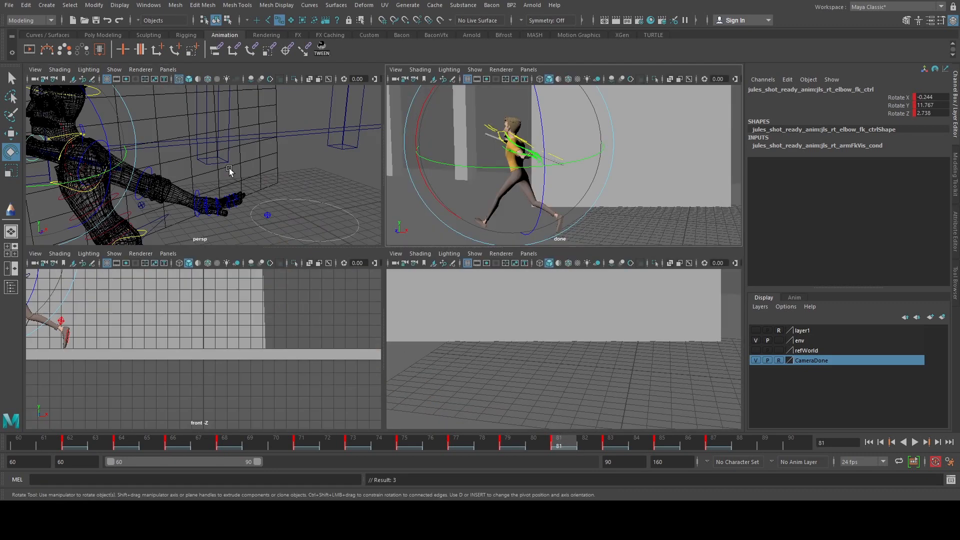
{"action": "scroll", "coordinate": [195, 163], "scroll_direction": "down", "scroll_amount": 4}
{"action": "mouse_move", "coordinate": [195, 163]}
{"action": "left_mouse_down", "text": "alt"}
{"action": "mouse_move", "coordinate": [215, 142]}
{"action": "mouse_move", "coordinate": [199, 159]}
{"action": "left_mouse_up", "text": "alt"}
{"action": "key", "text": "q"}
{"action": "scroll", "coordinate": [184, 167], "scroll_direction": "up", "scroll_amount": 3}
{"action": "left_click", "coordinate": [205, 158]}
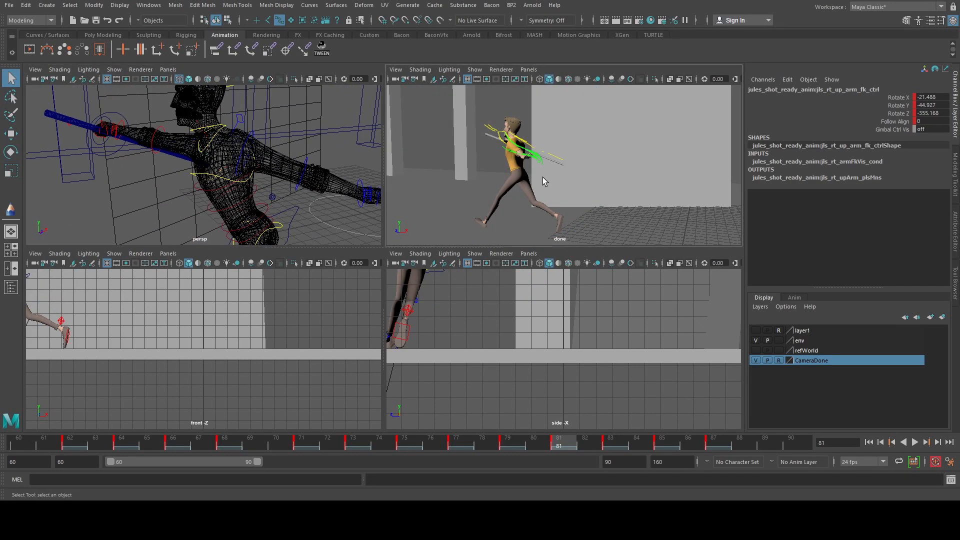
{"action": "key", "text": "e"}
{"action": "left_click_drag", "start_coordinate": [514, 167], "coordinate": [531, 183]}
- Rotate the right elbow FK control at frame 81 to about 8.7, 1.3, 22.7 to match the drawn forearm
{"action": "key", "text": "q"}
{"action": "left_click", "coordinate": [156, 132]}
{"action": "key", "text": "e"}
- Rotate the right wrist FK control at frame 81 to about -8.8, 0.8, 27.0 to align the stick with its guide, and key it
{"action": "key", "text": "q"}
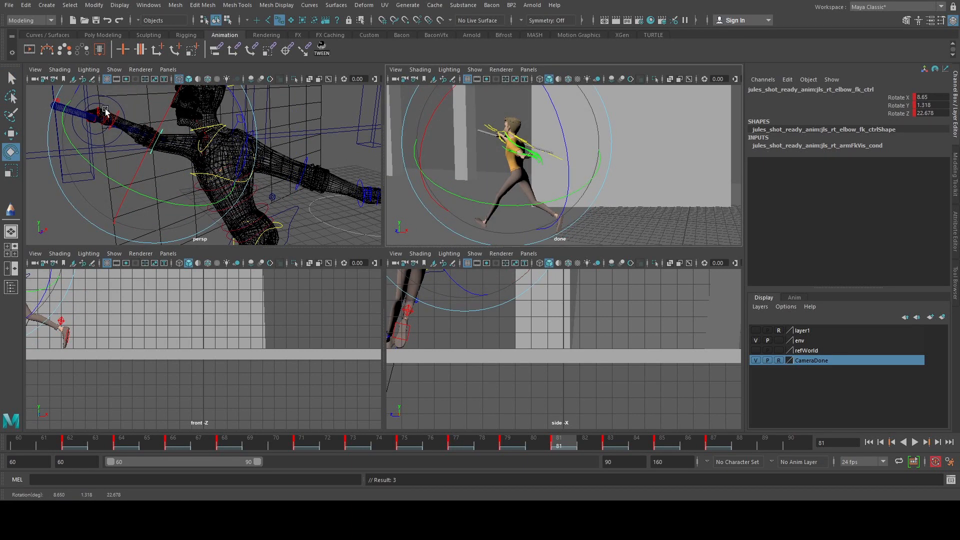
{"action": "left_click", "coordinate": [121, 105]}
{"action": "left_click", "coordinate": [122, 114]}
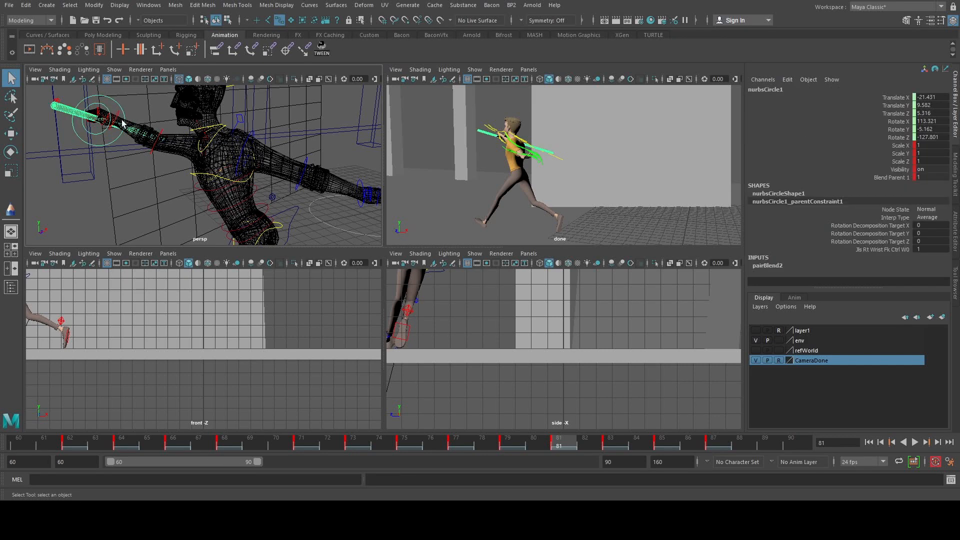
{"action": "left_click", "coordinate": [120, 114]}
{"action": "key", "text": "e"}
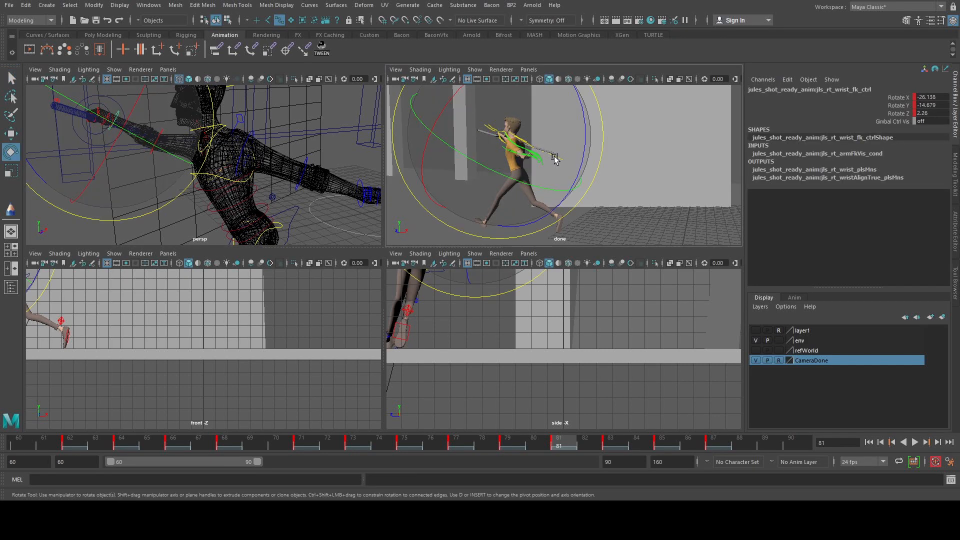
{"action": "key", "text": "space"}
{"action": "left_click_drag", "start_coordinate": [255, 205], "coordinate": [220, 237]}
{"action": "key", "text": "s"}
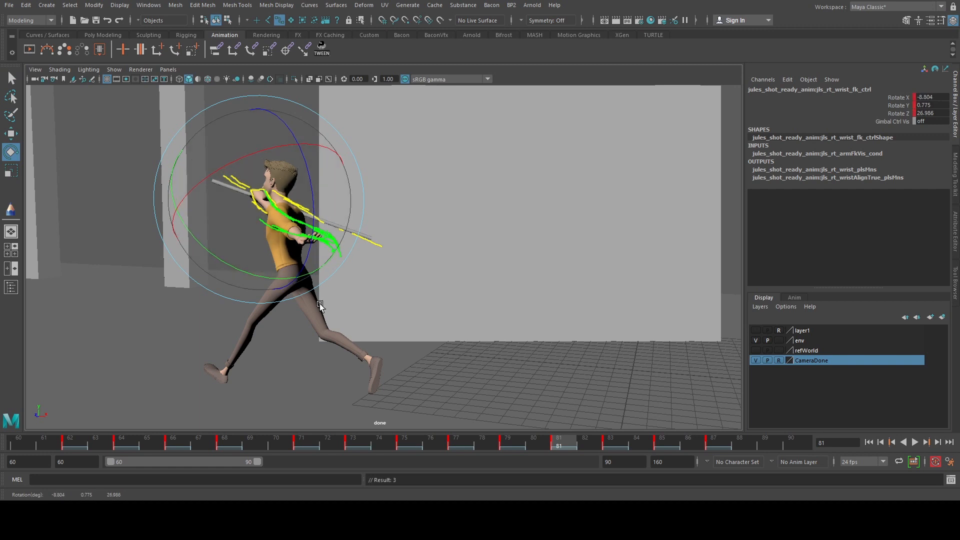
- Rotate the right upper arm FK control at frame 83 to about -19.2 in Y to follow the yellow arm guide
{"action": "left_click", "coordinate": [610, 443]}
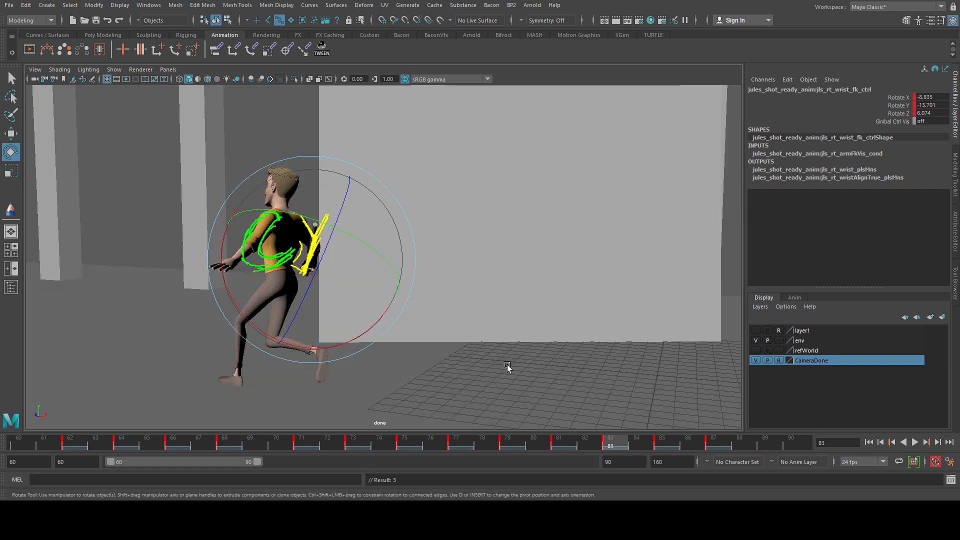
{"action": "key", "text": "space"}
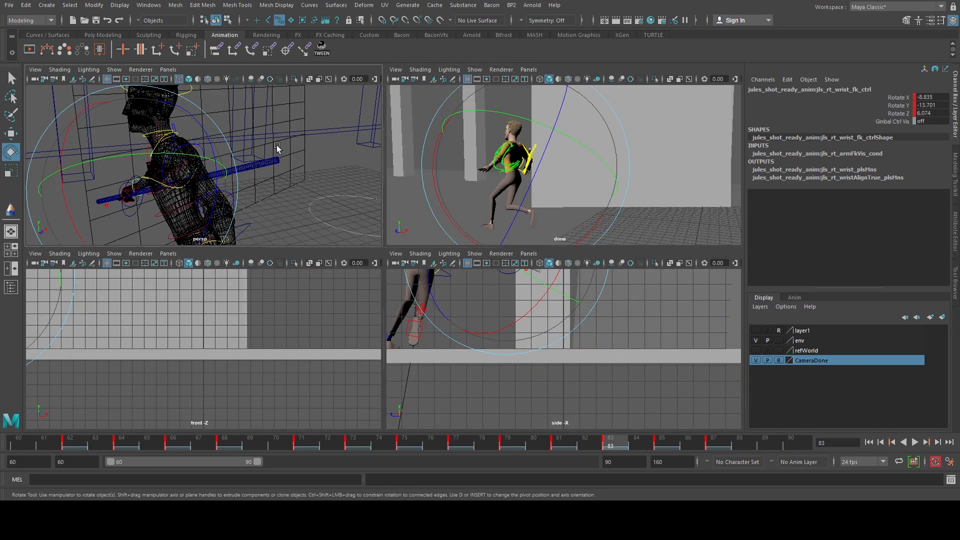
{"action": "left_click", "coordinate": [277, 145]}
{"action": "left_click_drag", "start_coordinate": [312, 176], "coordinate": [274, 166], "text": "alt"}
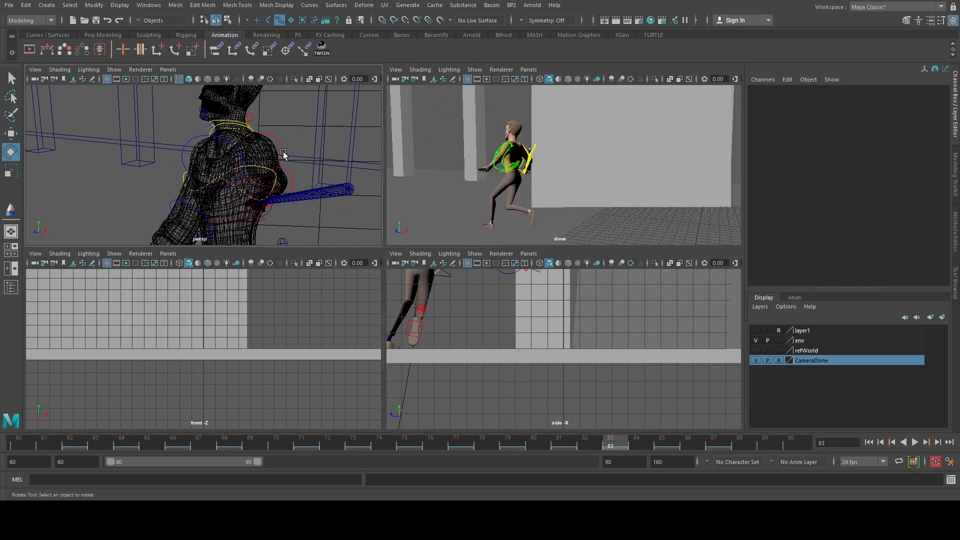
{"action": "left_click", "coordinate": [530, 157]}
{"action": "key", "text": "space"}
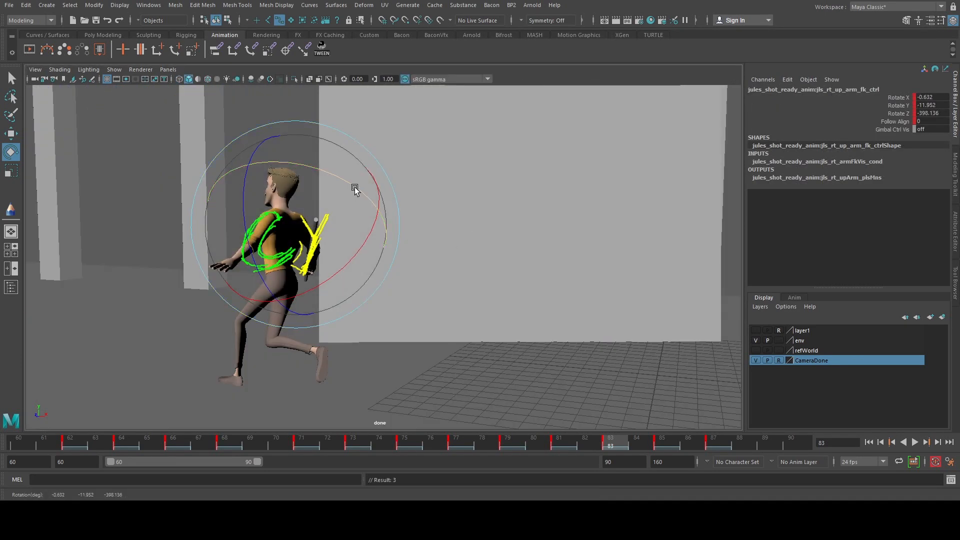
{"action": "left_click_drag", "start_coordinate": [355, 189], "coordinate": [364, 196]}
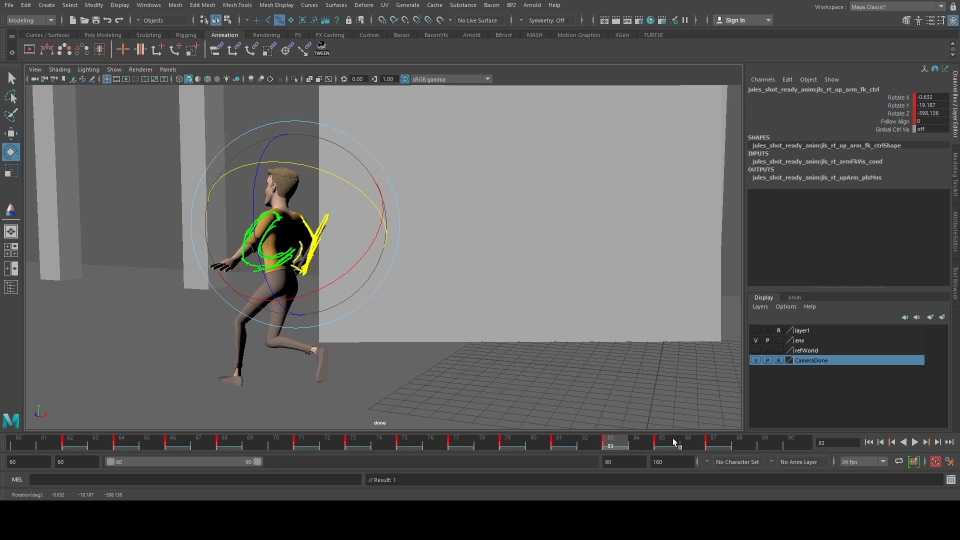
- Rotate the left upper arm FK control at frame 64 to about -55.1, 42.6, -33.7 to match the green arm guide, and check frame 62
{"action": "left_click", "coordinate": [344, 259]}
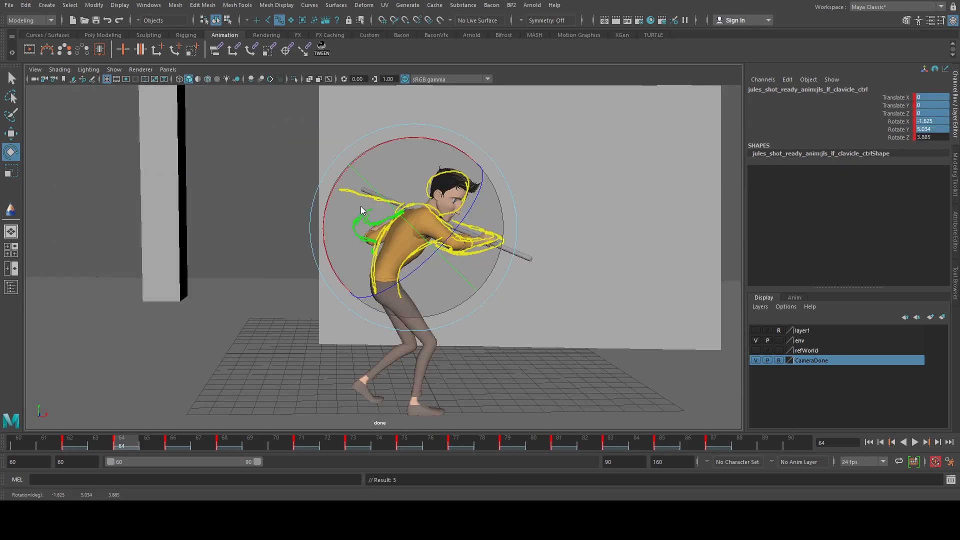
{"action": "key", "text": "space"}
{"action": "left_click", "coordinate": [297, 167]}
{"action": "left_click", "coordinate": [299, 166]}
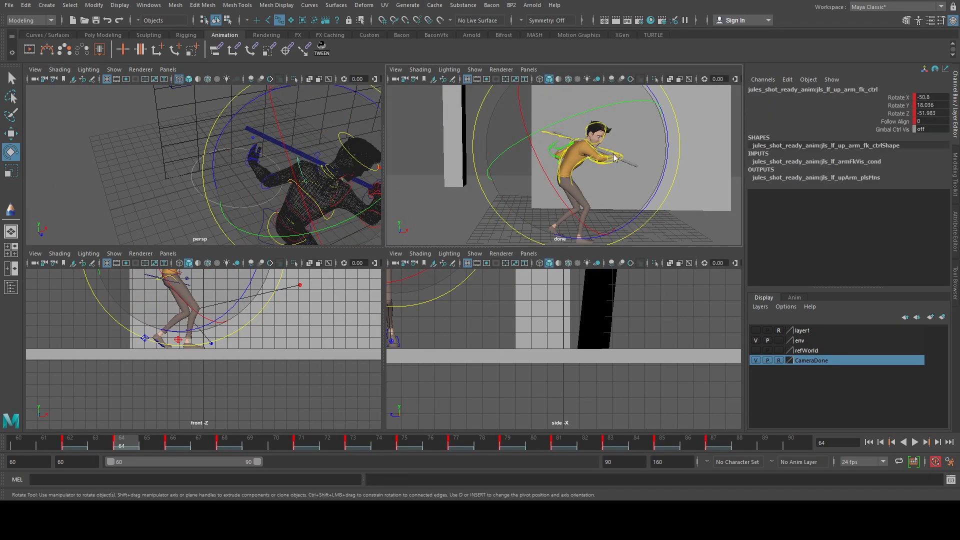
{"action": "key", "text": "space"}
{"action": "left_click_drag", "start_coordinate": [484, 222], "coordinate": [445, 232]}
{"action": "key", "text": "comma"}
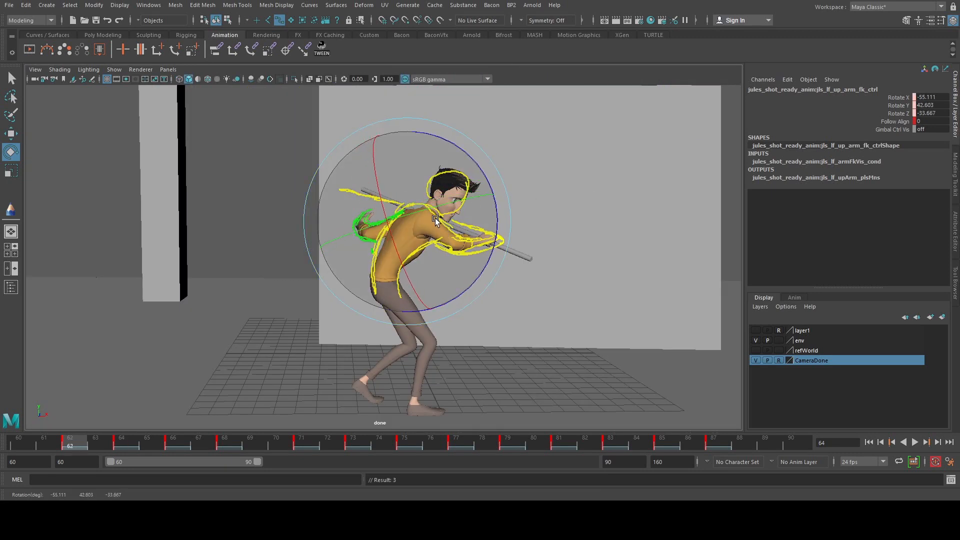
- Reset the rotations of the left upper arm FK and clavicle controls to 0 at frame 66
{"action": "key", "text": "period"}
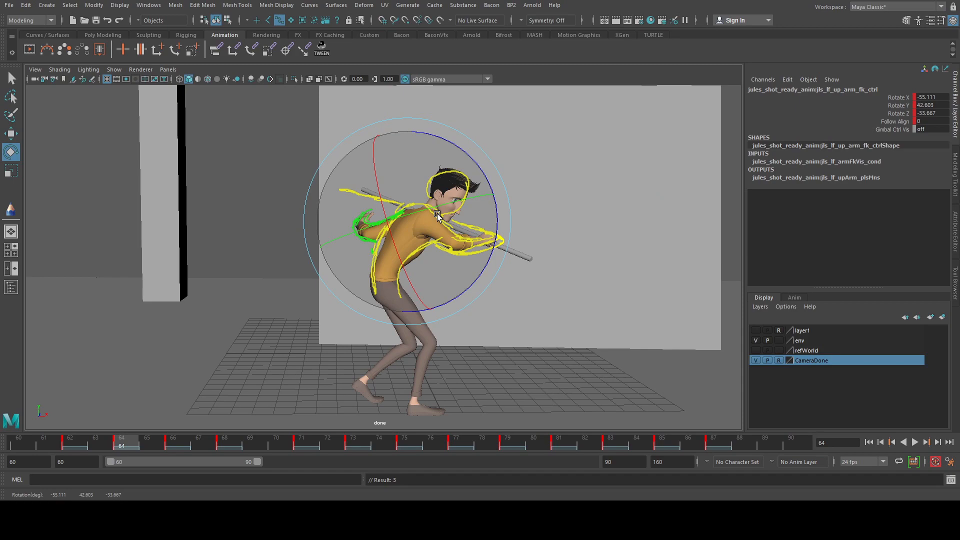
{"action": "key", "text": "period"}
{"action": "key", "text": "space"}
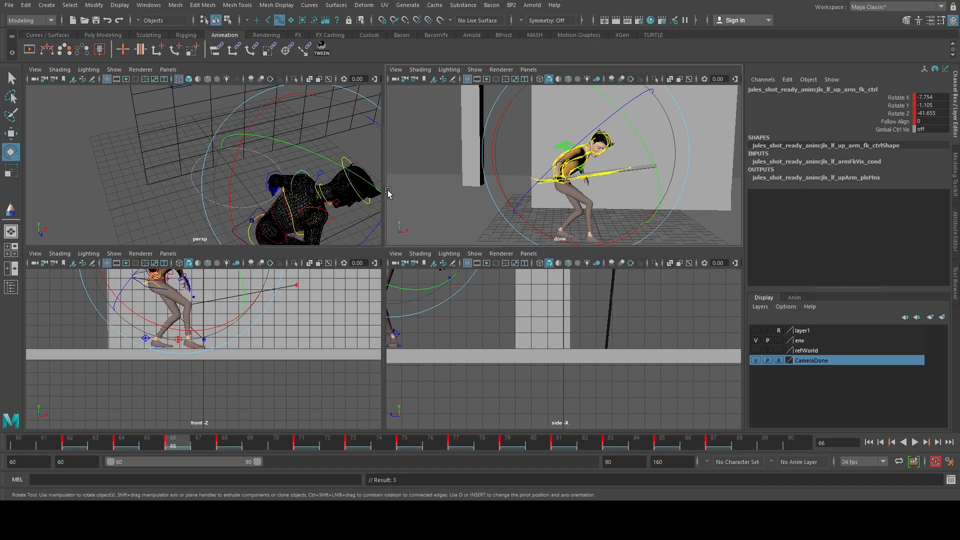
{"action": "key", "text": "space"}
{"action": "left_click_drag", "start_coordinate": [330, 169], "coordinate": [290, 155], "text": "alt"}
{"action": "key", "text": "q"}
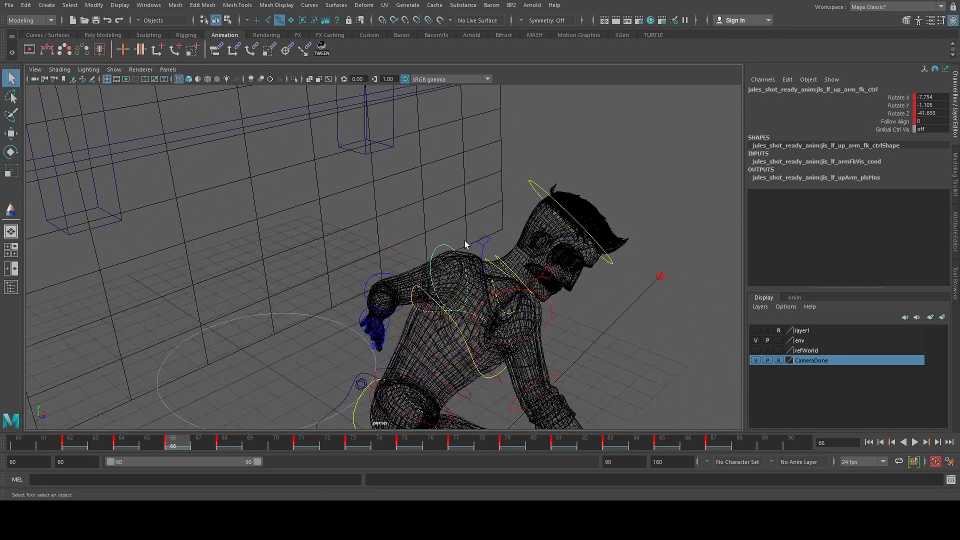
{"action": "left_click", "coordinate": [492, 247], "text": "shift"}
{"action": "left_click_drag", "start_coordinate": [932, 97], "coordinate": [935, 115]}
{"action": "key", "text": "Return"}
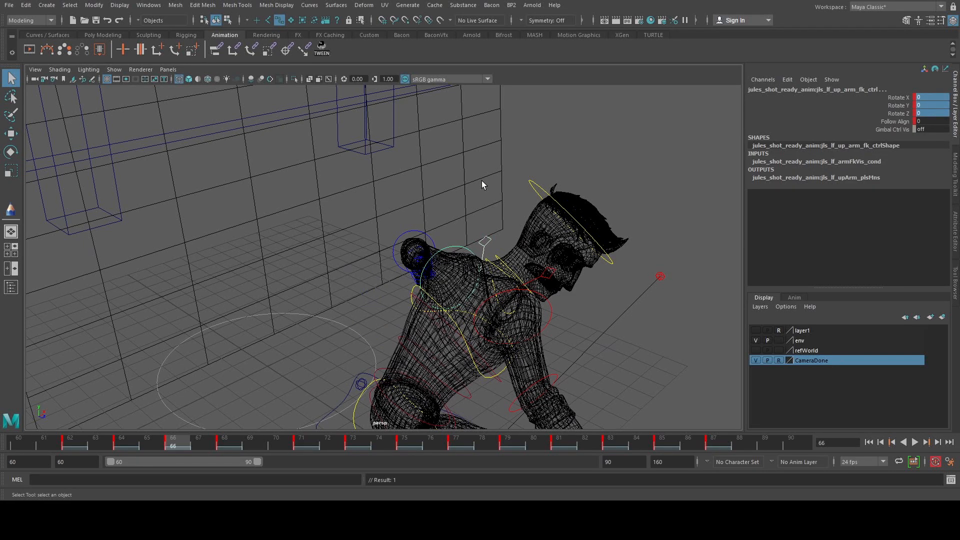
- Rotate the left upper arm FK and clavicle controls together at frame 66, bringing the upper arm to about -1.6, 14.4, -6.0
{"action": "key", "text": "e"}
{"action": "left_click_drag", "start_coordinate": [470, 292], "coordinate": [490, 283]}
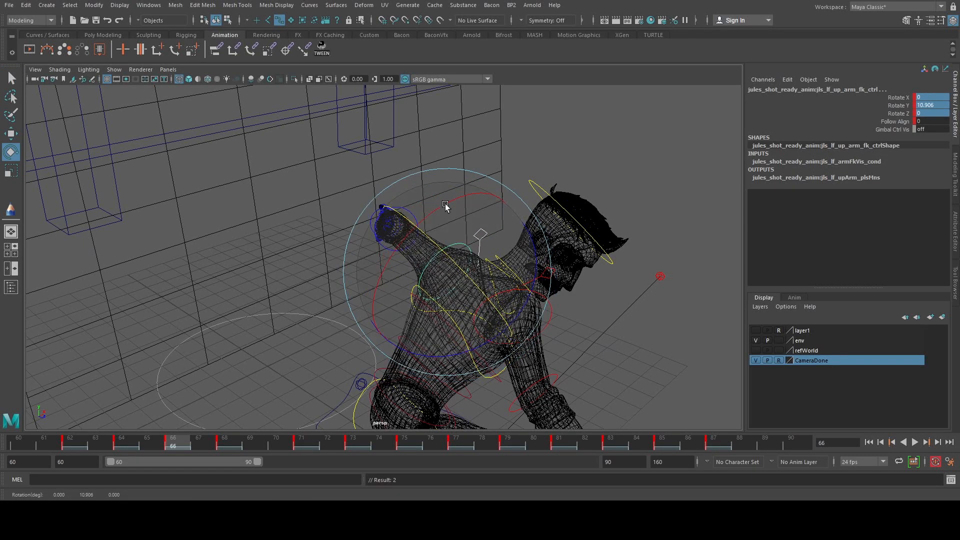
{"action": "key", "text": "space"}
{"action": "key", "text": "space"}
{"action": "mouse_move", "coordinate": [436, 260]}
{"action": "left_mouse_down"}
{"action": "mouse_move", "coordinate": [435, 283]}
{"action": "mouse_move", "coordinate": [443, 257]}
{"action": "left_mouse_up"}
{"action": "key", "text": "space"}
{"action": "key", "text": "q"}
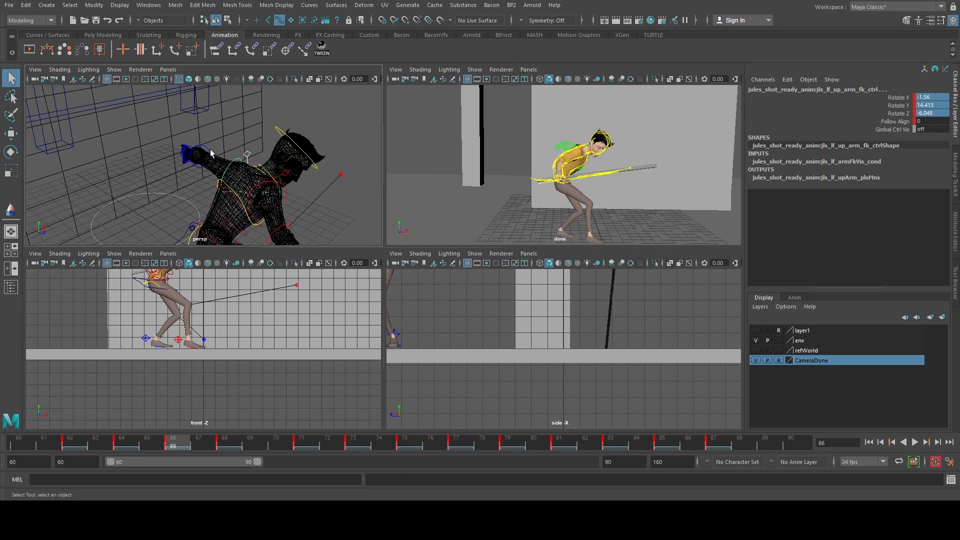
- Rotate the left elbow FK control at frame 66 to about -5.7, 38.3, -37.7 to follow the green arm guide
{"action": "left_click", "coordinate": [209, 151]}
{"action": "key", "text": "e"}
{"action": "left_click_drag", "start_coordinate": [250, 174], "coordinate": [274, 195]}
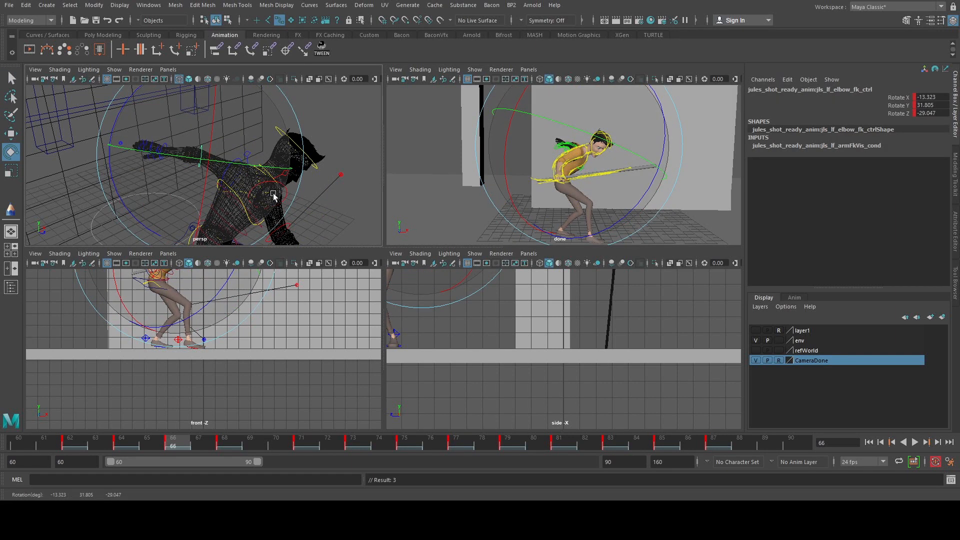
{"action": "key", "text": "ctrl+z"}
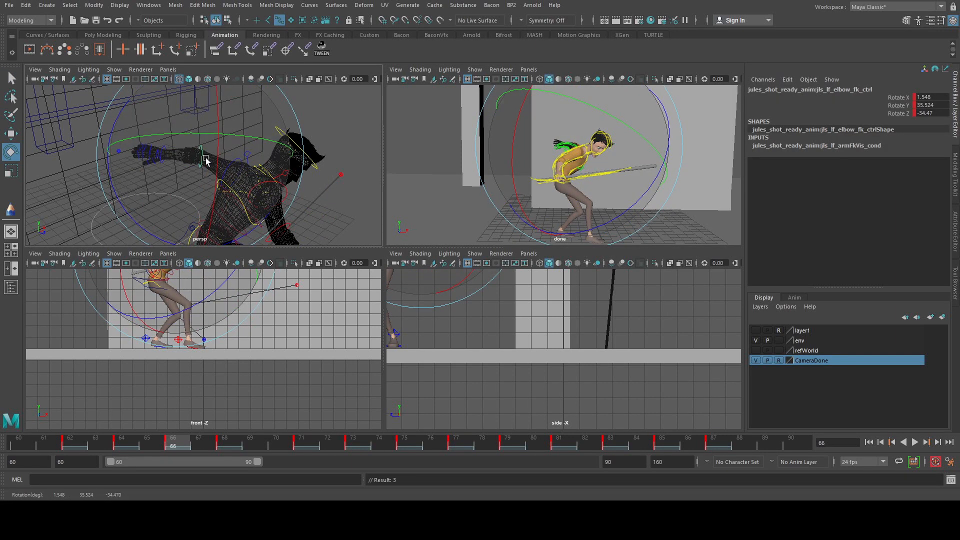
{"action": "left_click_drag", "start_coordinate": [183, 159], "coordinate": [205, 161]}
{"action": "right_click_drag", "start_coordinate": [205, 161], "coordinate": [173, 68], "text": "alt"}
{"action": "key", "text": "space"}
{"action": "left_click_drag", "start_coordinate": [484, 242], "coordinate": [463, 244]}
{"action": "key", "text": "q"}
{"action": "key", "text": "space"}
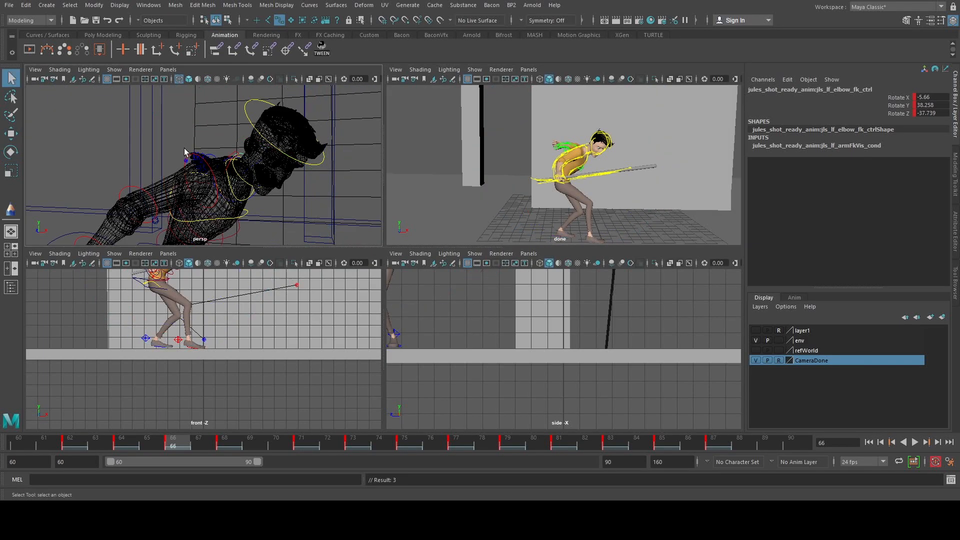
- Rotate the left wrist FK control at frame 66 to about -13.0, -17.1, 3.6, and go to frame 68
{"action": "left_click", "coordinate": [186, 135]}
{"action": "key", "text": "e"}
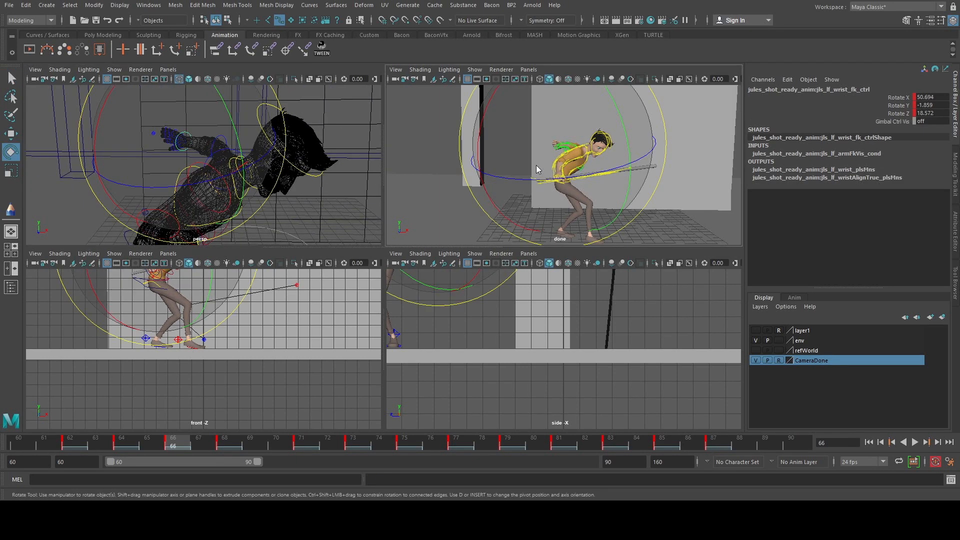
{"action": "key", "text": "space"}
{"action": "left_click_drag", "start_coordinate": [312, 169], "coordinate": [389, 359]}
{"action": "left_click", "coordinate": [230, 440]}
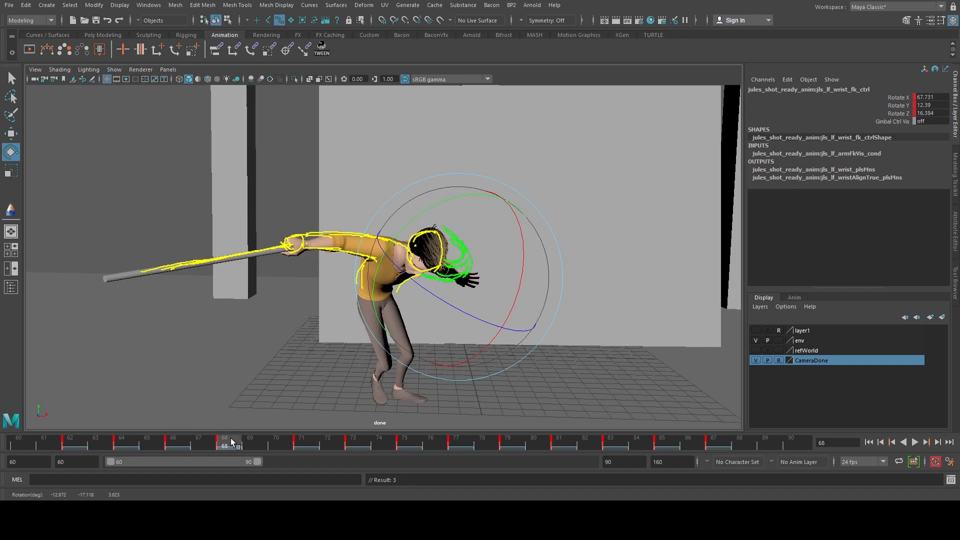
- Try rotating the left wrist FK control in Y at frame 68, and undo the rotation
{"action": "key", "text": "space"}
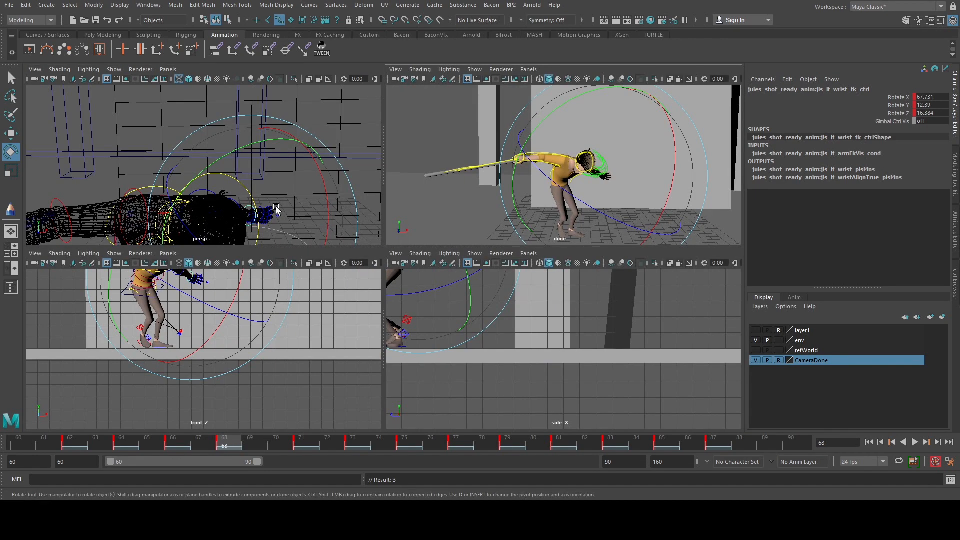
{"action": "left_click_drag", "start_coordinate": [251, 143], "coordinate": [261, 143]}
{"action": "key", "text": "ctrl+z"}
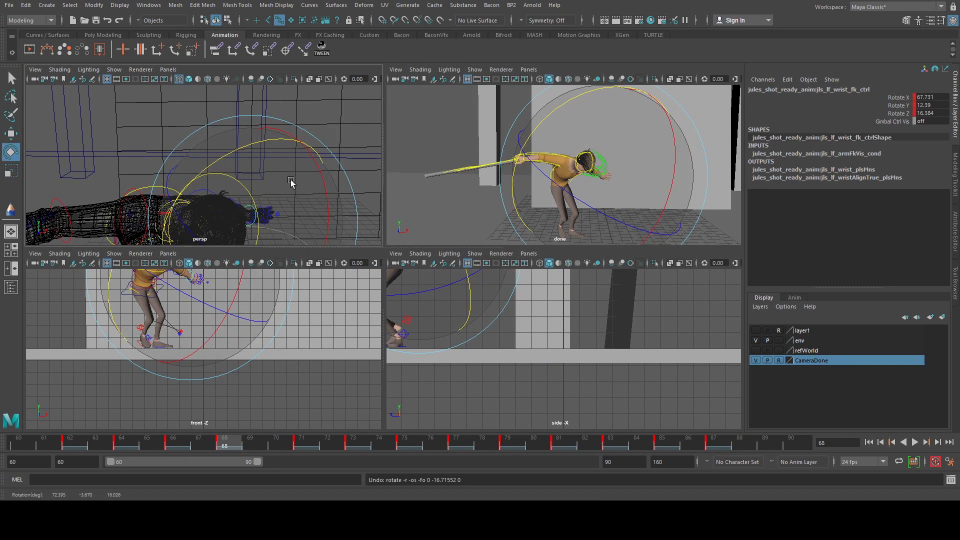
- Zero the left elbow FK rotations at frame 68 and bend the elbow to about 39.8 in Z
{"action": "middle_click_drag", "start_coordinate": [291, 183], "coordinate": [278, 144], "text": "alt"}
{"action": "left_click_drag", "start_coordinate": [278, 143], "coordinate": [275, 124], "text": "alt"}
{"action": "key", "text": "q"}
{"action": "left_click", "coordinate": [277, 131]}
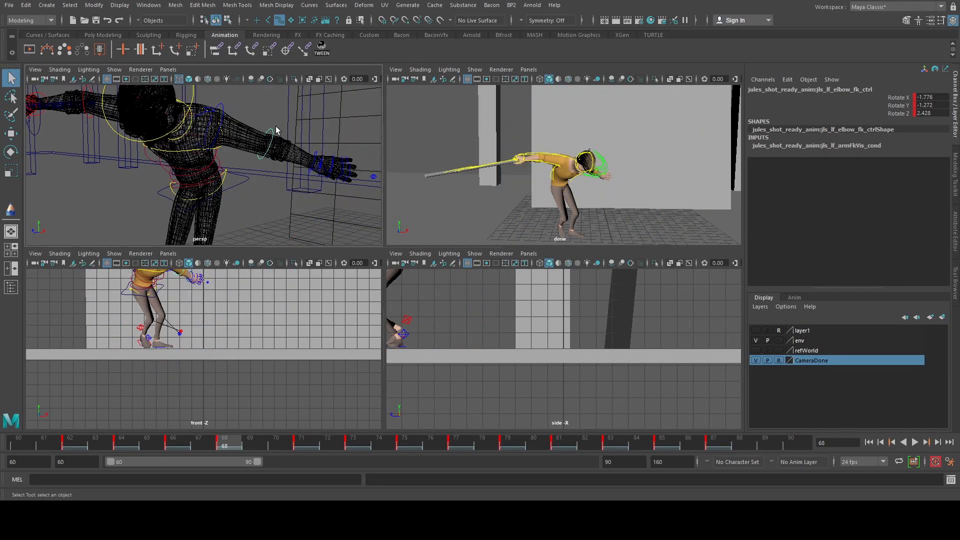
{"action": "scroll", "coordinate": [278, 131], "scroll_direction": "down", "scroll_amount": 5}
{"action": "key", "text": "e"}
{"action": "left_click", "coordinate": [310, 123]}
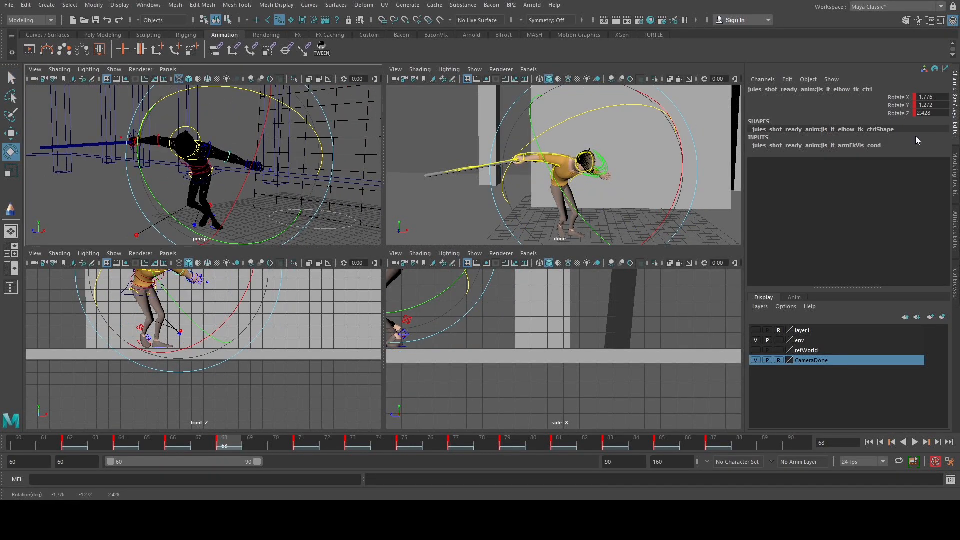
{"action": "left_click_drag", "start_coordinate": [927, 95], "coordinate": [924, 115]}
{"action": "type", "text": "0"}
{"action": "key", "text": "Return"}
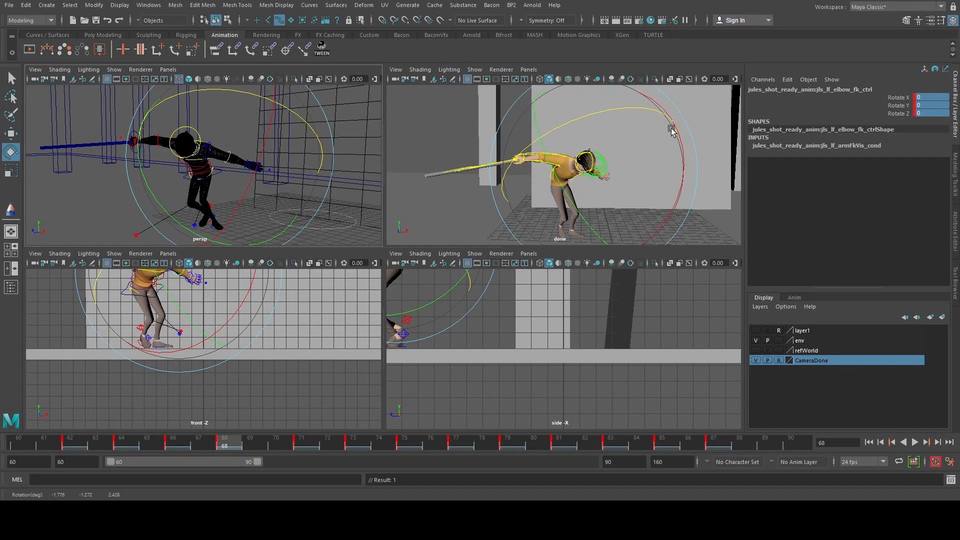
{"action": "mouse_move", "coordinate": [292, 111]}
{"action": "left_mouse_down"}
{"action": "mouse_move", "coordinate": [218, 88]}
{"action": "mouse_move", "coordinate": [278, 120]}
{"action": "left_mouse_up"}
- Rotate the left wrist FK control at frame 68 to about 73.0, 8.8, 2.4
{"action": "right_click_drag", "start_coordinate": [220, 123], "coordinate": [250, 127], "text": "alt"}
{"action": "left_click_drag", "start_coordinate": [251, 127], "coordinate": [267, 153], "text": "alt"}
{"action": "key", "text": "q"}
{"action": "left_click", "coordinate": [270, 150]}
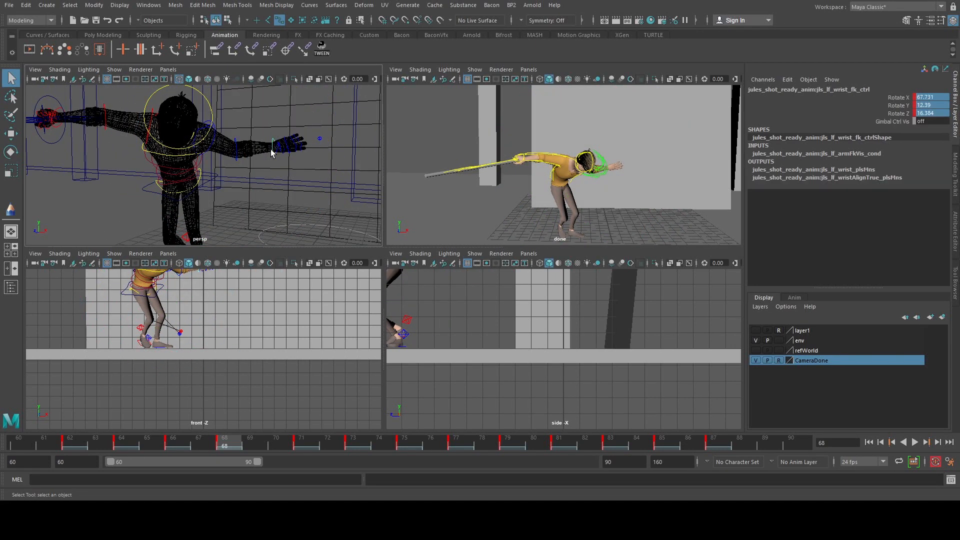
{"action": "key", "text": "e"}
{"action": "key", "text": "space"}
{"action": "left_click_drag", "start_coordinate": [433, 284], "coordinate": [467, 280]}
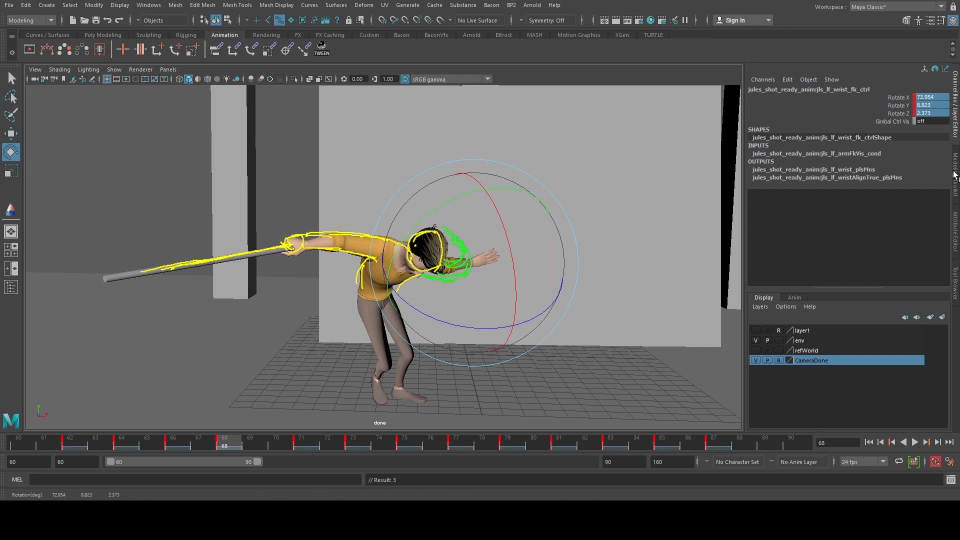
- Zero the left wrist FK rotations at frame 68, and rotate the wrist to about 89.5 in X and -42.1 in Z
{"action": "type", "text": "0"}
{"action": "key", "text": "Return"}
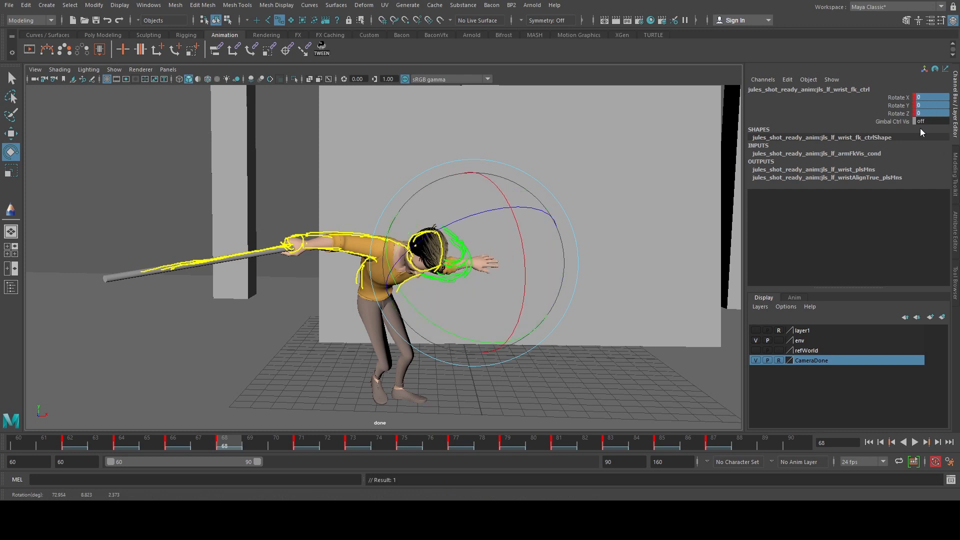
{"action": "left_click_drag", "start_coordinate": [515, 220], "coordinate": [505, 340]}
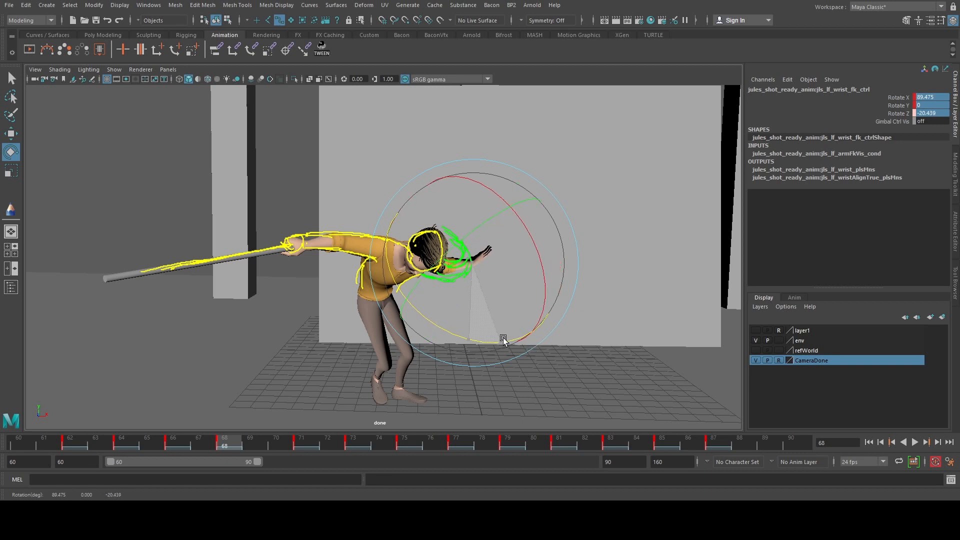
{"action": "key", "text": "ctrl+a"}
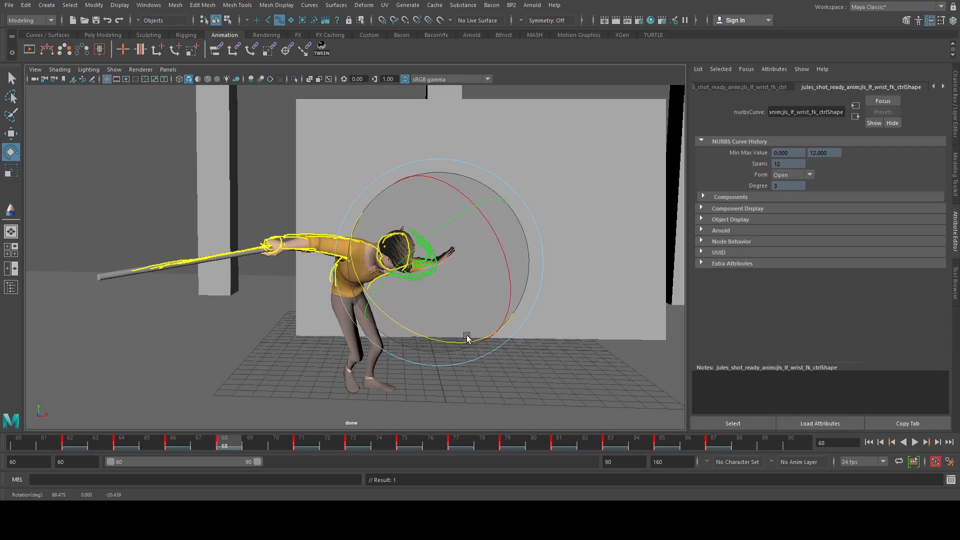
{"action": "left_click_drag", "start_coordinate": [450, 339], "coordinate": [518, 346]}
{"action": "key", "text": "ctrl+a"}
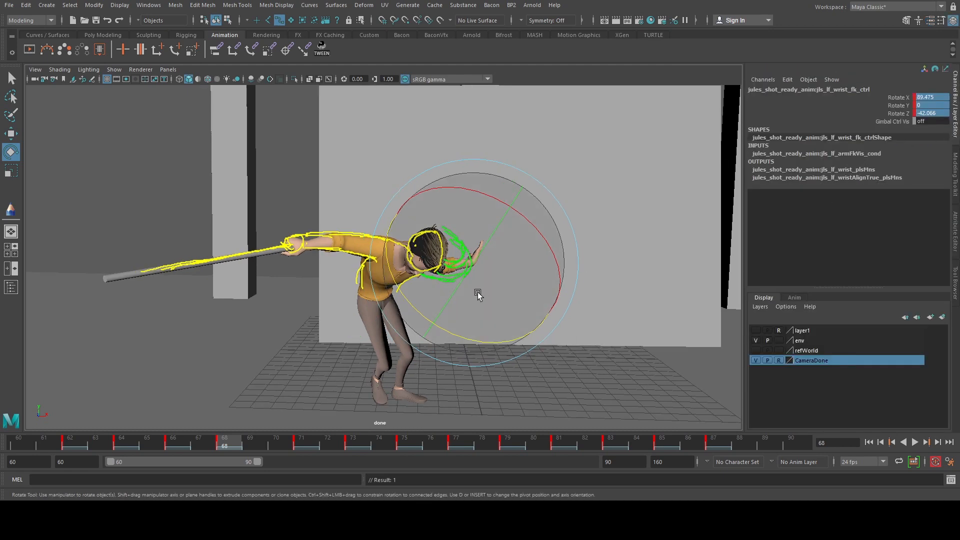
- Rotate the left clavicle control at frame 68 to about -4.6 in Y
{"action": "key", "text": "space"}
{"action": "left_click_drag", "start_coordinate": [228, 160], "coordinate": [175, 138], "text": "alt"}
{"action": "key", "text": "q"}
{"action": "left_click", "coordinate": [206, 127]}
{"action": "key", "text": "e"}
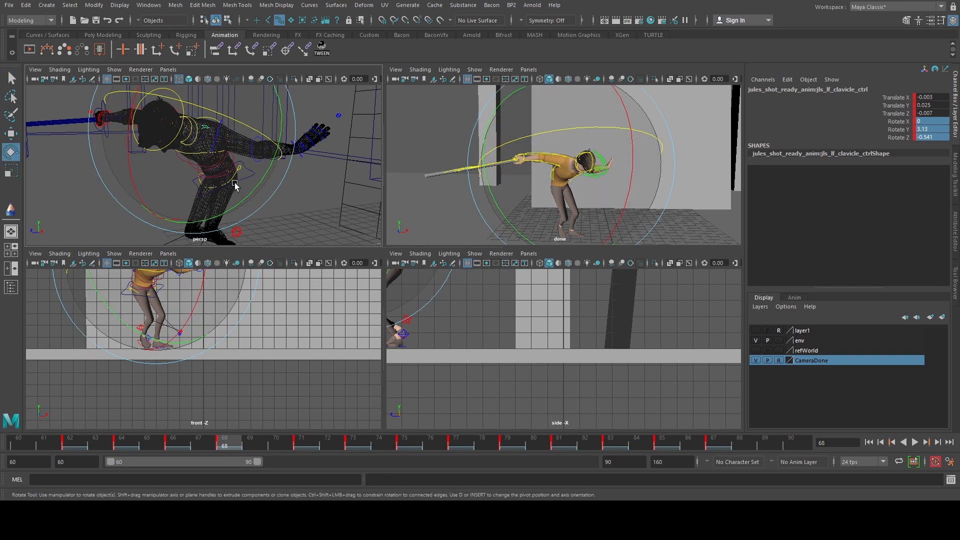
{"action": "left_click_drag", "start_coordinate": [249, 194], "coordinate": [238, 213]}
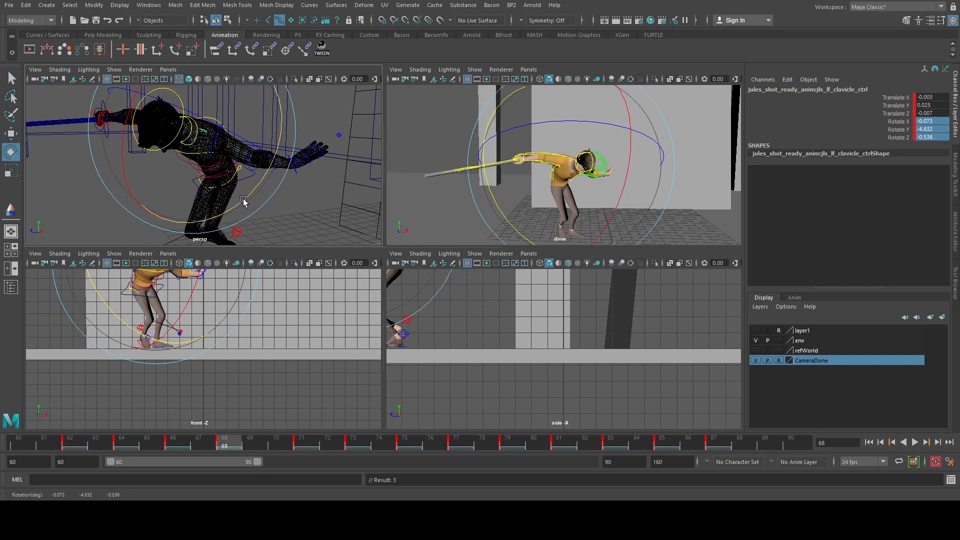
- Rotate the left upper arm FK control at frame 68 to about -50.2, 4.9, -16.6 toward the green arm guide
{"action": "key", "text": "q"}
{"action": "left_click", "coordinate": [217, 139]}
{"action": "key", "text": "e"}
{"action": "key", "text": "space"}
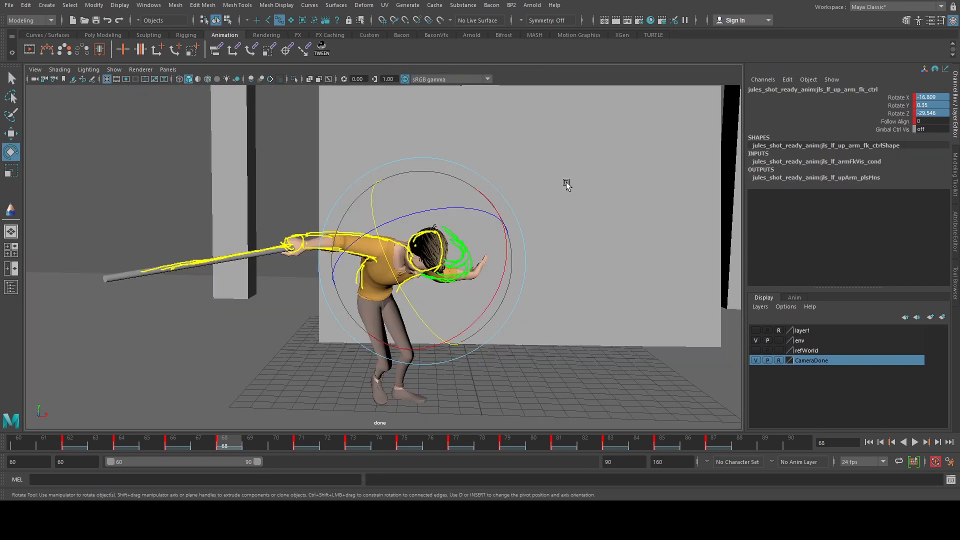
{"action": "left_click_drag", "start_coordinate": [442, 208], "coordinate": [345, 263]}
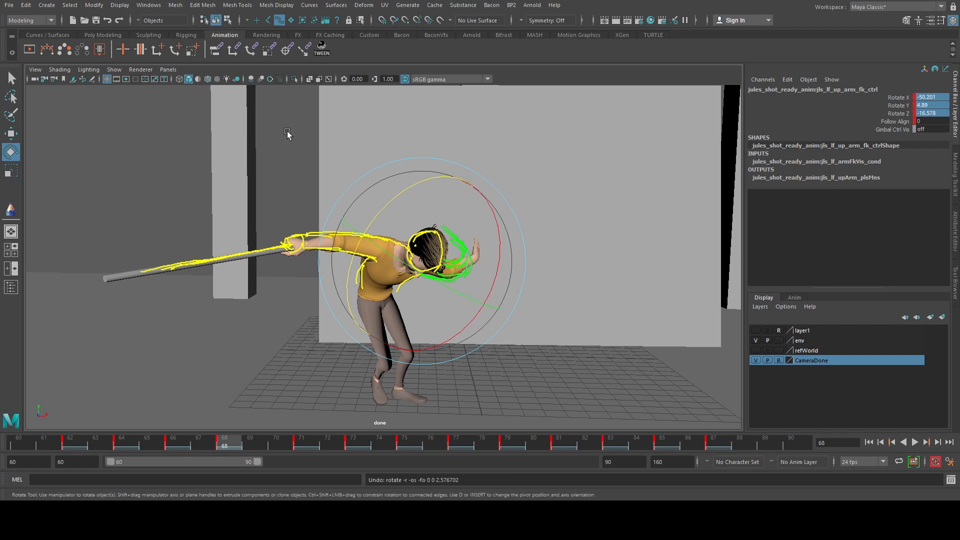
- Reset the rotations of the left elbow and wrist FK controls to 0 at frame 68
{"action": "key", "text": "space"}
{"action": "key", "text": "space"}
{"action": "left_click_drag", "start_coordinate": [243, 158], "coordinate": [247, 158], "text": "alt"}
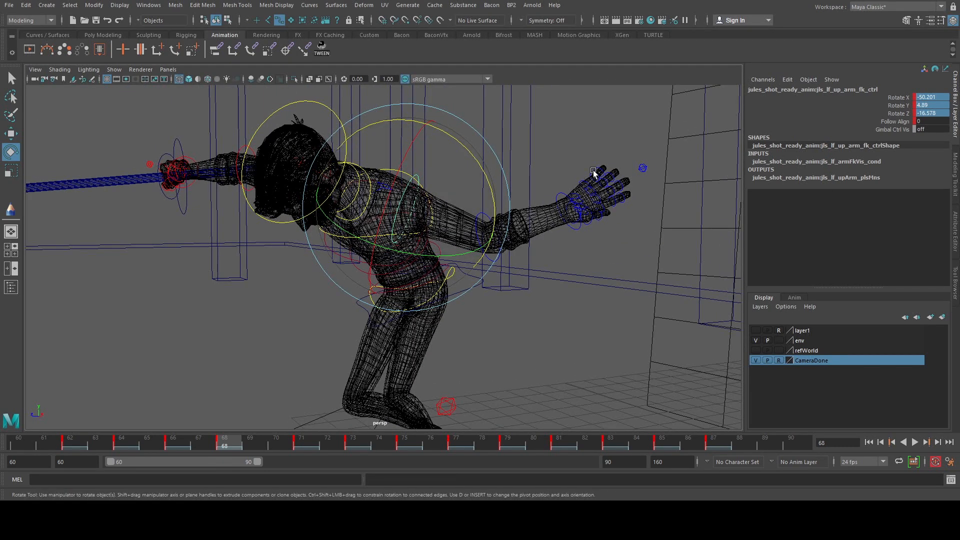
{"action": "left_click", "coordinate": [644, 170]}
{"action": "key", "text": "q"}
{"action": "left_click_drag", "start_coordinate": [578, 230], "coordinate": [580, 232]}
{"action": "left_click", "coordinate": [499, 250], "text": "shift"}
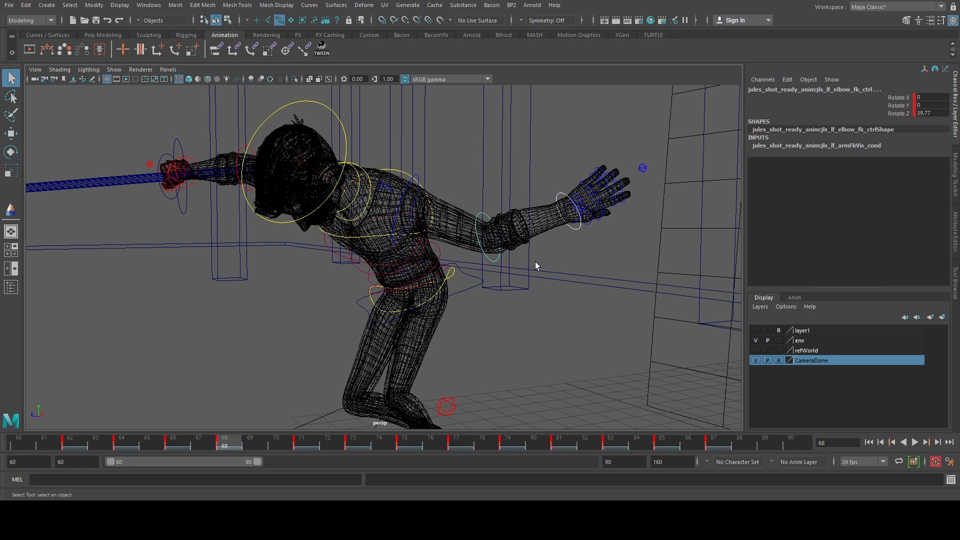
{"action": "left_click_drag", "start_coordinate": [940, 99], "coordinate": [932, 111]}
{"action": "type", "text": "0"}
{"action": "key", "text": "Return"}
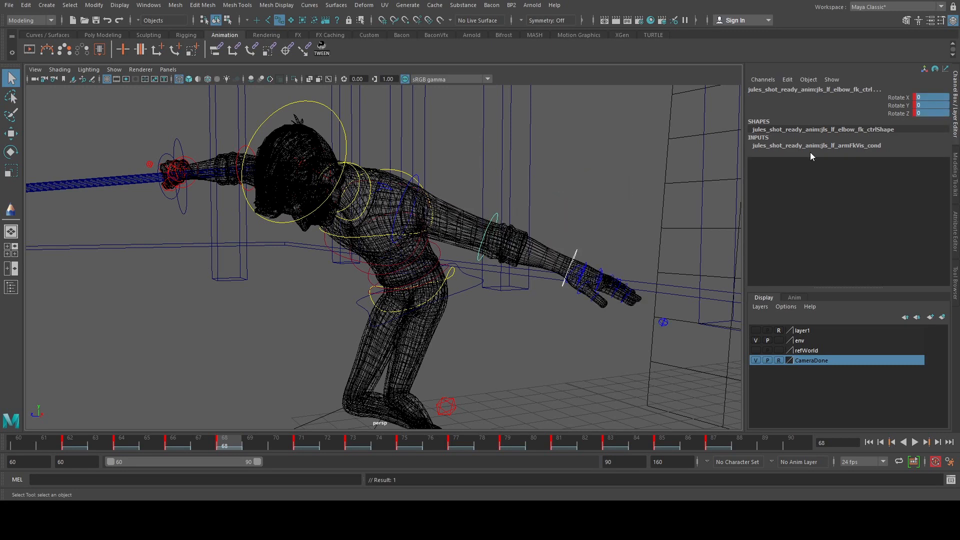
- Adjust the Arm Stretch attribute on the left arm control at frame 68
{"action": "left_click", "coordinate": [663, 322]}
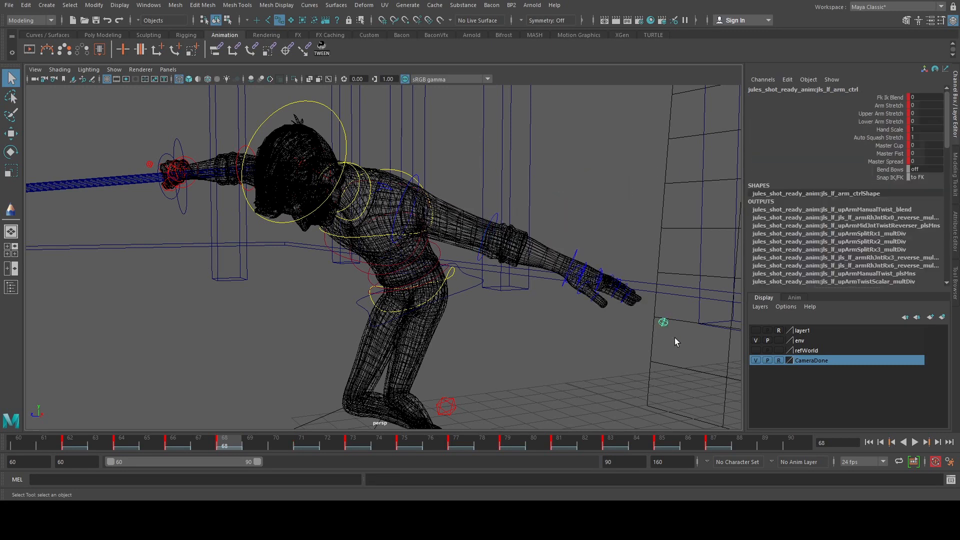
{"action": "left_click", "coordinate": [890, 106]}
{"action": "middle_click_drag", "start_coordinate": [649, 123], "coordinate": [386, 159]}
- Rotate the left upper arm FK control at frame 68 to about 55.2, 10.3, -24.9 to follow the green arm guide
{"action": "left_click", "coordinate": [412, 182]}
{"action": "key", "text": "space"}
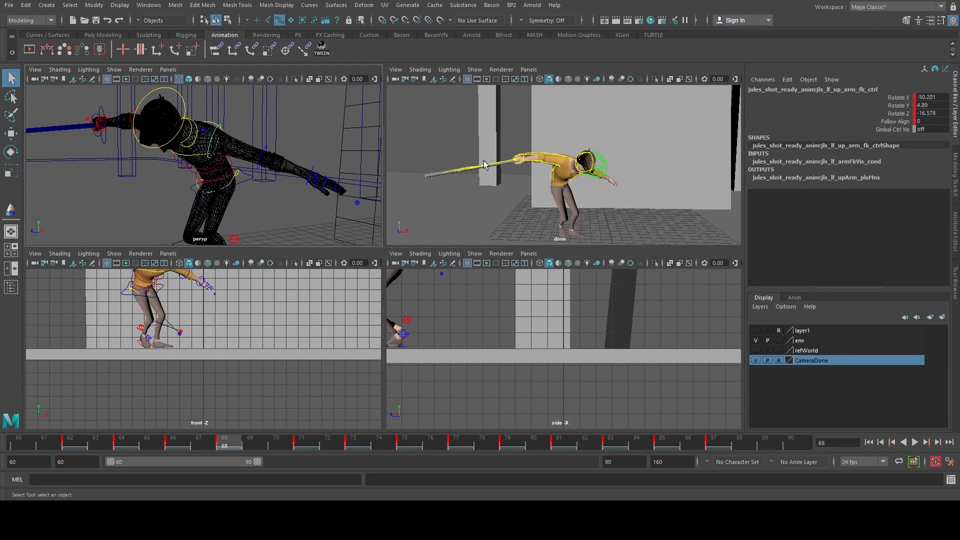
{"action": "key", "text": "space"}
{"action": "key", "text": "e"}
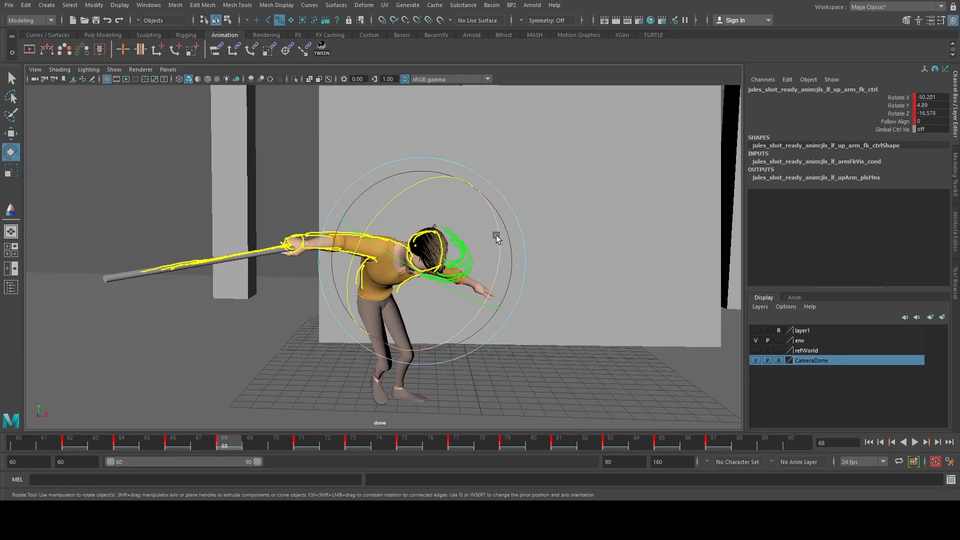
{"action": "left_click_drag", "start_coordinate": [496, 235], "coordinate": [379, 220]}
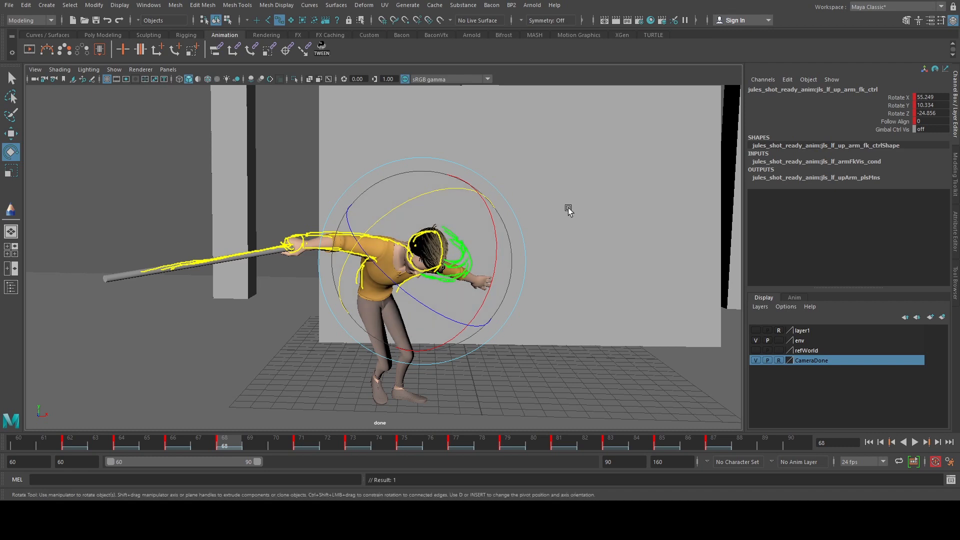
- Rotate the left elbow and wrist FK controls together at frame 68 to about 0, 12.6, -32.2 toward the green arm guide
{"action": "key", "text": "q"}
{"action": "key", "text": "space"}
{"action": "left_click", "coordinate": [265, 151]}
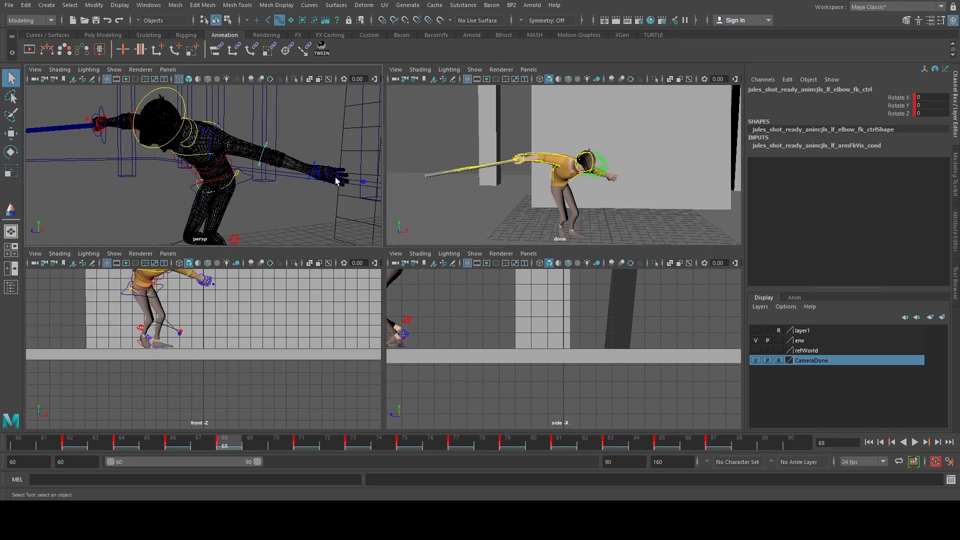
{"action": "left_click", "coordinate": [310, 181]}
{"action": "key", "text": "space"}
{"action": "key", "text": "e"}
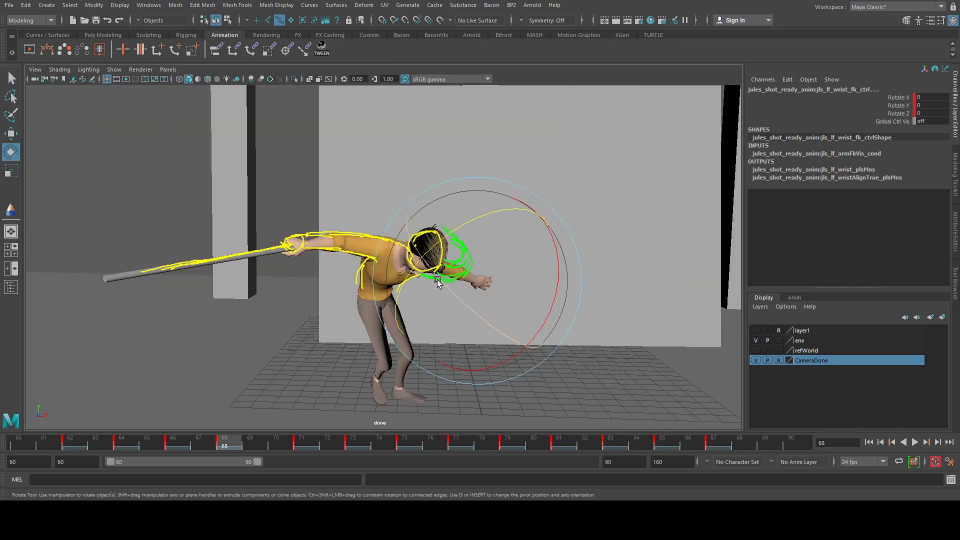
{"action": "left_click_drag", "start_coordinate": [404, 265], "coordinate": [503, 327]}
- Rotate the left wrist FK control alone to about -36.1, 16.0, -27.3 and key it at frame 68
{"action": "key", "text": "space"}
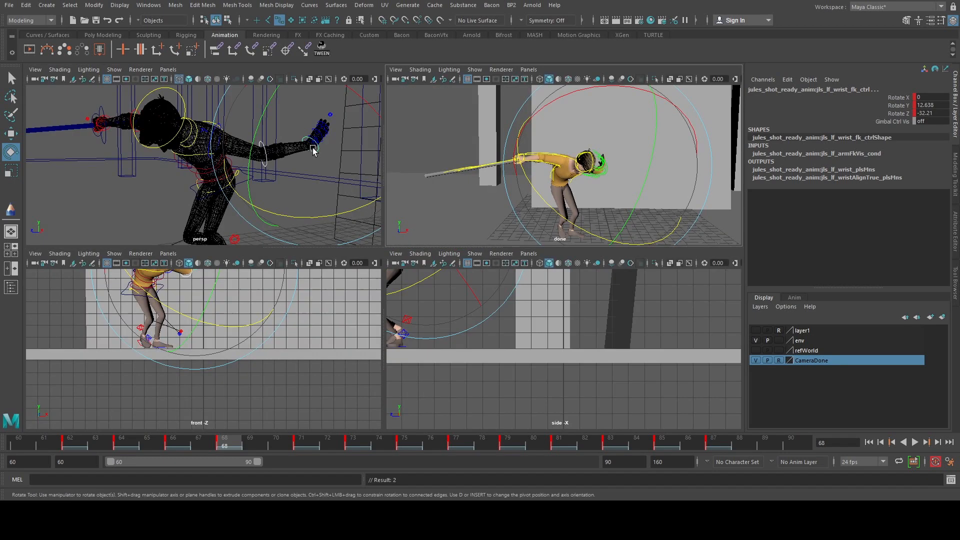
{"action": "key", "text": "q"}
{"action": "key", "text": "e"}
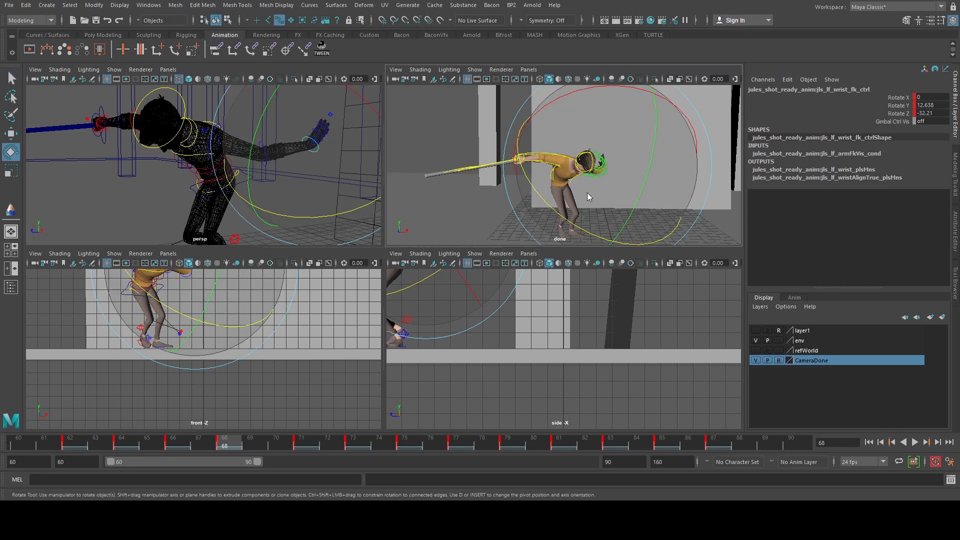
{"action": "key", "text": "space"}
{"action": "left_click_drag", "start_coordinate": [508, 218], "coordinate": [411, 182]}
{"action": "key", "text": "s"}
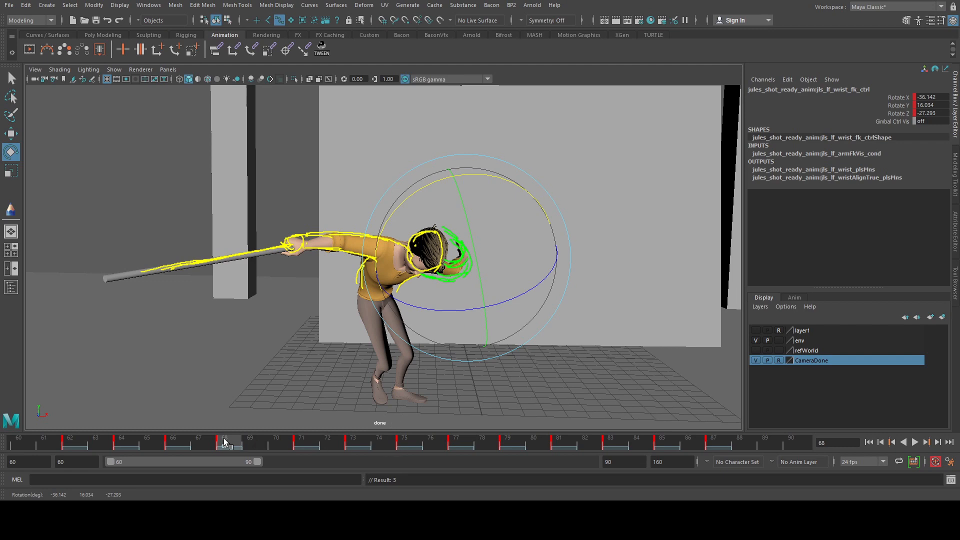
- Play forward from frame 68 to frame 71 and set the left arm control's Arm Stretch to 0 there
{"action": "key", "text": "alt+v"}
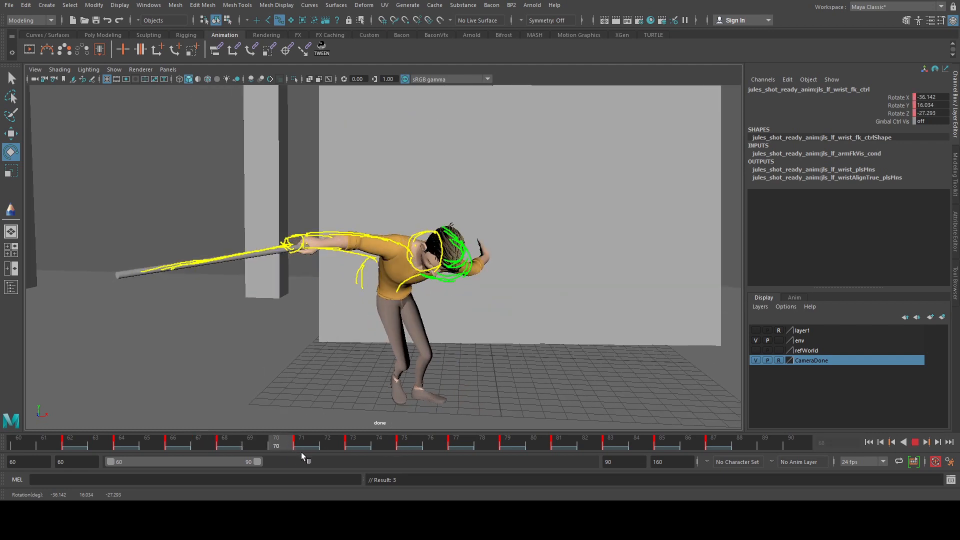
{"action": "key", "text": "alt+v"}
{"action": "key", "text": "q"}
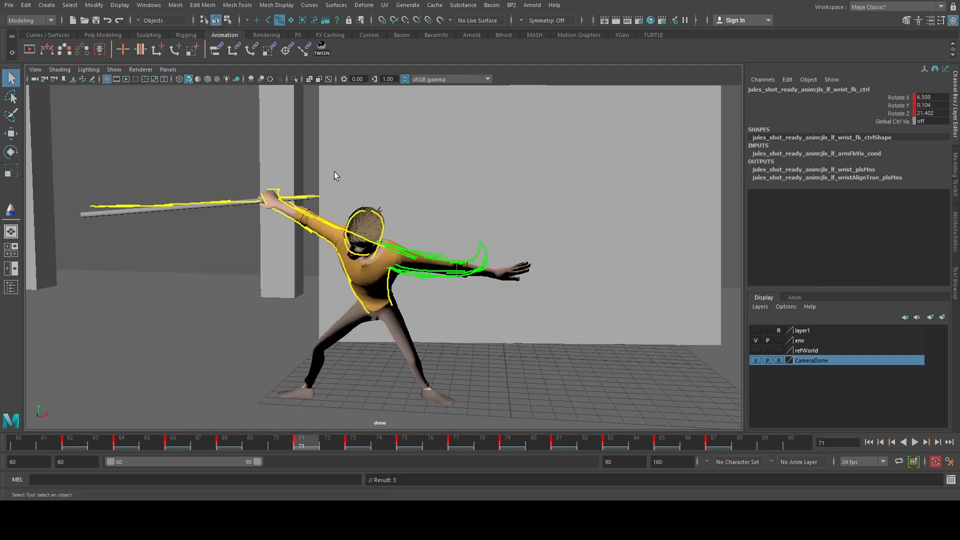
{"action": "key", "text": "space"}
{"action": "left_click", "coordinate": [247, 150]}
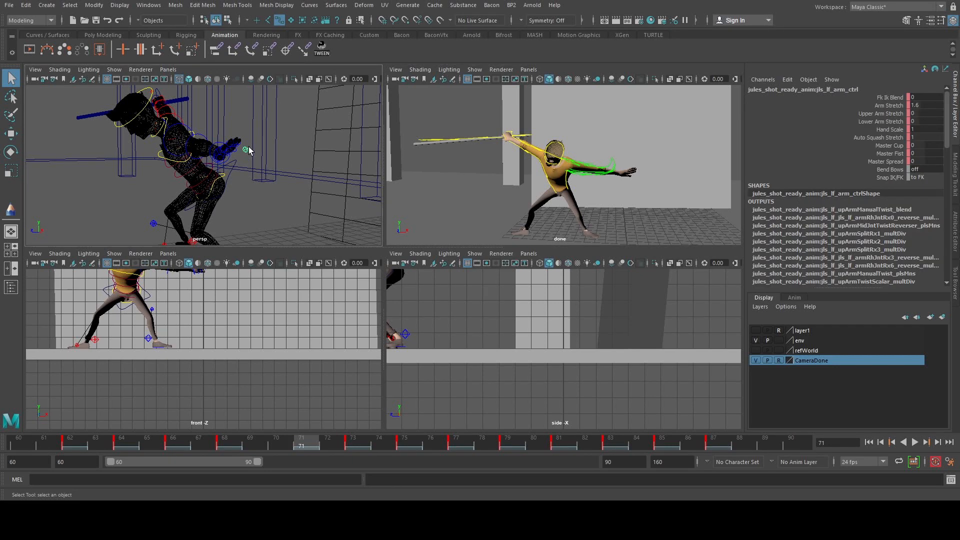
{"action": "left_click", "coordinate": [939, 104]}
{"action": "type", "text": "1"}
{"action": "key", "text": "Return"}
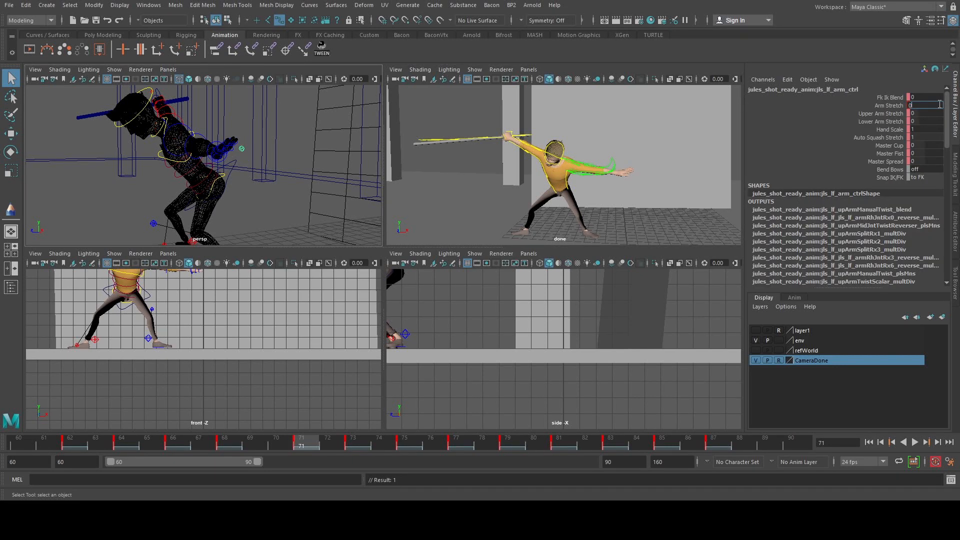
{"action": "key", "text": "Return"}
- Rotate the left elbow FK control at frame 71 toward the green arm guide
{"action": "left_click_drag", "start_coordinate": [214, 142], "coordinate": [235, 133], "text": "alt"}
{"action": "left_click", "coordinate": [190, 133]}
{"action": "key", "text": "e"}
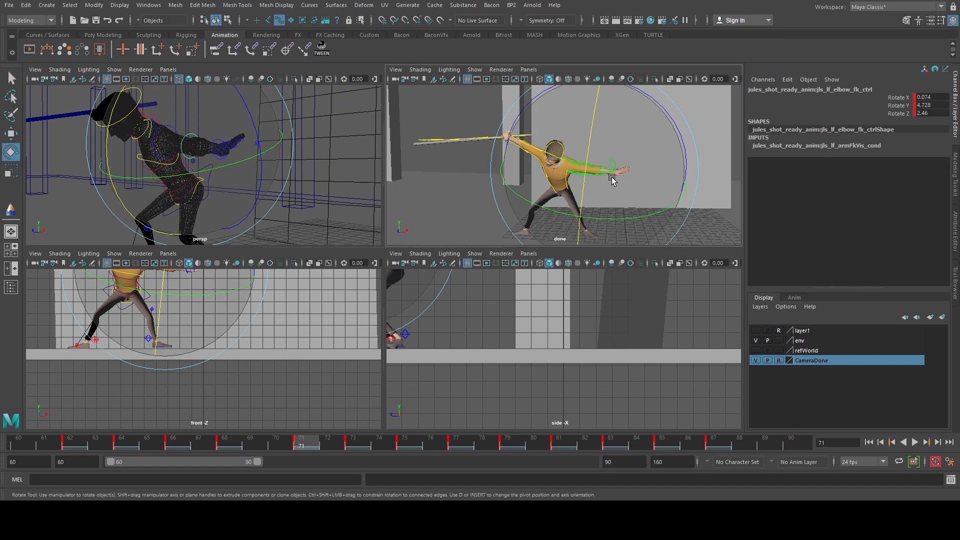
{"action": "key", "text": "space"}
{"action": "left_click_drag", "start_coordinate": [455, 287], "coordinate": [514, 287]}
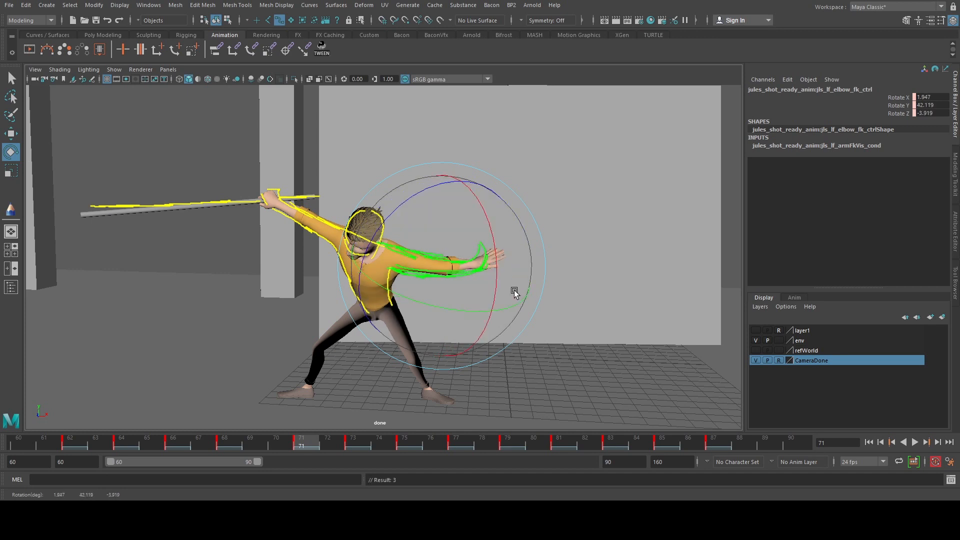
{"action": "left_click_drag", "start_coordinate": [367, 215], "coordinate": [375, 220]}
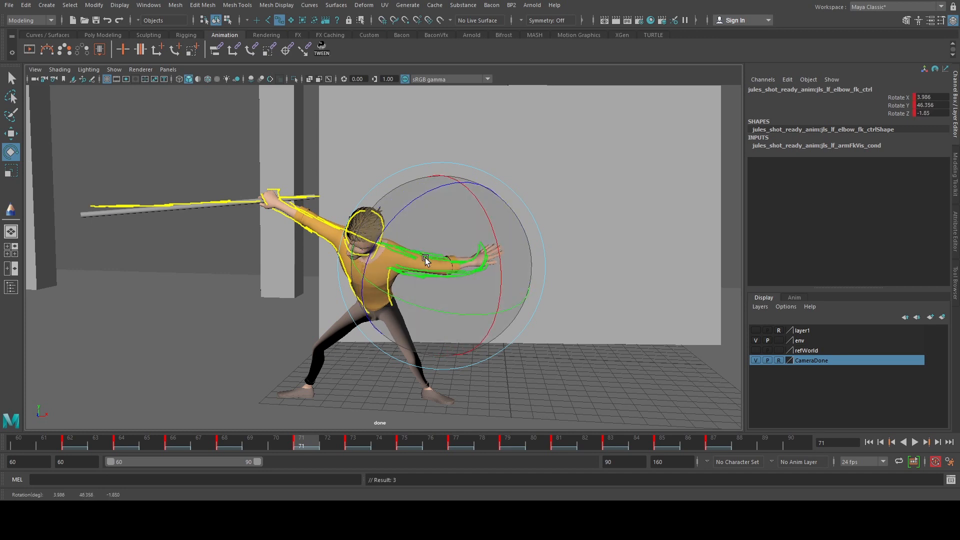
{"action": "key", "text": "ctrl+z"}
{"action": "key", "text": "ctrl+z"}
{"action": "key", "text": "ctrl+z"}
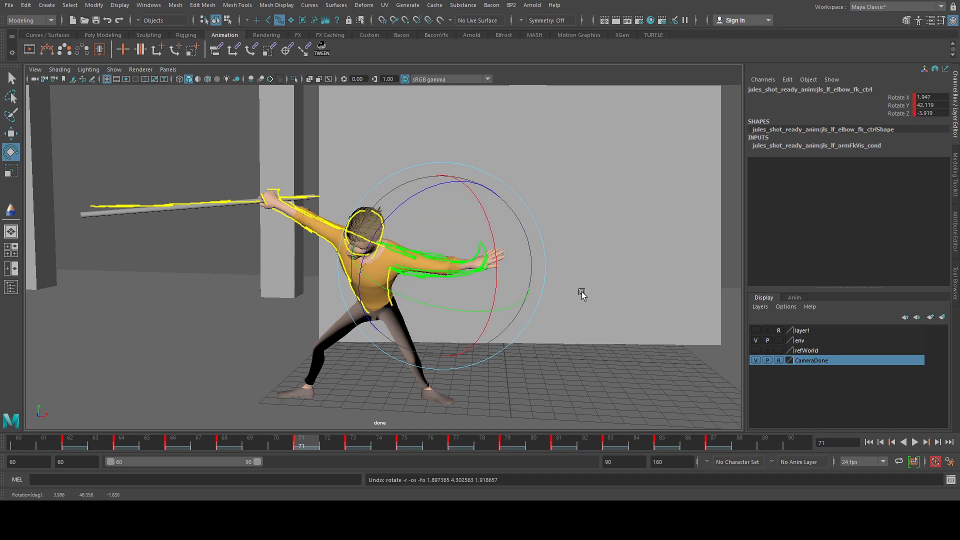
- At frame 71, rotate the left wrist control to about X -5.2, Y -4.4, Z 34.9 so the hand bends upward
{"action": "key", "text": "space"}
{"action": "key", "text": "q"}
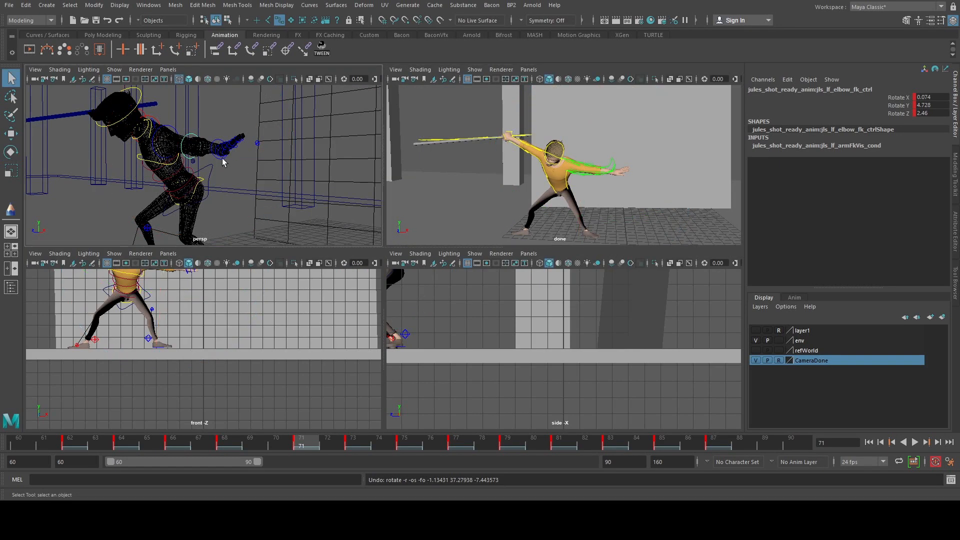
{"action": "left_click", "coordinate": [221, 158], "text": "shift"}
{"action": "key", "text": "e"}
{"action": "key", "text": "space"}
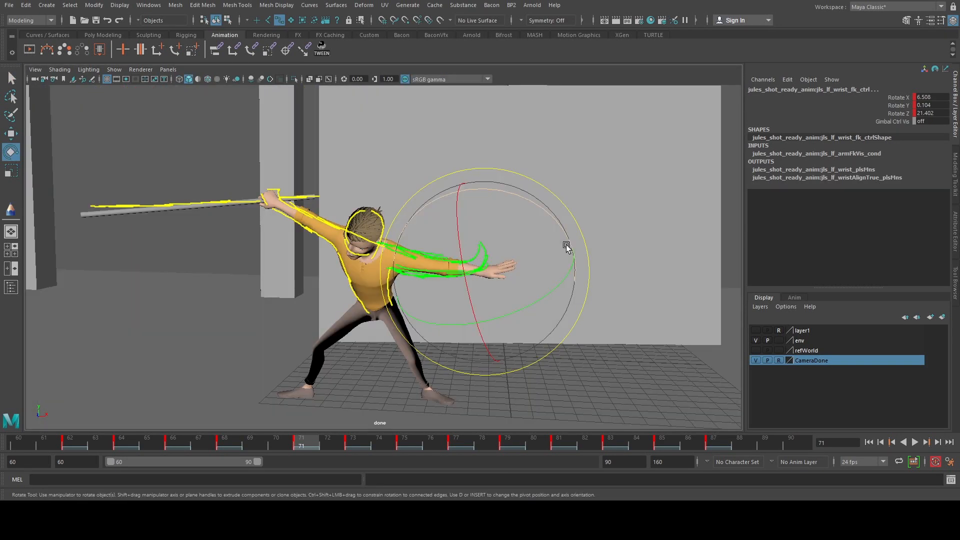
{"action": "left_click_drag", "start_coordinate": [568, 242], "coordinate": [461, 255]}
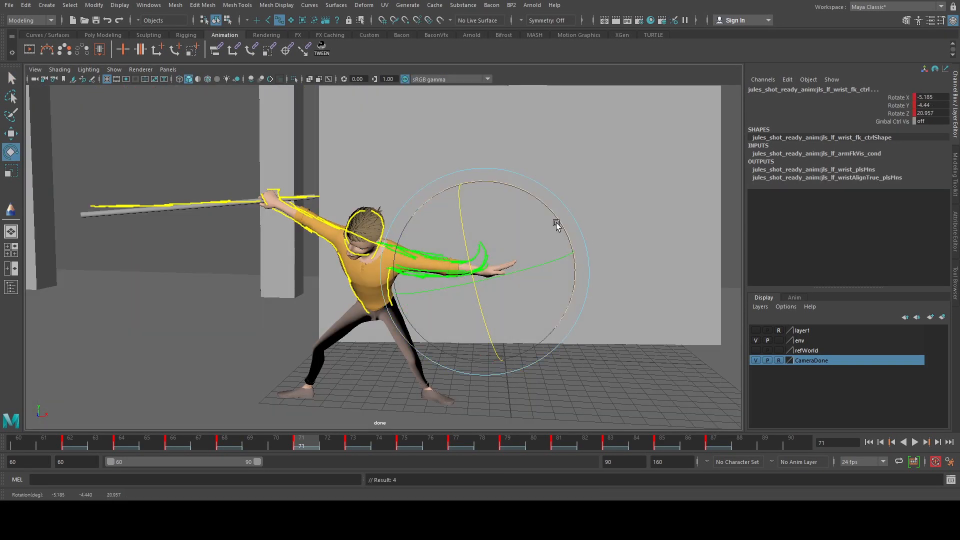
{"action": "left_click_drag", "start_coordinate": [555, 223], "coordinate": [557, 187]}
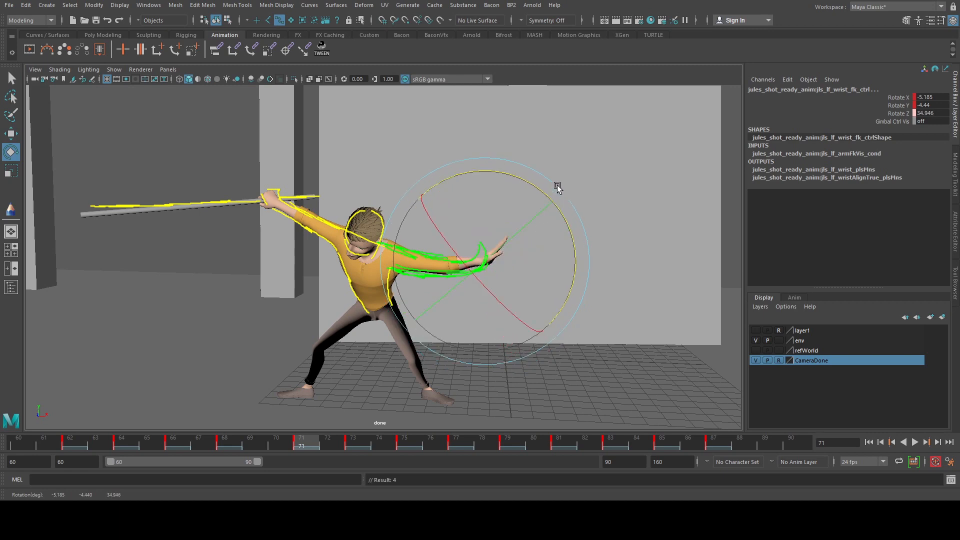
{"action": "key", "text": "q"}
- Move the left clavicle control at frame 71 to about X 0.002, Y 0.008, Z 0.006 to fit the shoulder to the drawn outline
{"action": "key", "text": "space"}
{"action": "left_click_drag", "start_coordinate": [186, 135], "coordinate": [269, 135], "text": "alt"}
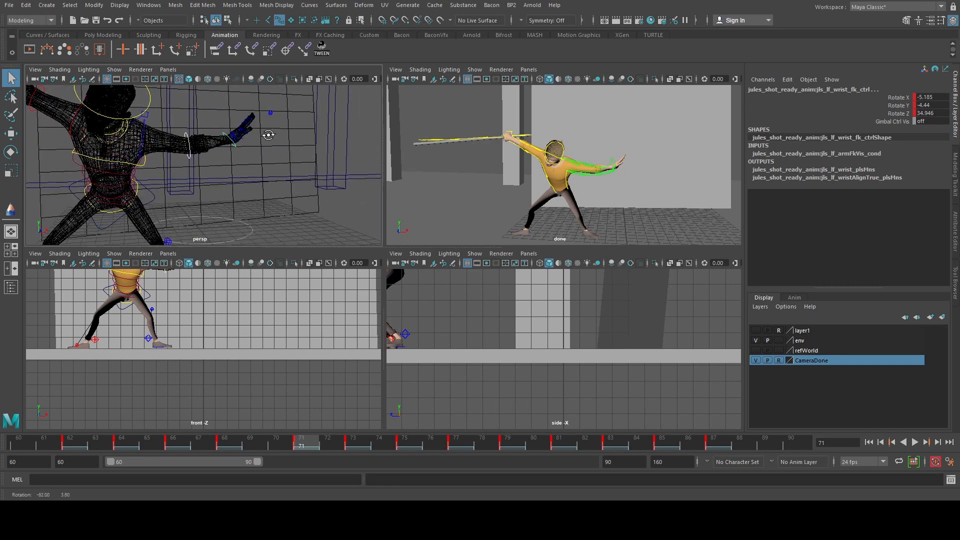
{"action": "left_click", "coordinate": [146, 116]}
{"action": "key", "text": "e"}
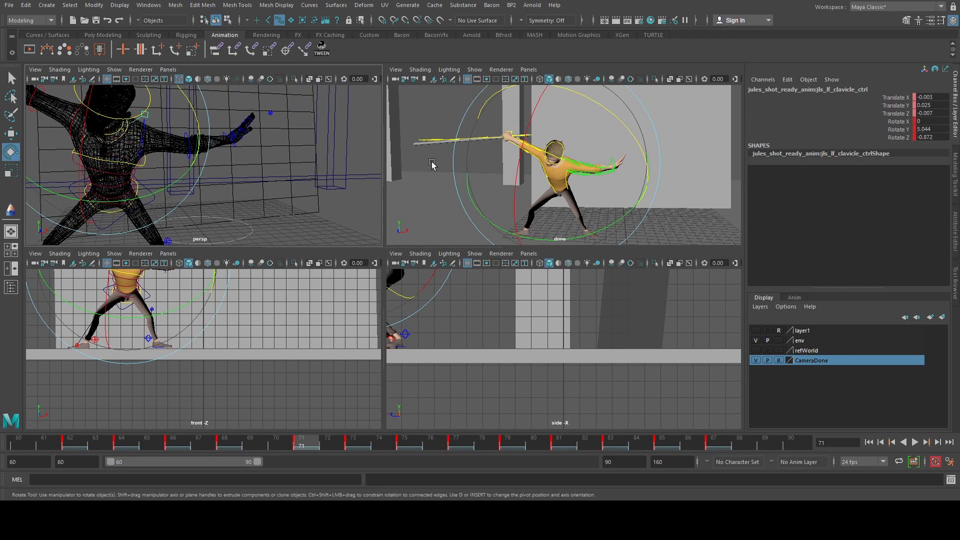
{"action": "key", "text": "space"}
{"action": "left_click_drag", "start_coordinate": [443, 290], "coordinate": [420, 294]}
{"action": "key", "text": "ctrl+z"}
{"action": "key", "text": "w"}
{"action": "mouse_move", "coordinate": [383, 234]}
{"action": "middle_mouse_down"}
{"action": "mouse_move", "coordinate": [369, 215]}
{"action": "mouse_move", "coordinate": [380, 219]}
{"action": "middle_mouse_up"}
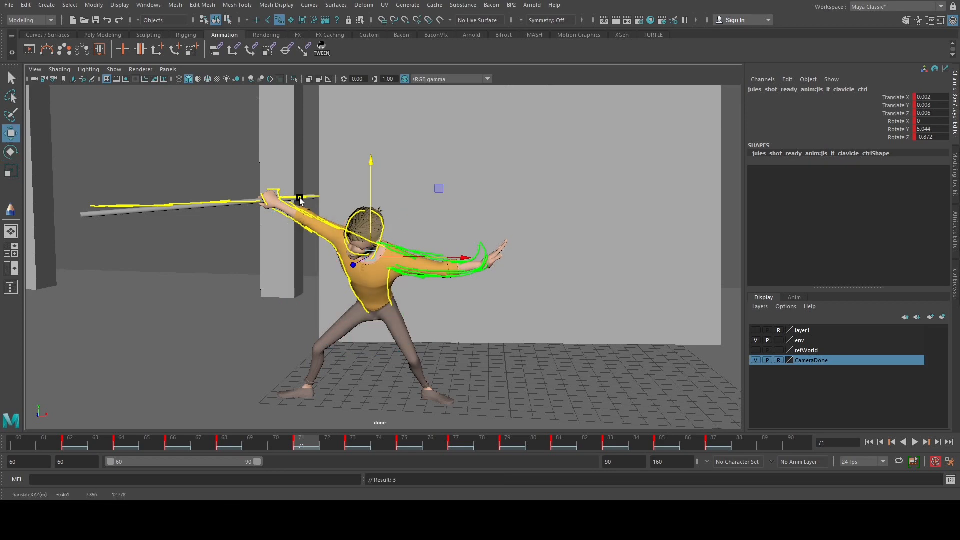
{"action": "key", "text": "q"}
- Rotate the left upper-arm control at frame 71 to about X -64.5, Y 96.8, Z 75 to align the arm with the green guide
{"action": "key", "text": "space"}
{"action": "left_click", "coordinate": [145, 143]}
{"action": "key", "text": "e"}
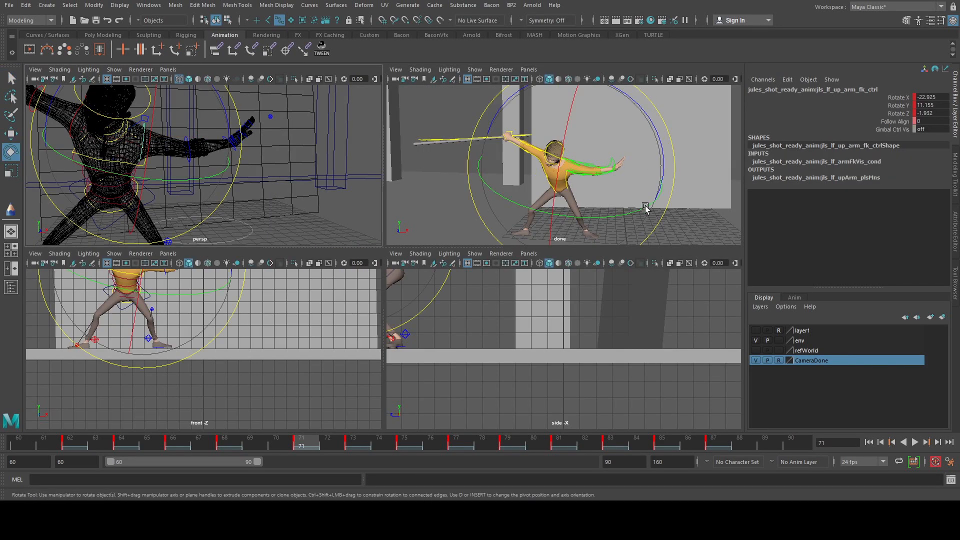
{"action": "key", "text": "space"}
{"action": "left_click_drag", "start_coordinate": [465, 186], "coordinate": [379, 254]}
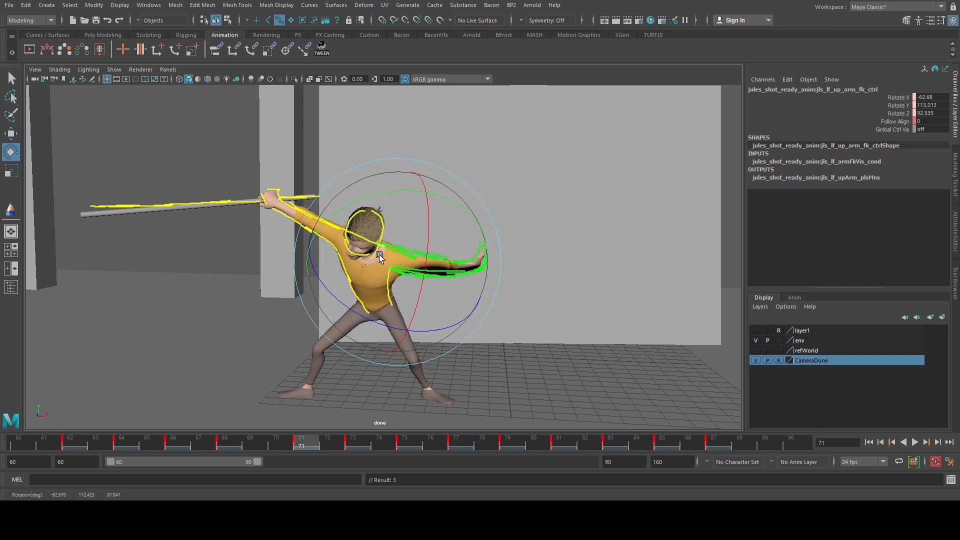
{"action": "key", "text": "q"}
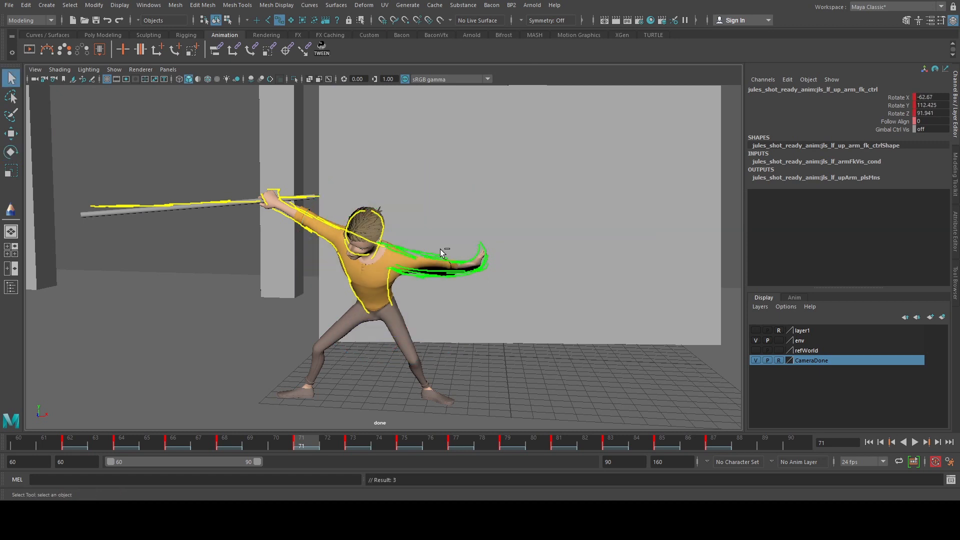
{"action": "key", "text": "ctrl+z"}
{"action": "key", "text": "e"}
{"action": "left_click_drag", "start_coordinate": [391, 324], "coordinate": [374, 326]}
- Curl the left hand's finger controls, excluding the thumb, around Y at frame 71, with the index tip at about -19.5, and key them
{"action": "key", "text": "space"}
{"action": "key", "text": "space"}
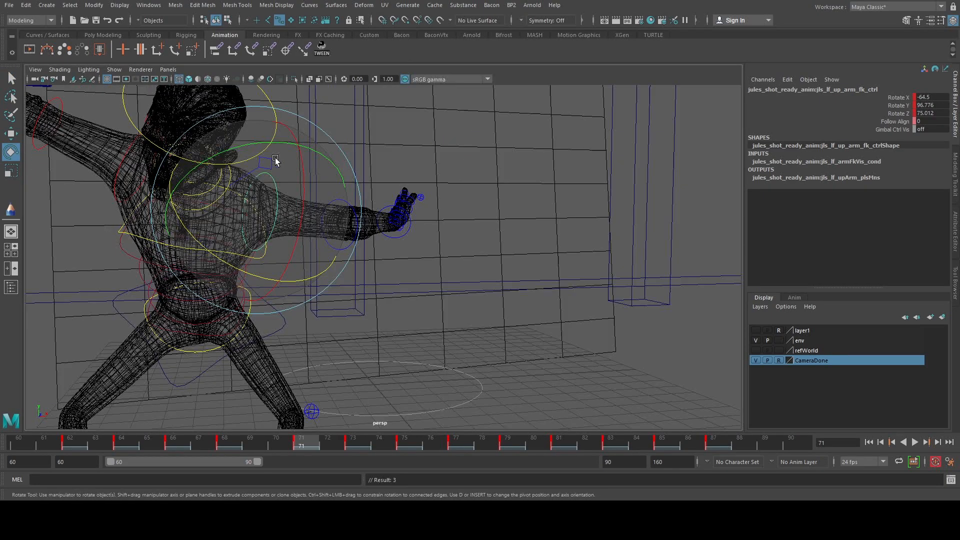
{"action": "left_click_drag", "start_coordinate": [388, 185], "coordinate": [294, 197], "text": "alt"}
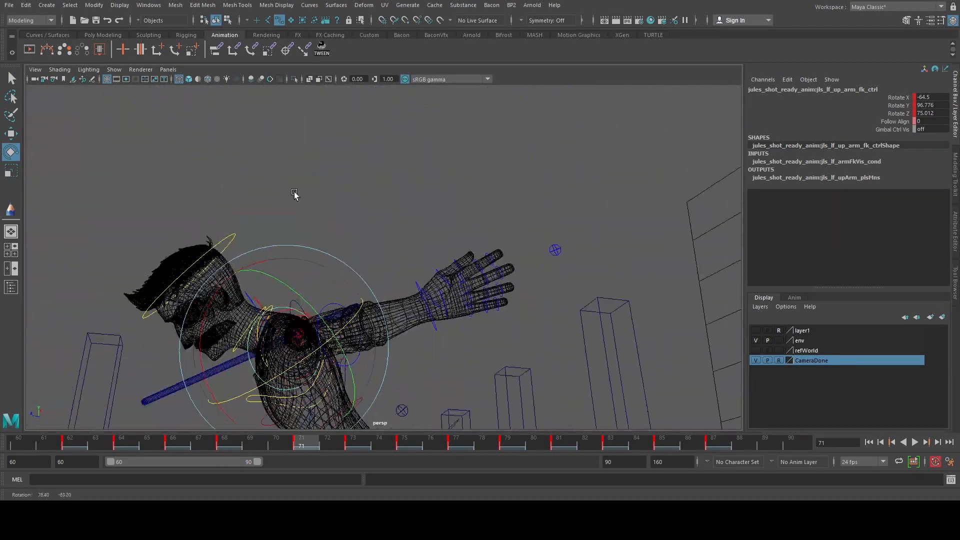
{"action": "left_click_drag", "start_coordinate": [534, 339], "coordinate": [494, 307]}
{"action": "left_click_drag", "start_coordinate": [468, 271], "coordinate": [468, 271]}
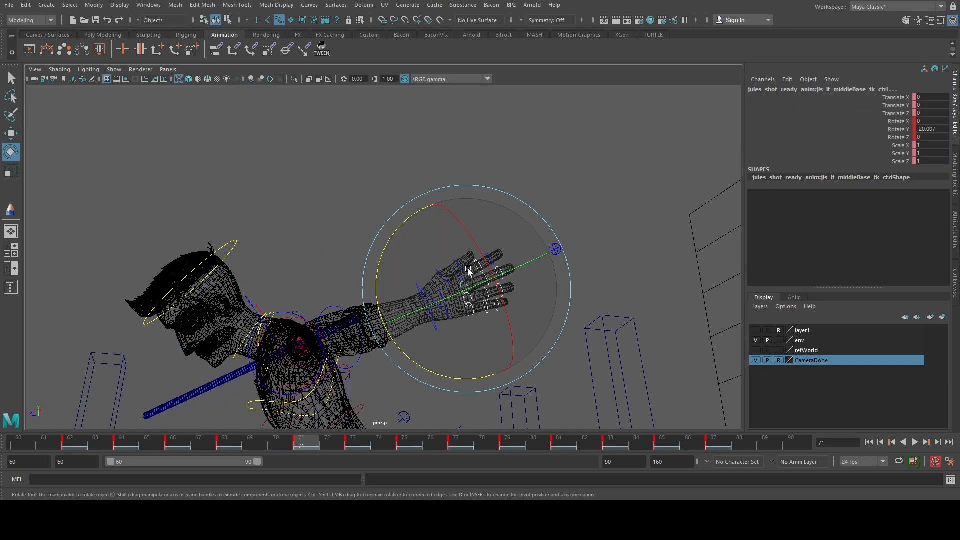
{"action": "key", "text": "q"}
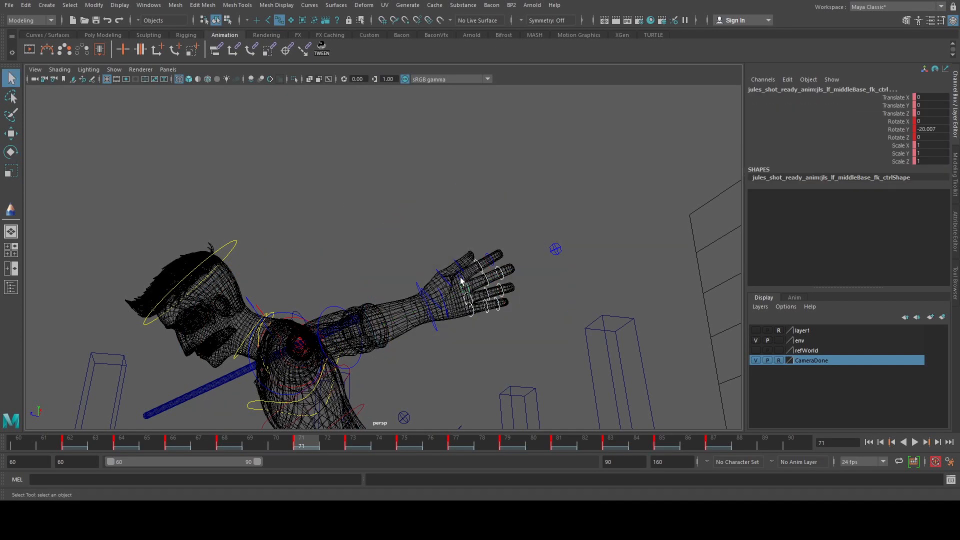
{"action": "left_click", "coordinate": [461, 281]}
{"action": "key", "text": "e"}
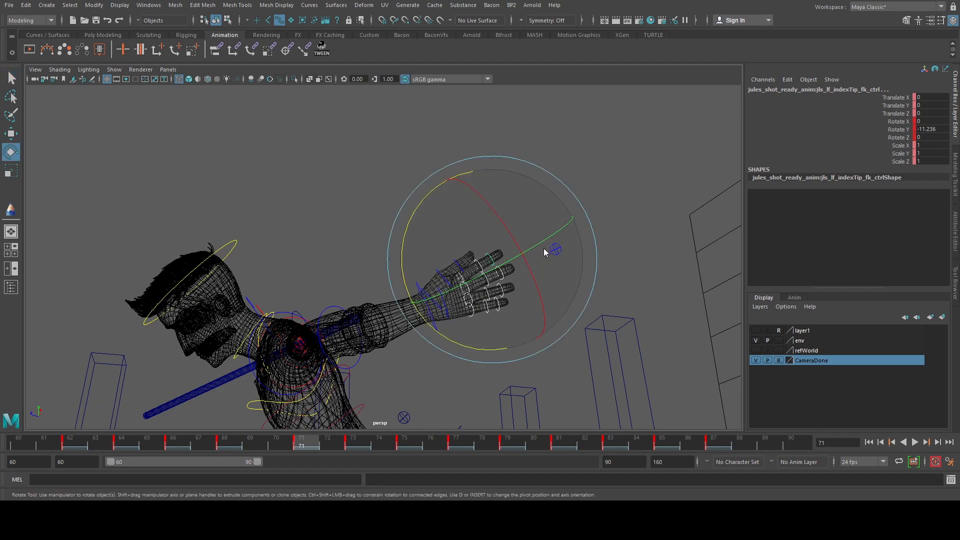
{"action": "key", "text": "space"}
{"action": "key", "text": "space"}
{"action": "key", "text": "space"}
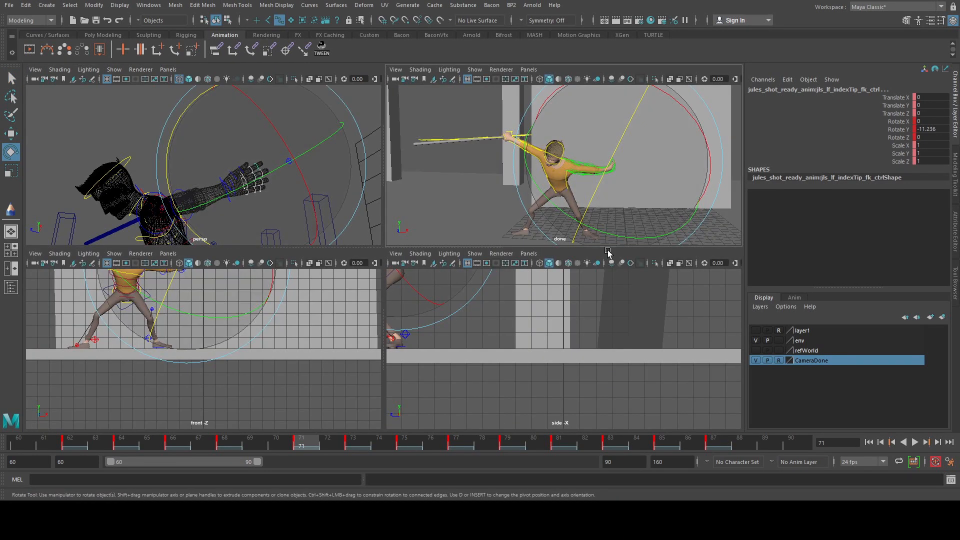
{"action": "key", "text": "space"}
{"action": "left_click_drag", "start_coordinate": [481, 316], "coordinate": [494, 318]}
{"action": "key", "text": "s"}
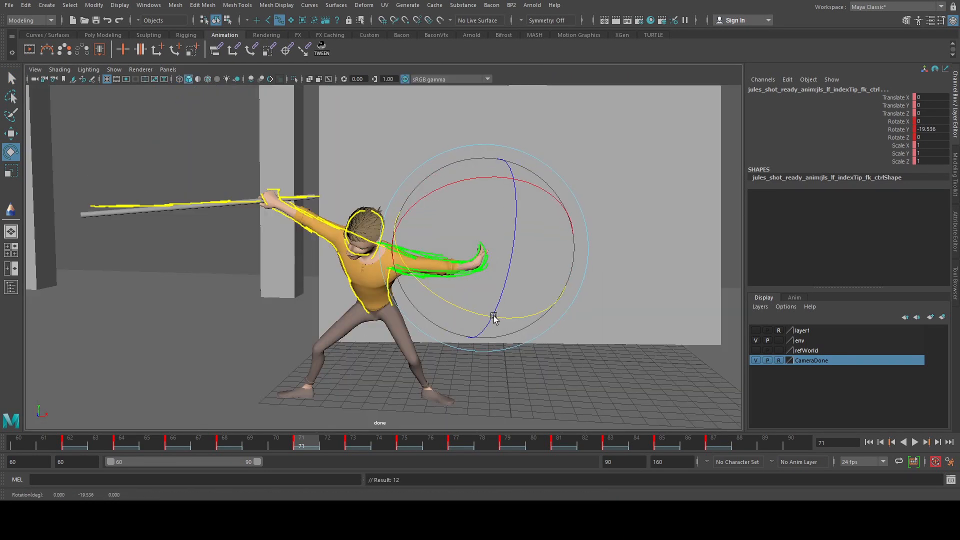
- At frame 73, rotate the left upper-arm control to about X -29.3, Y -6.3, Z -12.2 to lower the arm onto the green guide
{"action": "left_click", "coordinate": [355, 444]}
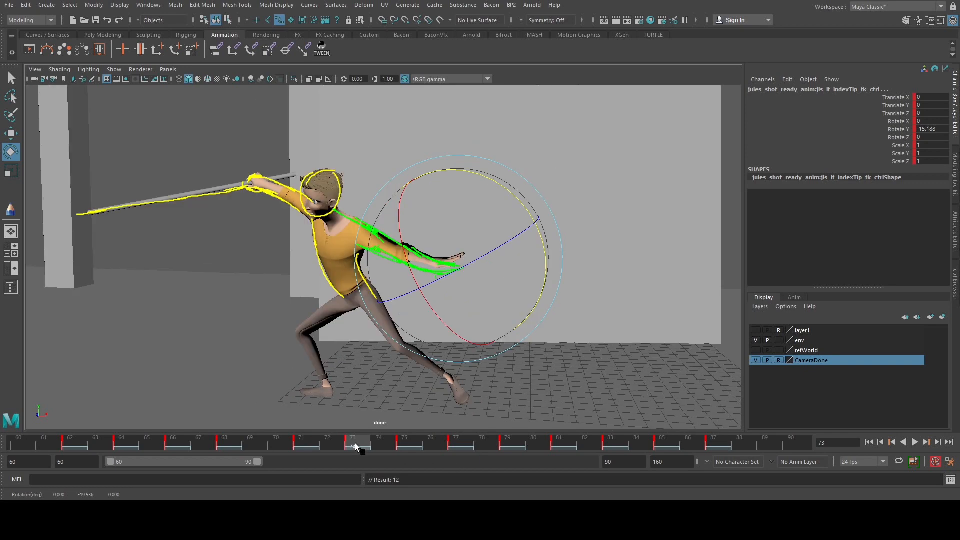
{"action": "key", "text": "space"}
{"action": "left_click", "coordinate": [260, 108]}
{"action": "left_click_drag", "start_coordinate": [260, 108], "coordinate": [260, 196], "text": "alt"}
{"action": "left_click", "coordinate": [189, 153]}
{"action": "key", "text": "space"}
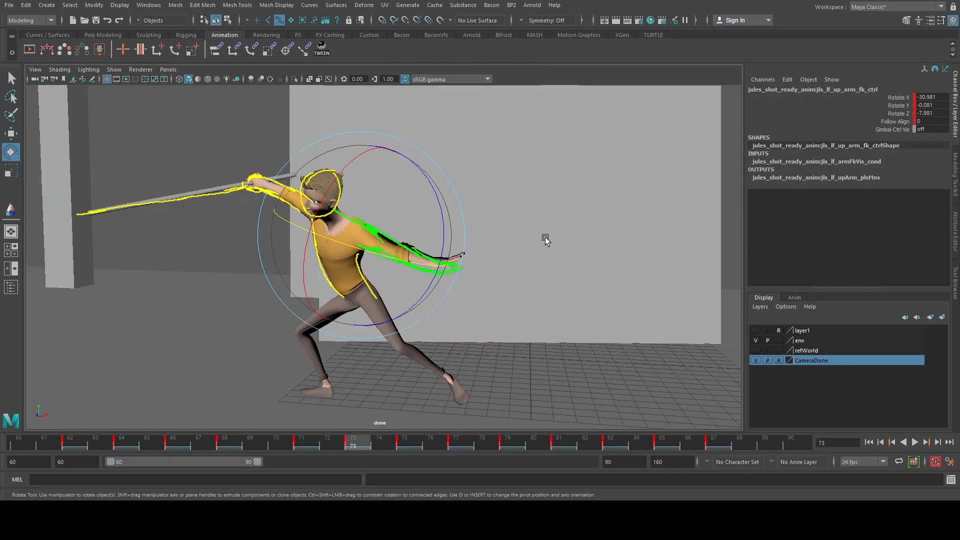
{"action": "left_click_drag", "start_coordinate": [423, 249], "coordinate": [428, 251]}
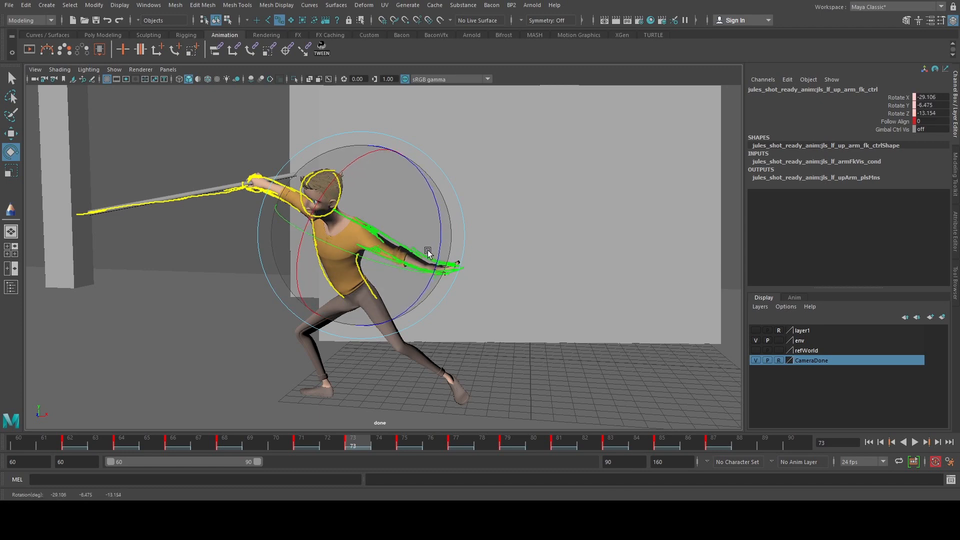
{"action": "key", "text": "space"}
- Rotate the left wrist control at frame 73 to about 16 degrees in Z and key it
{"action": "key", "text": "q"}
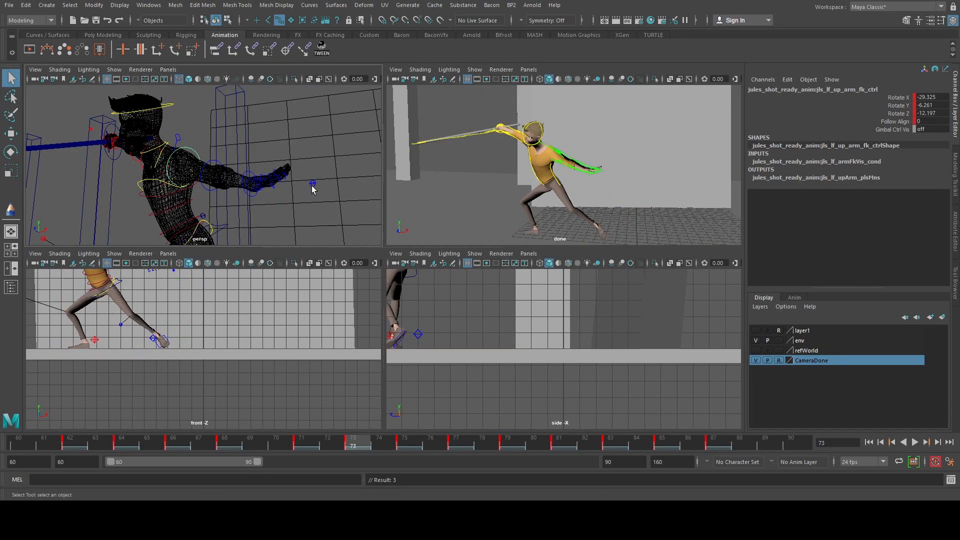
{"action": "left_click", "coordinate": [312, 183]}
{"action": "left_click", "coordinate": [253, 197]}
{"action": "key", "text": "space"}
{"action": "key", "text": "e"}
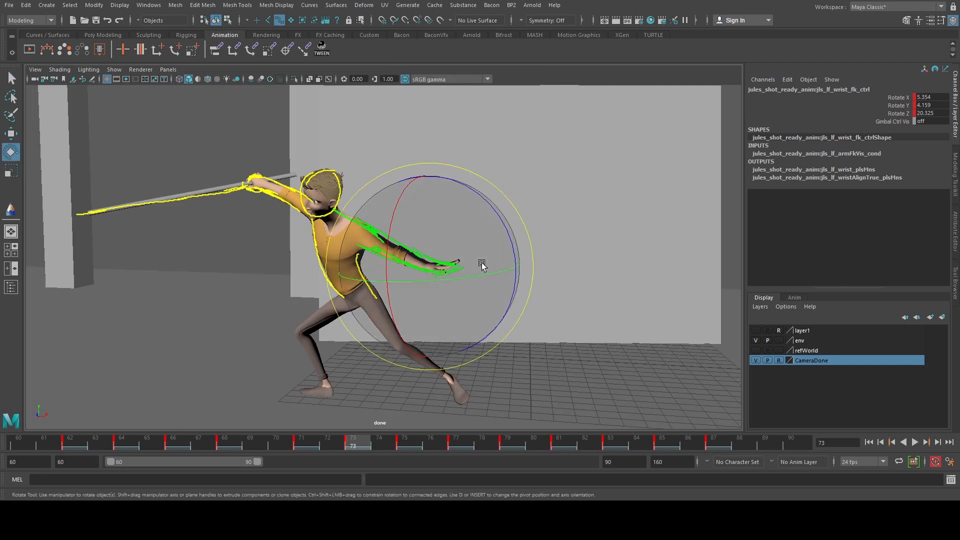
{"action": "left_click_drag", "start_coordinate": [500, 225], "coordinate": [506, 230]}
{"action": "key", "text": "s"}
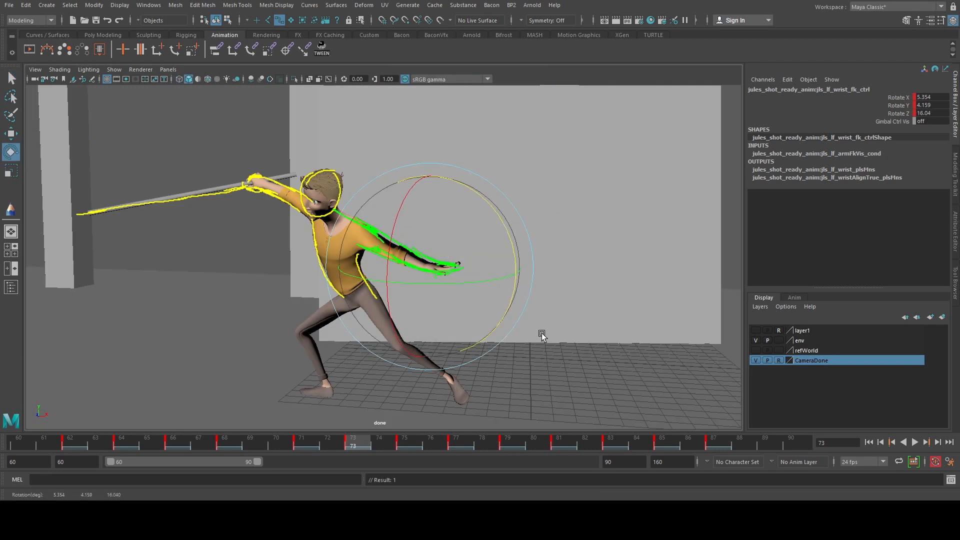
- At frame 75, rotate the left upper-arm control downward so the upper arm follows the green guide
{"action": "left_click", "coordinate": [406, 439]}
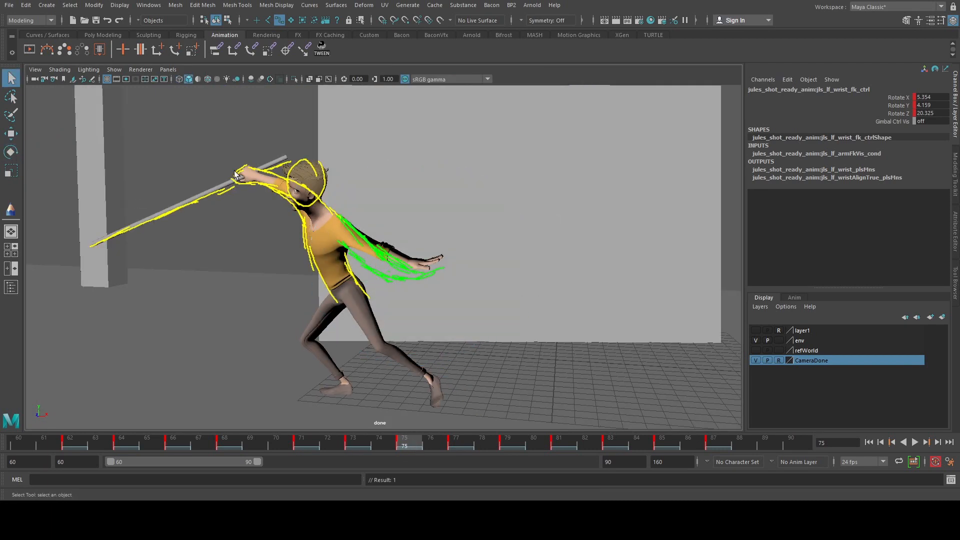
{"action": "key", "text": "space"}
{"action": "key", "text": "q"}
{"action": "left_click", "coordinate": [161, 150]}
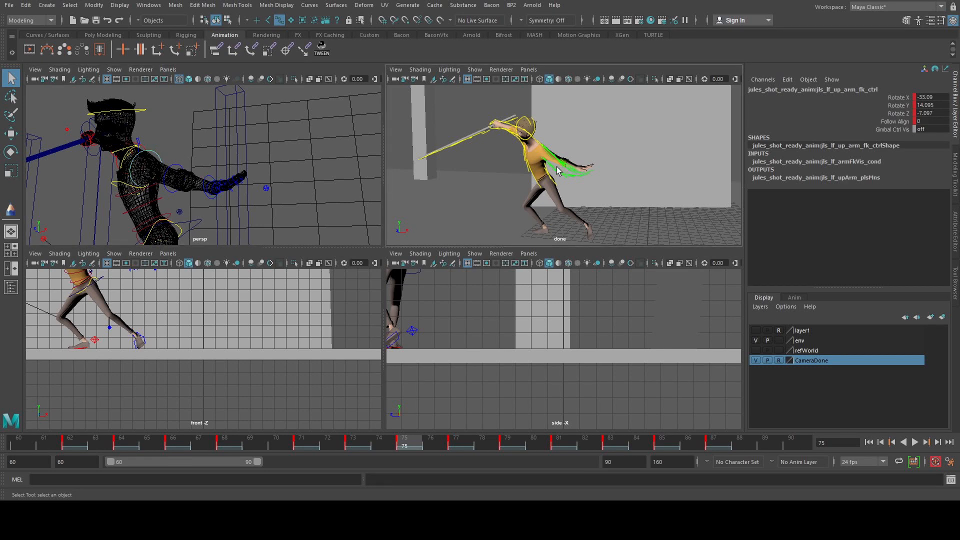
{"action": "key", "text": "space"}
{"action": "key", "text": "e"}
{"action": "left_click_drag", "start_coordinate": [387, 285], "coordinate": [382, 286]}
{"action": "key", "text": "q"}
- Rotate the left elbow control at frame 75 to about -4.9 in X and 13.2 in Z, raising the forearm onto the green guide
{"action": "key", "text": "space"}
{"action": "left_click", "coordinate": [179, 181]}
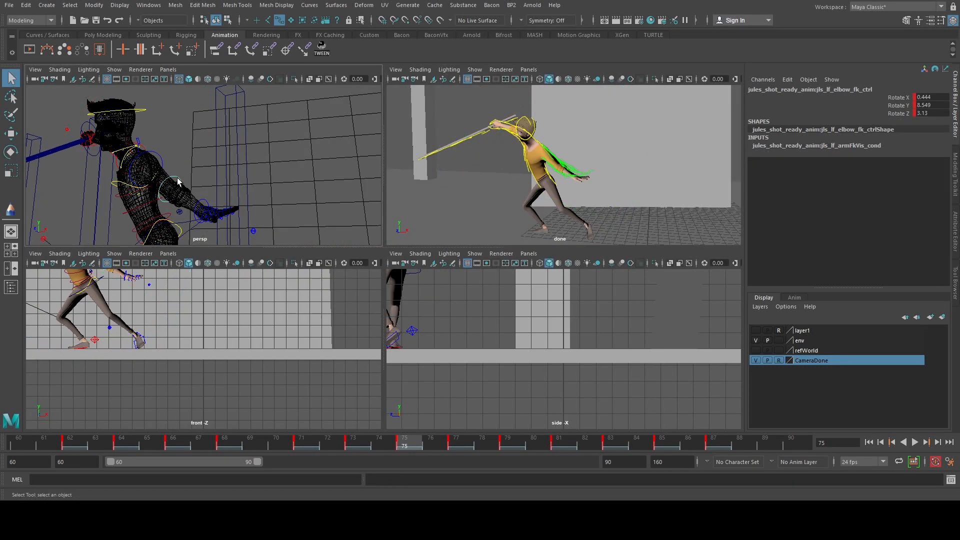
{"action": "key", "text": "e"}
{"action": "key", "text": "space"}
{"action": "left_click_drag", "start_coordinate": [420, 256], "coordinate": [417, 232]}
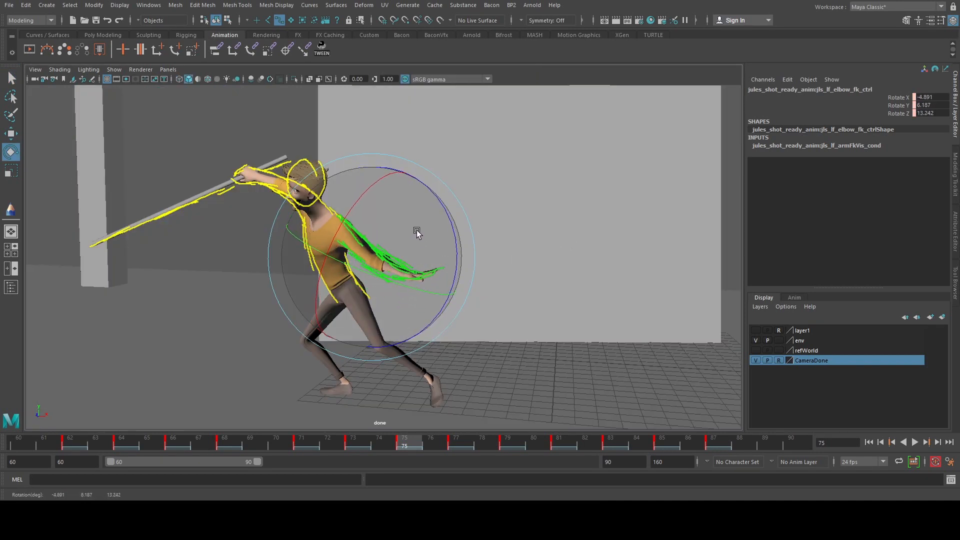
- At frame 77, rotate the left clavicle control to about X -3.3, Y 0.3, Z -12.5 and key it
{"action": "left_click", "coordinate": [460, 444]}
{"action": "key", "text": "q"}
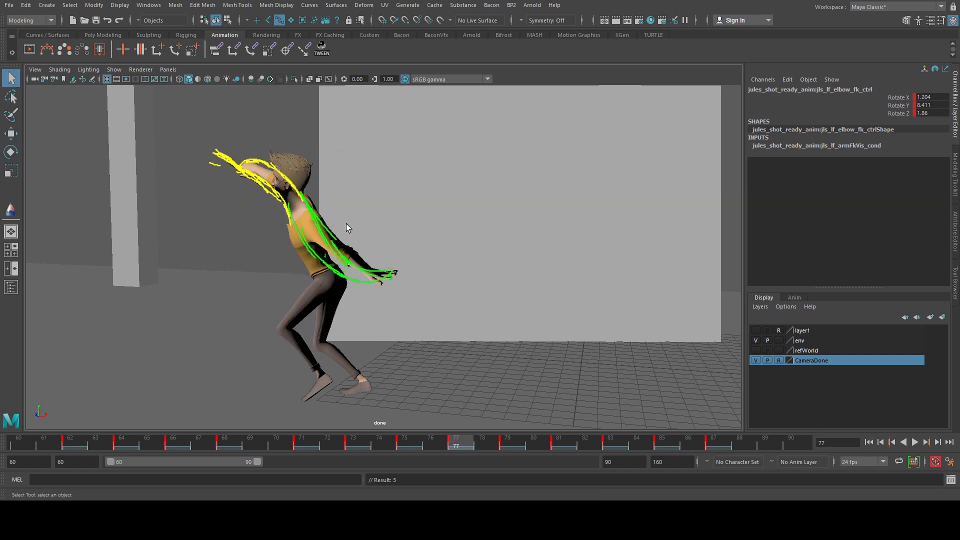
{"action": "key", "text": "space"}
{"action": "left_click_drag", "start_coordinate": [125, 155], "coordinate": [221, 171], "text": "alt"}
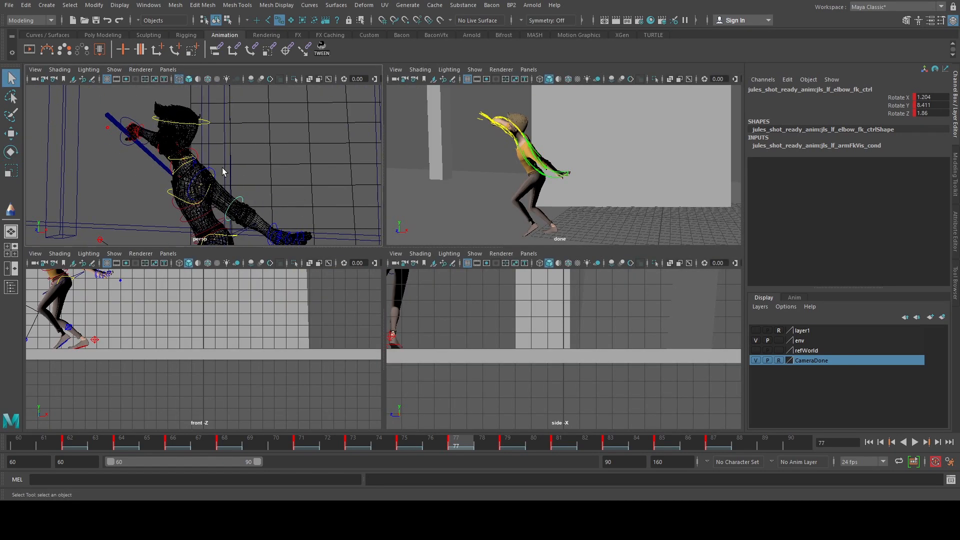
{"action": "left_click", "coordinate": [195, 166]}
{"action": "key", "text": "e"}
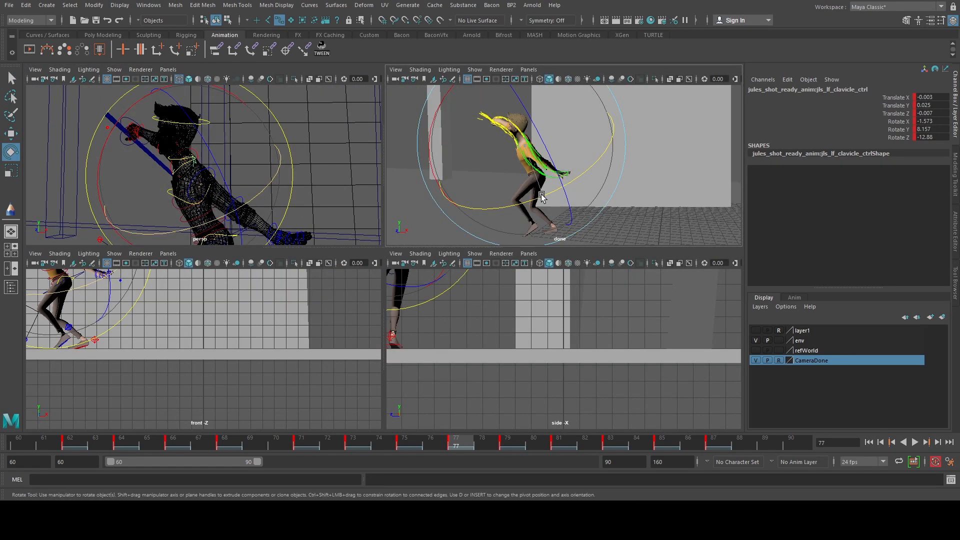
{"action": "left_click_drag", "start_coordinate": [542, 197], "coordinate": [524, 197]}
{"action": "key", "text": "s"}
- Rotate the left elbow control at frame 77 to about X 1.2, Y 8.3, Z 6.1 to fit the forearm to the green guide
{"action": "left_click_drag", "start_coordinate": [221, 160], "coordinate": [224, 164], "text": "alt"}
{"action": "key", "text": "q"}
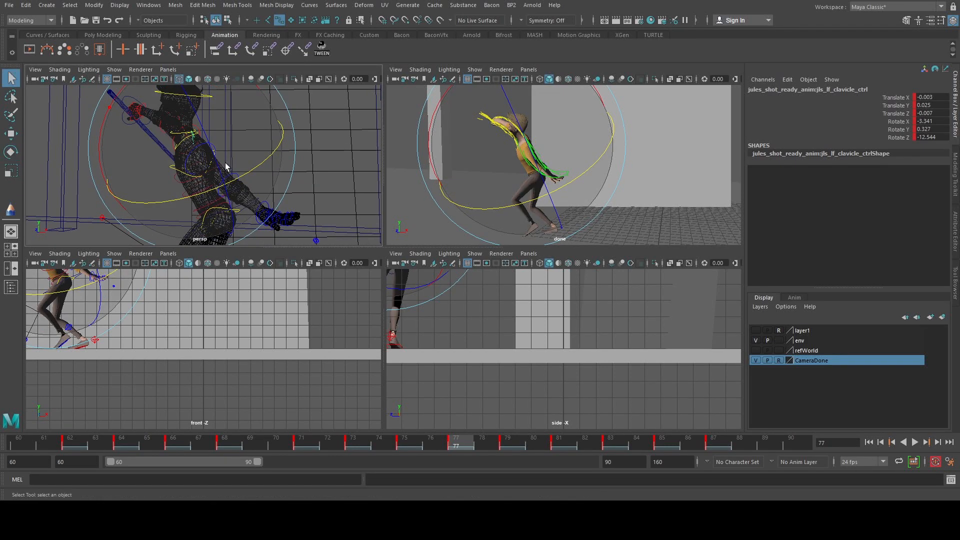
{"action": "left_click", "coordinate": [233, 173]}
{"action": "key", "text": "e"}
{"action": "key", "text": "space"}
{"action": "left_click_drag", "start_coordinate": [403, 215], "coordinate": [375, 219]}
{"action": "key", "text": "space"}
{"action": "key", "text": "q"}
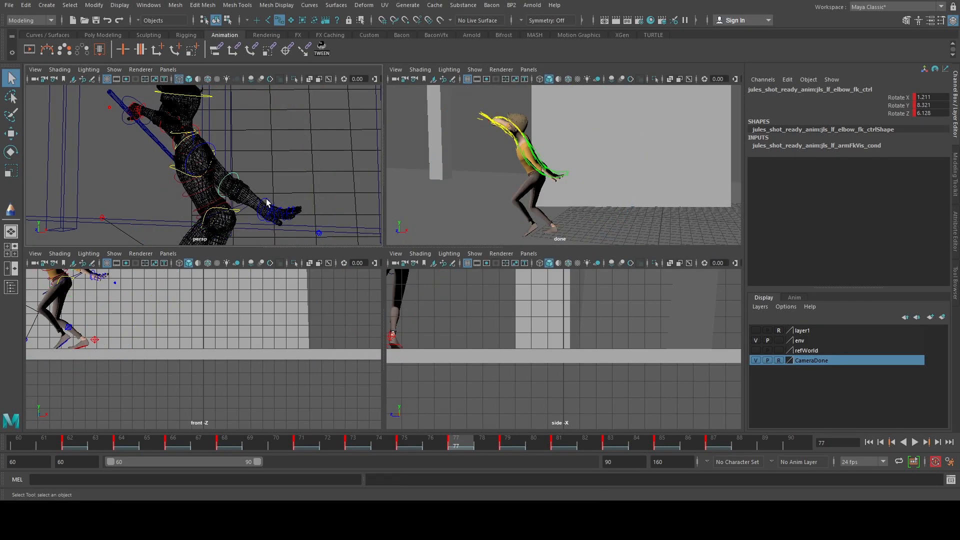
- At frame 77, rotate the left wrist control to about X -17.2, Y 3.0, Z 33.4 and compare the hand with frame 75
{"action": "left_click", "coordinate": [266, 203]}
{"action": "key", "text": "e"}
{"action": "key", "text": "space"}
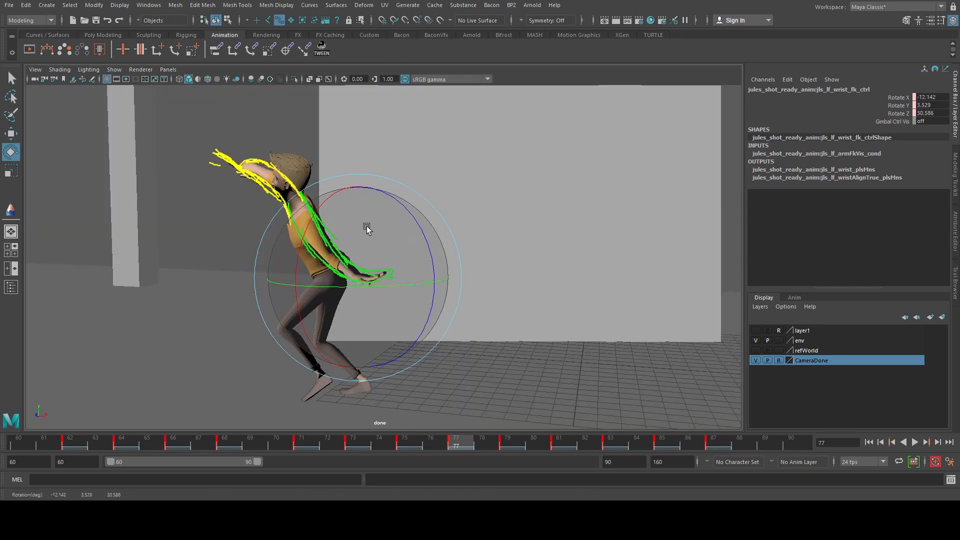
{"action": "left_click_drag", "start_coordinate": [366, 228], "coordinate": [368, 225]}
{"action": "left_click", "coordinate": [417, 443]}
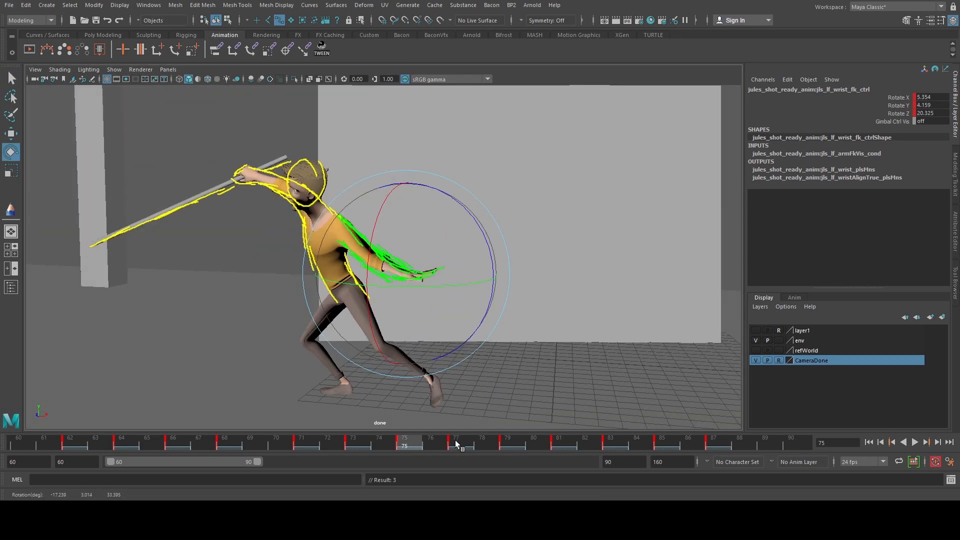
{"action": "left_click", "coordinate": [455, 440]}
- At frame 79, rotate the left upper-arm control to about X -32.4, Y 29.3, Z 4.2 and key it
{"action": "left_click", "coordinate": [514, 438]}
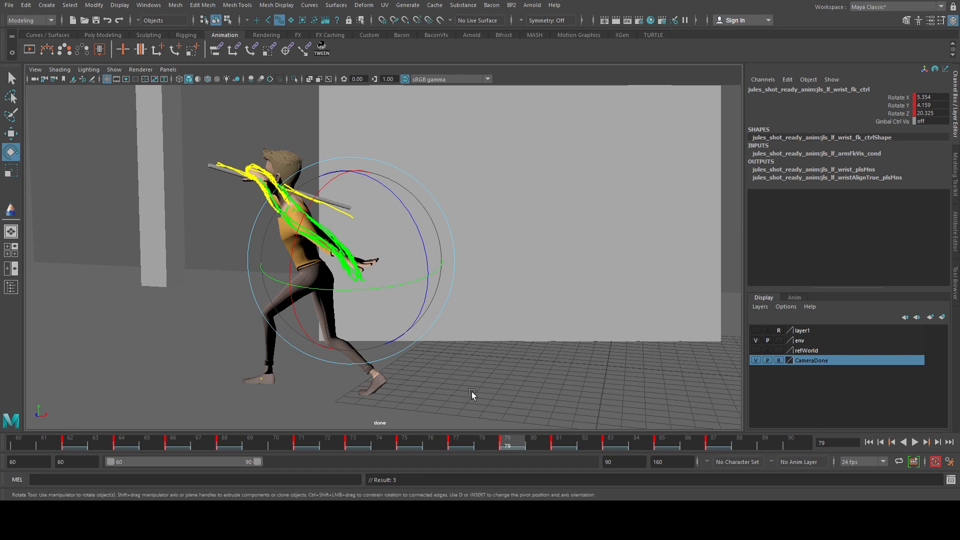
{"action": "key", "text": "space"}
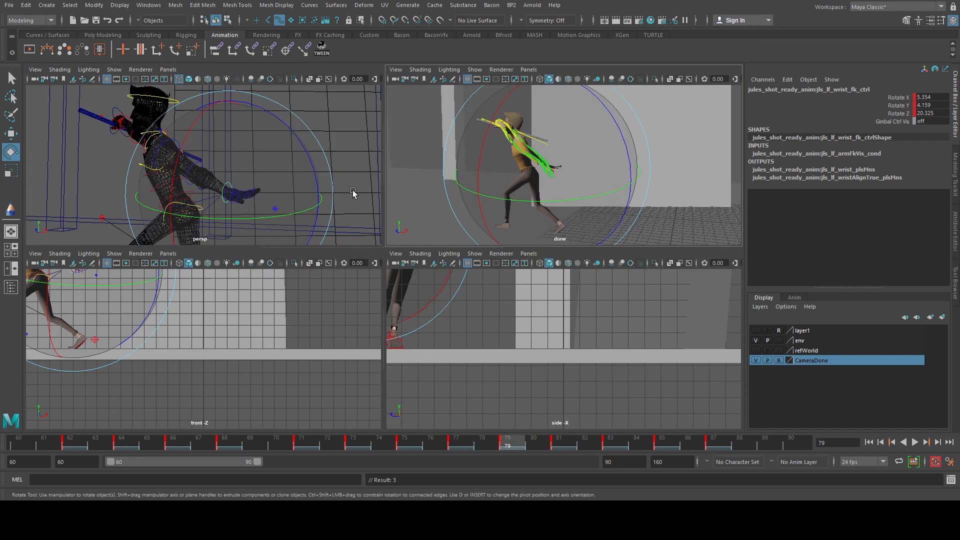
{"action": "left_click", "coordinate": [287, 131]}
{"action": "left_click", "coordinate": [177, 143]}
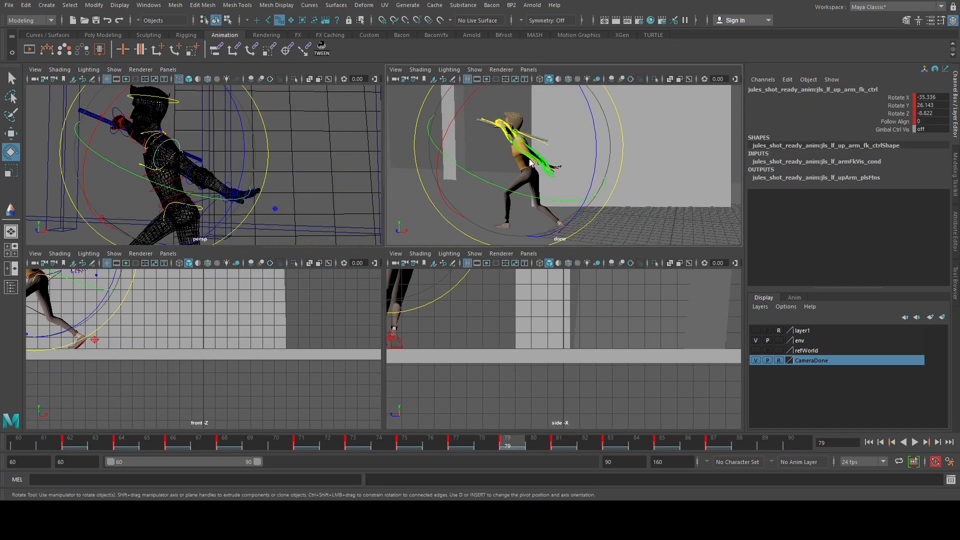
{"action": "key", "text": "space"}
{"action": "key", "text": "s"}
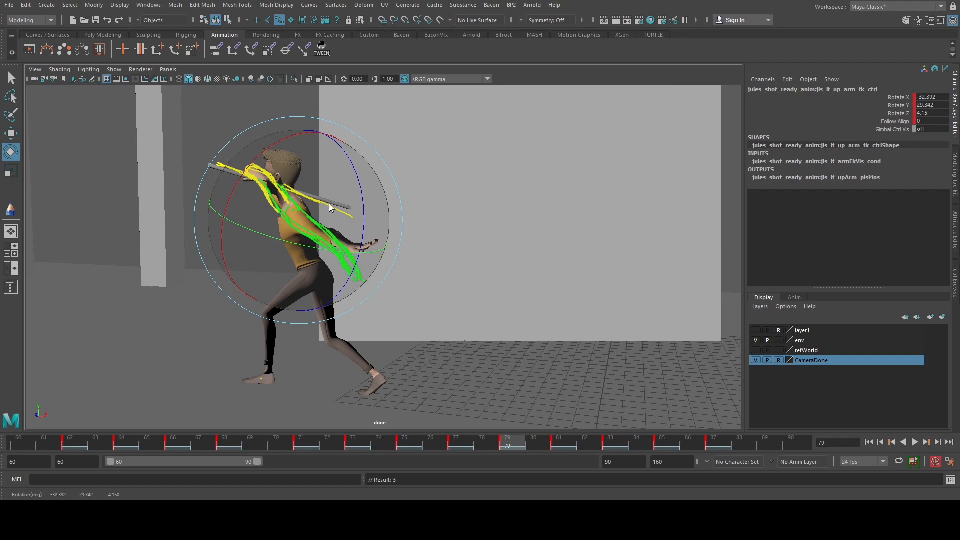
- Rotate the left elbow control at frame 79 to about X 9.0, Y 3.0, Z -10.4 along the green guide and key it
{"action": "key", "text": "space"}
{"action": "key", "text": "q"}
{"action": "left_click", "coordinate": [194, 153]}
{"action": "key", "text": "space"}
{"action": "key", "text": "e"}
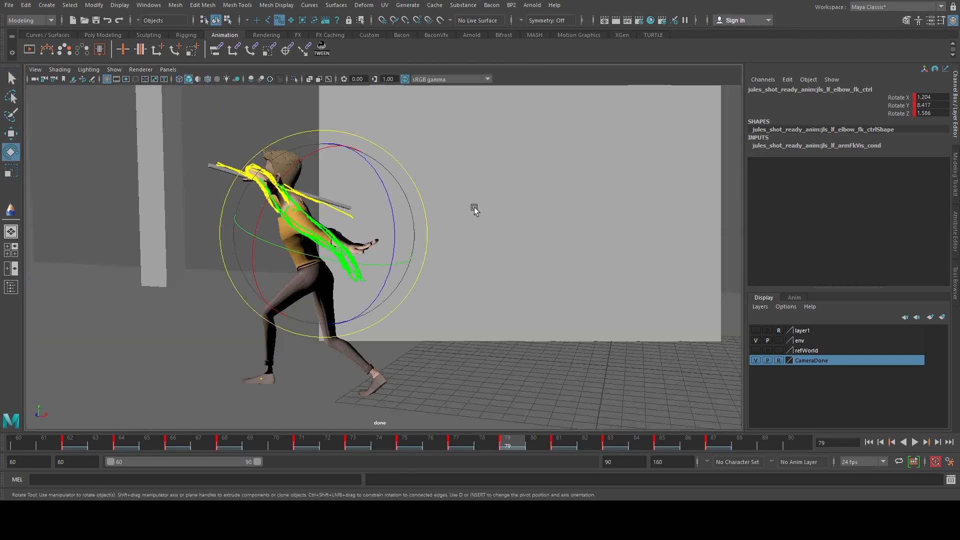
{"action": "left_click_drag", "start_coordinate": [360, 235], "coordinate": [349, 247]}
{"action": "key", "text": "s"}
{"action": "key", "text": "space"}
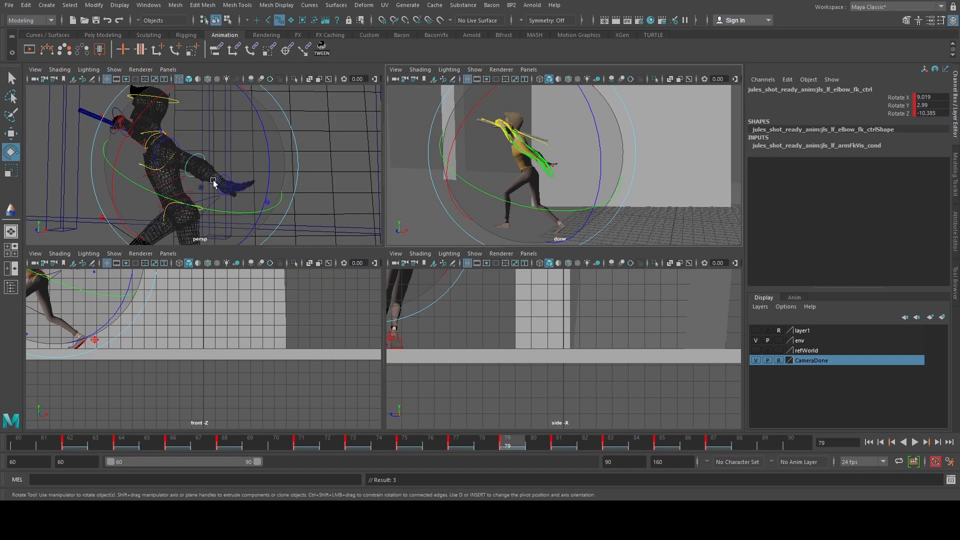
- Try rotating the left wrist control at frame 79
{"action": "key", "text": "space"}
{"action": "left_click", "coordinate": [479, 249]}
{"action": "left_click", "coordinate": [430, 281]}
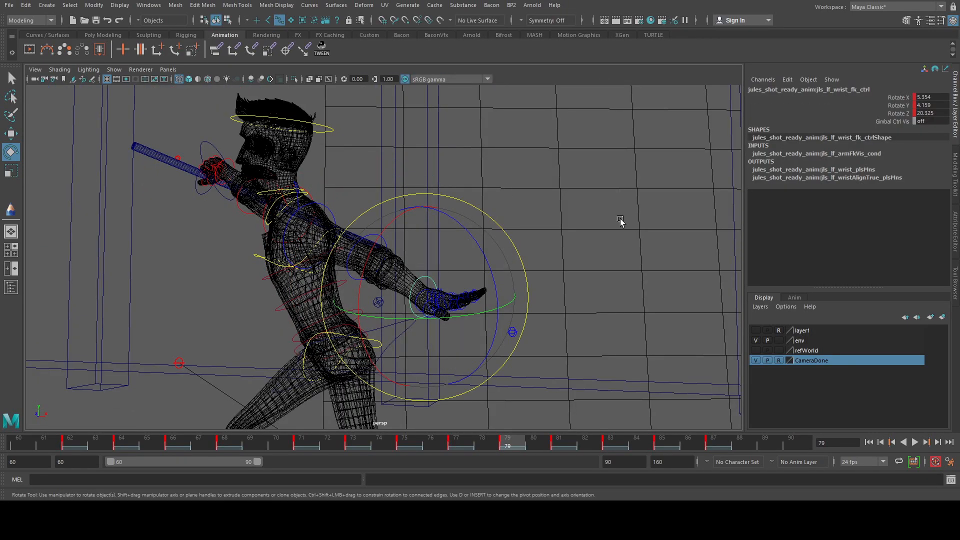
{"action": "key", "text": "space"}
{"action": "left_click_drag", "start_coordinate": [315, 197], "coordinate": [257, 192]}
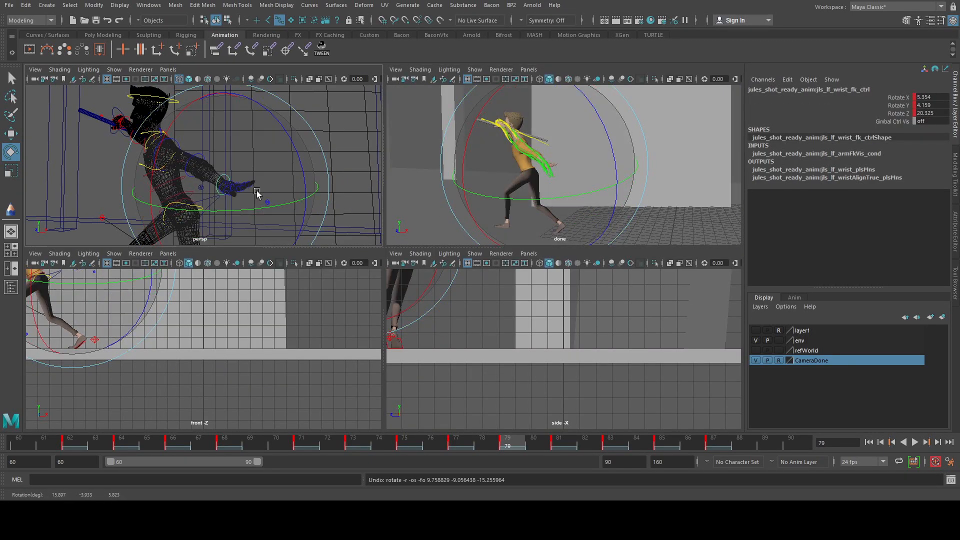
- Select the left hand's finger controls at frame 79, curl them to about 0.4 in Rotate Y, and key them
{"action": "key", "text": "space"}
{"action": "left_click_drag", "start_coordinate": [328, 207], "coordinate": [451, 217], "text": "alt"}
{"action": "key", "text": "q"}
{"action": "left_click", "coordinate": [371, 277]}
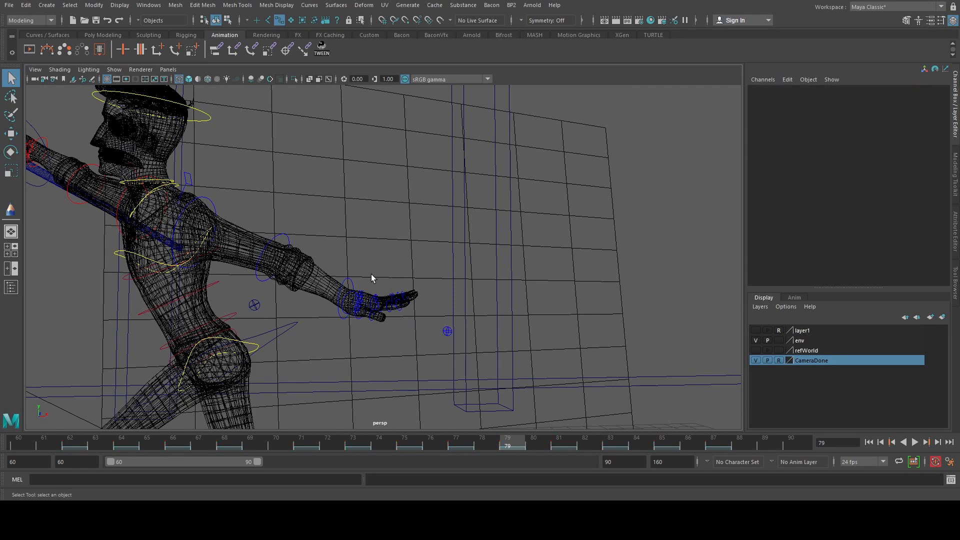
{"action": "left_click_drag", "start_coordinate": [422, 308], "coordinate": [422, 308]}
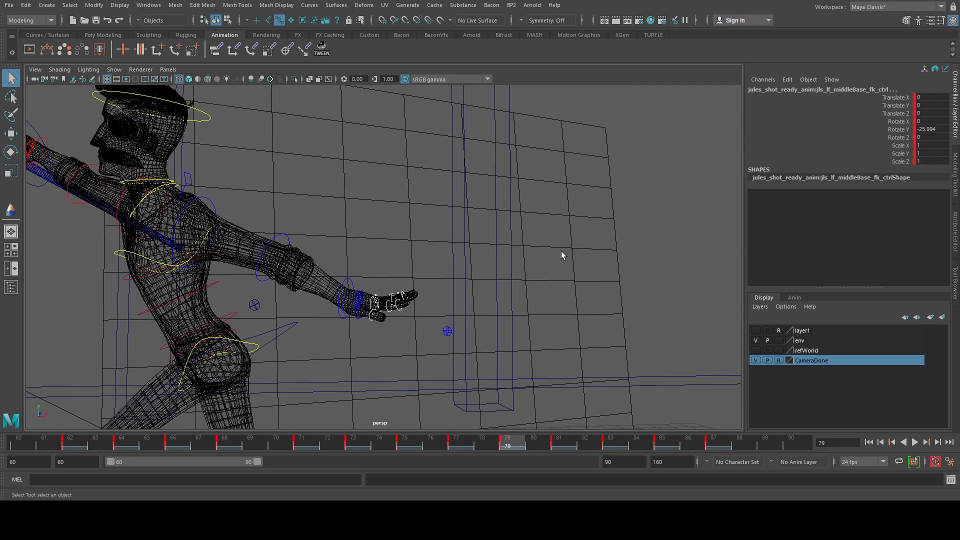
{"action": "key", "text": "e"}
{"action": "left_click_drag", "start_coordinate": [448, 255], "coordinate": [463, 295]}
{"action": "key", "text": "s"}
{"action": "key", "text": "q"}
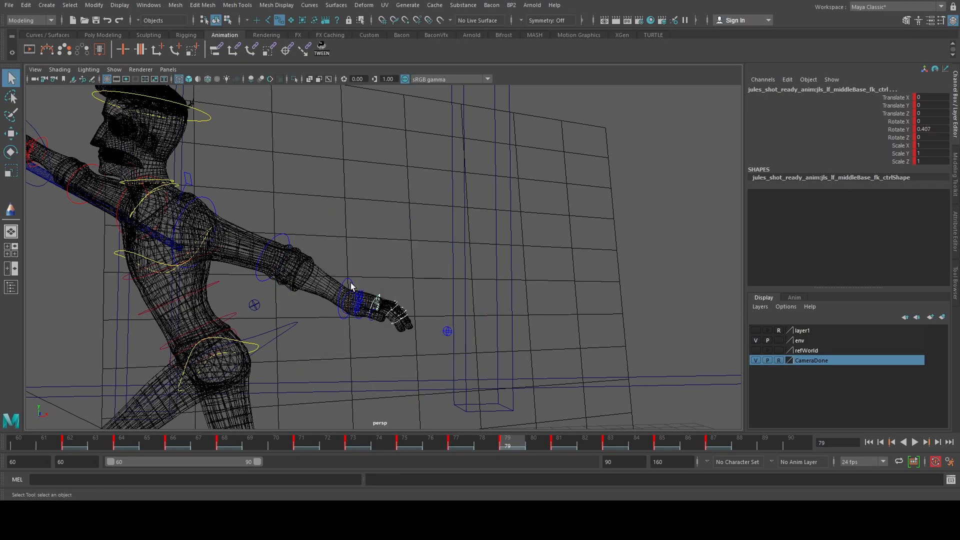
- Rotate the left wrist control at frame 79 to about X -33.7, Y 1.5, Z -3.7, turning the hand downward
{"action": "left_click", "coordinate": [349, 280]}
{"action": "key", "text": "e"}
{"action": "key", "text": "space"}
{"action": "key", "text": "space"}
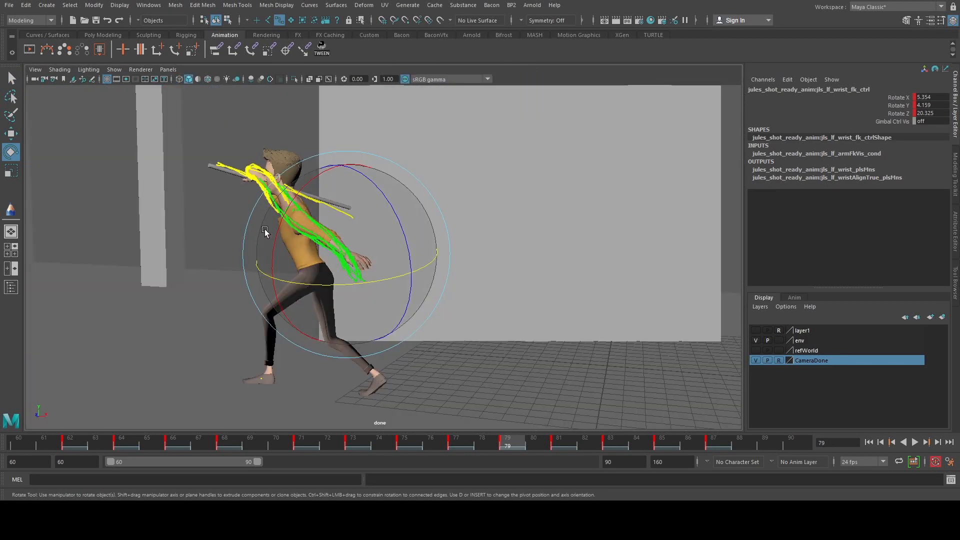
{"action": "left_click_drag", "start_coordinate": [330, 212], "coordinate": [361, 211]}
- At frame 81, delete the left wrist and finger keys so the hand keeps its frame 79 pose, and key that pose
{"action": "left_click", "coordinate": [562, 439]}
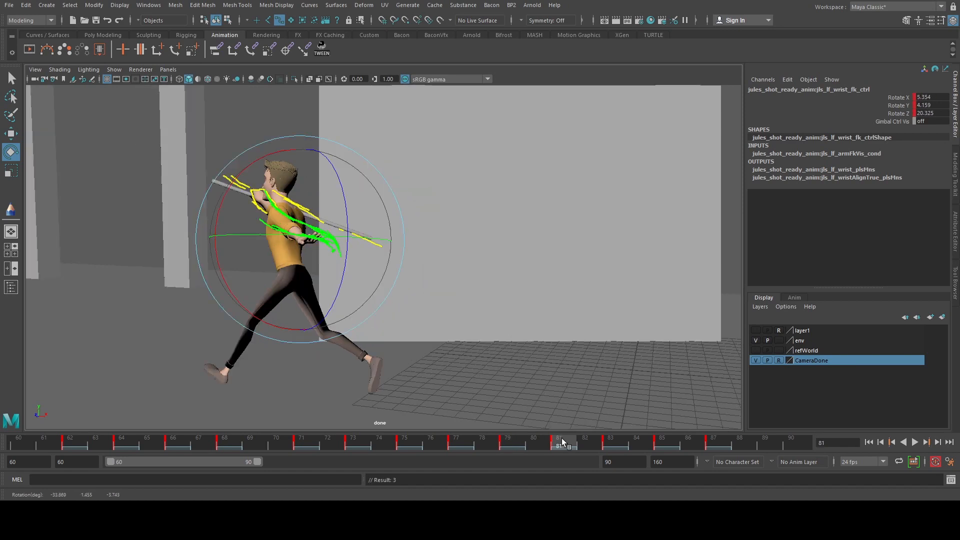
{"action": "key", "text": "space"}
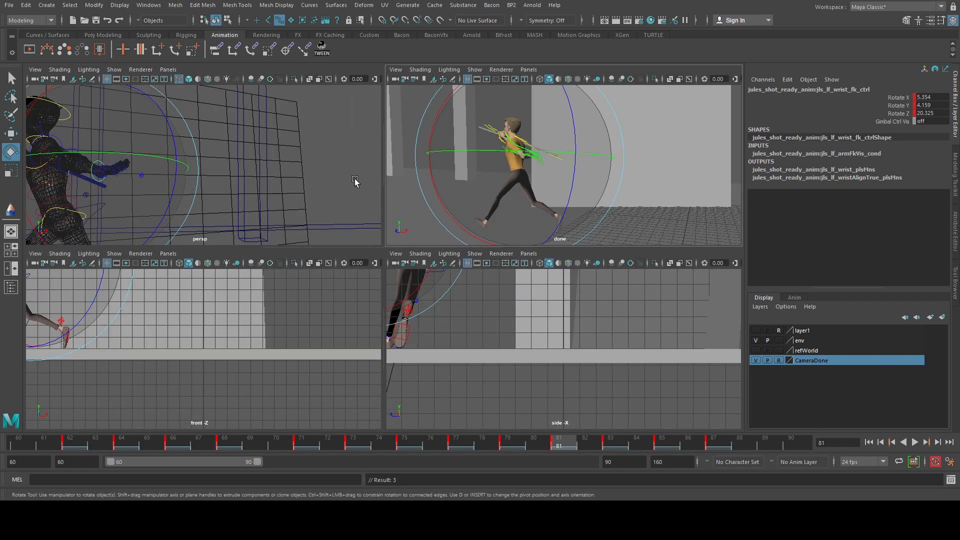
{"action": "key", "text": "space"}
{"action": "left_click_drag", "start_coordinate": [350, 200], "coordinate": [555, 198], "text": "alt"}
{"action": "key", "text": "q"}
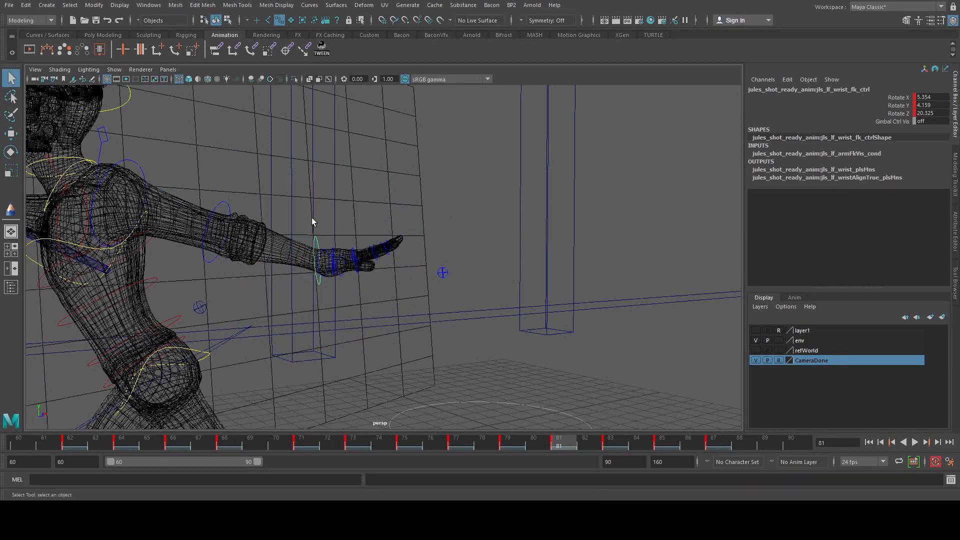
{"action": "left_click", "coordinate": [567, 443], "text": "shift"}
{"action": "key", "text": "Delete"}
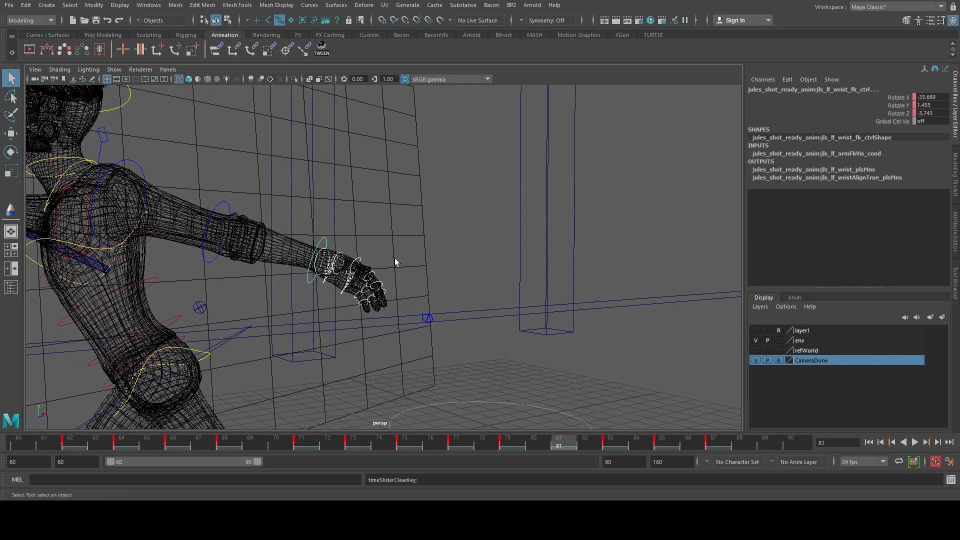
{"action": "left_click", "coordinate": [151, 180]}
{"action": "left_click_drag", "start_coordinate": [283, 211], "coordinate": [390, 313]}
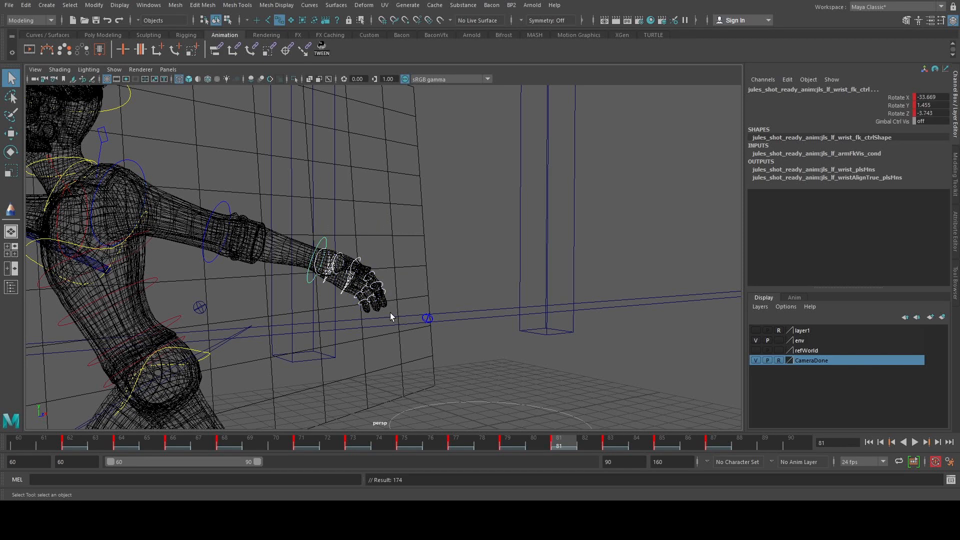
- Rotate the left upper-arm control at frame 81 to about X -35.9, Y 38.5, Z -2.1 to follow the green guide
{"action": "left_click", "coordinate": [150, 176]}
{"action": "key", "text": "space"}
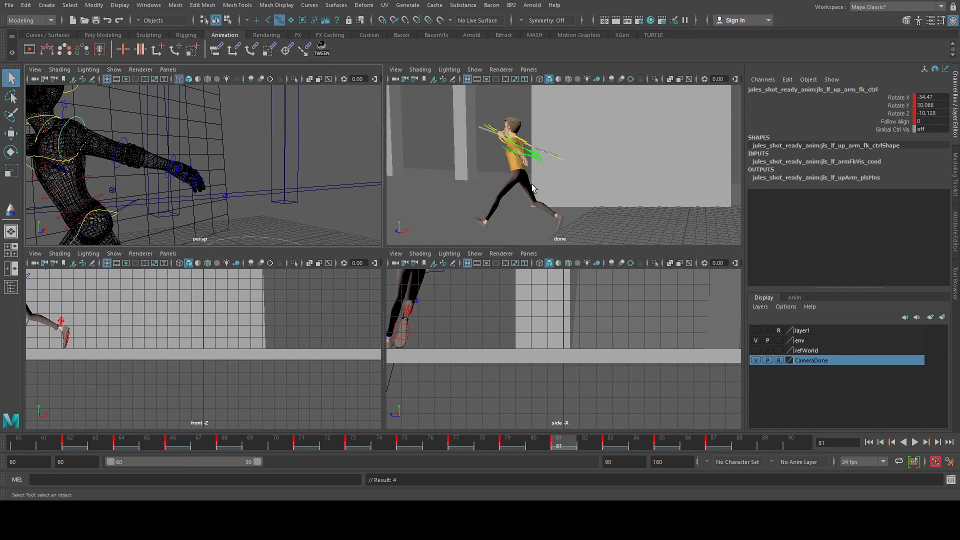
{"action": "key", "text": "e"}
{"action": "key", "text": "space"}
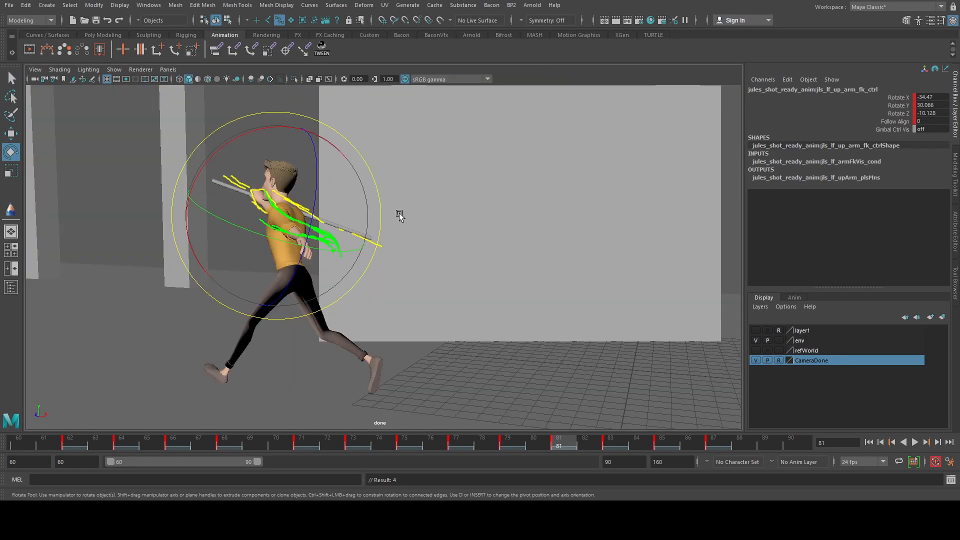
{"action": "left_click_drag", "start_coordinate": [245, 227], "coordinate": [219, 216]}
{"action": "key", "text": "ctrl+z"}
{"action": "left_click_drag", "start_coordinate": [299, 218], "coordinate": [228, 181]}
- Rotate the left elbow control at frame 81 to about X -7.0, Y 25.6, Z 6.4 and key it
{"action": "key", "text": "space"}
{"action": "key", "text": "space"}
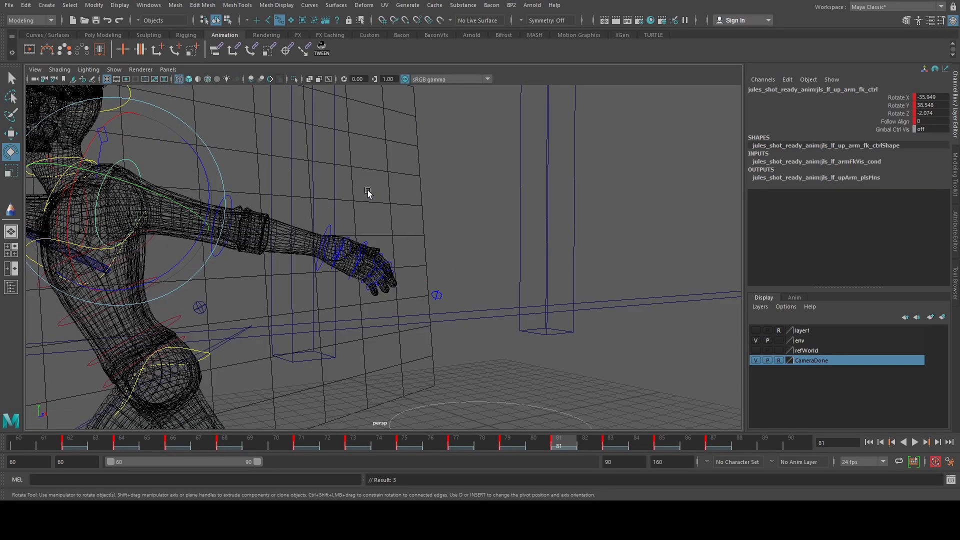
{"action": "left_click", "coordinate": [362, 194]}
{"action": "left_click", "coordinate": [266, 202]}
{"action": "key", "text": "space"}
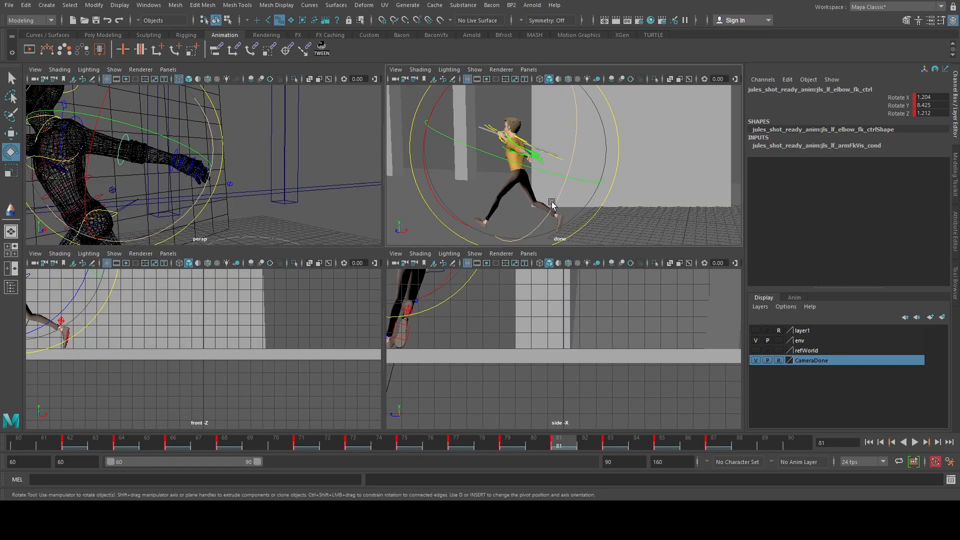
{"action": "key", "text": "space"}
{"action": "left_click_drag", "start_coordinate": [343, 238], "coordinate": [341, 215]}
{"action": "key", "text": "s"}
- At frame 83, rotate the left elbow control to about X -35.4, Y 16.2, Z 2.6 and key it
{"action": "left_click", "coordinate": [621, 446]}
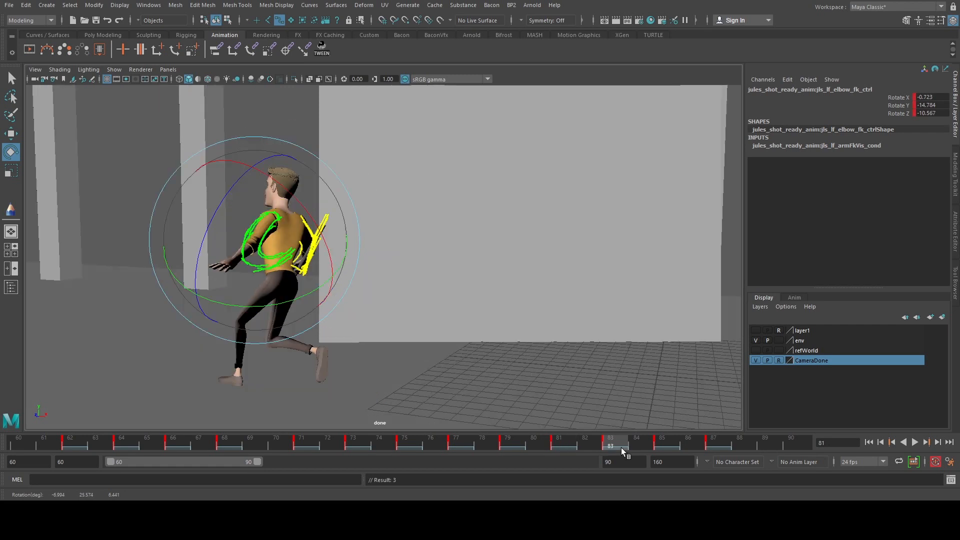
{"action": "left_click_drag", "start_coordinate": [280, 291], "coordinate": [271, 222]}
{"action": "key", "text": "s"}
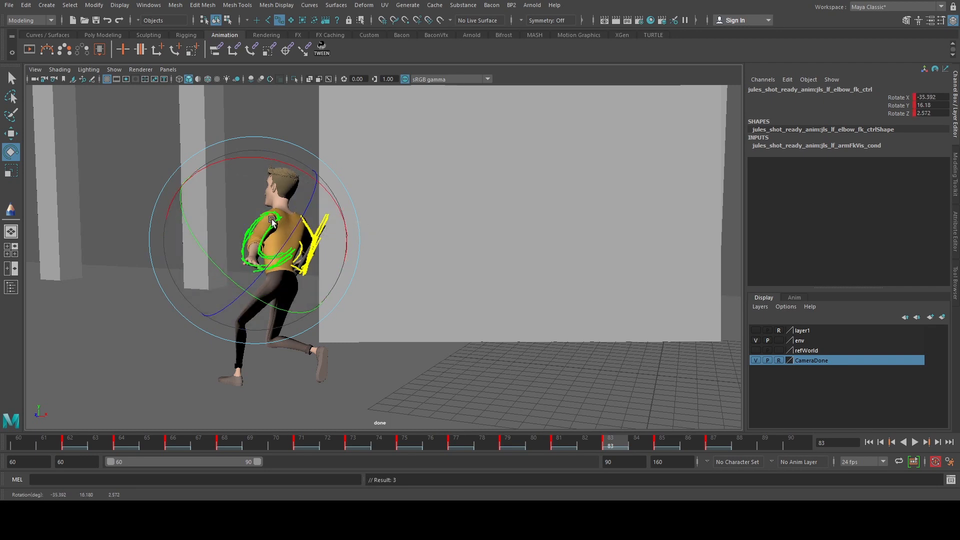
- Rotate the left wrist control at frame 83 to about X -26.2, Y -2.2, Z 45.0 and key it
{"action": "key", "text": "space"}
{"action": "left_click", "coordinate": [58, 193]}
{"action": "left_click", "coordinate": [58, 193]}
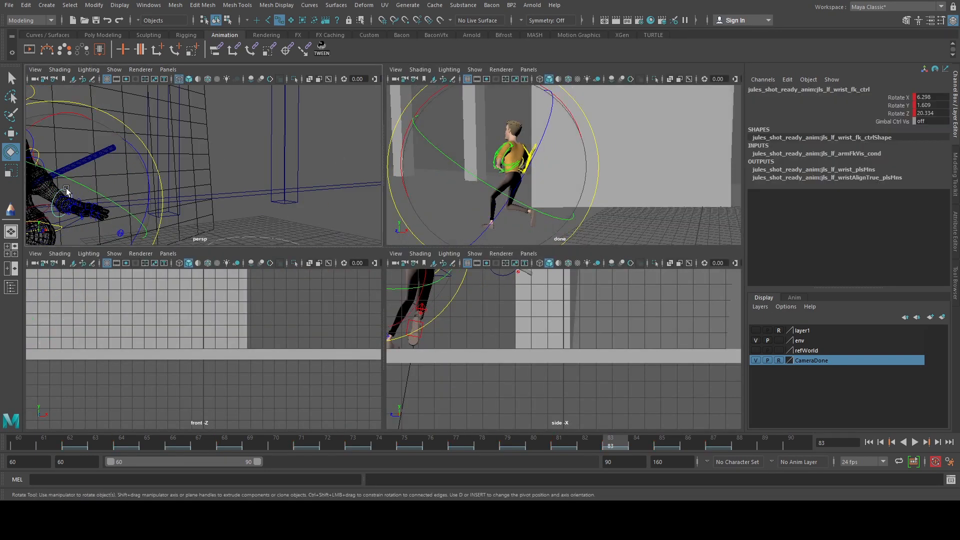
{"action": "key", "text": "space"}
{"action": "left_click_drag", "start_coordinate": [295, 195], "coordinate": [286, 195]}
{"action": "key", "text": "s"}
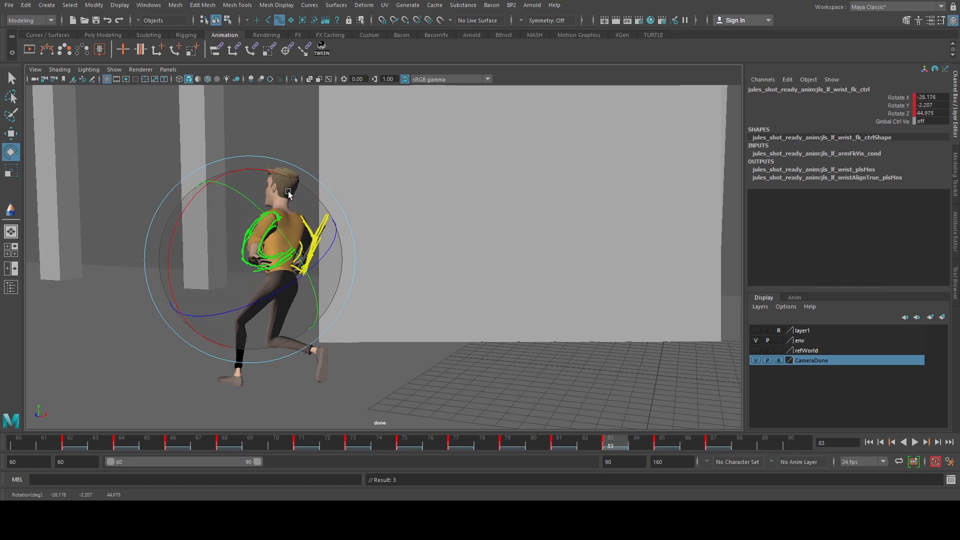
- Rotate the left upper-arm control at frame 83 to about X -32.8, Y 9.2, Z -27.7 and key it
{"action": "key", "text": "space"}
{"action": "key", "text": "q"}
{"action": "left_click", "coordinate": [30, 136]}
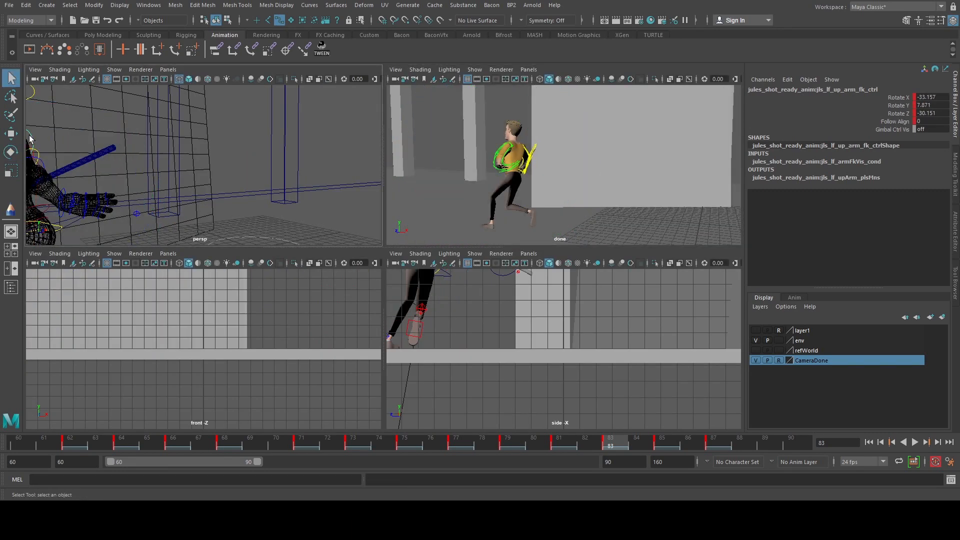
{"action": "key", "text": "space"}
{"action": "key", "text": "e"}
{"action": "left_click_drag", "start_coordinate": [241, 239], "coordinate": [251, 238]}
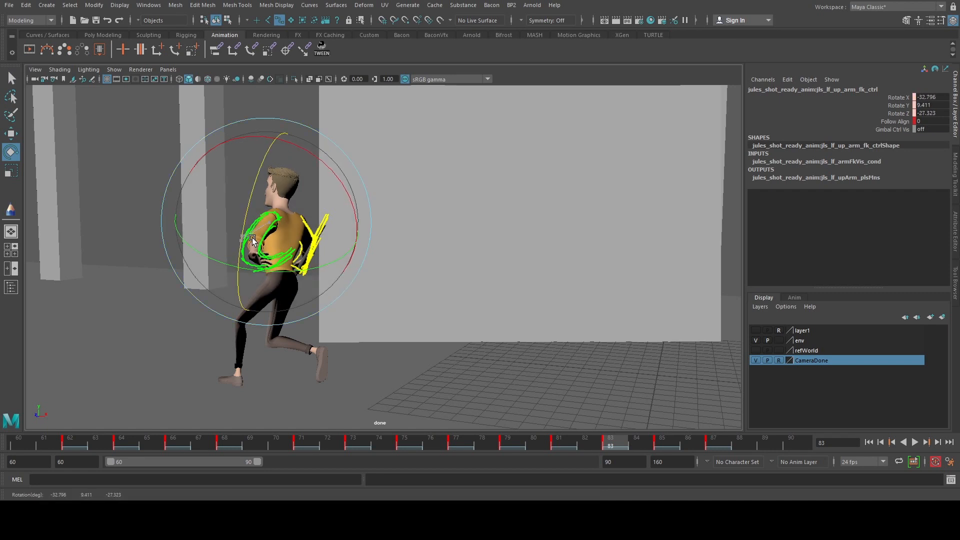
{"action": "key", "text": "s"}
- At frame 85, slightly rotate the left upper-arm control to fit the arm to the green guide
{"action": "left_click", "coordinate": [668, 441]}
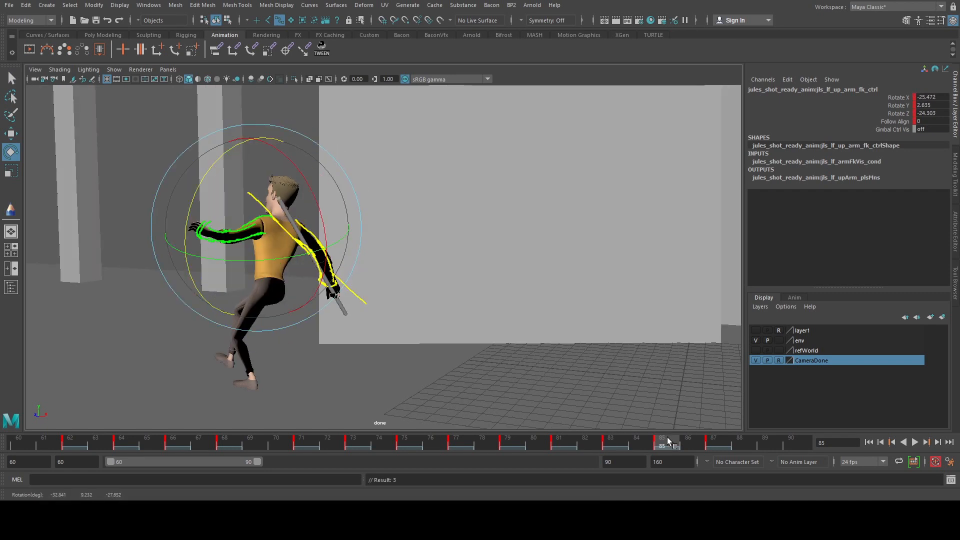
{"action": "left_click_drag", "start_coordinate": [235, 264], "coordinate": [244, 259]}
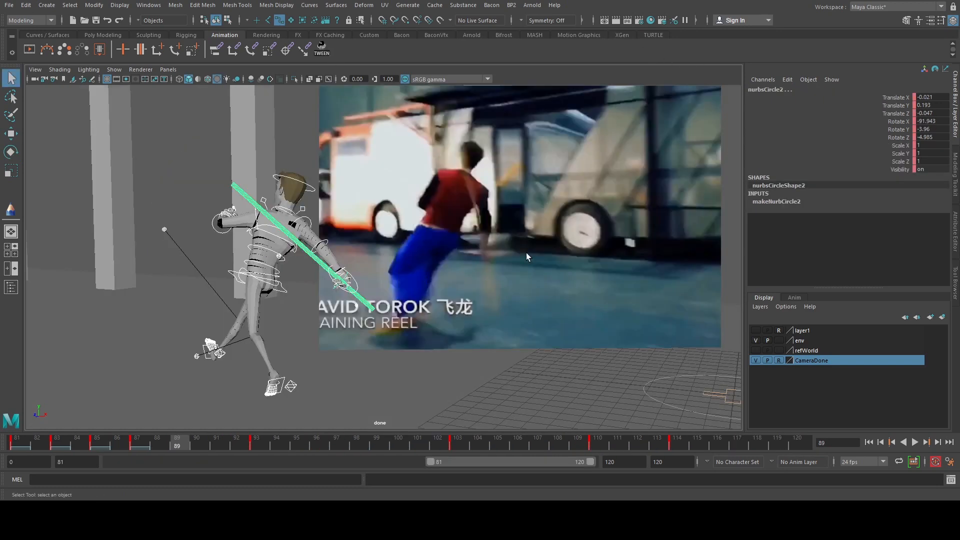
- At frame 89, lower the body's COG control to about -0.136 in Translate Y and compare with the preceding frame
{"action": "mouse_move", "coordinate": [147, 435]}
{"action": "left_mouse_down"}
{"action": "mouse_move", "coordinate": [202, 444]}
{"action": "mouse_move", "coordinate": [183, 447]}
{"action": "left_mouse_up"}
{"action": "left_click_drag", "start_coordinate": [238, 233], "coordinate": [239, 245]}
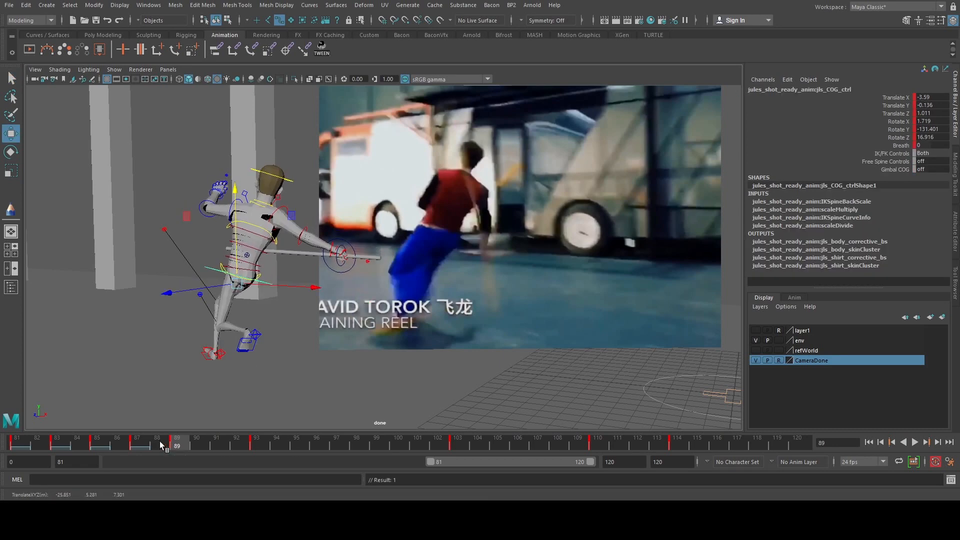
{"action": "mouse_move", "coordinate": [160, 441]}
{"action": "left_mouse_down"}
{"action": "mouse_move", "coordinate": [140, 441]}
{"action": "mouse_move", "coordinate": [212, 445]}
{"action": "mouse_move", "coordinate": [176, 446]}
{"action": "left_mouse_up"}
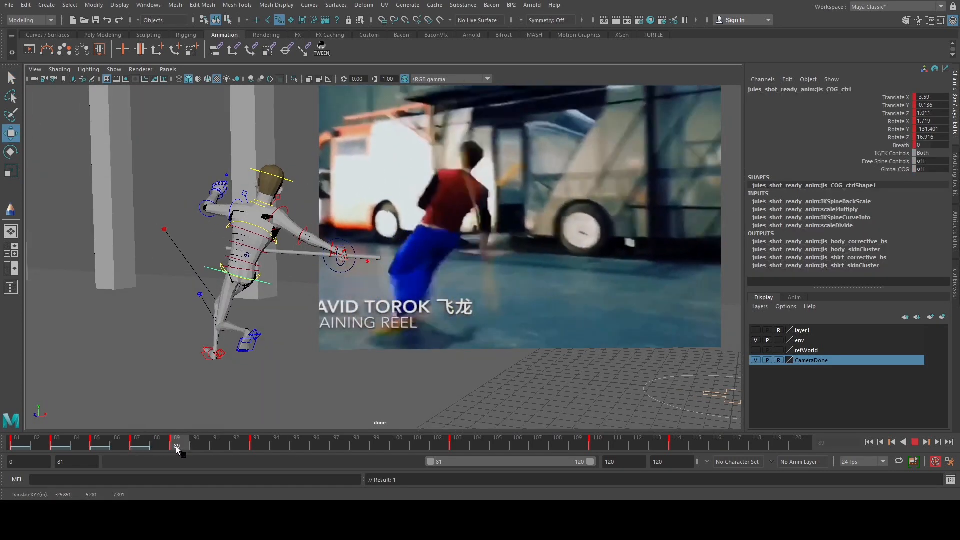
- At frame 89, lower the left and right foot IK controls toward the ground, checking the right foot against the previous key
{"action": "left_click", "coordinate": [256, 333]}
{"action": "left_click_drag", "start_coordinate": [249, 315], "coordinate": [249, 325]}
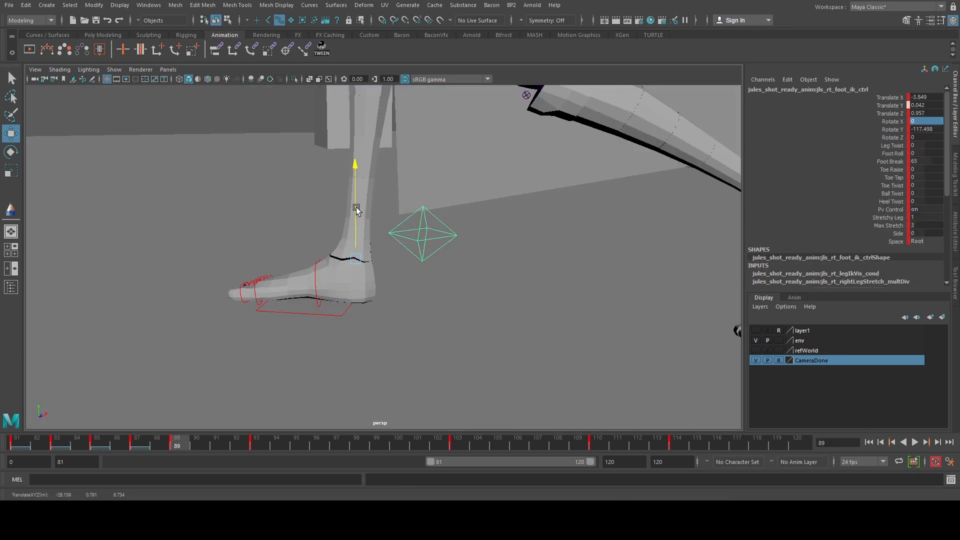
{"action": "left_click_drag", "start_coordinate": [358, 207], "coordinate": [364, 260]}
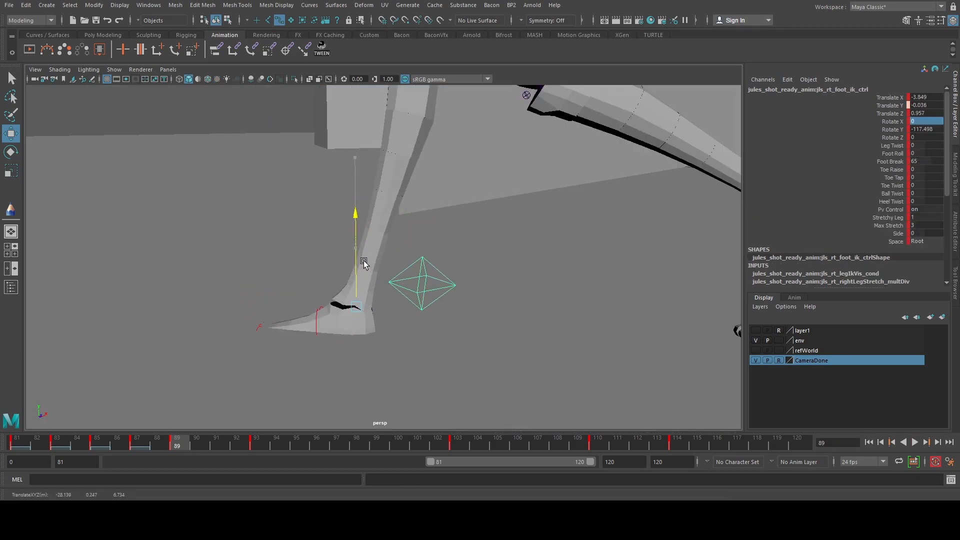
{"action": "key", "text": "ctrl+z"}
{"action": "scroll", "coordinate": [388, 241], "scroll_direction": "down", "scroll_amount": 5}
{"action": "key", "text": "comma"}
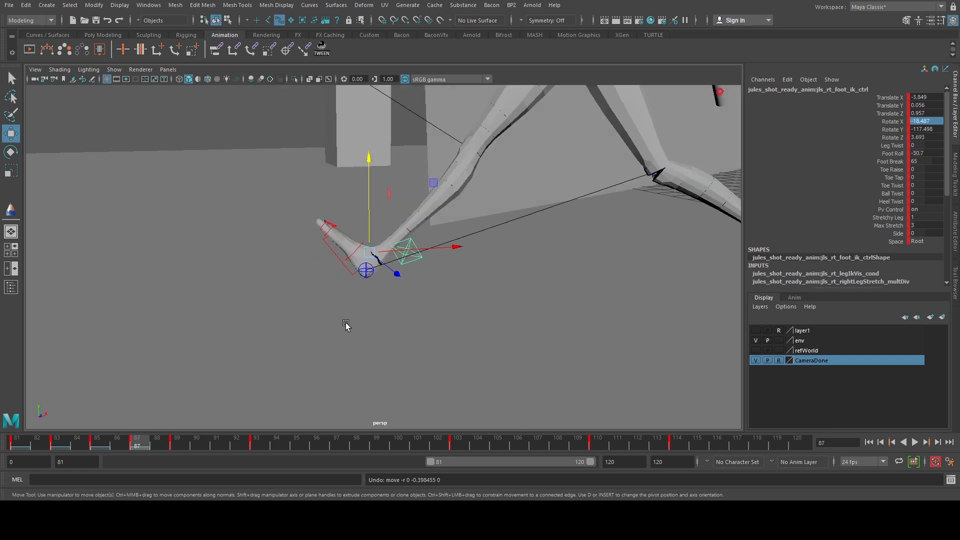
{"action": "key", "text": "period"}
{"action": "key", "text": "period"}
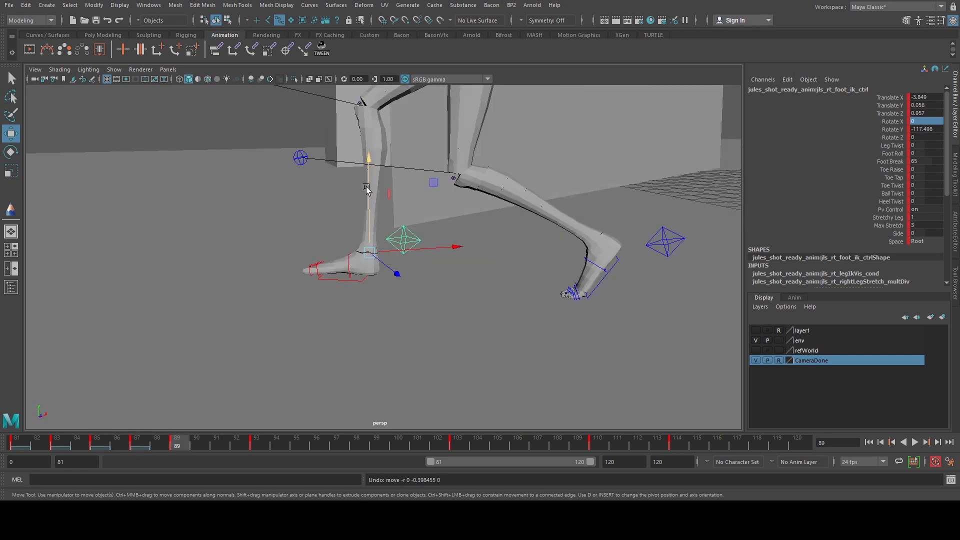
{"action": "left_click_drag", "start_coordinate": [367, 189], "coordinate": [360, 211]}
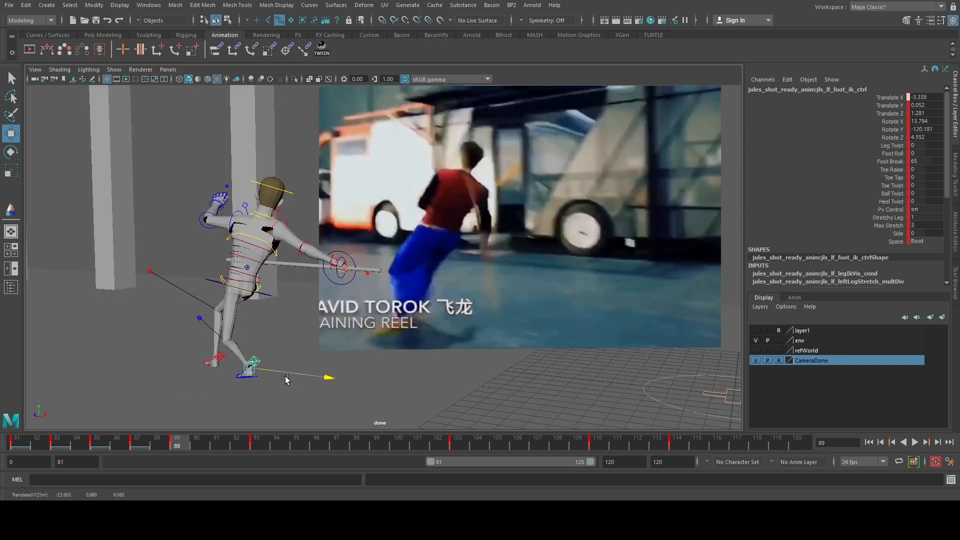
- At frame 89, move the left foot IK control to about X -3.69, Y 0.04 and rotate it to about X 26.1, Y -109.4, Z 7.7
{"action": "left_click_drag", "start_coordinate": [274, 371], "coordinate": [212, 336]}
{"action": "key", "text": "e"}
{"action": "key", "text": "w"}
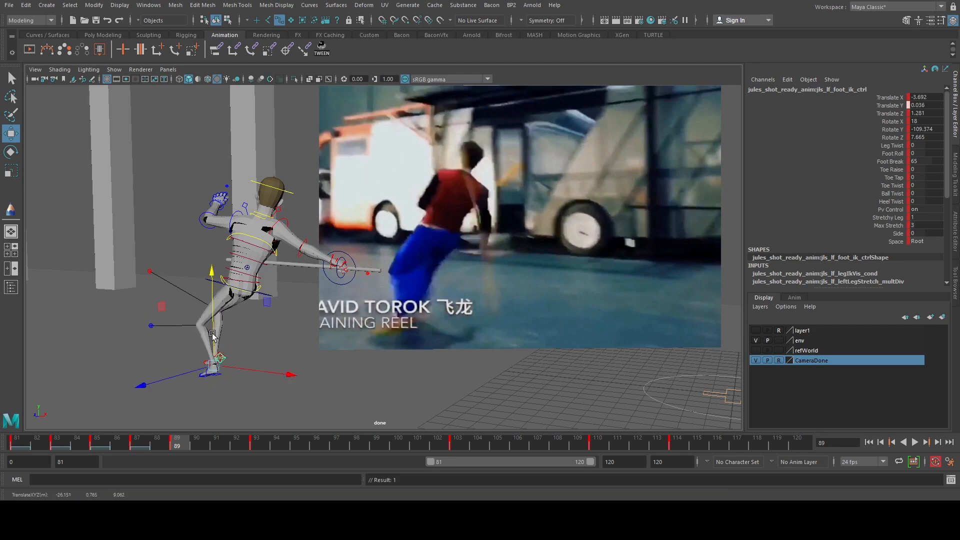
{"action": "key", "text": "e"}
{"action": "left_click_drag", "start_coordinate": [263, 364], "coordinate": [266, 349]}
{"action": "key", "text": "q"}
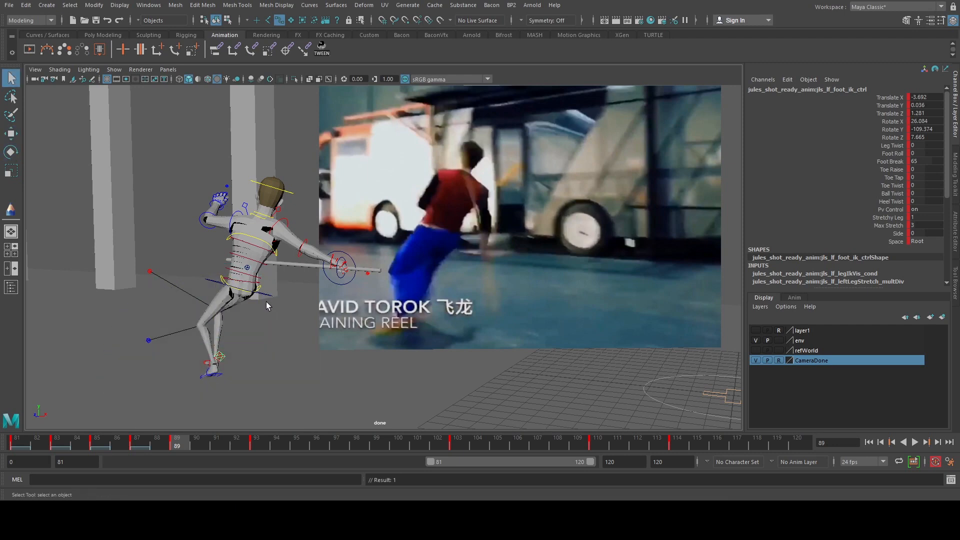
- At frame 89, rotate the hips and reposition the left knee pole vector to about -0.016, 0.111, 0.378, comparing with frame 88
{"action": "left_click", "coordinate": [265, 295]}
{"action": "key", "text": "e"}
{"action": "left_click_drag", "start_coordinate": [267, 311], "coordinate": [265, 317]}
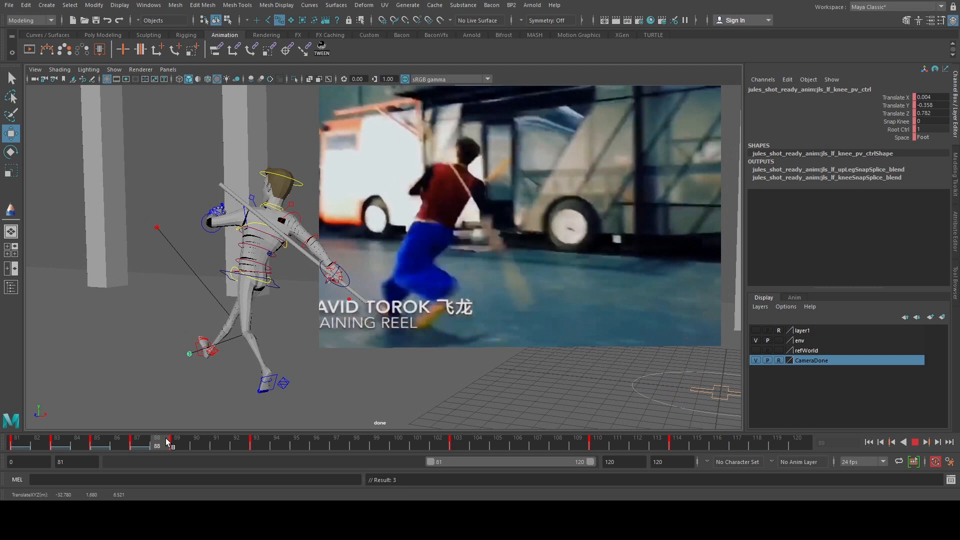
{"action": "left_click_drag", "start_coordinate": [166, 440], "coordinate": [184, 440]}
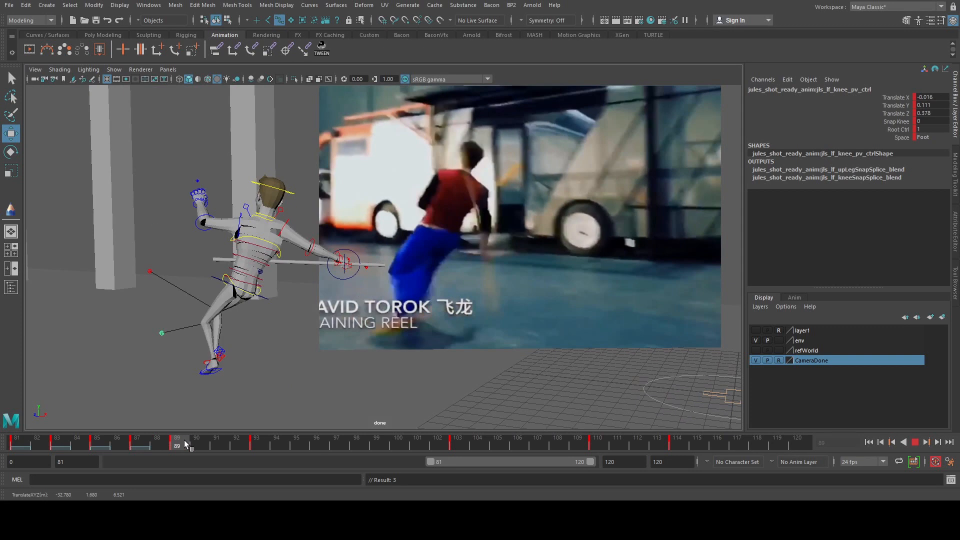
- Rotate the left clavicle control at frame 89 to about -1.7 in Rotate Z
{"action": "left_click", "coordinate": [245, 206]}
{"action": "left_click", "coordinate": [246, 209]}
{"action": "key", "text": "e"}
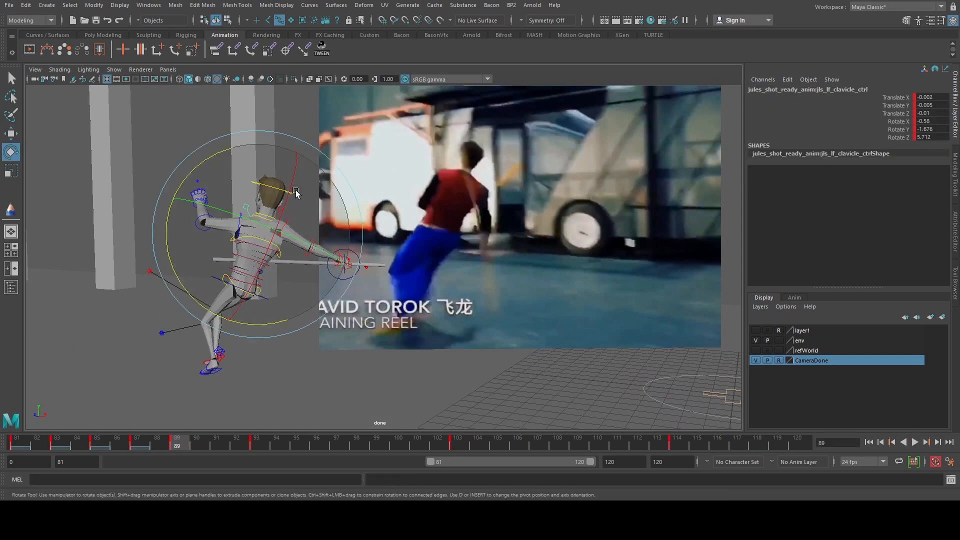
{"action": "left_click_drag", "start_coordinate": [296, 193], "coordinate": [223, 161]}
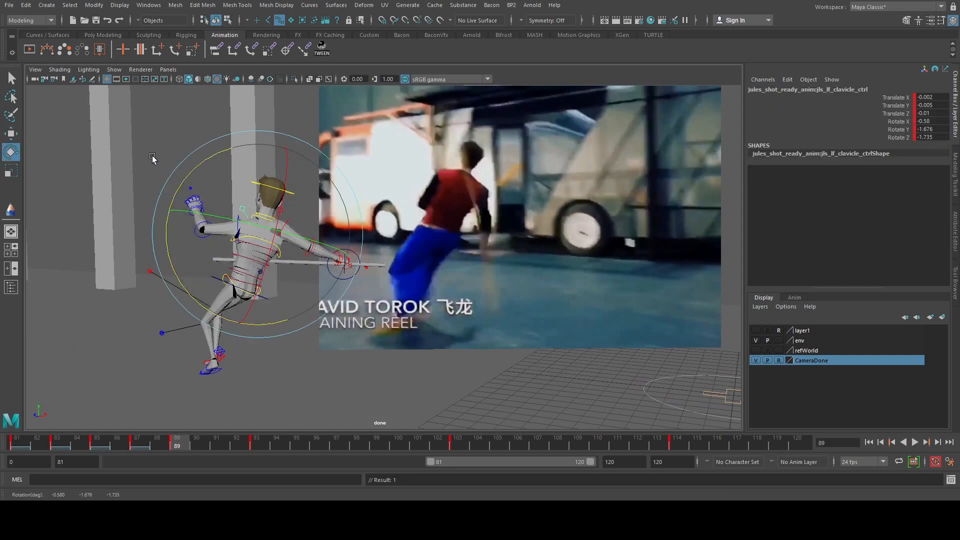
{"action": "left_click", "coordinate": [188, 169]}
- Swing the left upper arm down at frame 89 to about X -12.8, Y -11.4, Z -63.2
{"action": "left_click", "coordinate": [236, 221]}
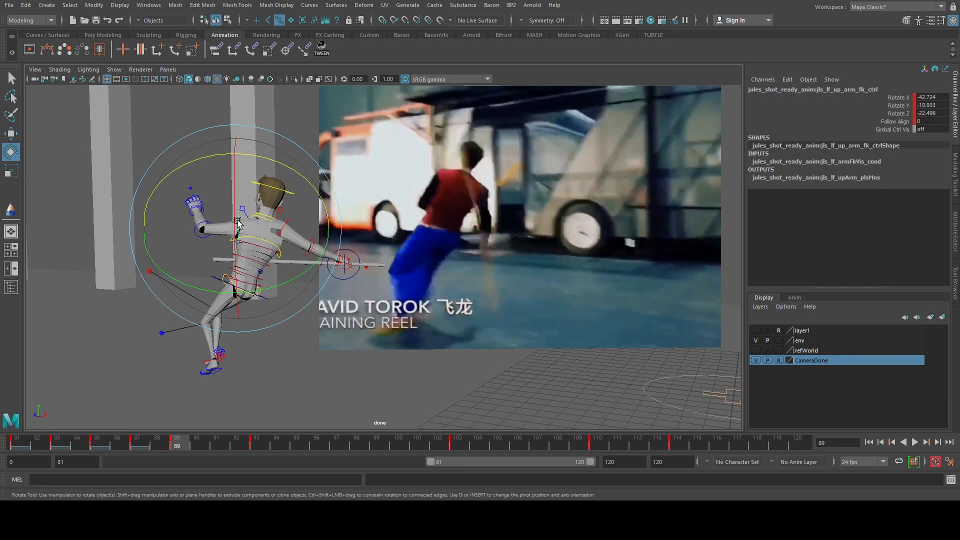
{"action": "left_click_drag", "start_coordinate": [235, 140], "coordinate": [220, 165]}
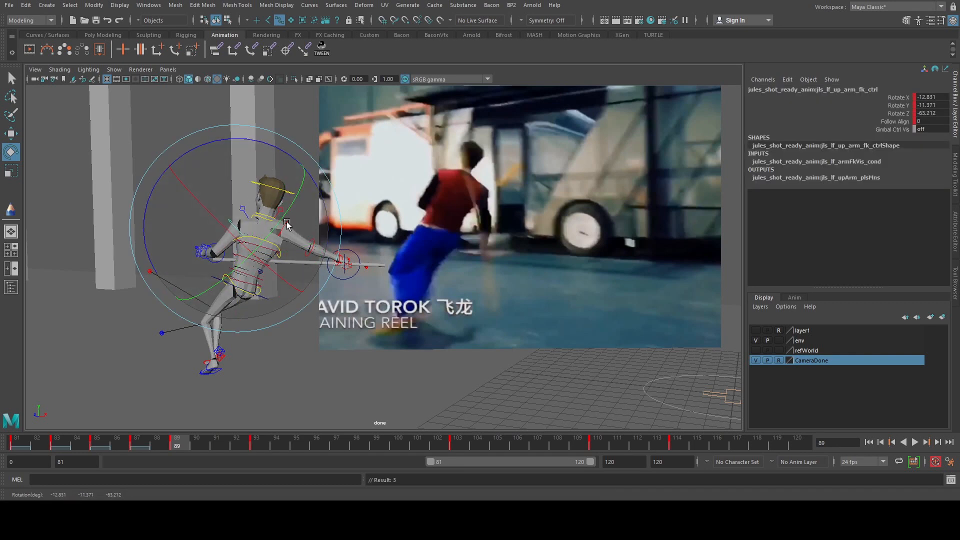
{"action": "key", "text": "q"}
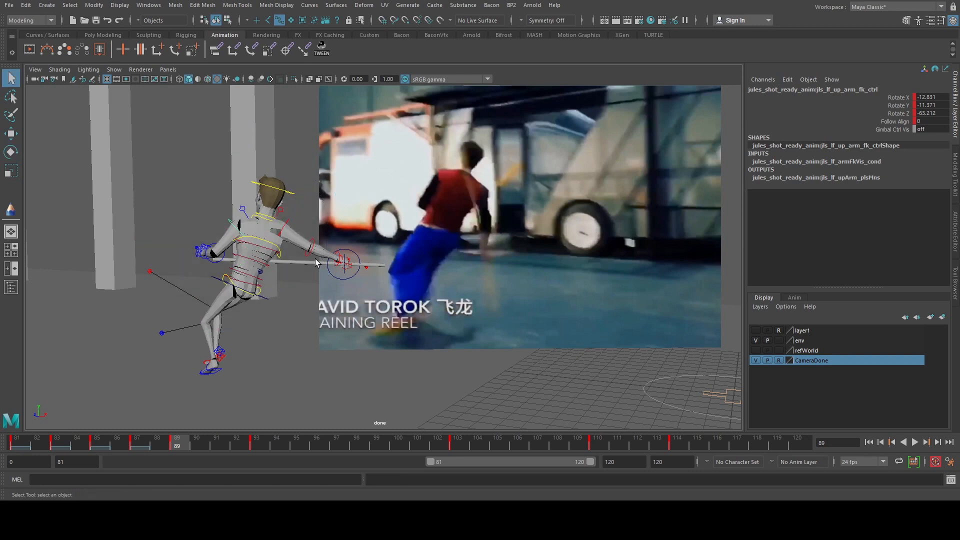
- Rotate the upper spine FK control at frame 89 to match the torso lean in the reference video
{"action": "left_click", "coordinate": [272, 254]}
{"action": "left_click", "coordinate": [257, 270]}
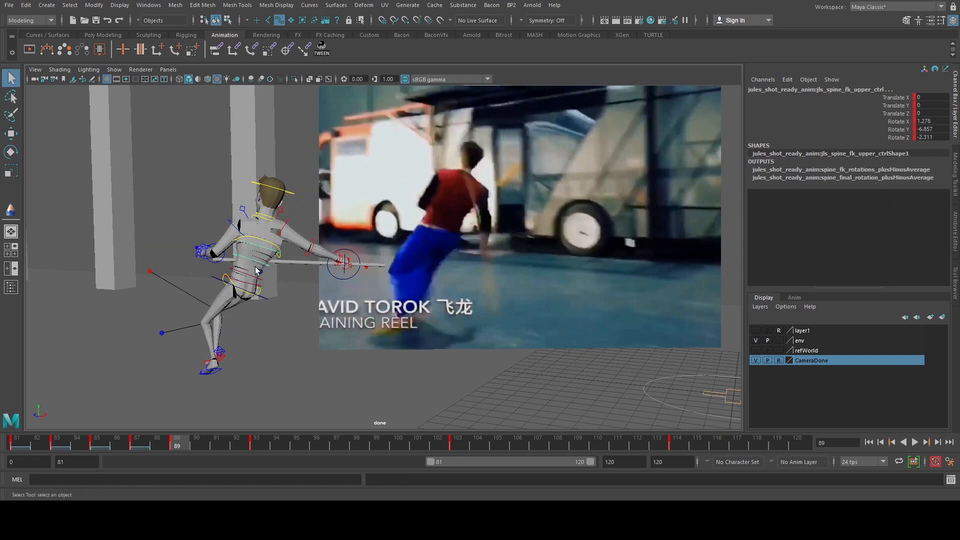
{"action": "key", "text": "e"}
{"action": "mouse_move", "coordinate": [250, 276]}
{"action": "left_mouse_down"}
{"action": "mouse_move", "coordinate": [206, 229]}
{"action": "mouse_move", "coordinate": [179, 217]}
{"action": "mouse_move", "coordinate": [223, 226]}
{"action": "mouse_move", "coordinate": [254, 259]}
{"action": "left_mouse_up"}
{"action": "key", "text": "q"}
- Refine the left upper-arm rotation at frame 89 to about X -3.4, Y -11.1, Z -61.3 and compare with frame 87
{"action": "left_click", "coordinate": [223, 228]}
{"action": "key", "text": "e"}
{"action": "key", "text": "comma"}
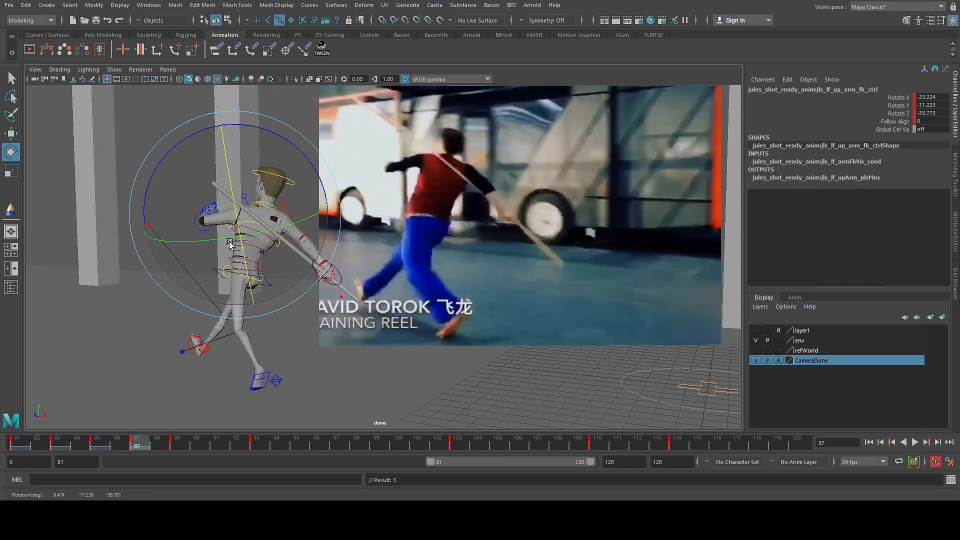
{"action": "key", "text": "period"}
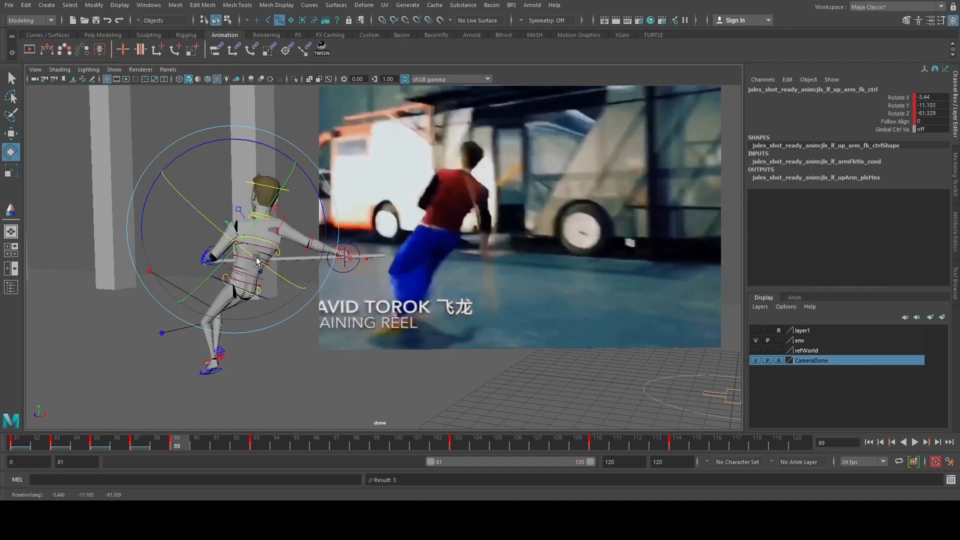
{"action": "key", "text": "period"}
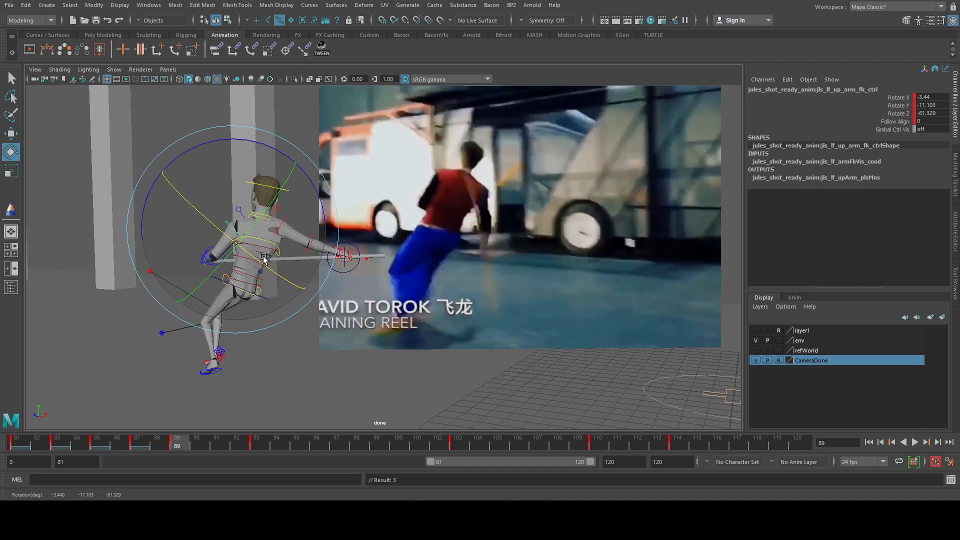
- Rotate the right clavicle control at frame 89 to about X -1.8, Y -1.3, Z -3.8, dropping the right shoulder
{"action": "left_click", "coordinate": [365, 187]}
{"action": "left_click", "coordinate": [282, 206]}
{"action": "key", "text": "q"}
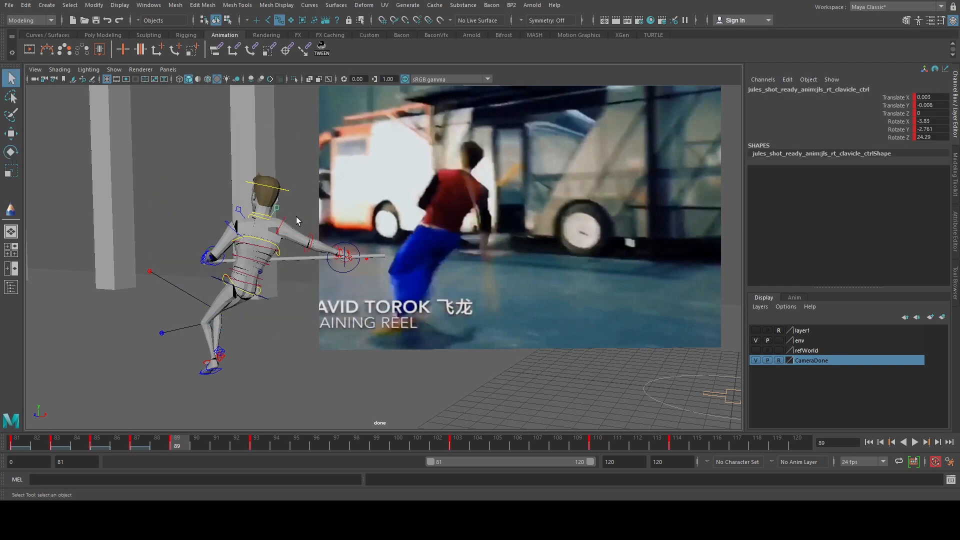
{"action": "left_click", "coordinate": [285, 220]}
{"action": "key", "text": "ctrl+z"}
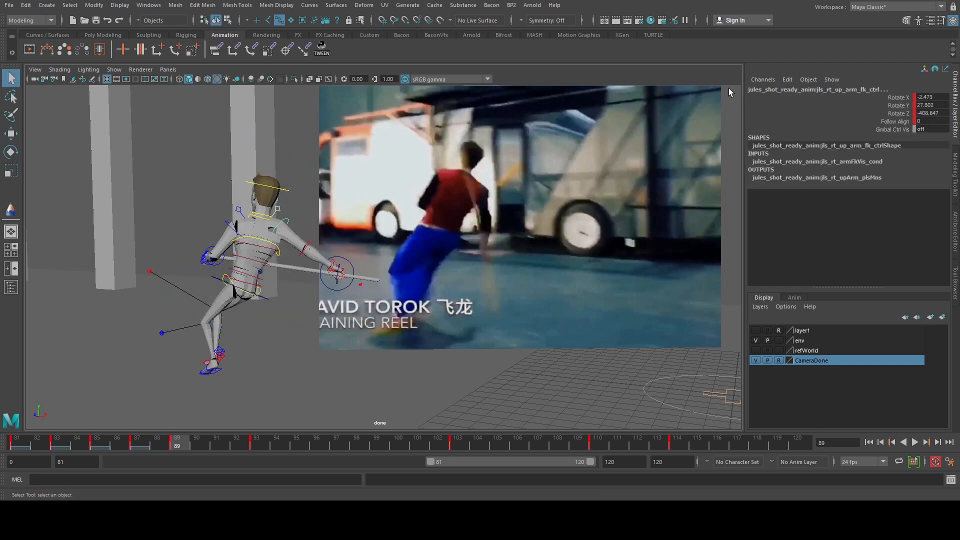
{"action": "left_click", "coordinate": [279, 208]}
{"action": "key", "text": "e"}
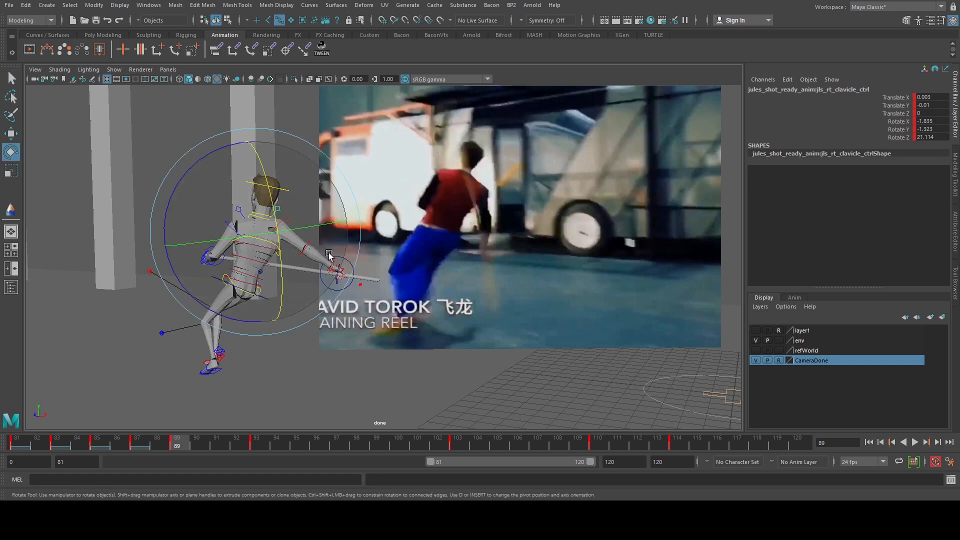
{"action": "left_click_drag", "start_coordinate": [329, 253], "coordinate": [194, 275]}
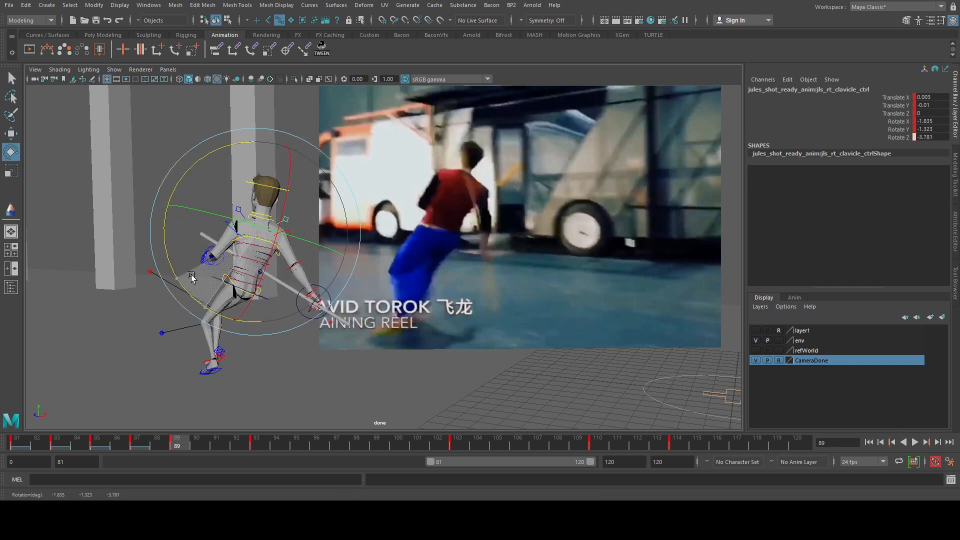
{"action": "key", "text": "q"}
- Rotate the right elbow FK control at frame 89 to adjust the bend of the staff arm
{"action": "left_click", "coordinate": [291, 231]}
{"action": "left_click", "coordinate": [302, 261]}
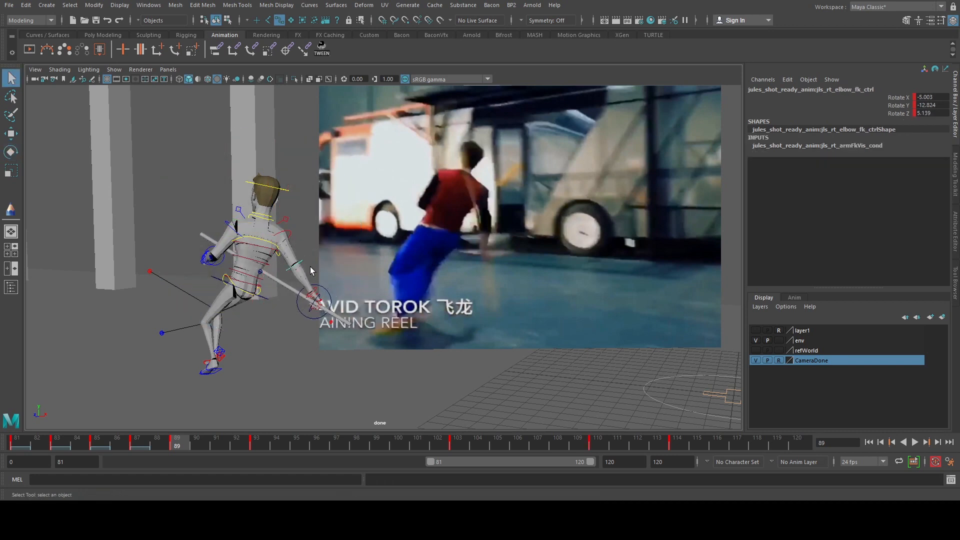
{"action": "key", "text": "e"}
{"action": "left_click_drag", "start_coordinate": [311, 270], "coordinate": [324, 309]}
{"action": "key", "text": "q"}
- Rotate the right upper-arm FK control at frame 89 to fit the arm to the reference
{"action": "left_click", "coordinate": [289, 234]}
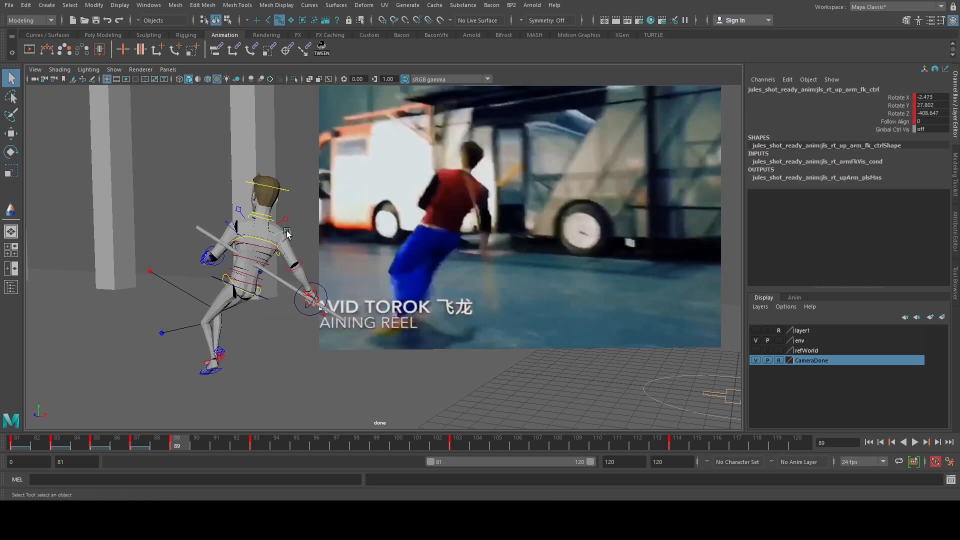
{"action": "key", "text": "e"}
{"action": "left_click_drag", "start_coordinate": [306, 214], "coordinate": [230, 180]}
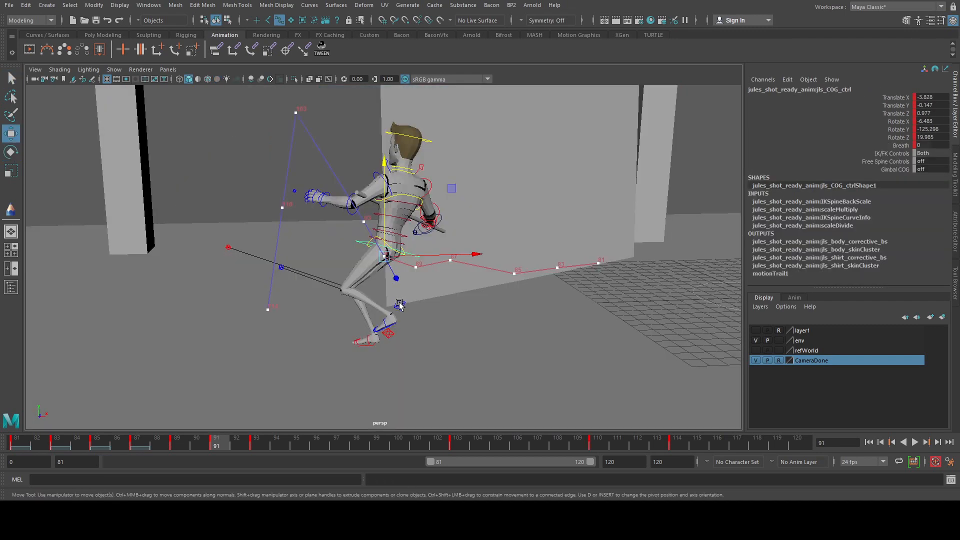
- At frame 91, move the left foot IK control forward to about X -4.54, Y 0.15, Z 0.96 and set Rotate X to about -33.1
{"action": "left_click", "coordinate": [310, 317]}
{"action": "key", "text": "w"}
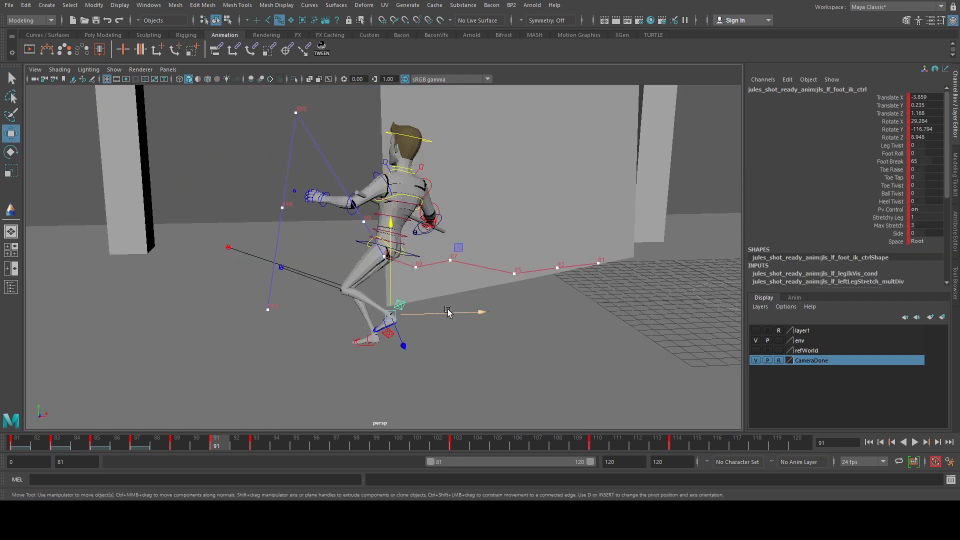
{"action": "left_click_drag", "start_coordinate": [395, 315], "coordinate": [370, 324]}
{"action": "key", "text": "e"}
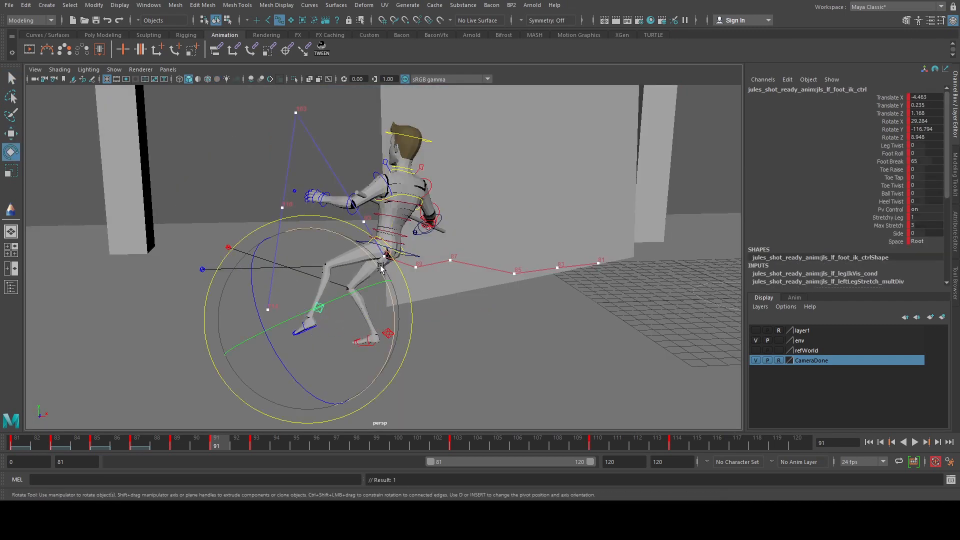
{"action": "left_click_drag", "start_coordinate": [380, 265], "coordinate": [410, 365]}
{"action": "key", "text": "w"}
{"action": "left_click_drag", "start_coordinate": [375, 253], "coordinate": [366, 264]}
{"action": "left_click_drag", "start_coordinate": [416, 348], "coordinate": [427, 322], "text": "alt"}
- Match the right foot IK control at frame 91 to its frame 89 placement, with Translate -3.849, -0.007, 0.957 and Foot Roll 6.9
{"action": "left_click", "coordinate": [377, 346]}
{"action": "key", "text": "comma"}
{"action": "key", "text": "period"}
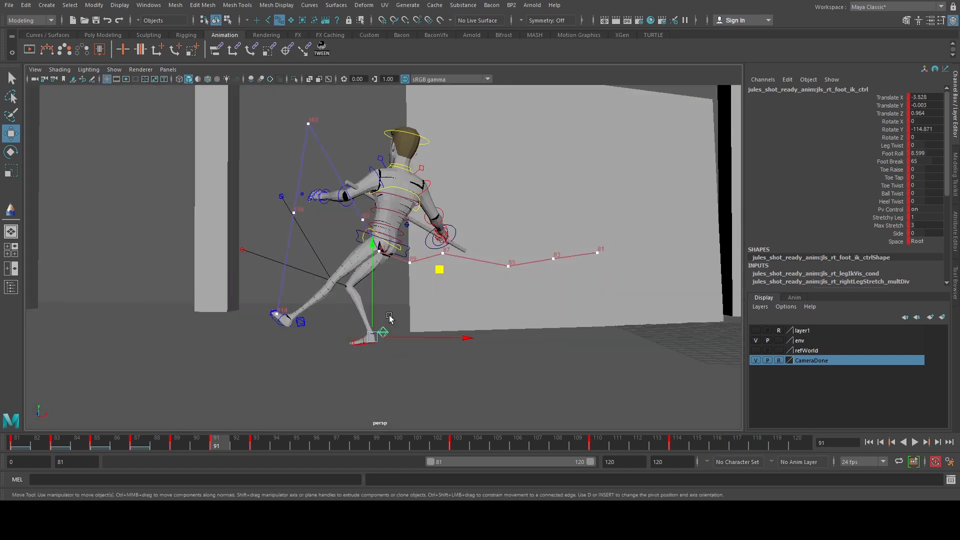
{"action": "key", "text": "comma"}
{"action": "key", "text": "period"}
{"action": "key", "text": "comma"}
{"action": "key", "text": "period"}
{"action": "key", "text": "ctrl+z"}
{"action": "left_click", "coordinate": [890, 154]}
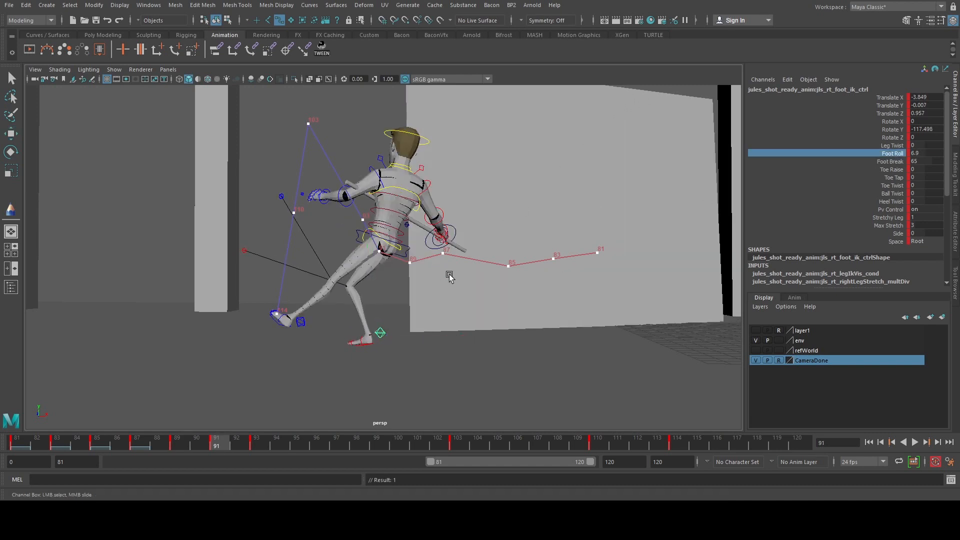
- Delete the COG control's motion trail from the scene
{"action": "left_click", "coordinate": [302, 324]}
{"action": "key", "text": "w"}
{"action": "left_click_drag", "start_coordinate": [335, 342], "coordinate": [427, 283], "text": "alt"}
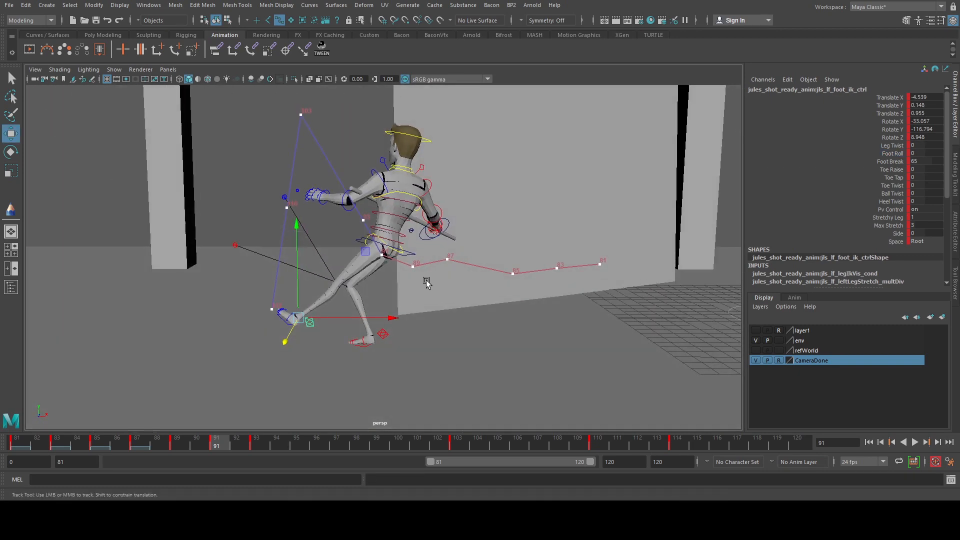
{"action": "scroll", "coordinate": [426, 282], "scroll_direction": "up", "scroll_amount": 3}
{"action": "middle_click_drag", "start_coordinate": [427, 283], "coordinate": [420, 341], "text": "alt"}
{"action": "left_click_drag", "start_coordinate": [421, 341], "coordinate": [408, 328], "text": "alt"}
{"action": "left_click_drag", "start_coordinate": [399, 326], "coordinate": [395, 349], "text": "alt"}
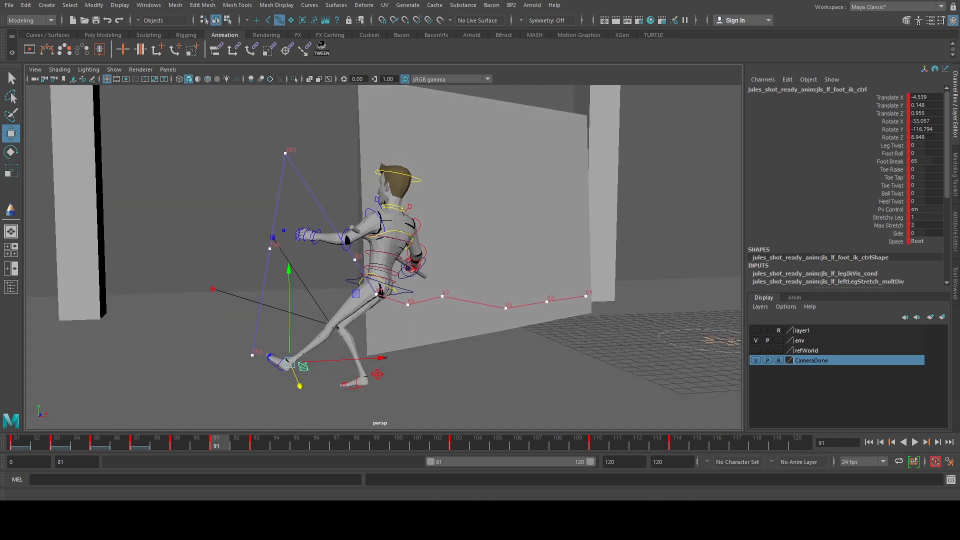
{"action": "left_click", "coordinate": [170, 114]}
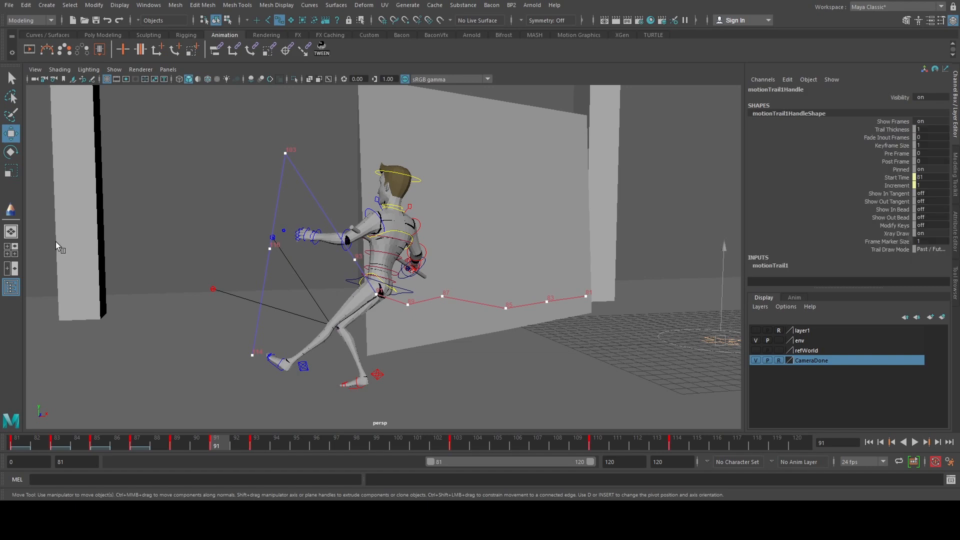
{"action": "key", "text": "Delete"}
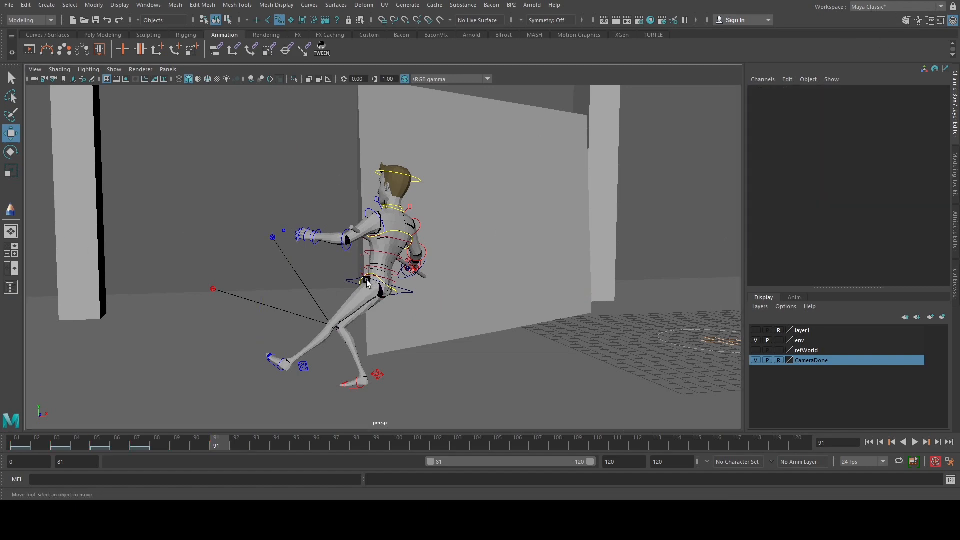
- Bend the left elbow FK control at frame 91 to about Rotate X 0.86, Y -91.97, Z -7.47
{"action": "left_click_drag", "start_coordinate": [366, 283], "coordinate": [344, 324], "text": "alt"}
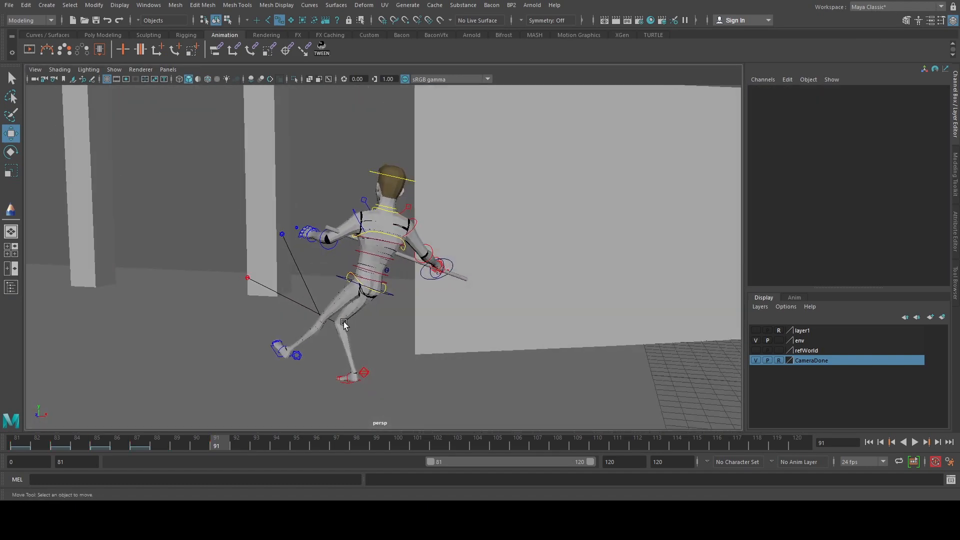
{"action": "left_click", "coordinate": [415, 226]}
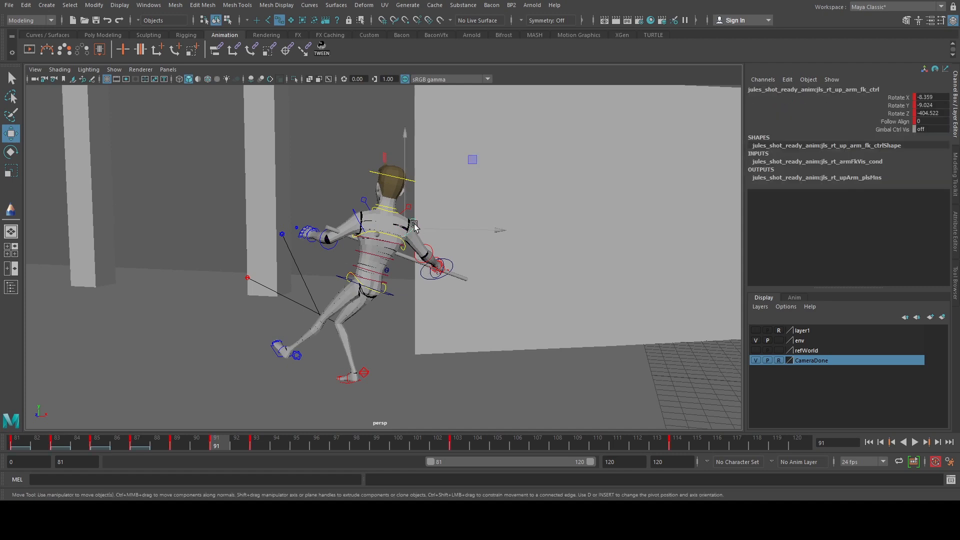
{"action": "left_click_drag", "start_coordinate": [199, 446], "coordinate": [221, 455]}
{"action": "key", "text": "q"}
{"action": "left_click", "coordinate": [323, 245]}
{"action": "key", "text": "e"}
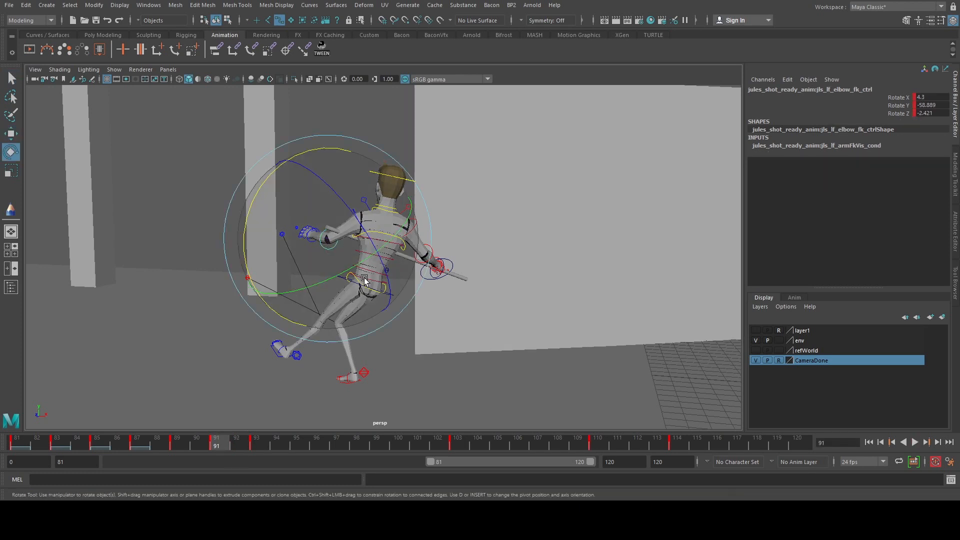
{"action": "left_click_drag", "start_coordinate": [288, 268], "coordinate": [302, 288]}
{"action": "key", "text": "q"}
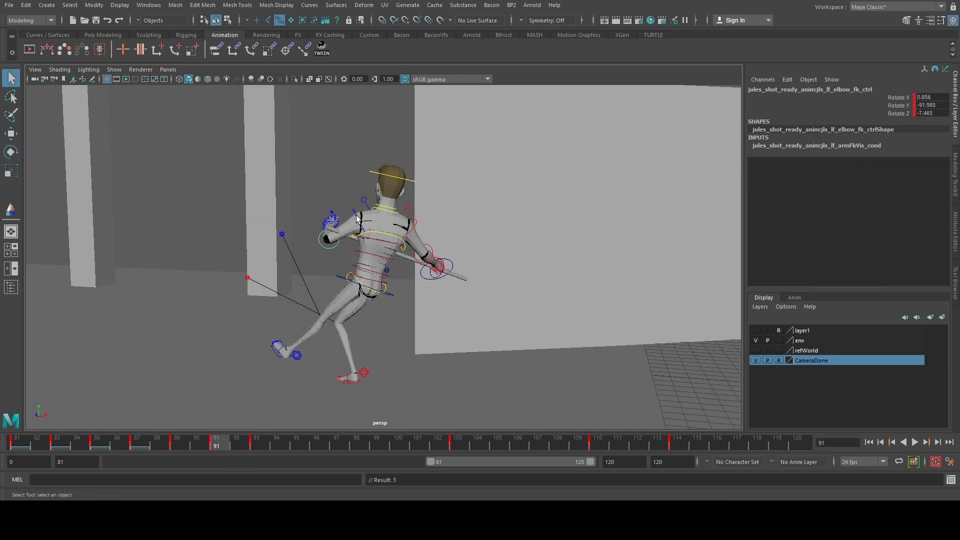
- In the shot camera view, raise the COG control at frame 89 to about Translate X -3.613, Y -0.188, comparing it with frame 91
{"action": "key", "text": "space"}
{"action": "left_click", "coordinate": [190, 144]}
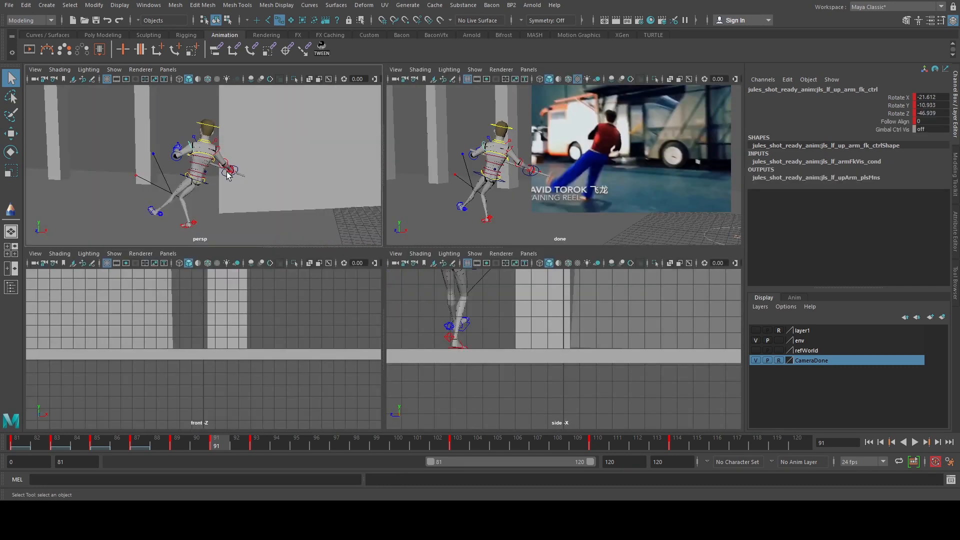
{"action": "left_click", "coordinate": [502, 183]}
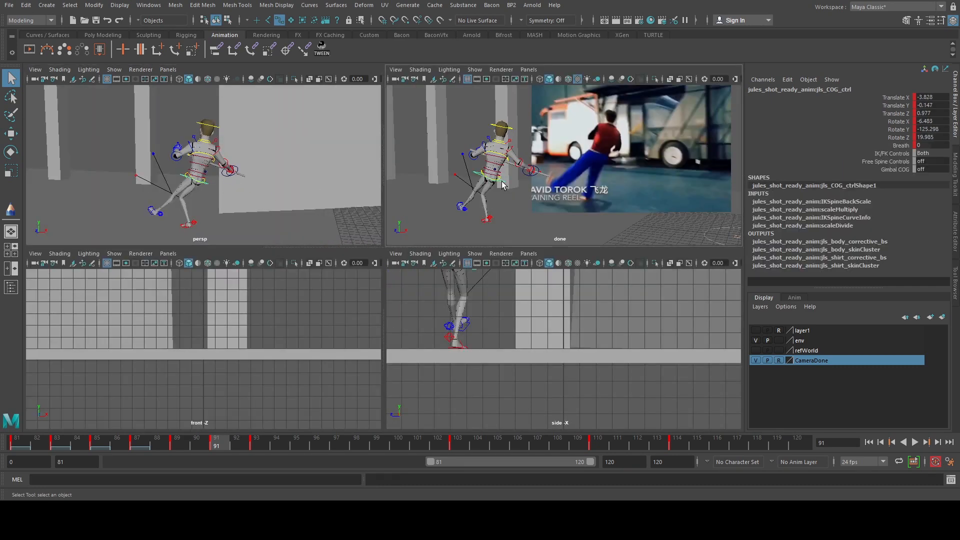
{"action": "key", "text": "space"}
{"action": "key", "text": "w"}
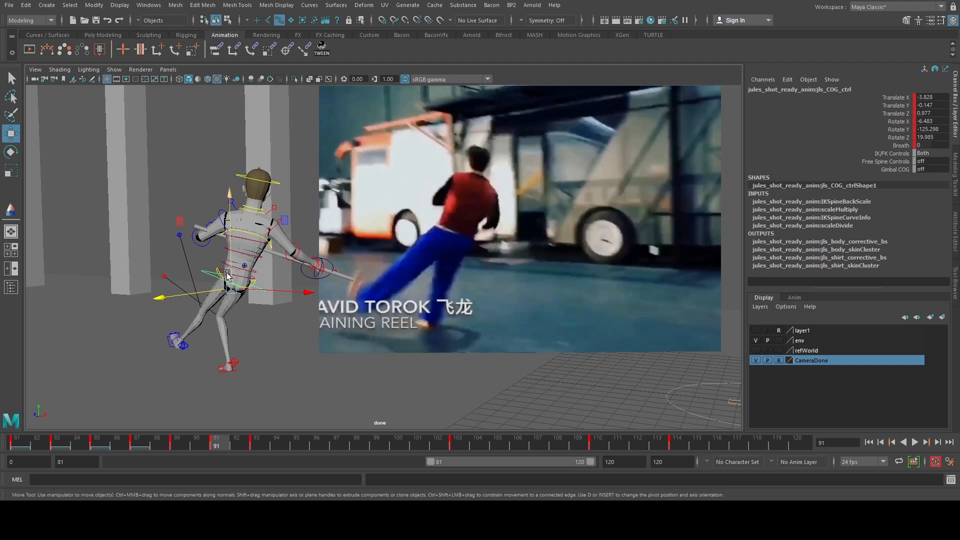
{"action": "key", "text": "comma"}
{"action": "key", "text": "period"}
{"action": "key", "text": "comma"}
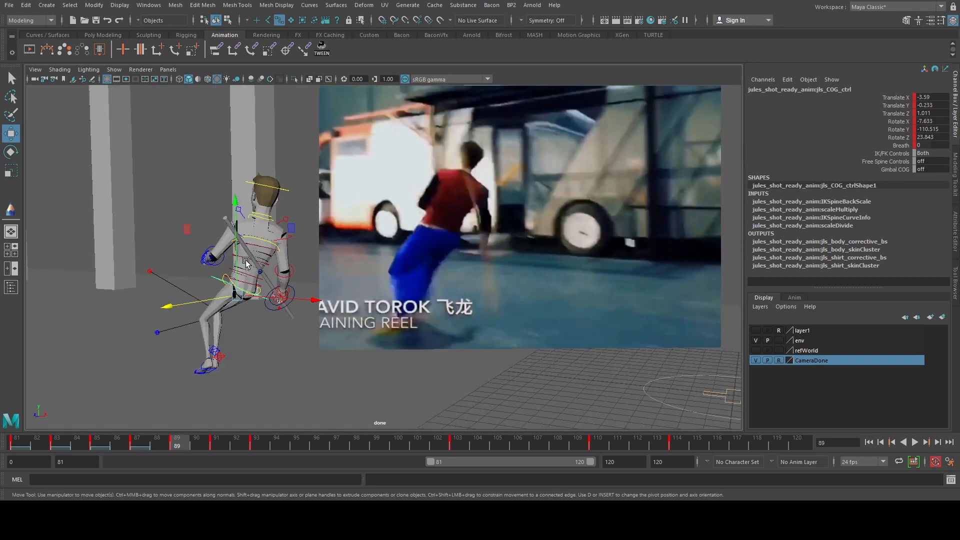
{"action": "left_click_drag", "start_coordinate": [244, 258], "coordinate": [311, 295]}
{"action": "key", "text": "period"}
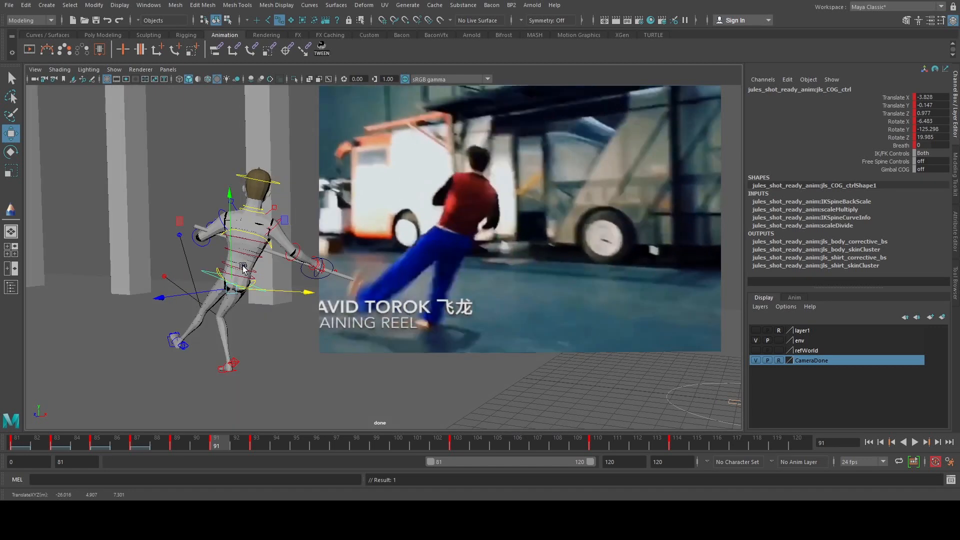
{"action": "key", "text": "comma"}
{"action": "key", "text": "period"}
- Raise the COG control at frame 91 to about Translate Y -0.054, key it, and compare it with the neighbouring poses
{"action": "left_click_drag", "start_coordinate": [230, 252], "coordinate": [236, 236]}
{"action": "key", "text": "comma"}
{"action": "key", "text": "period"}
{"action": "key", "text": "period"}
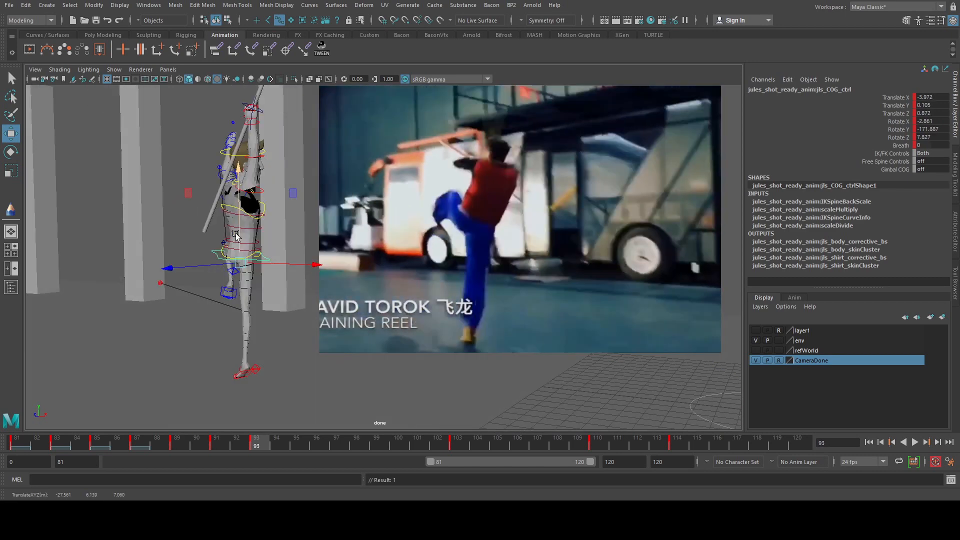
{"action": "key", "text": "comma"}
{"action": "key", "text": "period"}
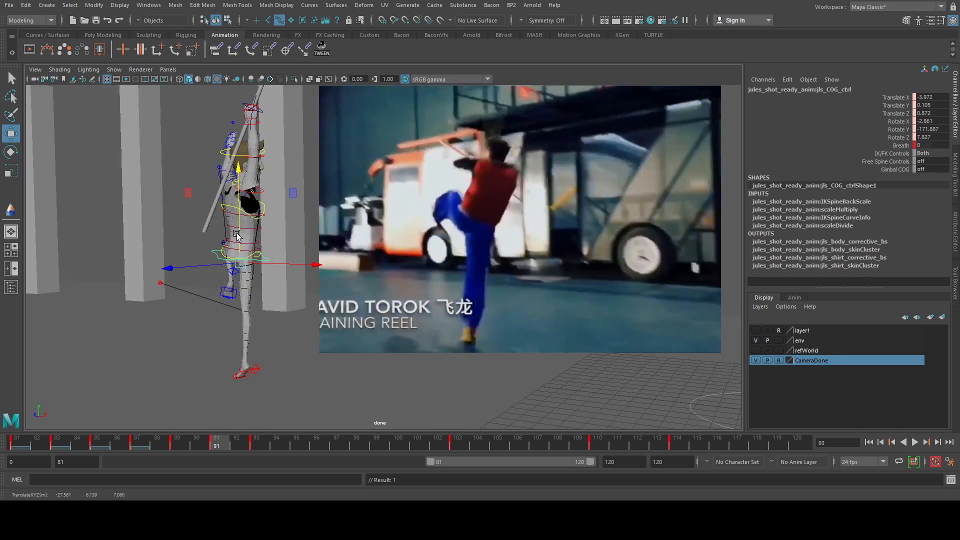
{"action": "key", "text": "comma"}
{"action": "left_click_drag", "start_coordinate": [237, 235], "coordinate": [231, 240]}
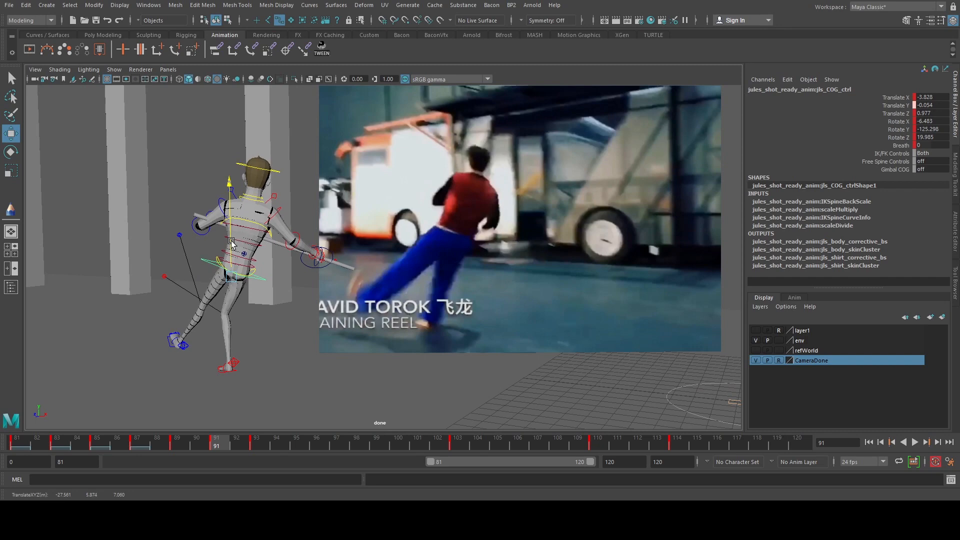
{"action": "key", "text": "s"}
{"action": "key", "text": "comma"}
{"action": "key", "text": "comma"}
{"action": "key", "text": "period"}
{"action": "key", "text": "period"}
{"action": "key", "text": "period"}
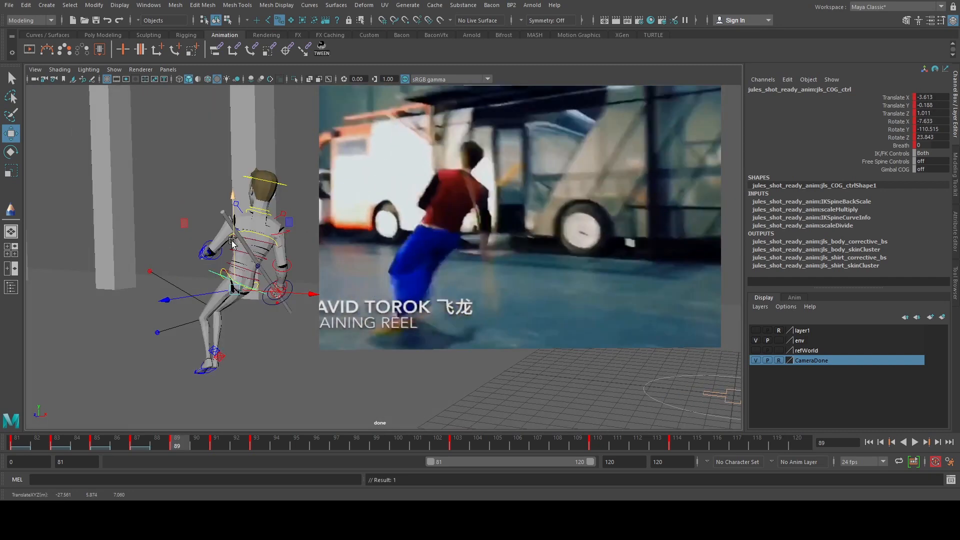
- Raise the COG and left foot IK controls together at frame 93, bringing the COG to about Translate Y 0.13
{"action": "left_click", "coordinate": [232, 245]}
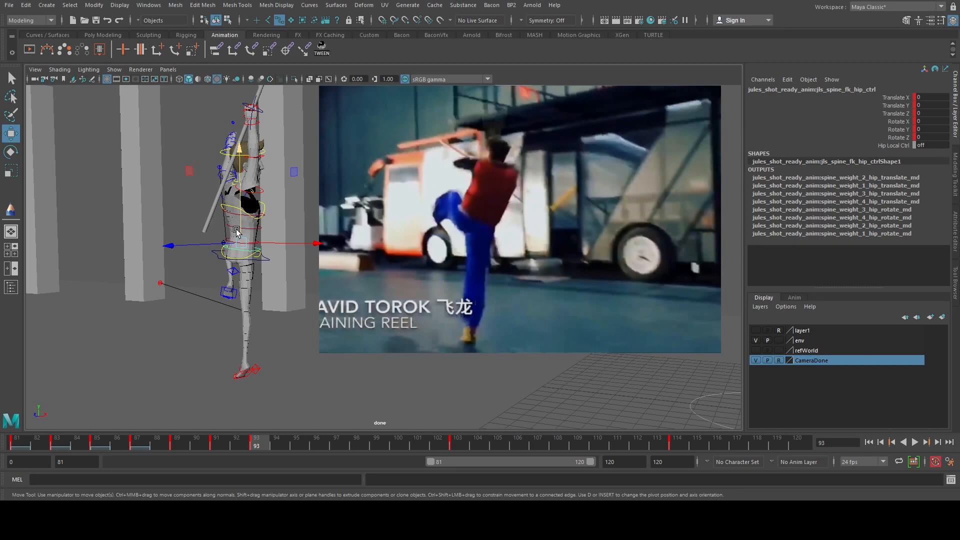
{"action": "left_click", "coordinate": [236, 271]}
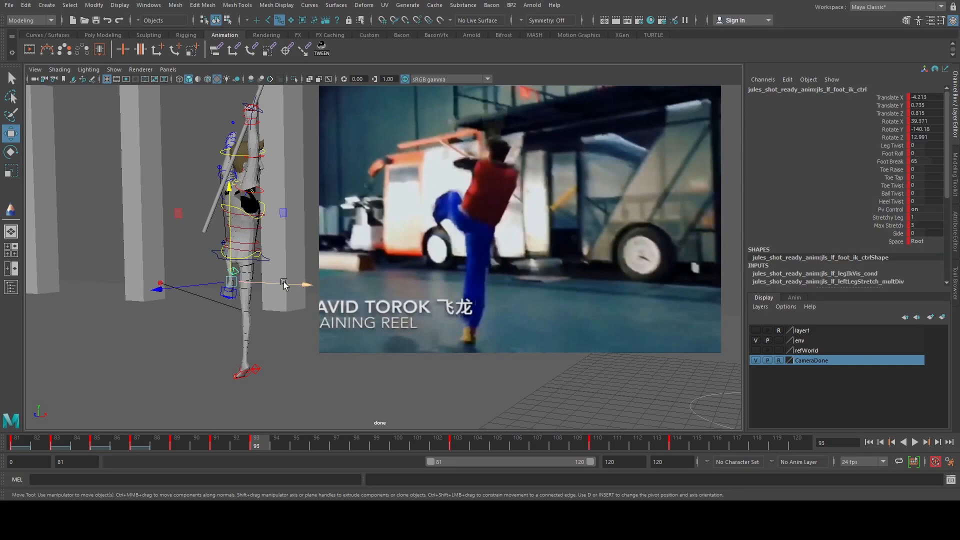
{"action": "left_click", "coordinate": [240, 245]}
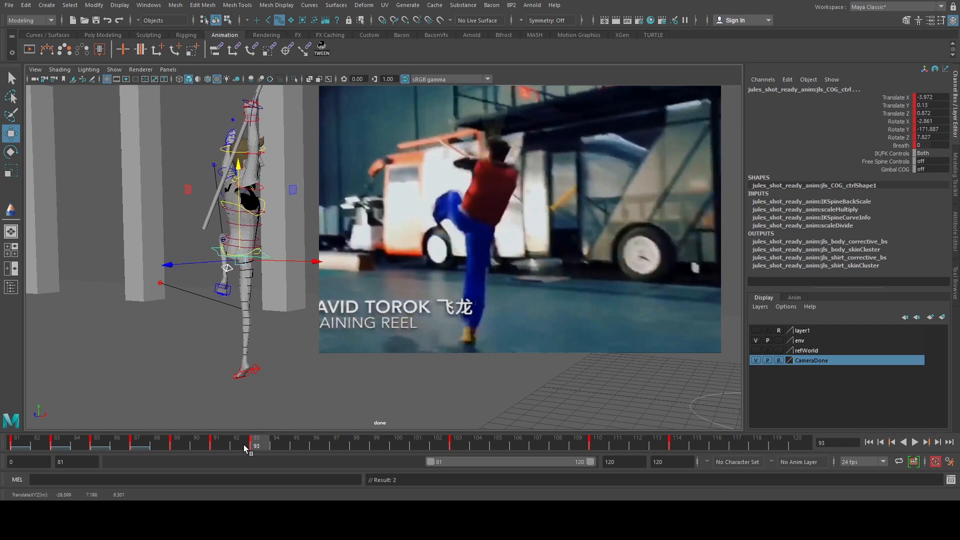
- Select all the character and staff controls and key an in-between pose at frame 95 in the perspective view
{"action": "left_click_drag", "start_coordinate": [244, 445], "coordinate": [126, 416]}
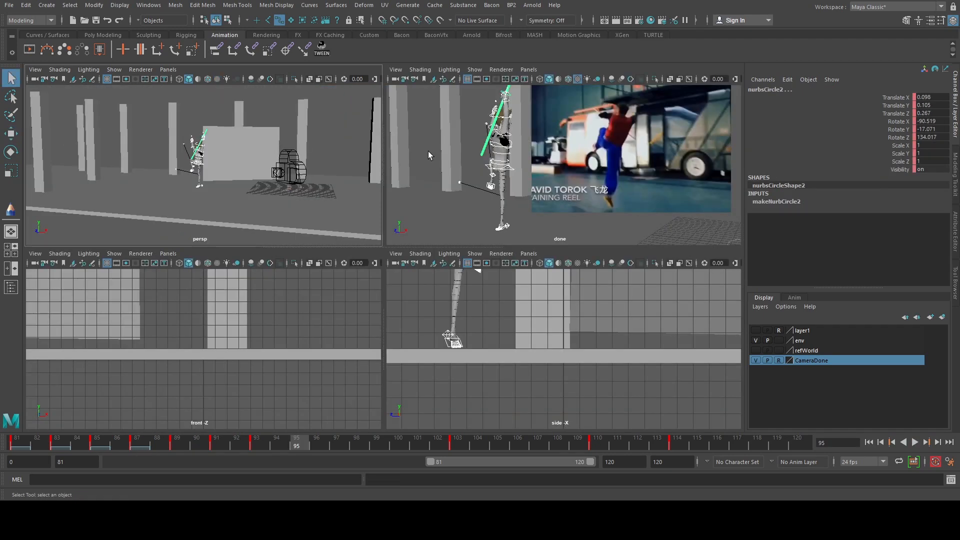
{"action": "key", "text": "space"}
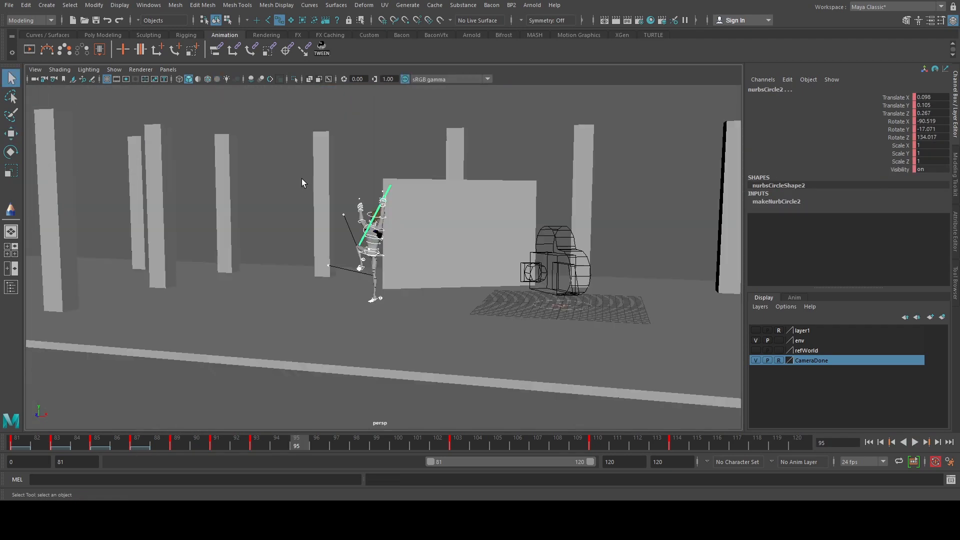
{"action": "left_click_drag", "start_coordinate": [301, 178], "coordinate": [327, 345], "text": "alt"}
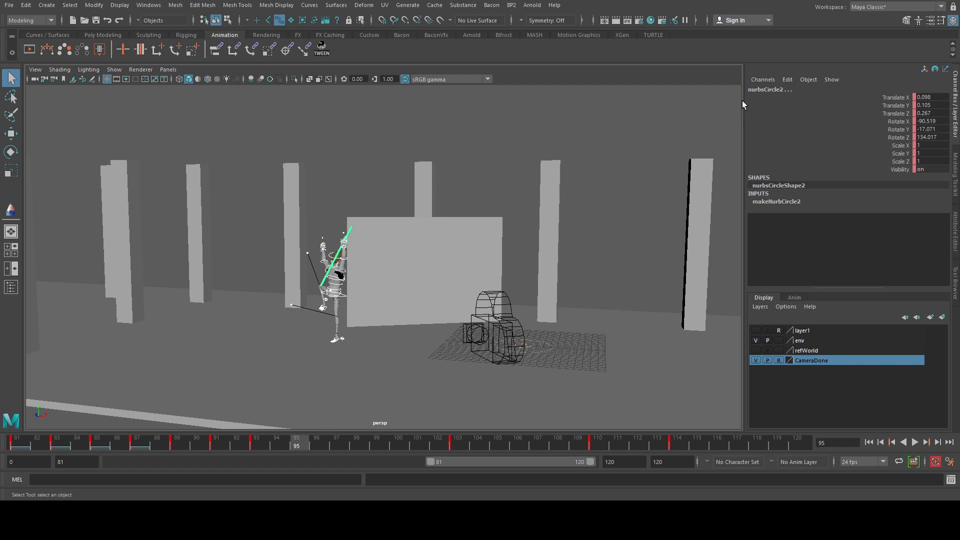
{"action": "key", "text": "ctrl+z"}
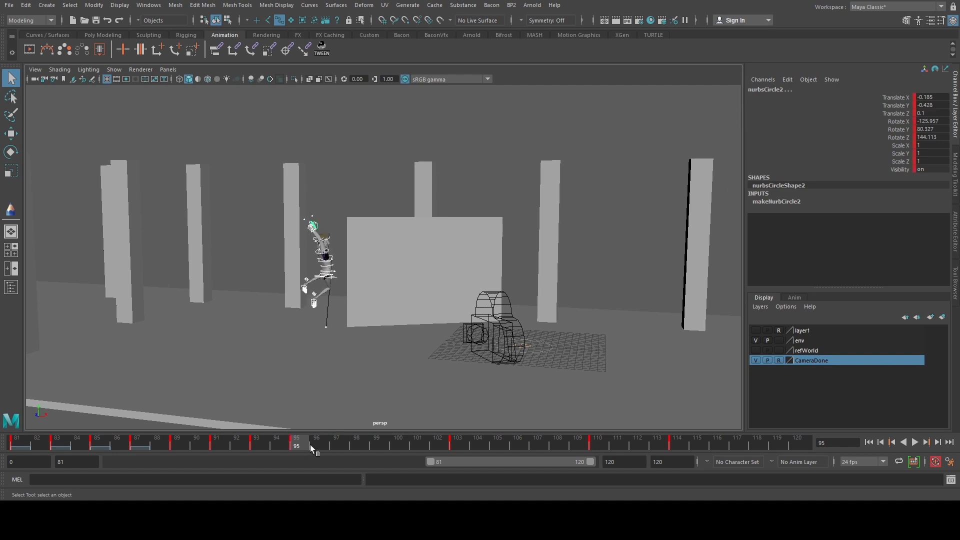
- Key further in-between poses for all controls at frames 97, 99 and 101, easing towards the frame 103 pose
{"action": "left_click_drag", "start_coordinate": [310, 445], "coordinate": [339, 445]}
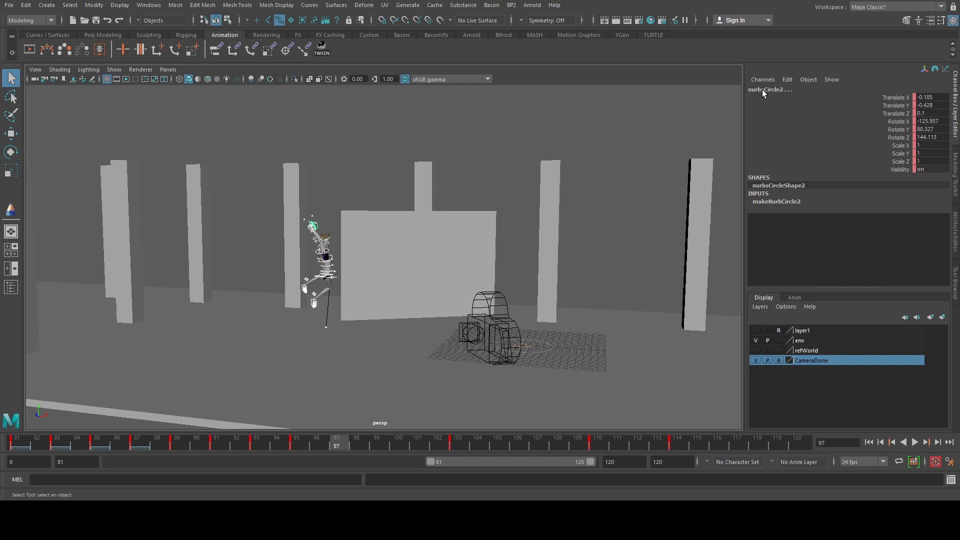
{"action": "key", "text": "ctrl+z"}
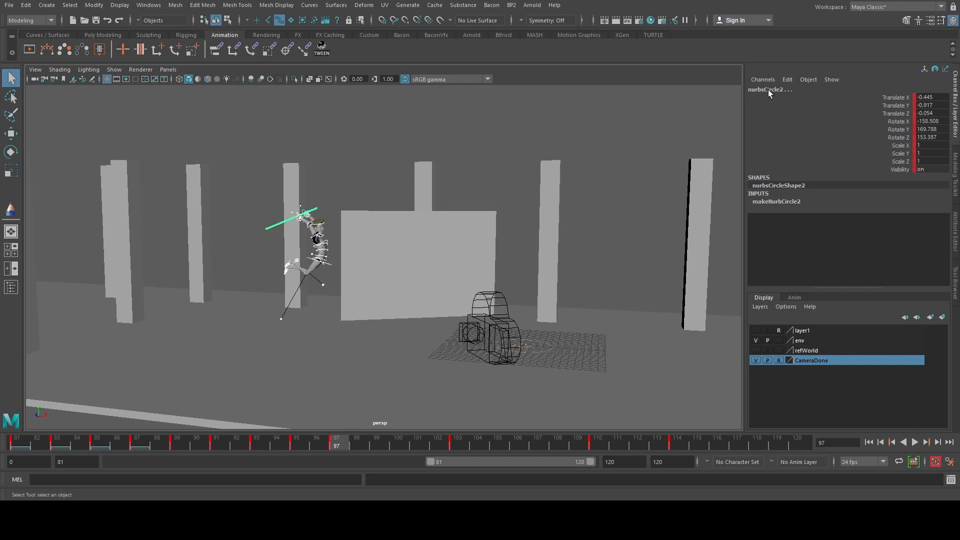
{"action": "left_click", "coordinate": [770, 89]}
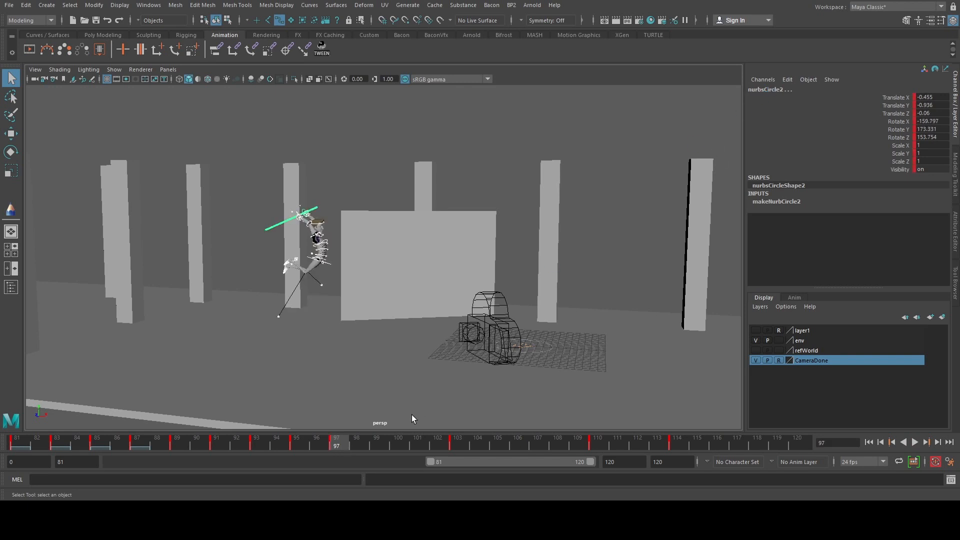
{"action": "left_click", "coordinate": [376, 441]}
{"action": "left_click", "coordinate": [778, 89]}
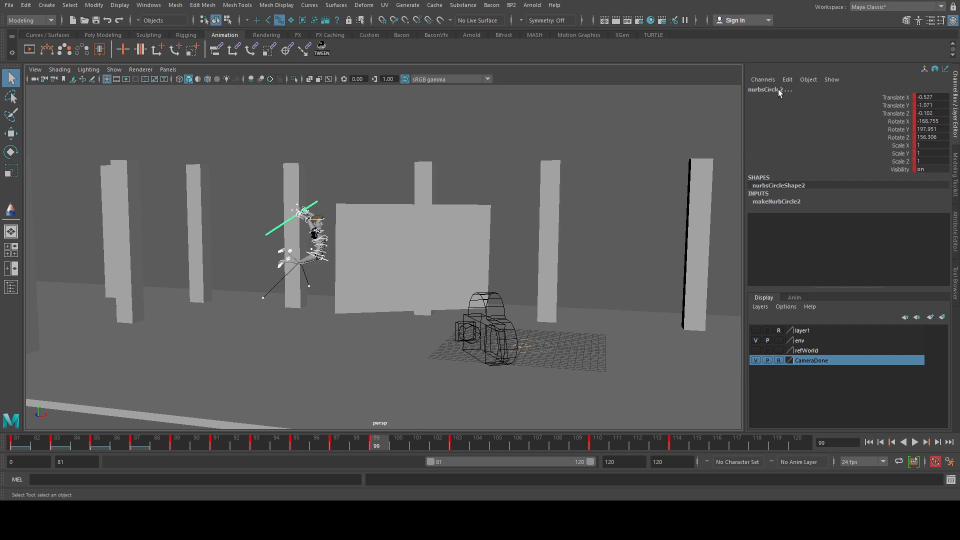
{"action": "left_click", "coordinate": [416, 446]}
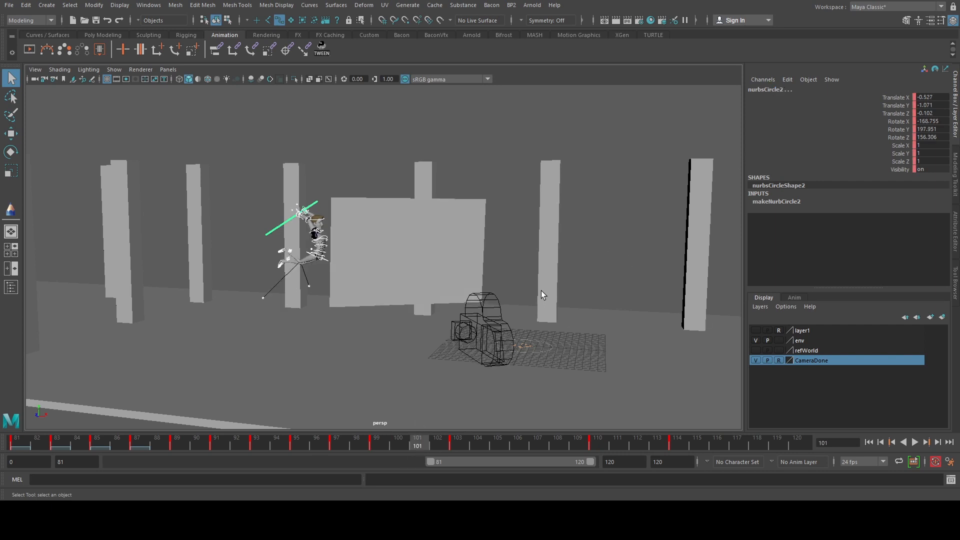
{"action": "left_click", "coordinate": [776, 90]}
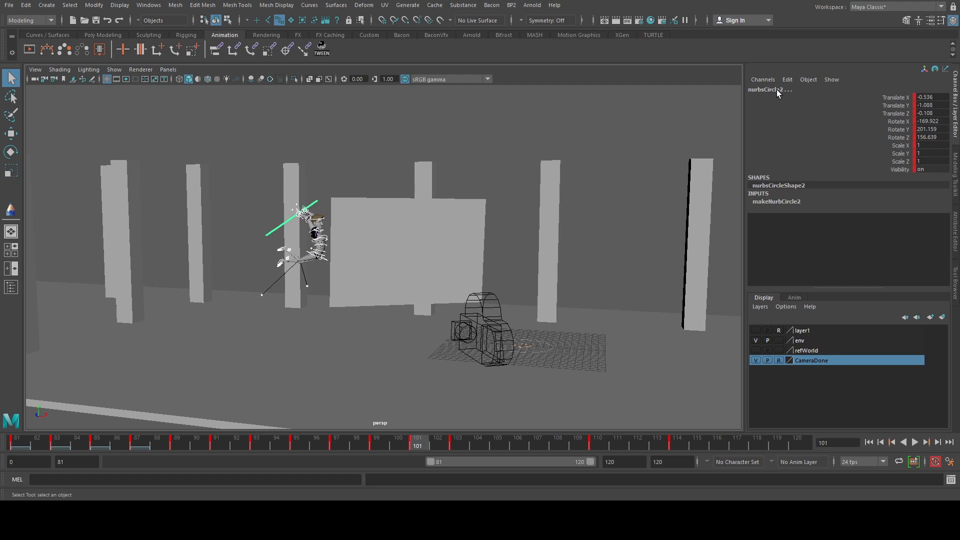
- Key in-between poses for all controls at frames 107 and 105, and shift both keys one frame later to 108 and 106
{"action": "left_click", "coordinate": [915, 442]}
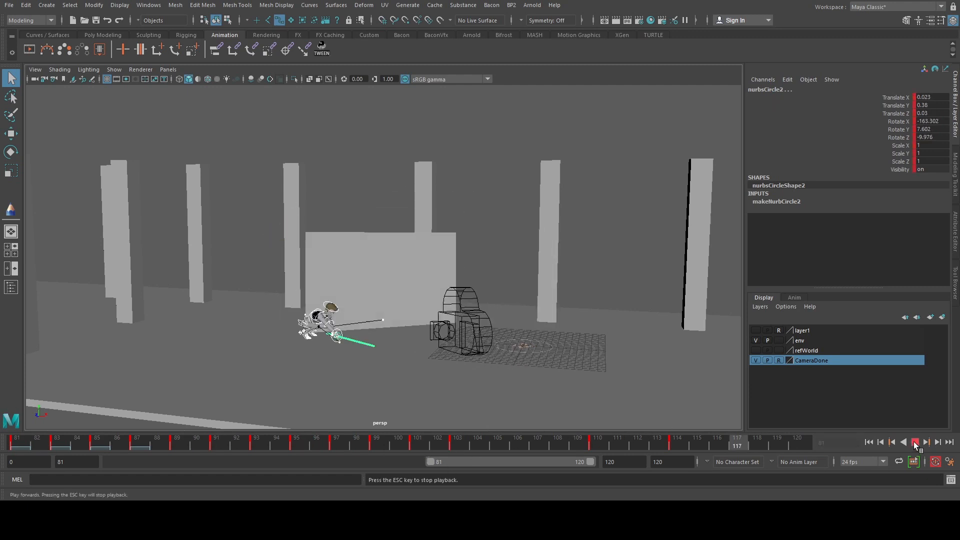
{"action": "left_click", "coordinate": [915, 442]}
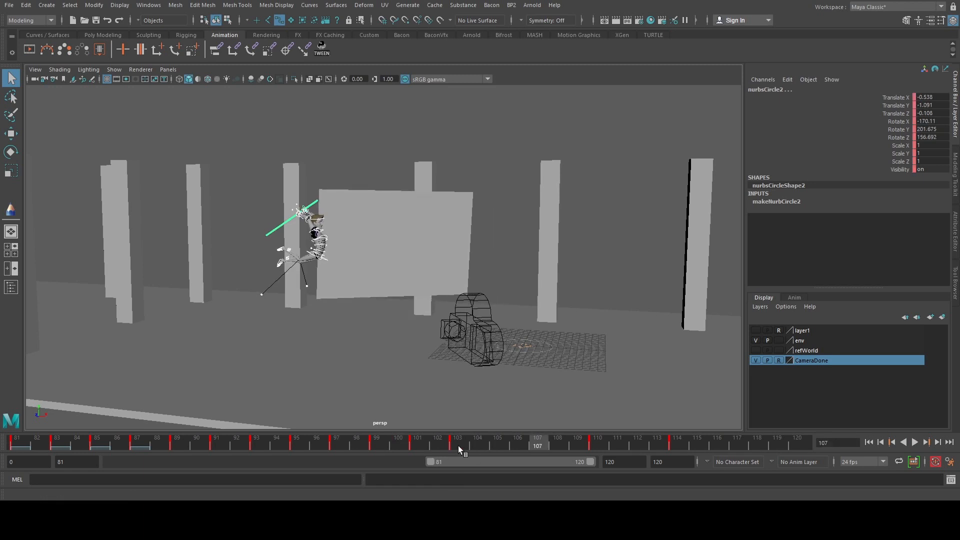
{"action": "key", "text": "alt+v"}
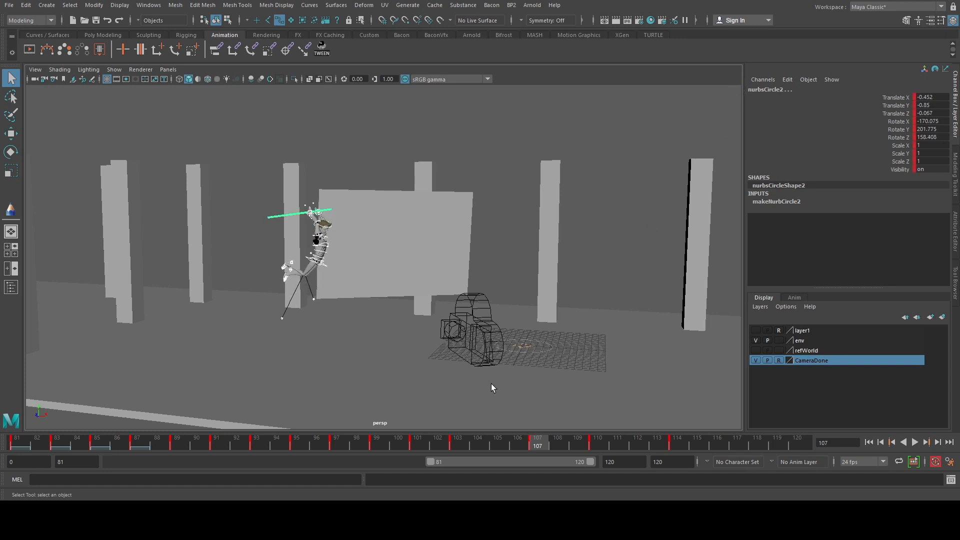
{"action": "left_click", "coordinate": [496, 444]}
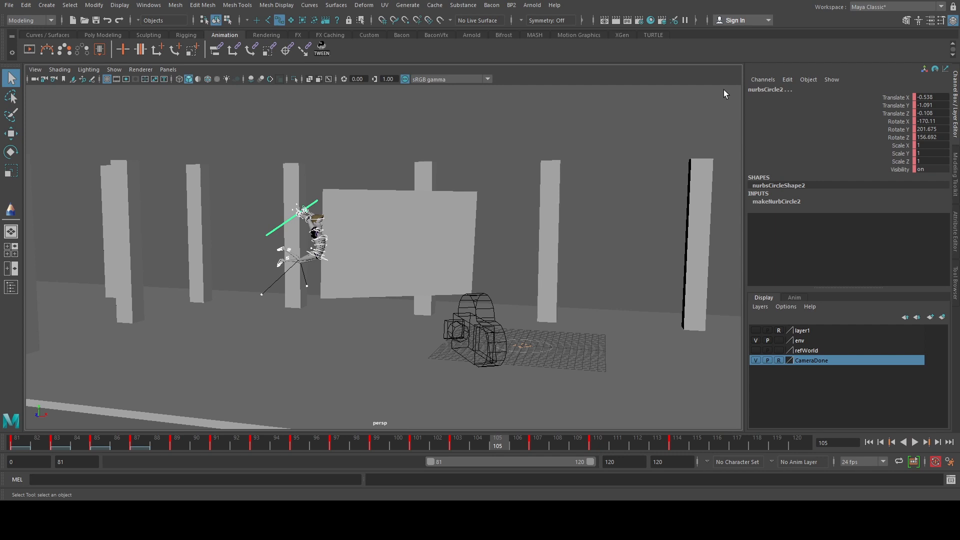
{"action": "mouse_move", "coordinate": [543, 435]}
{"action": "left_mouse_down"}
{"action": "mouse_move", "coordinate": [459, 442]}
{"action": "mouse_move", "coordinate": [611, 458]}
{"action": "mouse_move", "coordinate": [533, 453]}
{"action": "mouse_move", "coordinate": [599, 457]}
{"action": "mouse_move", "coordinate": [578, 447]}
{"action": "mouse_move", "coordinate": [598, 447]}
{"action": "mouse_move", "coordinate": [472, 447]}
{"action": "mouse_move", "coordinate": [606, 464]}
{"action": "mouse_move", "coordinate": [502, 453]}
{"action": "mouse_move", "coordinate": [514, 440]}
{"action": "mouse_move", "coordinate": [533, 445]}
{"action": "left_mouse_up"}
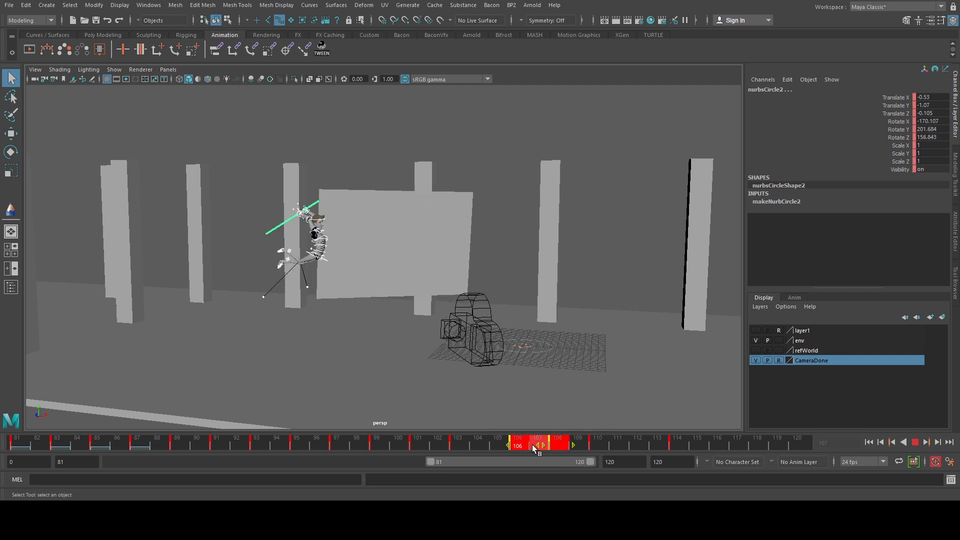
- Delete all controls' key at frame 101, play back the animation, and return to frame 81 in the shot camera view
{"action": "mouse_move", "coordinate": [409, 441]}
{"action": "left_mouse_down"}
{"action": "mouse_move", "coordinate": [487, 442]}
{"action": "mouse_move", "coordinate": [418, 445]}
{"action": "left_mouse_up"}
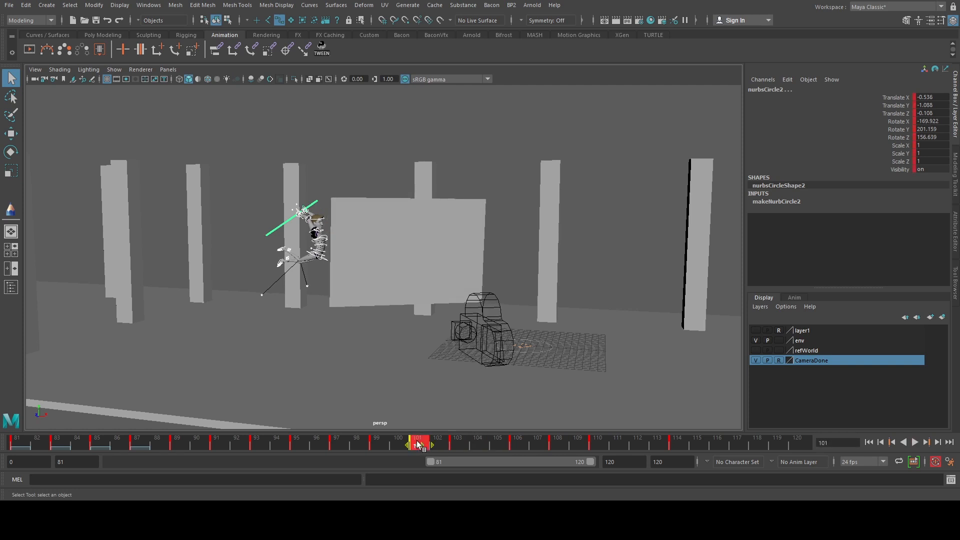
{"action": "key", "text": "Delete"}
{"action": "key", "text": "alt+v"}
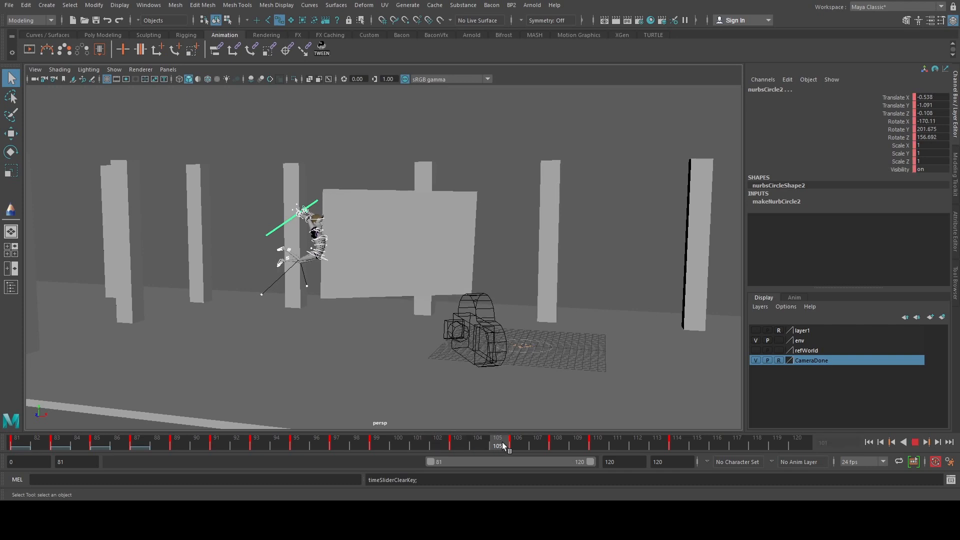
{"action": "key", "text": "alt+shift+v"}
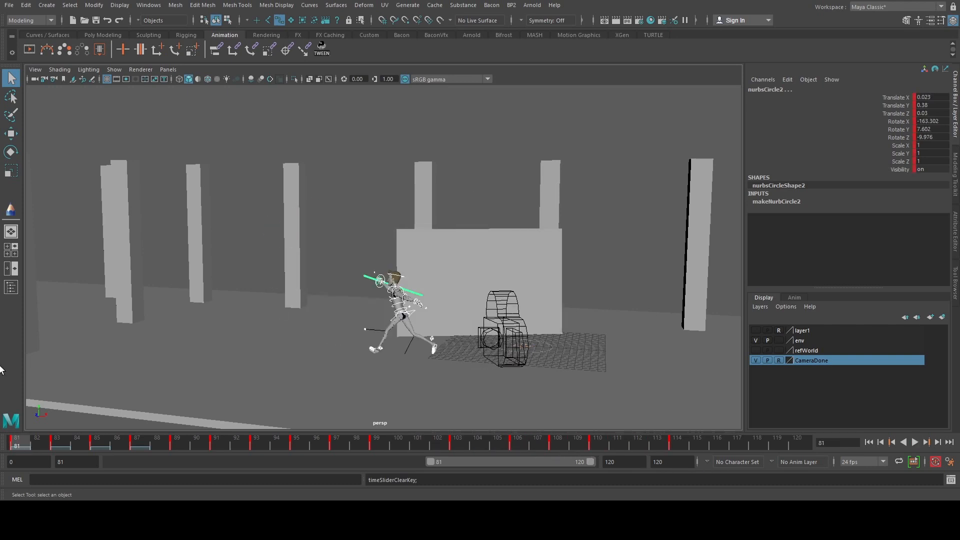
{"action": "key", "text": "space"}
{"action": "key", "text": "space"}
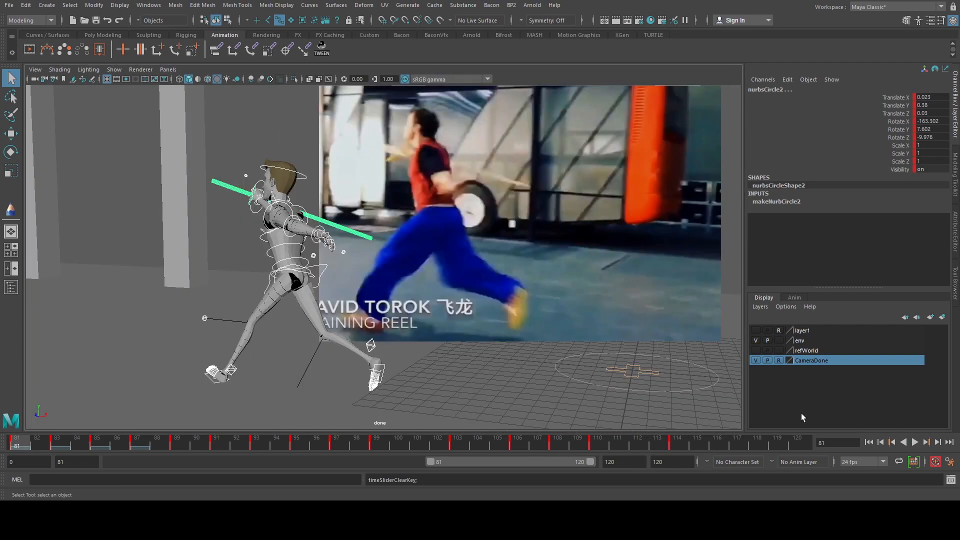
- Stop playback at frame 88, add a motion trail to the COG control, and select it together with both foot IK controls for moving
{"action": "left_click", "coordinate": [914, 442]}
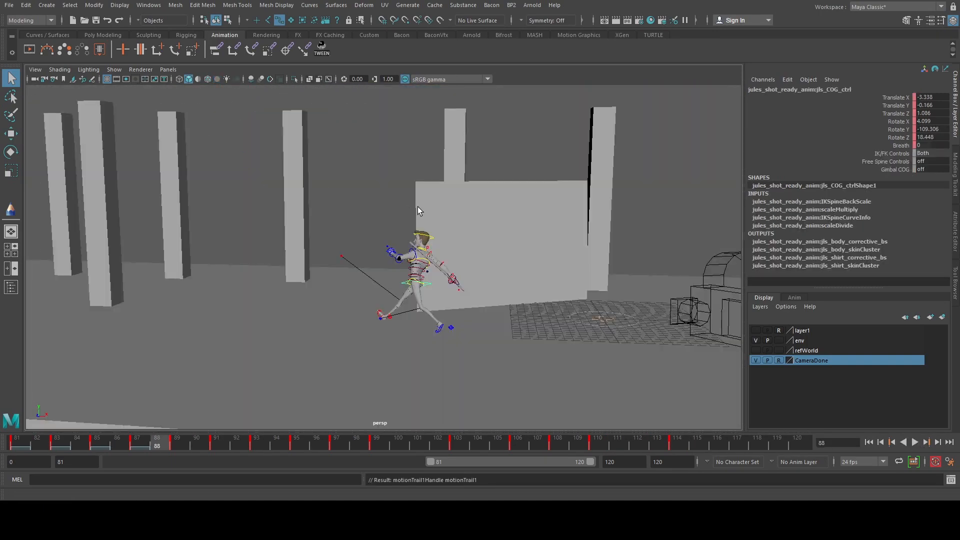
{"action": "scroll", "coordinate": [421, 209], "scroll_direction": "up", "scroll_amount": 3}
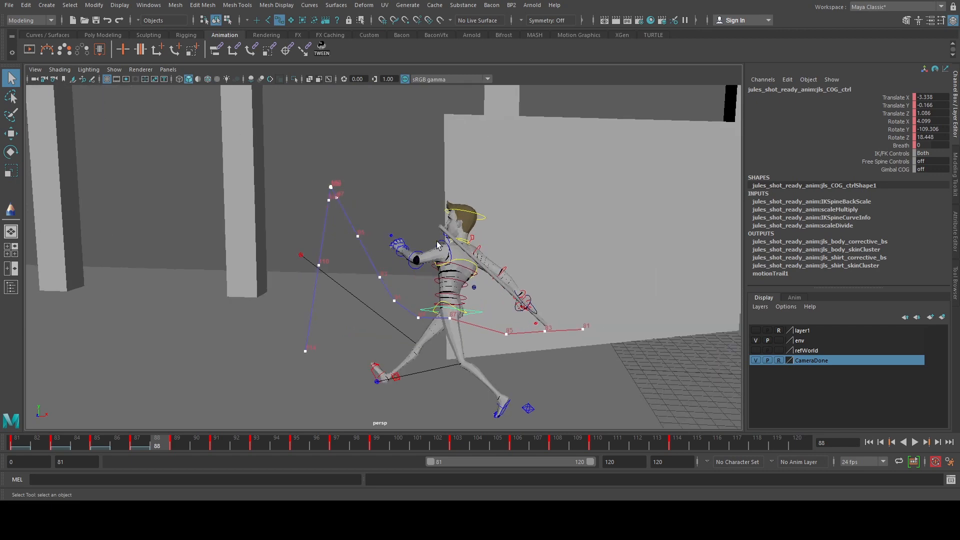
{"action": "key", "text": "w"}
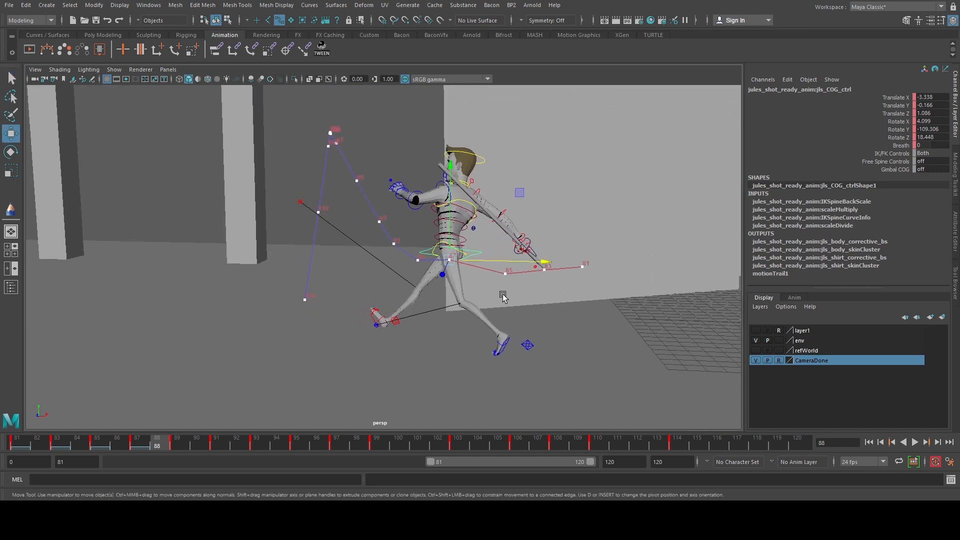
{"action": "key", "text": "q"}
{"action": "left_click", "coordinate": [527, 345]}
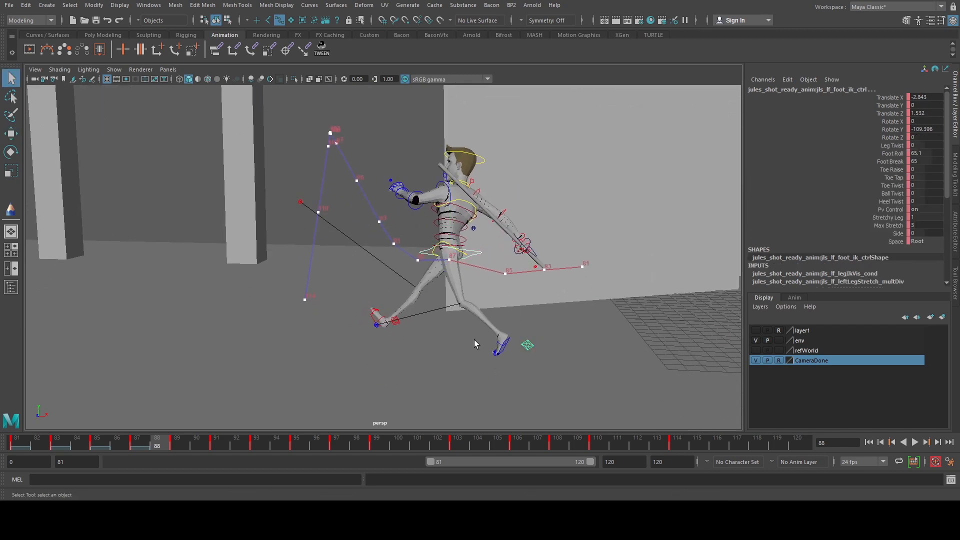
{"action": "left_click", "coordinate": [396, 321]}
{"action": "key", "text": "w"}
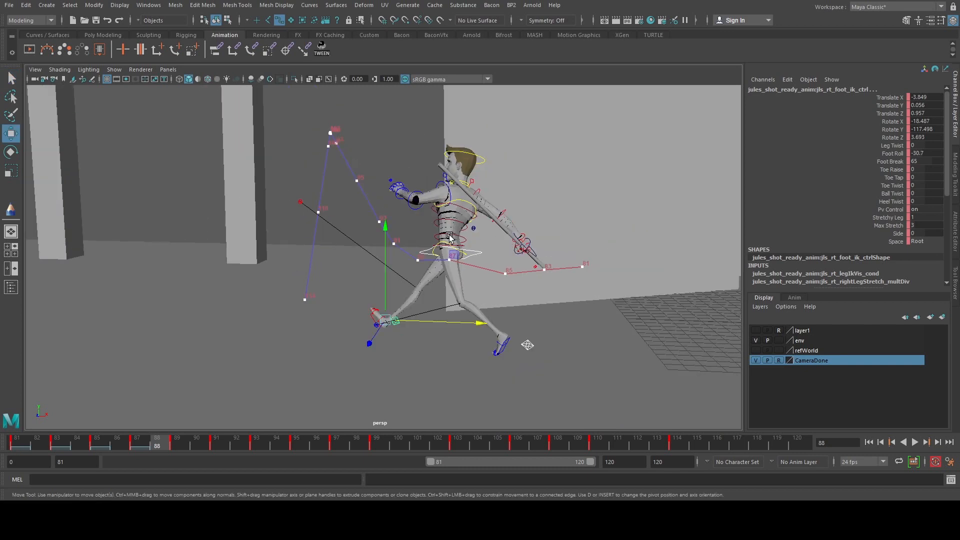
- Step back and forth through the keyed poses between frames 89 and 97 to examine the COG's path along its motion trail
{"action": "key", "text": "period"}
{"action": "key", "text": "period"}
{"action": "key", "text": "period"}
{"action": "key", "text": "period"}
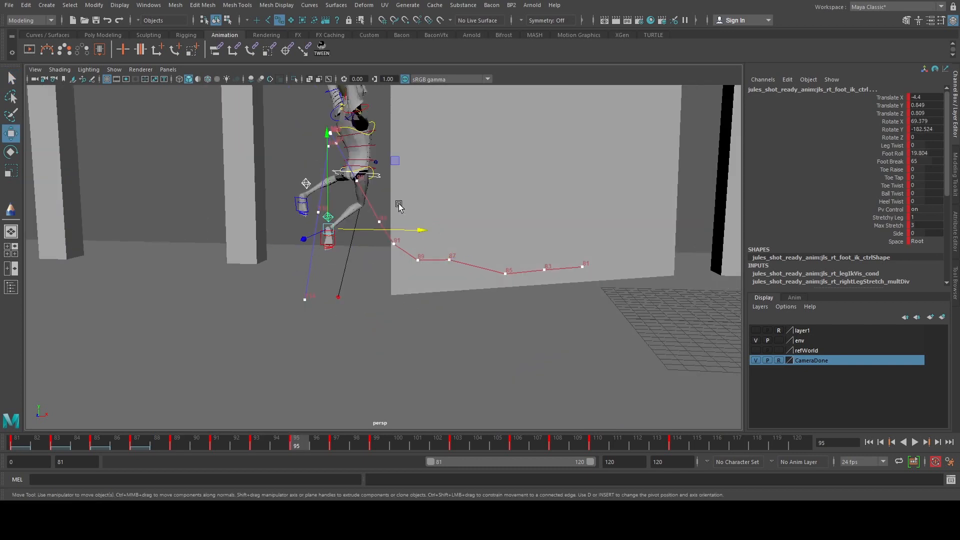
{"action": "key", "text": "comma"}
{"action": "key", "text": "comma"}
{"action": "key", "text": "period"}
{"action": "key", "text": "comma"}
{"action": "key", "text": "comma"}
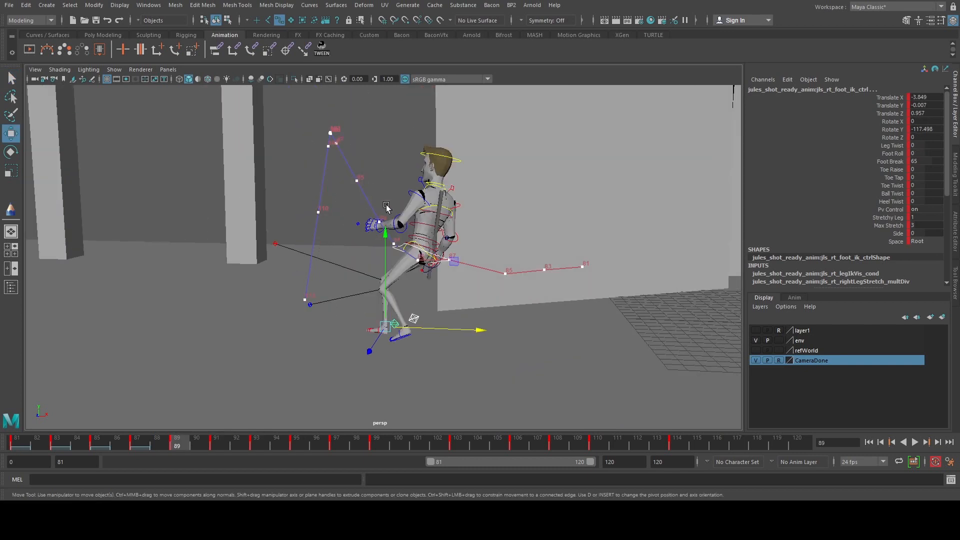
{"action": "key", "text": "period"}
{"action": "key", "text": "period"}
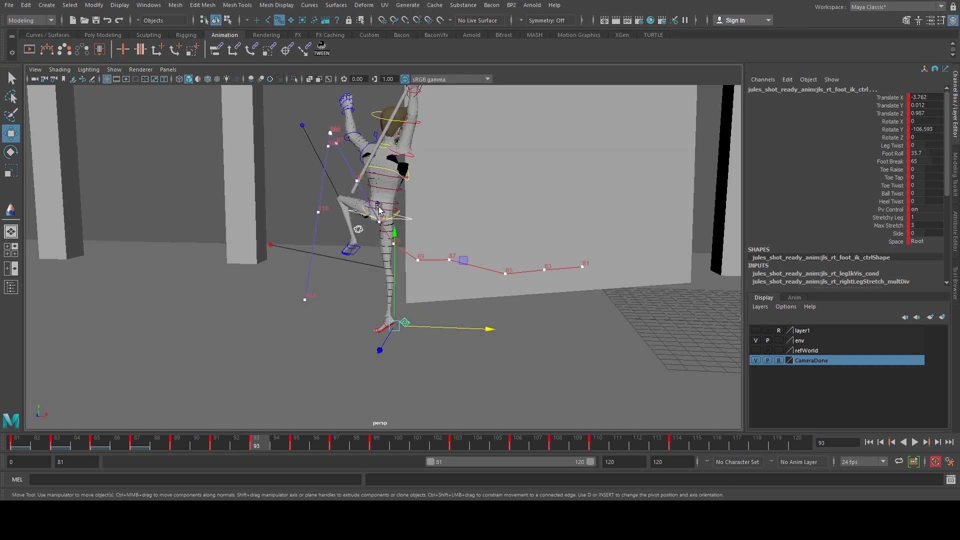
{"action": "key", "text": "period"}
{"action": "key", "text": "period"}
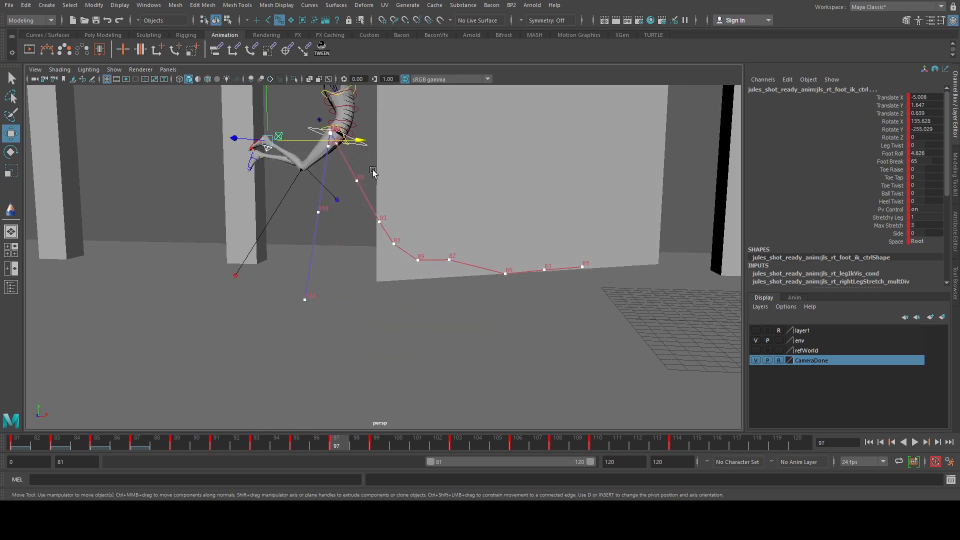
- Move the COG and both foot controls slightly in positive X at frames 95, 97 and 99 to smooth the jump's rising arc
{"action": "left_click_drag", "start_coordinate": [373, 172], "coordinate": [309, 202], "text": "alt"}
{"action": "scroll", "coordinate": [309, 203], "scroll_direction": "up", "scroll_amount": 5}
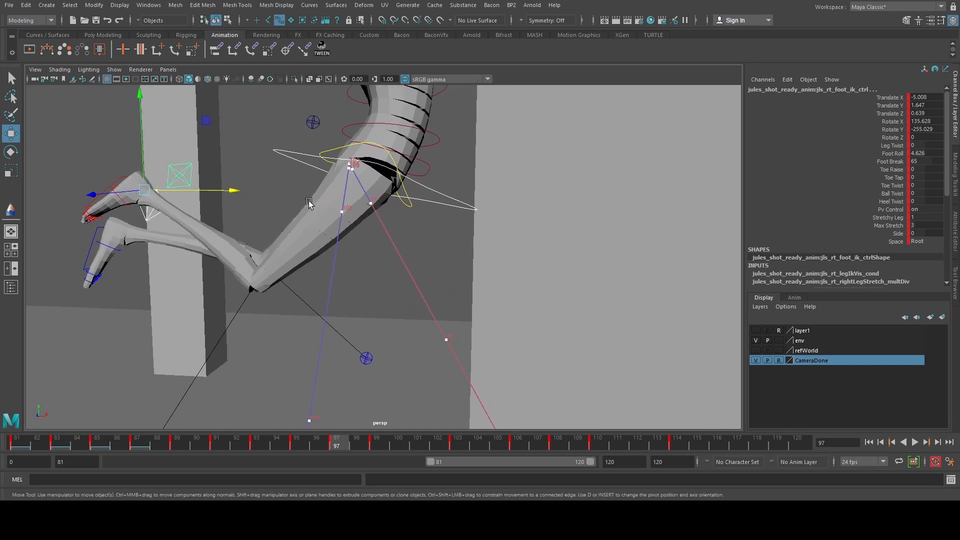
{"action": "key", "text": "comma"}
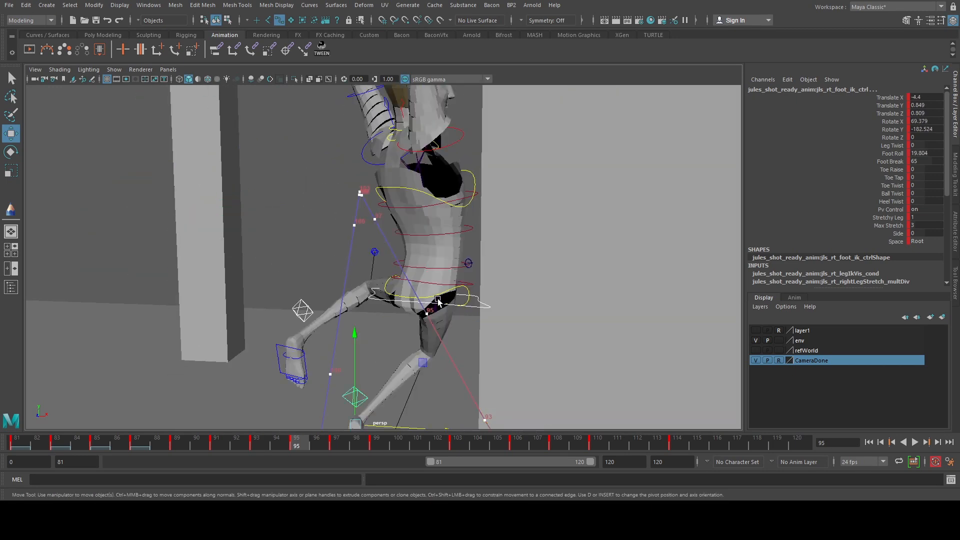
{"action": "scroll", "coordinate": [437, 302], "scroll_direction": "down", "scroll_amount": 5}
{"action": "left_click_drag", "start_coordinate": [447, 360], "coordinate": [452, 360]}
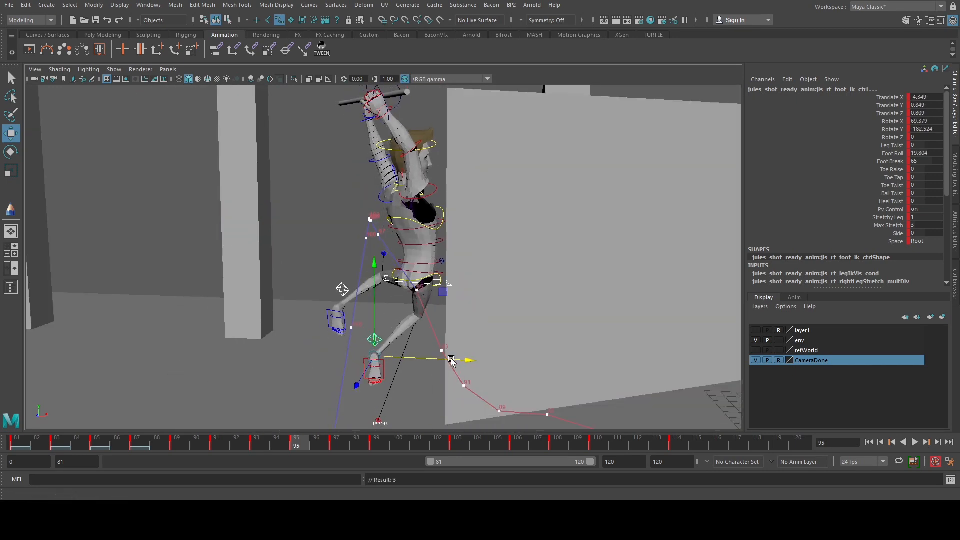
{"action": "key", "text": "period"}
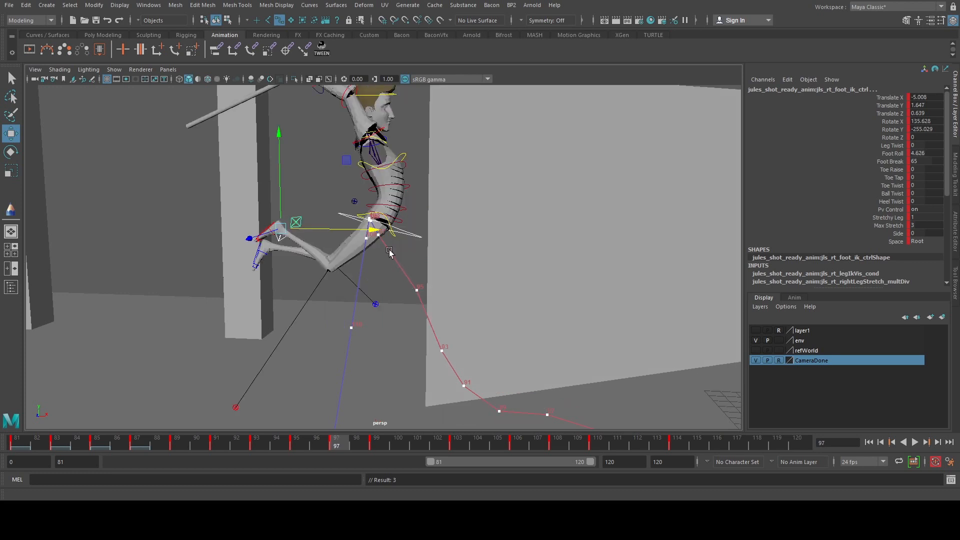
{"action": "left_click_drag", "start_coordinate": [374, 231], "coordinate": [392, 235]}
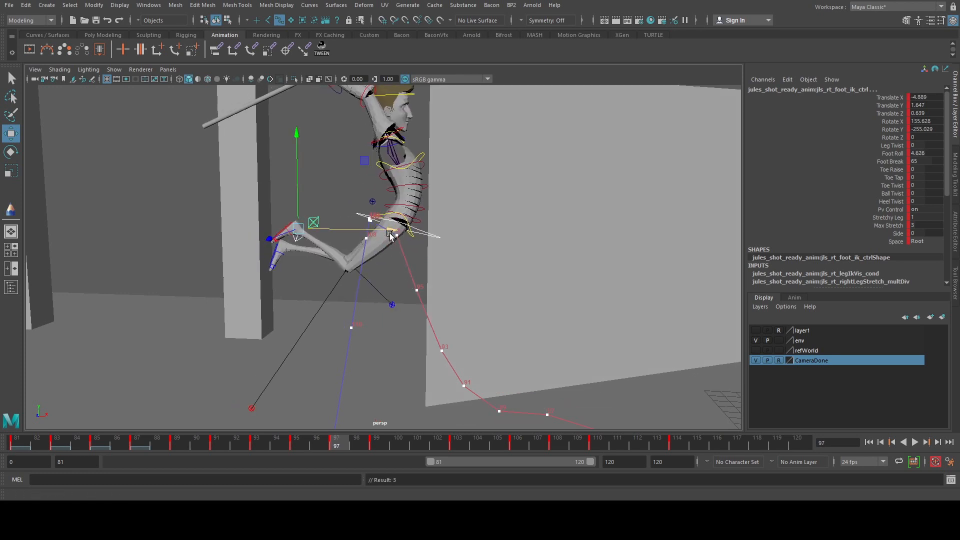
{"action": "key", "text": "period"}
{"action": "left_click_drag", "start_coordinate": [351, 199], "coordinate": [365, 199]}
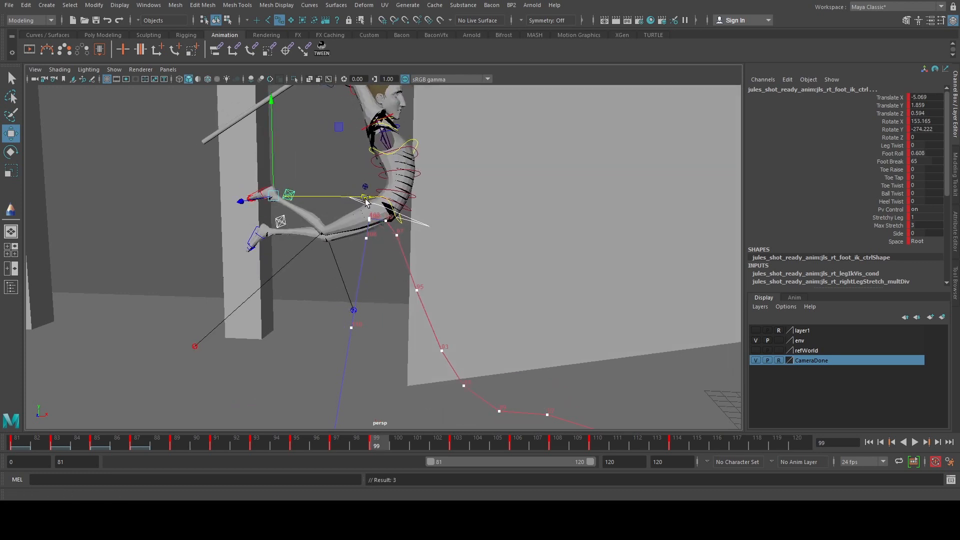
- At frame 103, move the COG and both foot controls slightly in positive X and upward to refine the peak of the arc
{"action": "key", "text": "period"}
{"action": "key", "text": "period"}
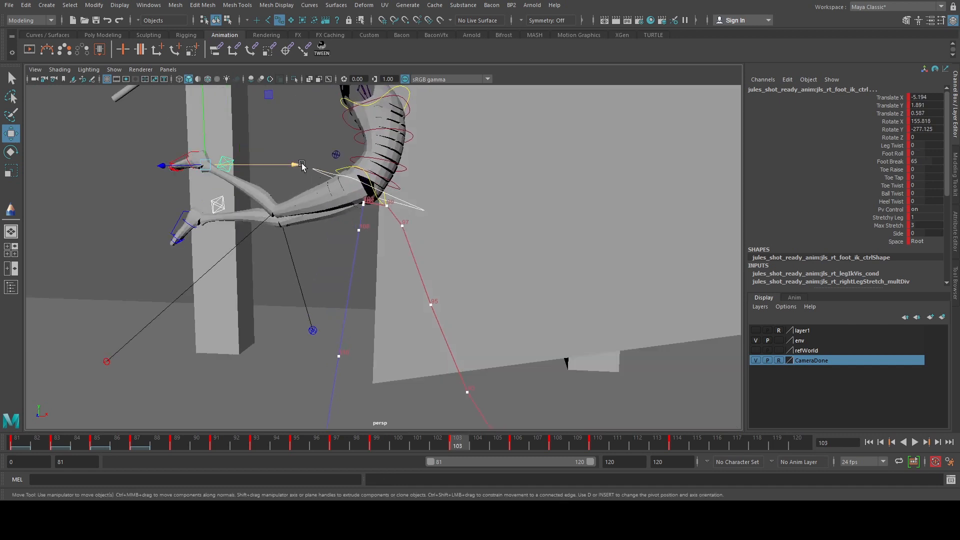
{"action": "key", "text": "period"}
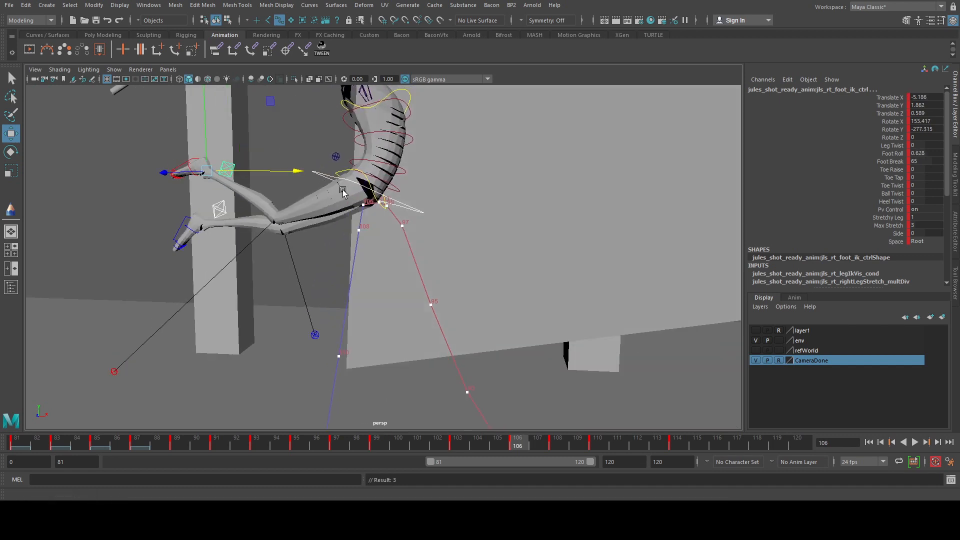
{"action": "left_click_drag", "start_coordinate": [292, 165], "coordinate": [299, 165]}
{"action": "key", "text": "comma"}
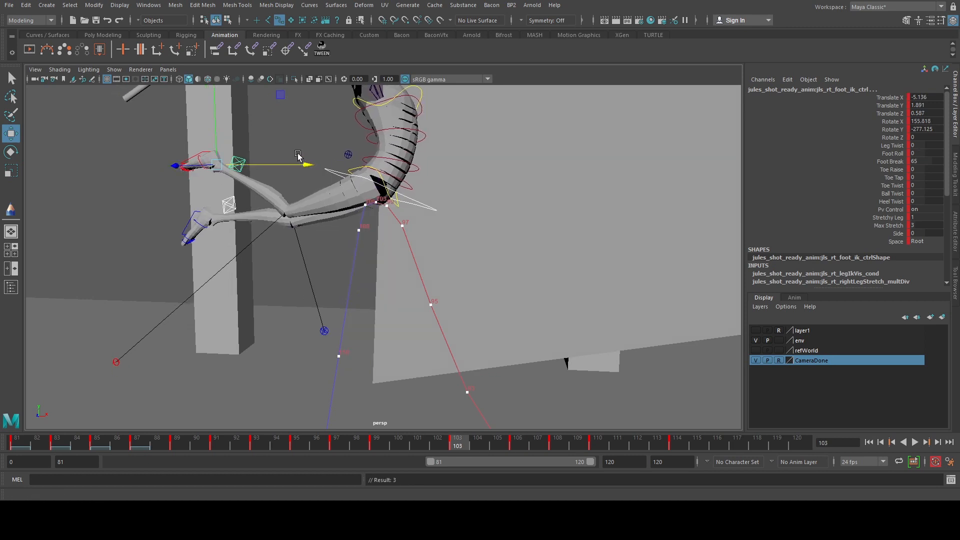
{"action": "left_click_drag", "start_coordinate": [215, 127], "coordinate": [213, 125]}
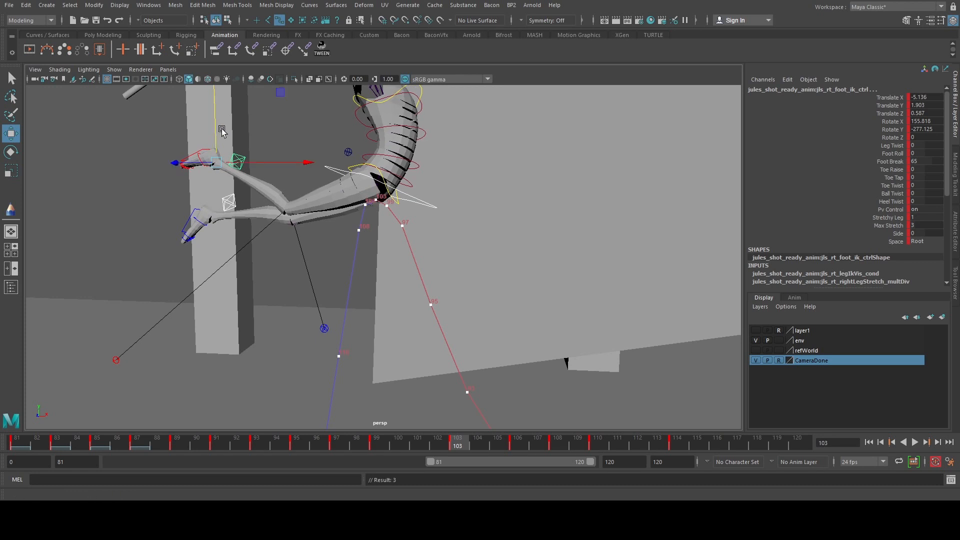
{"action": "left_click", "coordinate": [352, 191]}
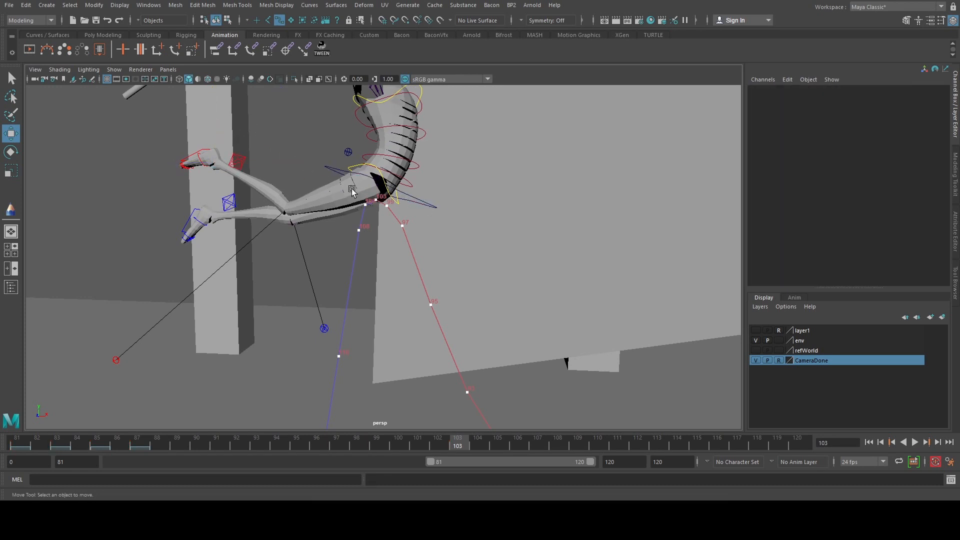
{"action": "key", "text": "ctrl+z"}
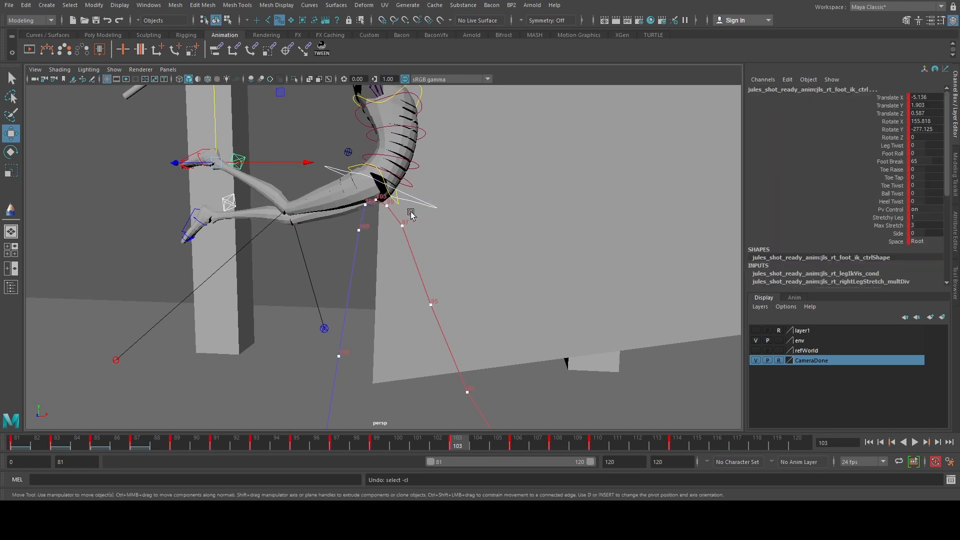
- Check the neighbouring keys and move the COG and both foot controls slightly in negative X at frame 108
{"action": "key", "text": "comma"}
{"action": "key", "text": "period"}
{"action": "key", "text": "period"}
{"action": "key", "text": "period"}
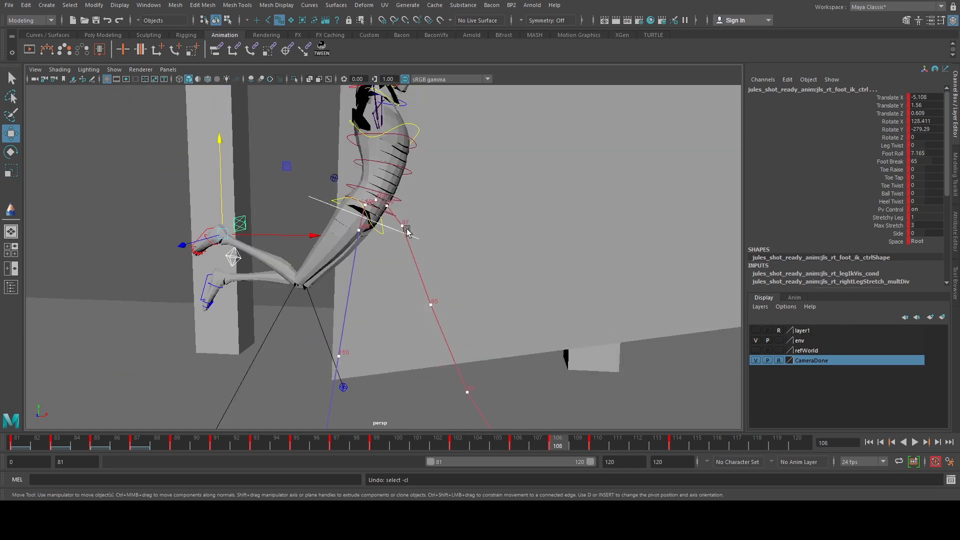
{"action": "left_click_drag", "start_coordinate": [309, 236], "coordinate": [303, 236]}
- Add a motion trail to the left foot IK control and move the foot slightly in negative X at frame 93
{"action": "scroll", "coordinate": [303, 236], "scroll_direction": "down", "scroll_amount": 4}
{"action": "key", "text": "period"}
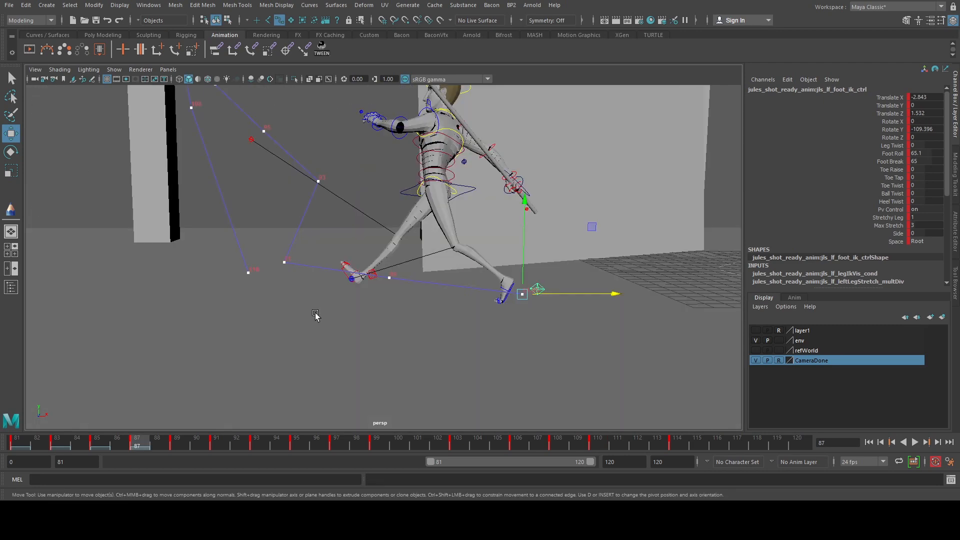
{"action": "key", "text": "period"}
{"action": "key", "text": "period"}
{"action": "key", "text": "period"}
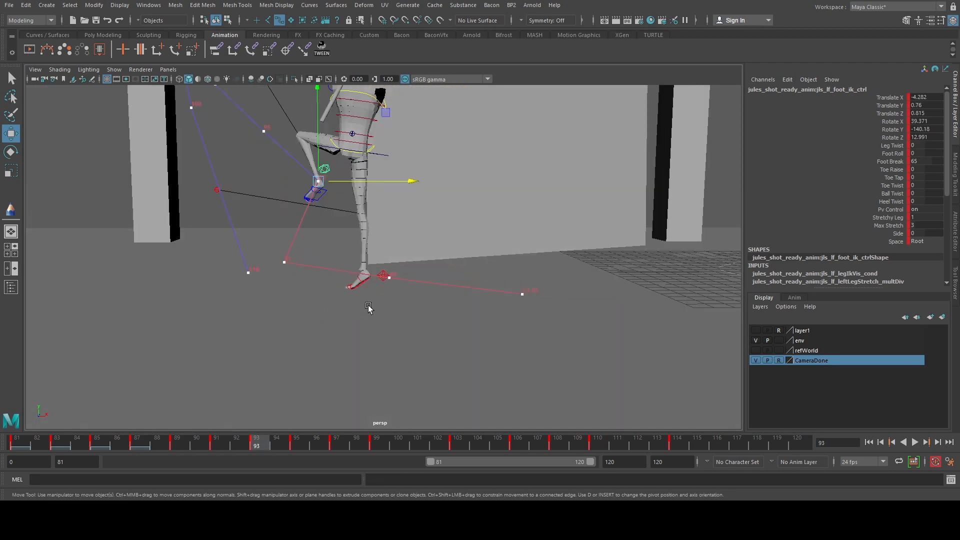
{"action": "scroll", "coordinate": [384, 198], "scroll_direction": "down", "scroll_amount": 2}
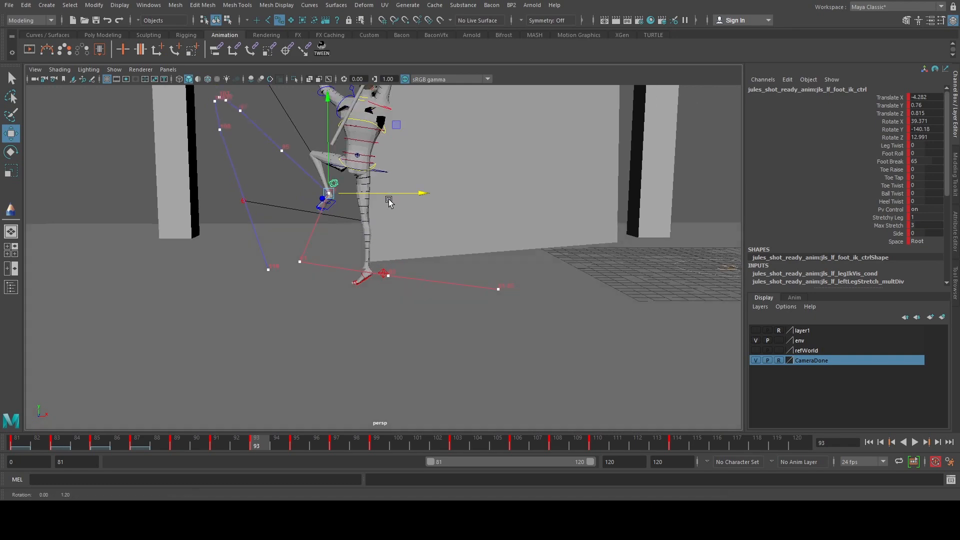
{"action": "mouse_move", "coordinate": [388, 199]}
{"action": "left_mouse_down", "text": "alt"}
{"action": "mouse_move", "coordinate": [345, 223]}
{"action": "mouse_move", "coordinate": [381, 200]}
{"action": "left_mouse_up", "text": "alt"}
{"action": "middle_click_drag", "start_coordinate": [379, 198], "coordinate": [409, 266], "text": "alt"}
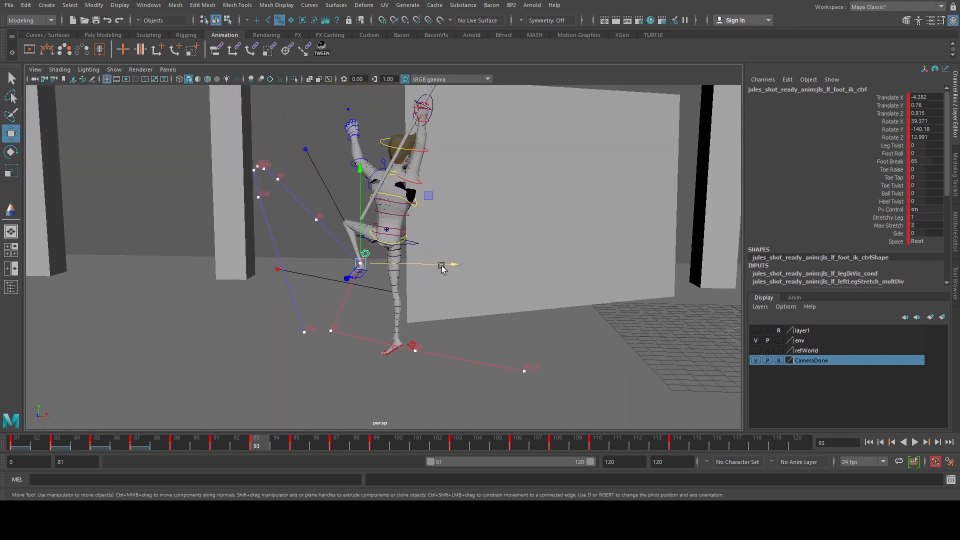
{"action": "left_click_drag", "start_coordinate": [441, 265], "coordinate": [436, 263]}
- Compare the left foot's poses at frames 89, 91 and 93, and move the foot further in negative X at frame 93
{"action": "key", "text": "comma"}
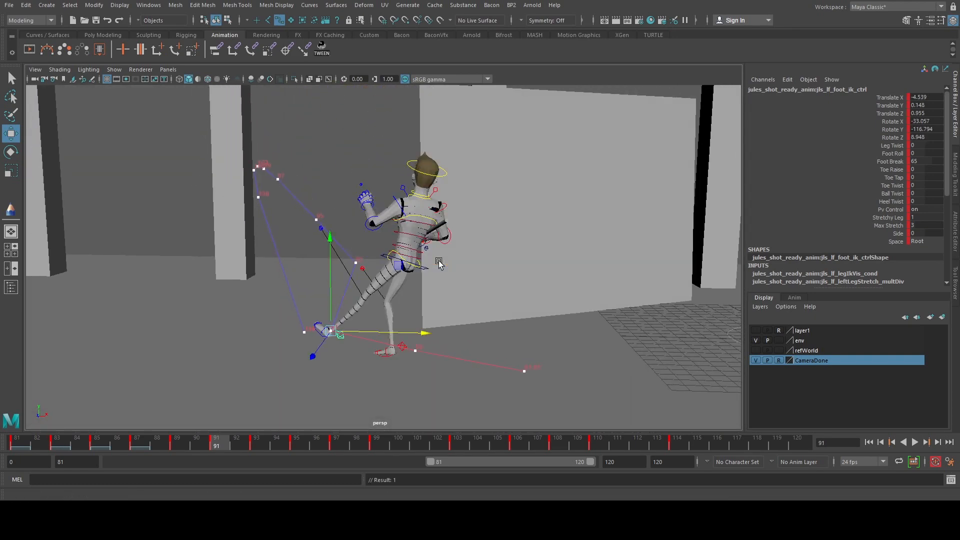
{"action": "key", "text": "period"}
{"action": "key", "text": "comma"}
{"action": "key", "text": "comma"}
{"action": "key", "text": "period"}
{"action": "key", "text": "period"}
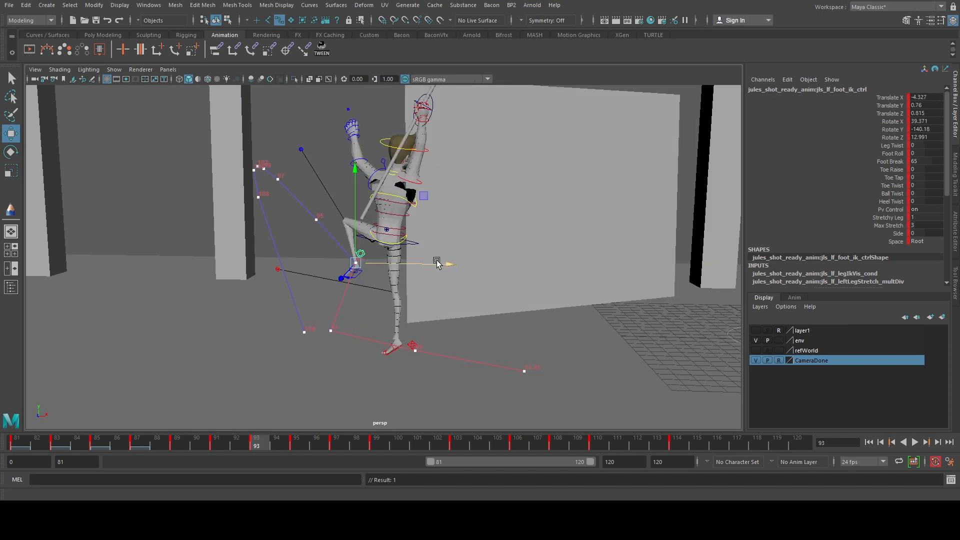
{"action": "left_click_drag", "start_coordinate": [436, 263], "coordinate": [410, 264]}
- At frame 95, reposition the left foot control along X, lower it to about 1.119 in Y, and rotate the foot to follow the shin
{"action": "key", "text": "period"}
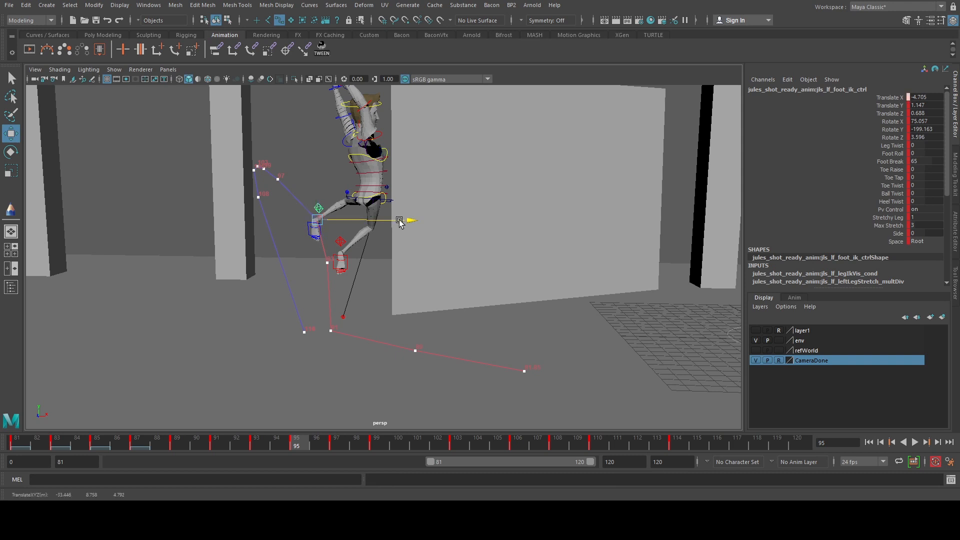
{"action": "left_click_drag", "start_coordinate": [315, 196], "coordinate": [316, 200]}
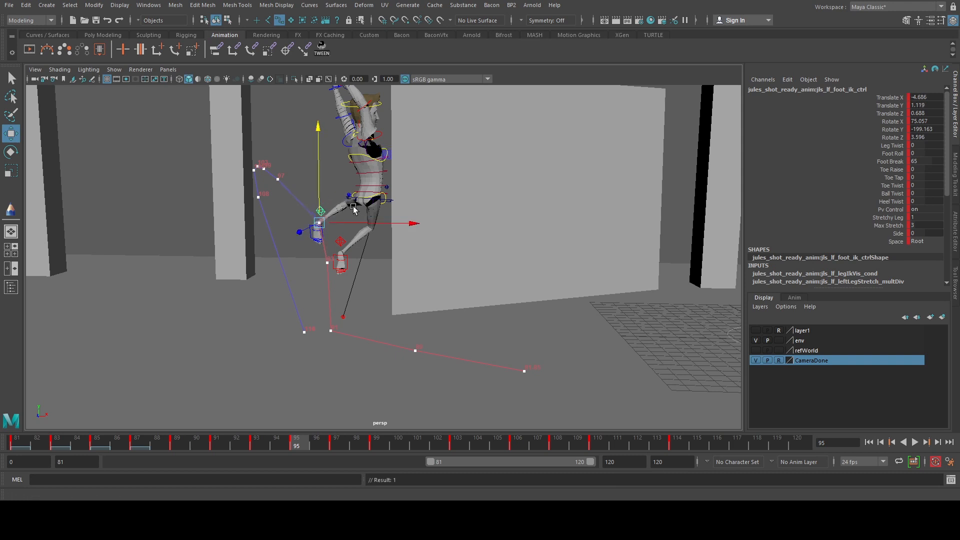
{"action": "key", "text": "e"}
{"action": "left_click_drag", "start_coordinate": [373, 209], "coordinate": [393, 216]}
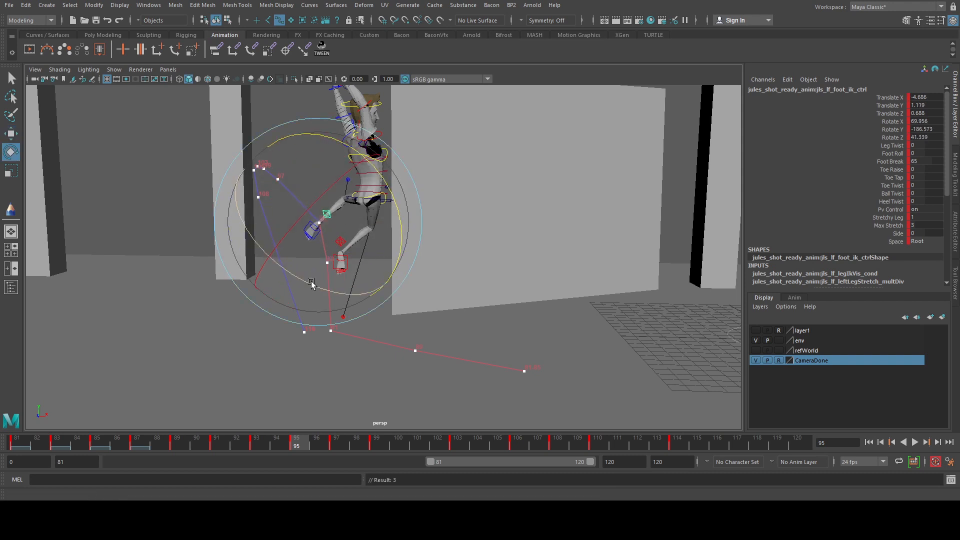
- Reposition the left knee pole vector lower at frame 95, and reselect the left foot IK control in the maximized shot camera view
{"action": "key", "text": "w"}
{"action": "left_click", "coordinate": [347, 181]}
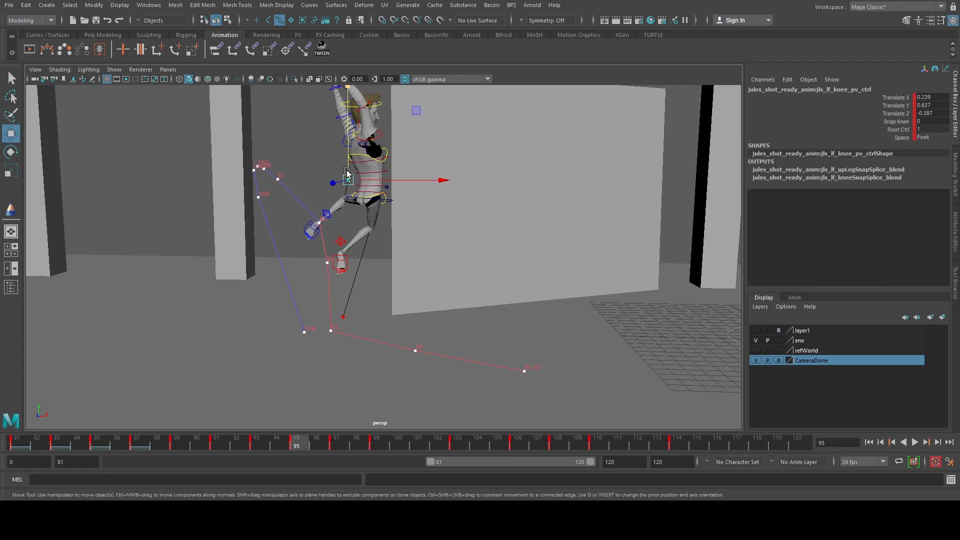
{"action": "left_click_drag", "start_coordinate": [347, 173], "coordinate": [350, 194]}
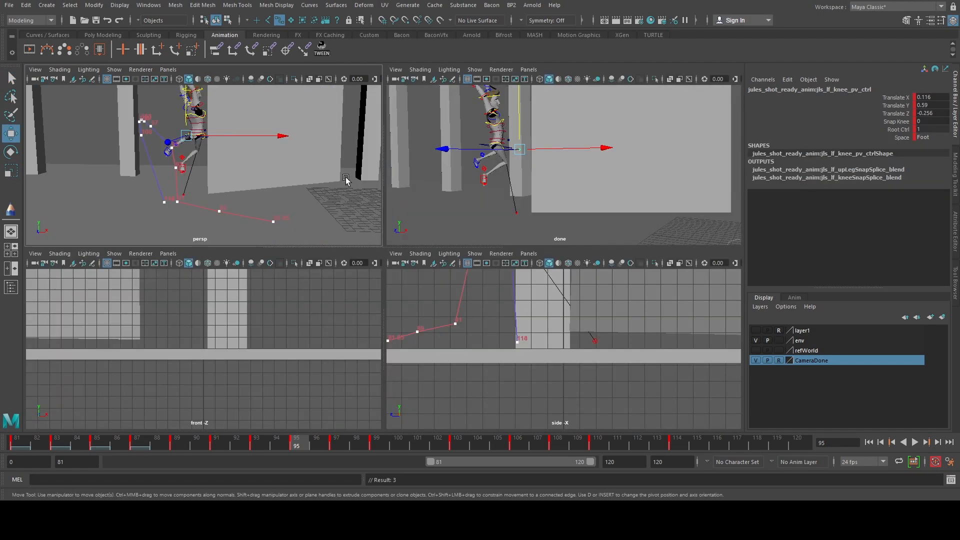
{"action": "left_click", "coordinate": [482, 156]}
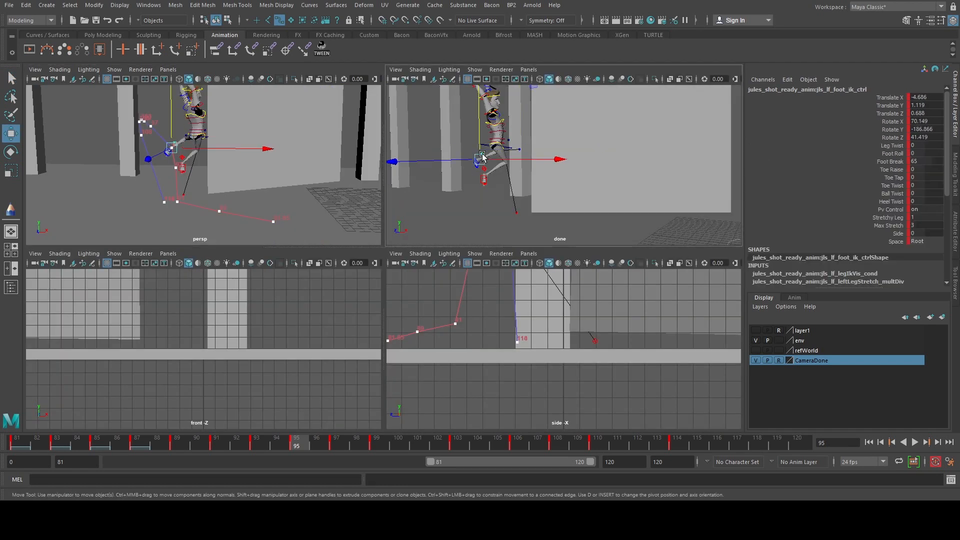
{"action": "key", "text": "space"}
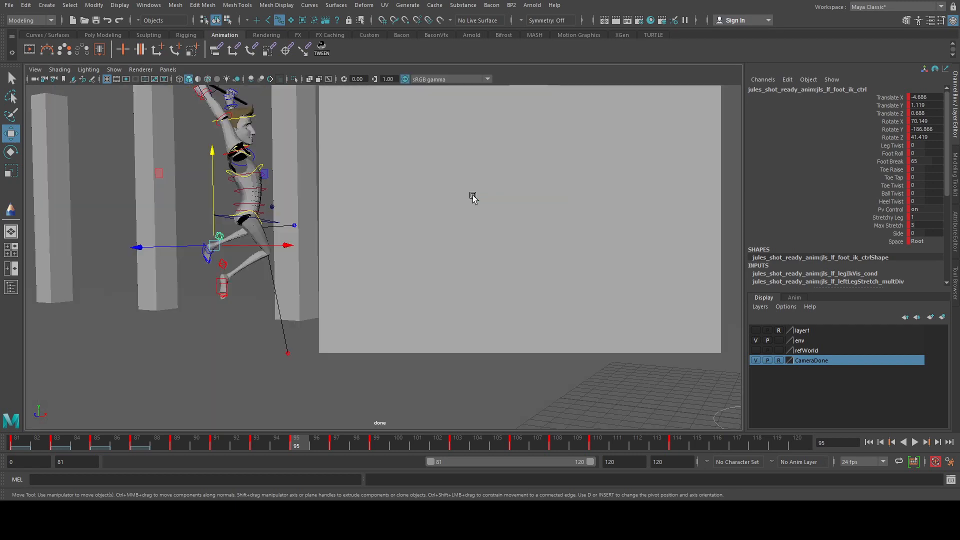
- At frame 93, lower the left foot IK control to about 0.657 in Y and rotate the foot to level it
{"action": "key", "text": "comma"}
{"action": "key", "text": "comma"}
{"action": "key", "text": "period"}
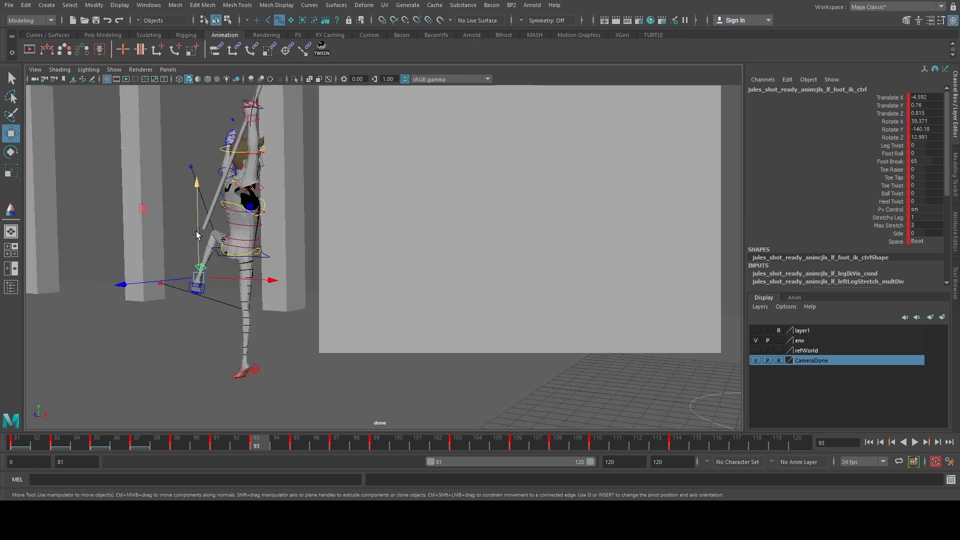
{"action": "left_click_drag", "start_coordinate": [197, 234], "coordinate": [199, 244]}
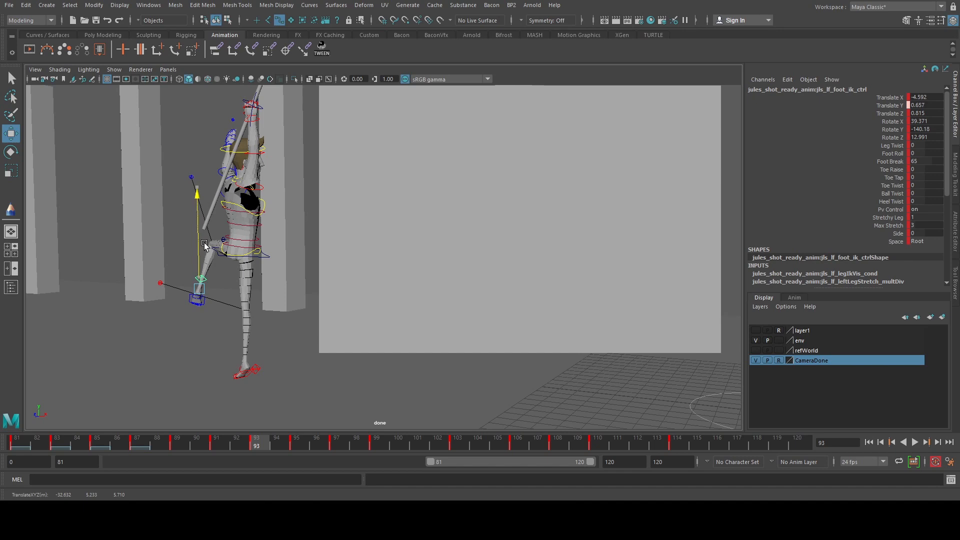
{"action": "key", "text": "e"}
{"action": "left_click_drag", "start_coordinate": [243, 285], "coordinate": [249, 290]}
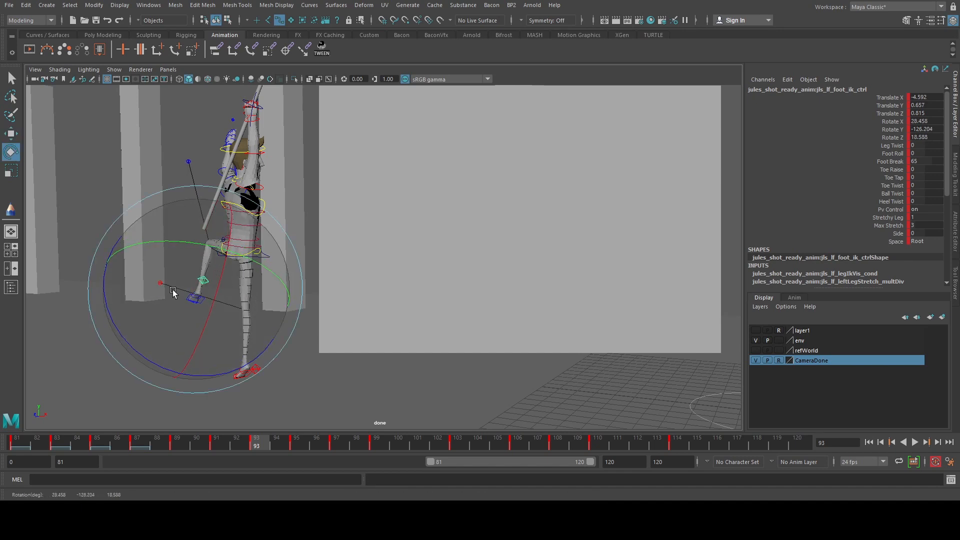
{"action": "left_click_drag", "start_coordinate": [172, 290], "coordinate": [174, 289]}
- Compare the left foot's poses around frame 93 and refine its rotation there to about 20.859, -117.203, 19.129
{"action": "key", "text": "comma"}
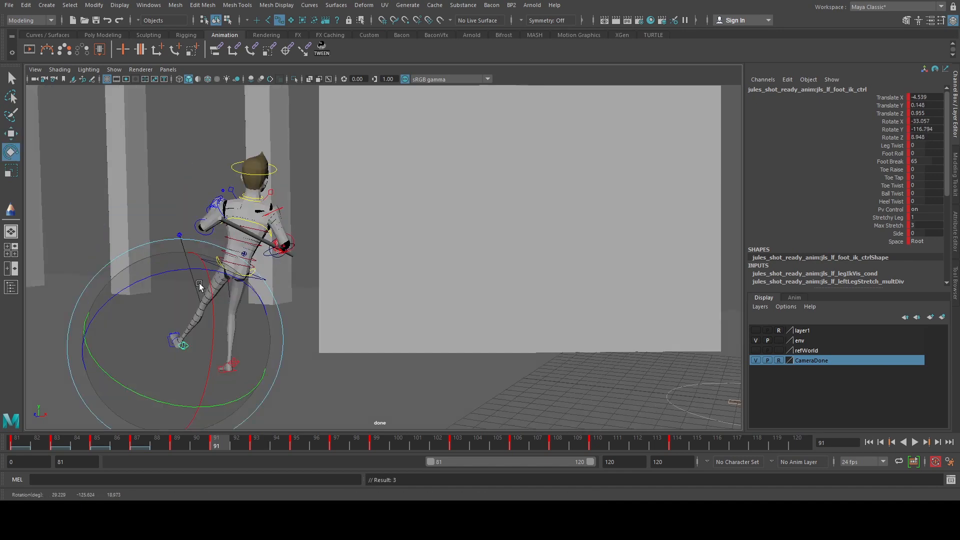
{"action": "key", "text": "comma"}
{"action": "key", "text": "period"}
{"action": "key", "text": "period"}
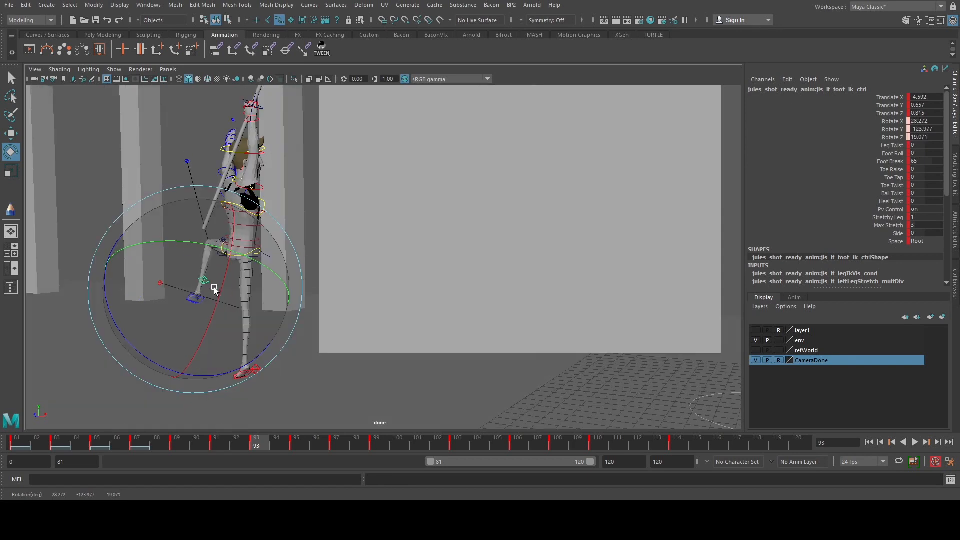
{"action": "key", "text": "comma"}
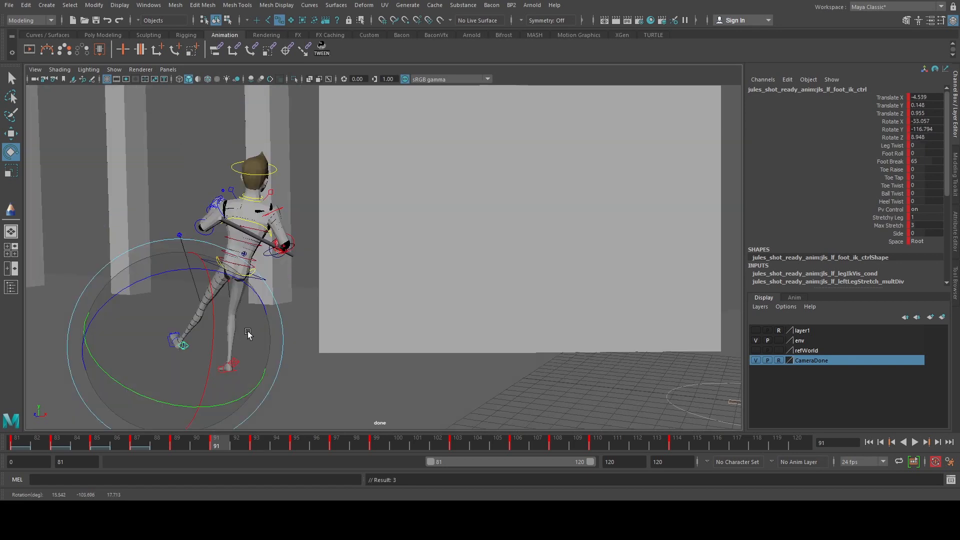
{"action": "key", "text": "ctrl+z"}
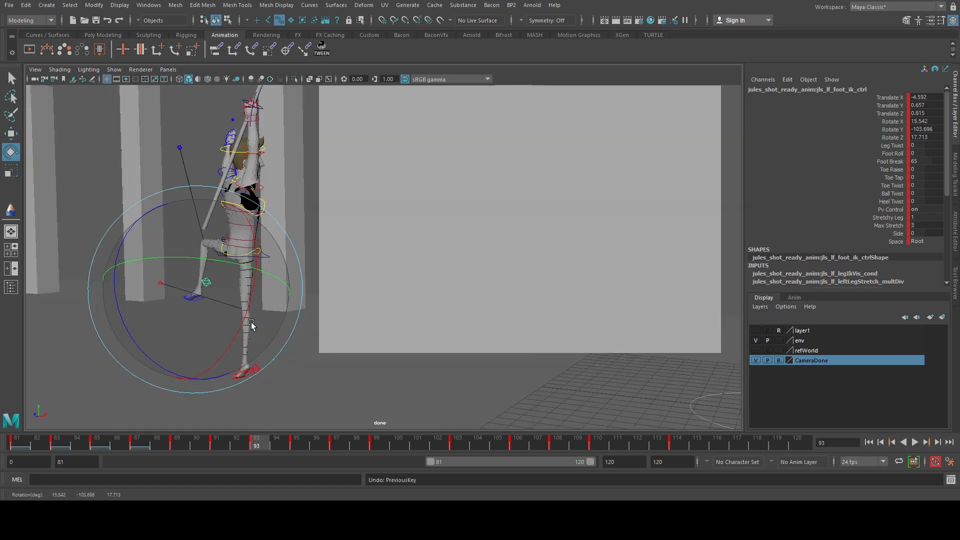
{"action": "key", "text": "comma"}
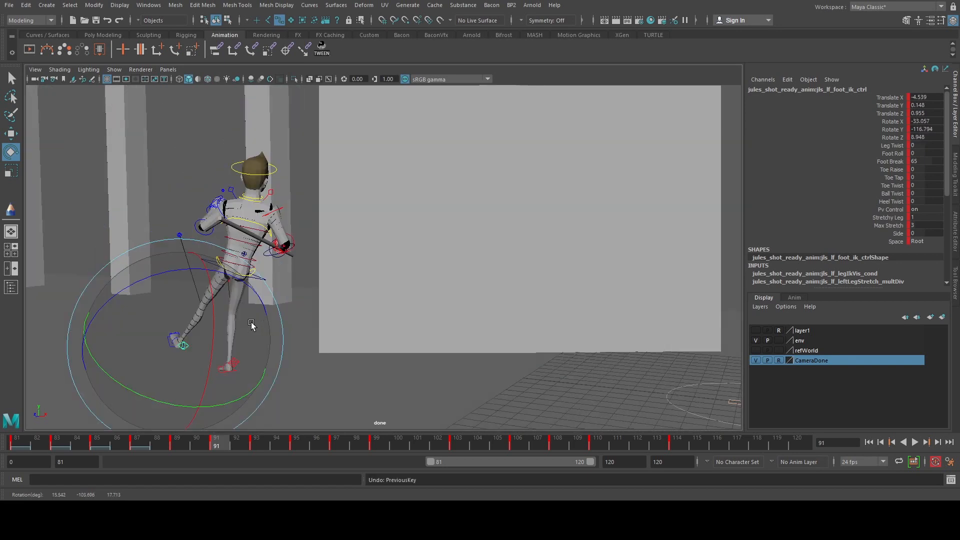
{"action": "key", "text": "period"}
{"action": "key", "text": "period"}
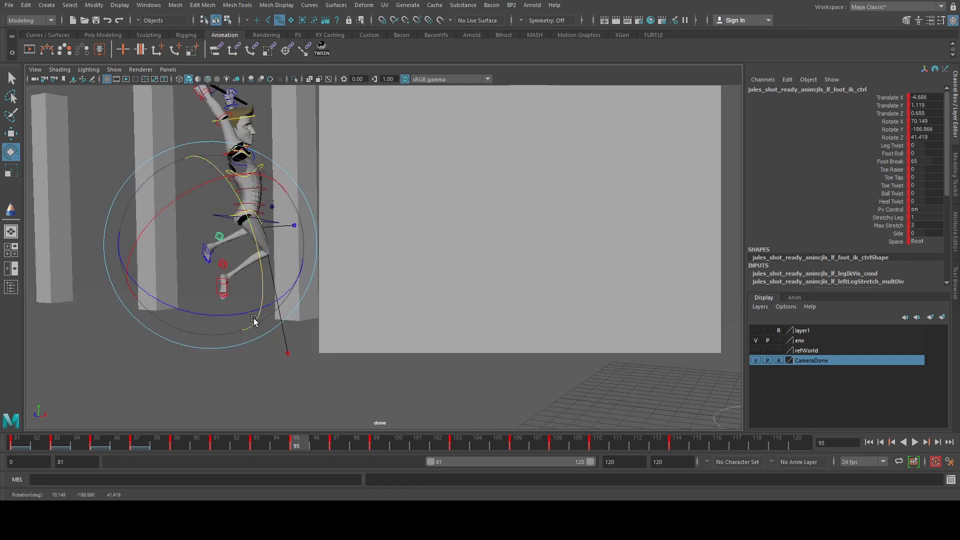
{"action": "key", "text": "comma"}
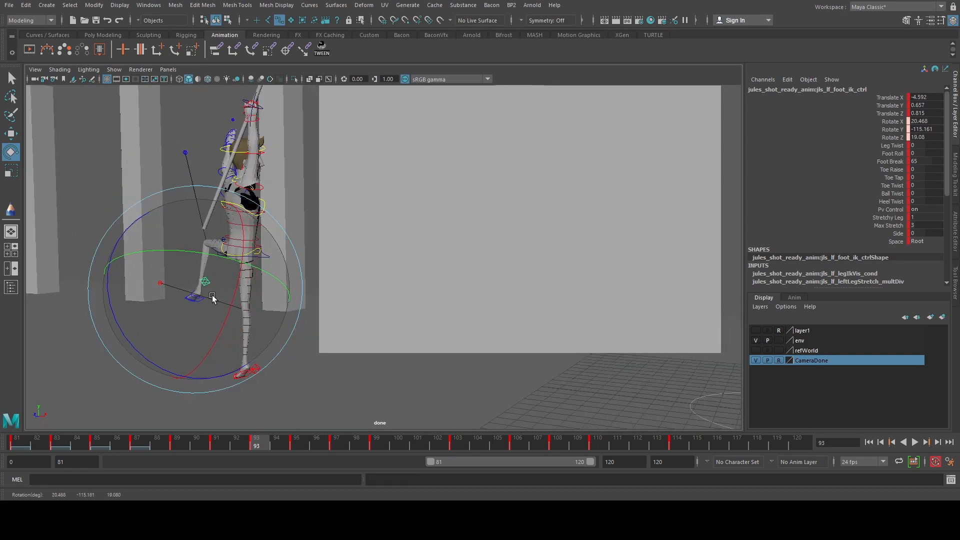
- In the perspective view with the motion trail, lower the left foot IK control at frame 95 to about 1.002 in Y
{"action": "key", "text": "period"}
{"action": "key", "text": "period"}
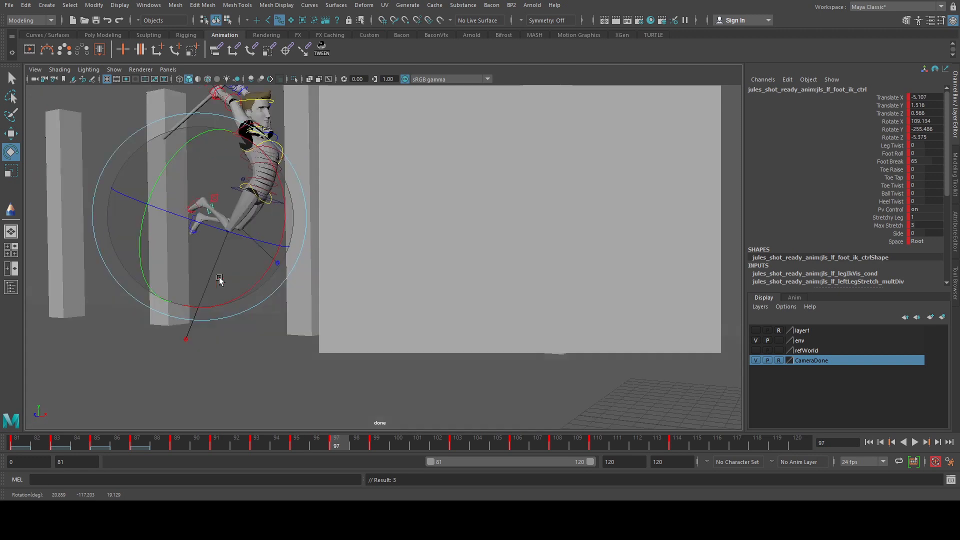
{"action": "key", "text": "w"}
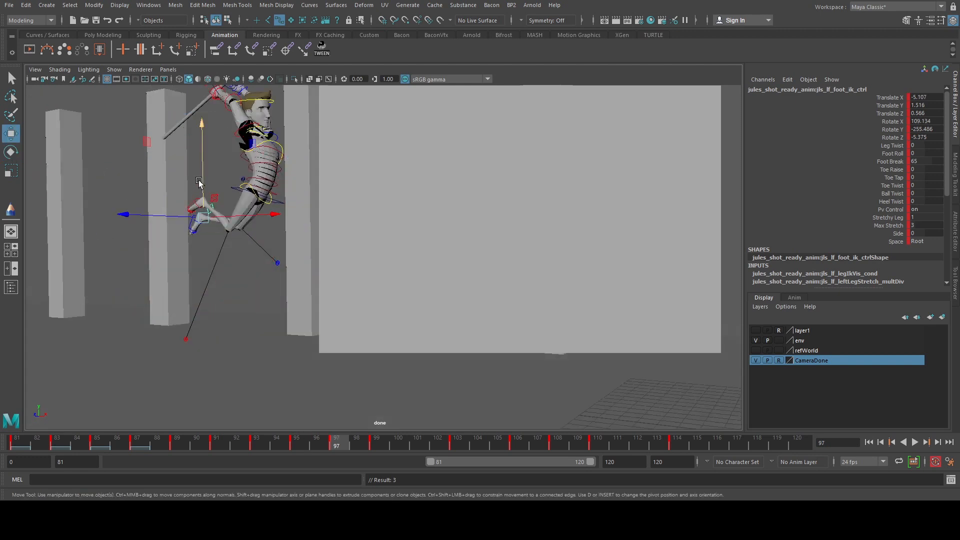
{"action": "left_click_drag", "start_coordinate": [200, 188], "coordinate": [396, 199]}
{"action": "key", "text": "space"}
{"action": "key", "text": "space"}
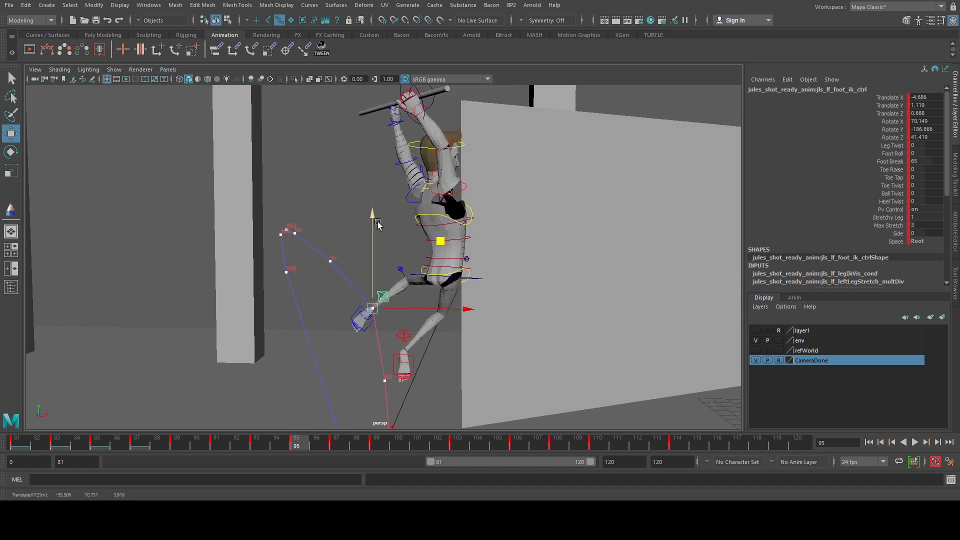
{"action": "left_click", "coordinate": [366, 257]}
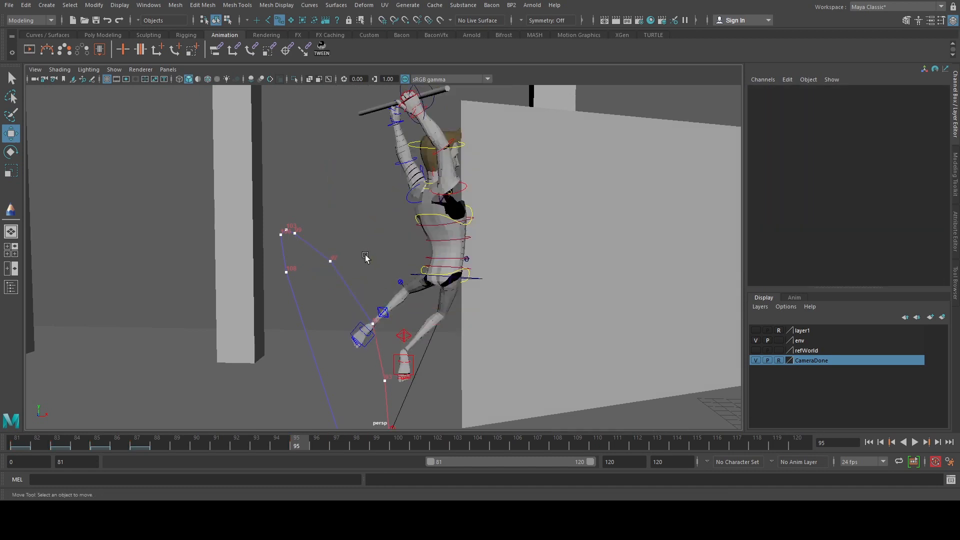
{"action": "left_click", "coordinate": [383, 314]}
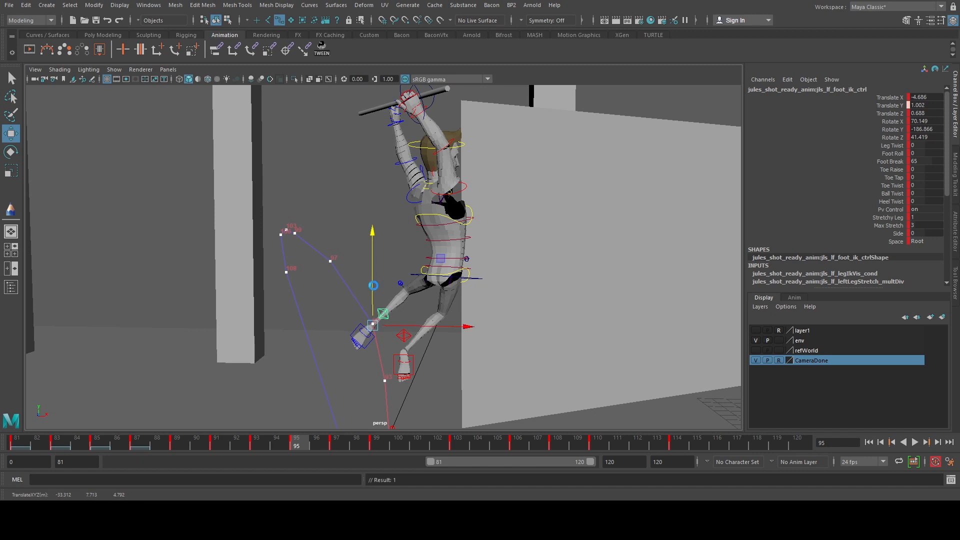
- At frame 97, lower the left foot control to about 1.293 in Y and shift it to about -4.929 in X
{"action": "key", "text": "."}
{"action": "left_click_drag", "start_coordinate": [339, 248], "coordinate": [340, 267]}
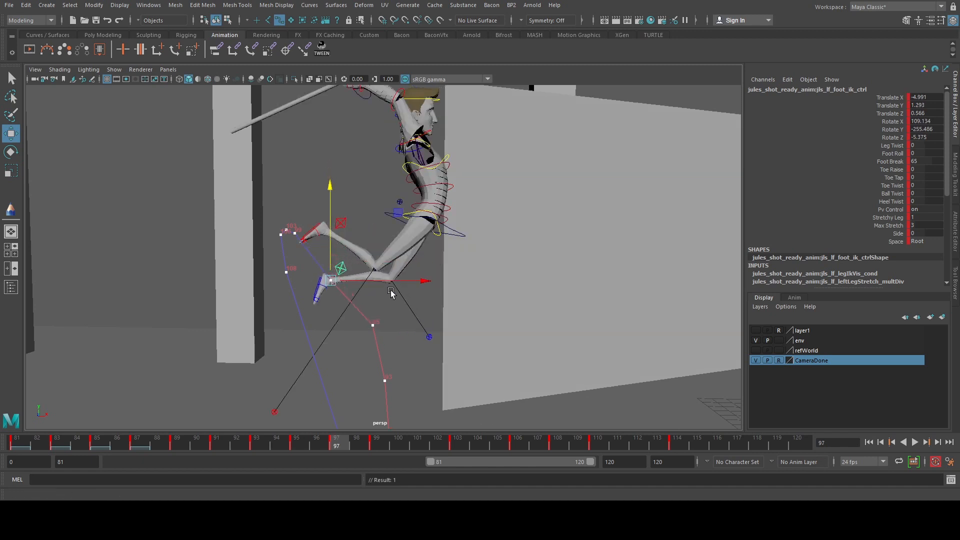
{"action": "left_click", "coordinate": [391, 283]}
{"action": "left_click_drag", "start_coordinate": [390, 284], "coordinate": [393, 282]}
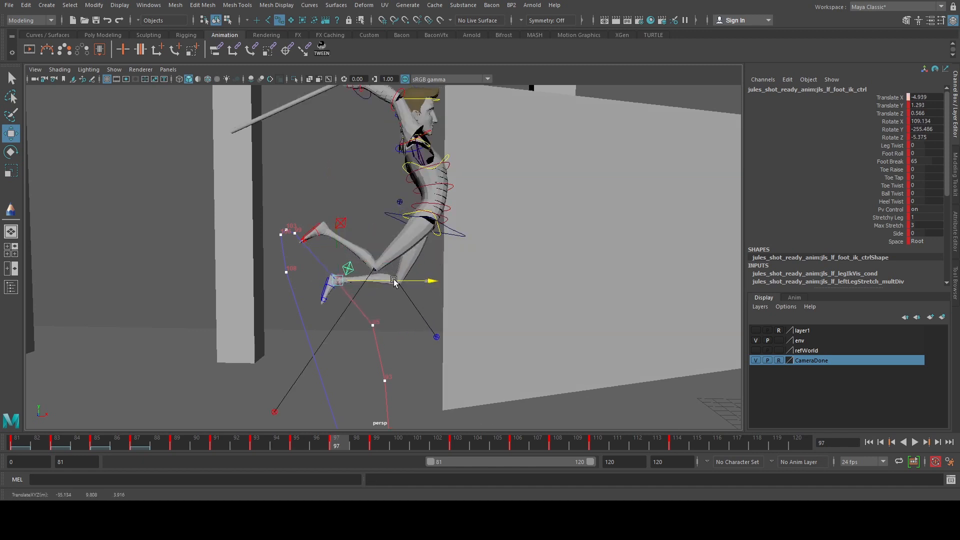
- Smooth the left foot's arc by lowering it to about 1.581 in Y at frame 103 and moving it to about X -5.14, Y 1.495 at frame 99
{"action": "key", "text": "."}
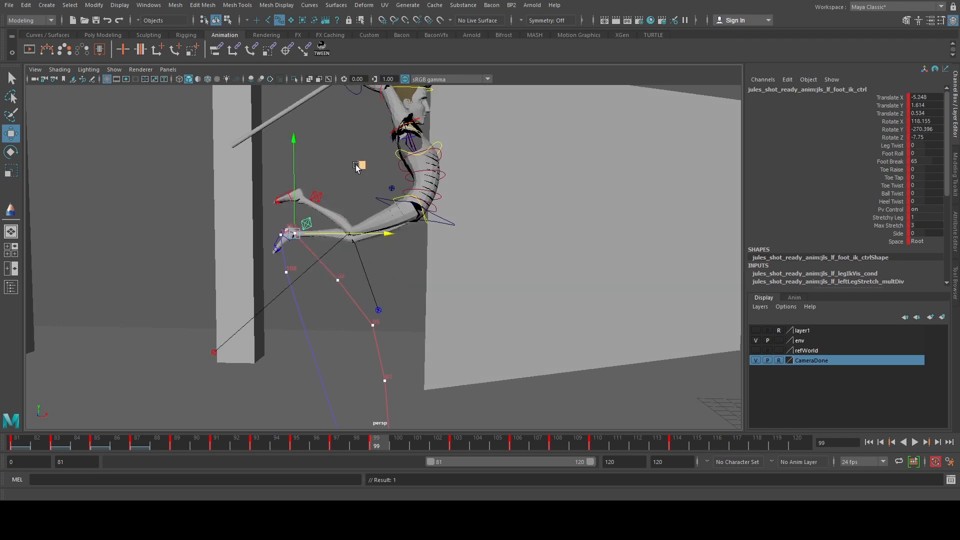
{"action": "middle_click_drag", "start_coordinate": [357, 166], "coordinate": [349, 186]}
{"action": "key", "text": "."}
{"action": "key", "text": "."}
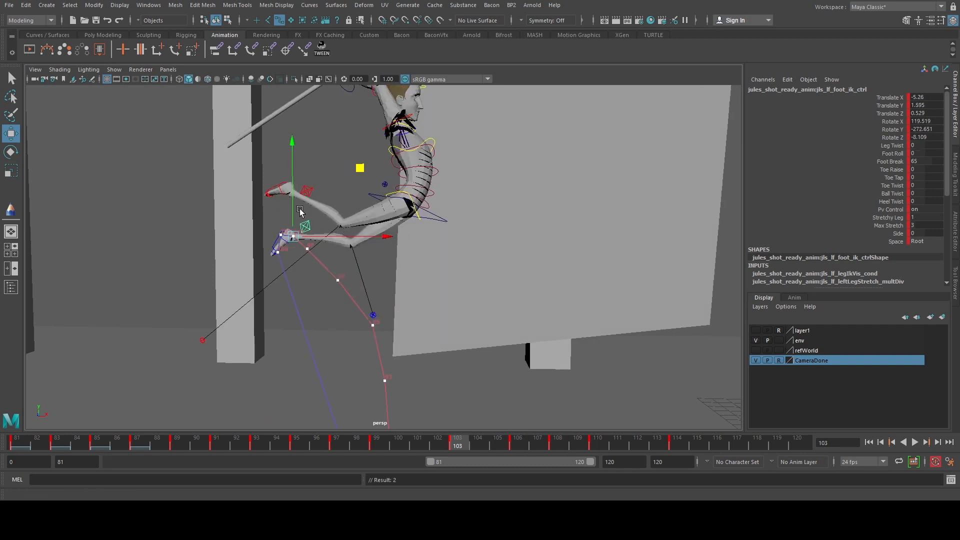
{"action": "left_click_drag", "start_coordinate": [293, 208], "coordinate": [293, 211]}
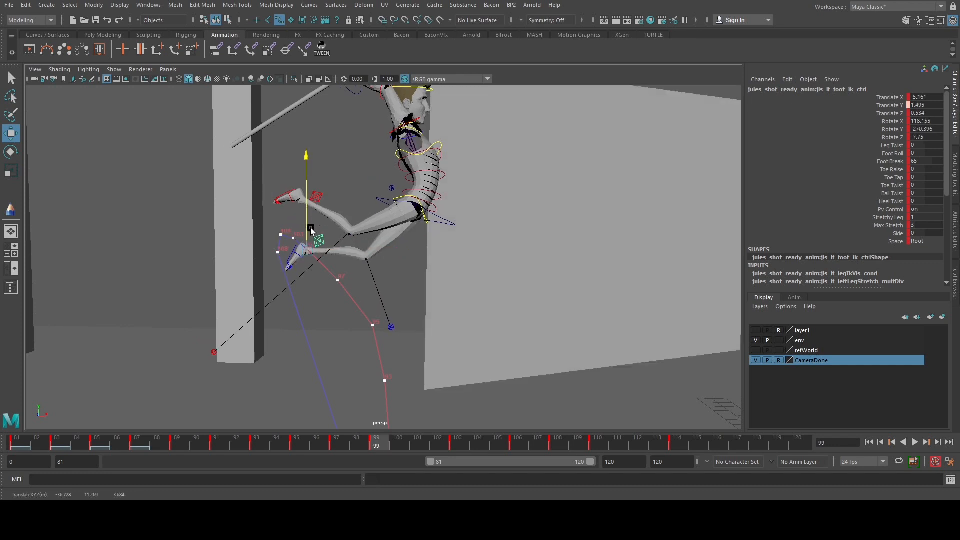
{"action": "left_click_drag", "start_coordinate": [349, 250], "coordinate": [353, 250]}
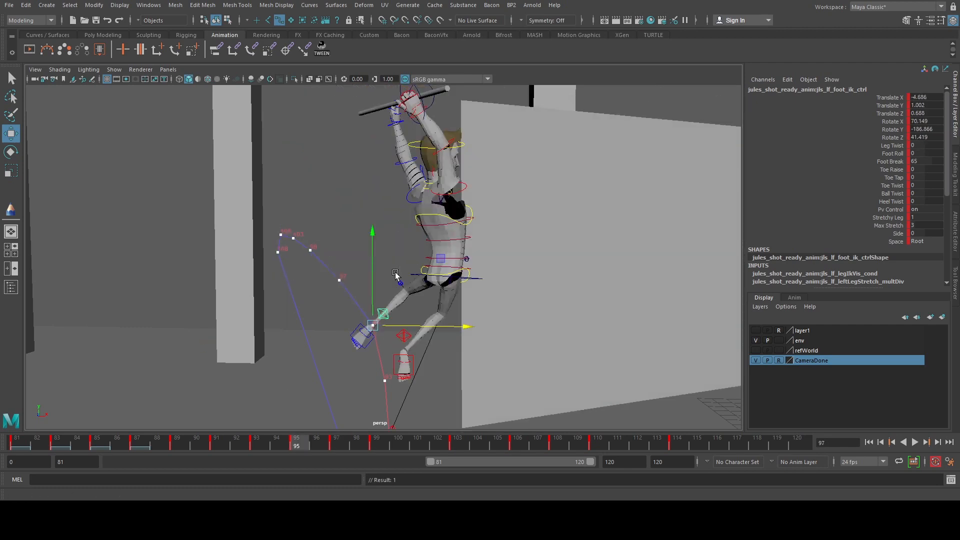
- Return to the maximized shot camera view and compare the left foot's poses at frames 89, 91 and 93
{"action": "key", "text": "space"}
{"action": "key", "text": "space"}
{"action": "key", "text": "space"}
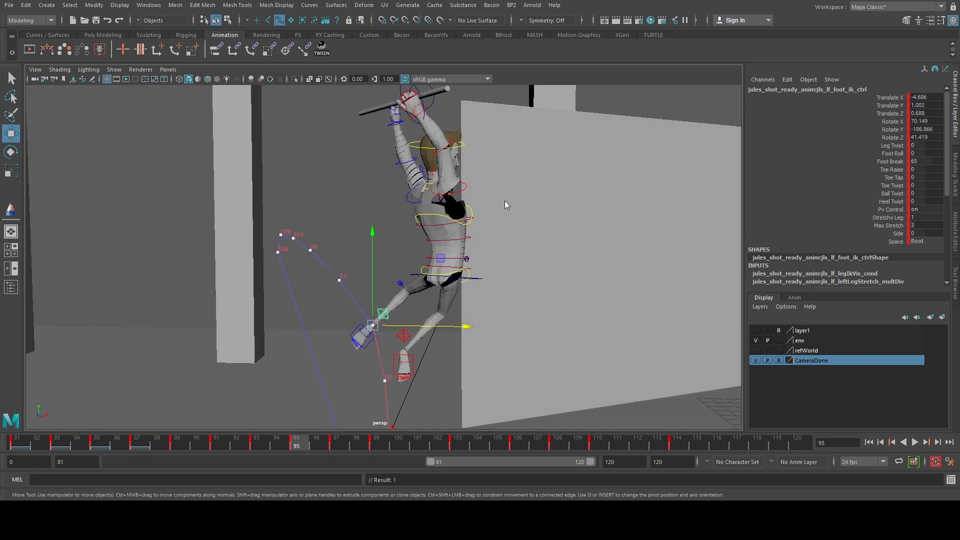
{"action": "key", "text": "space"}
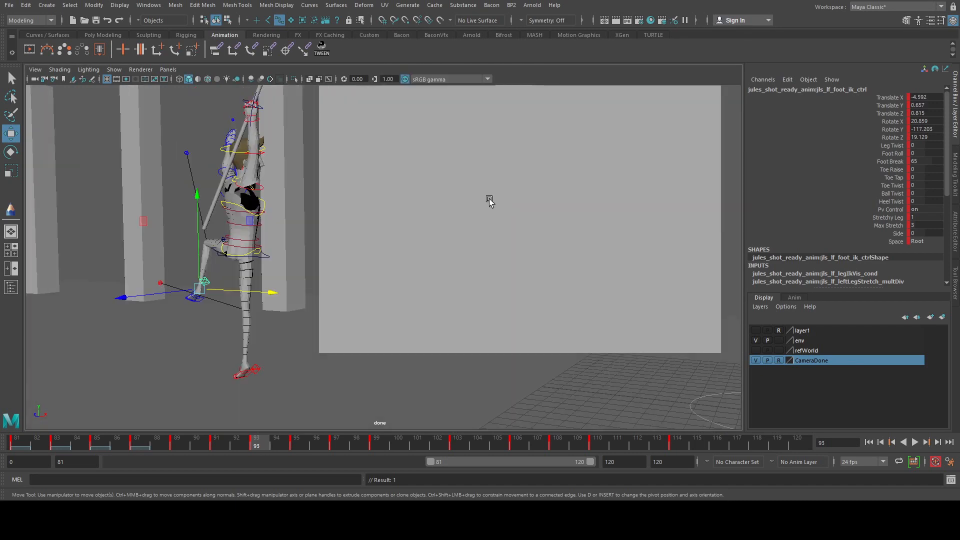
{"action": "key", "text": "."}
{"action": "key", "text": "."}
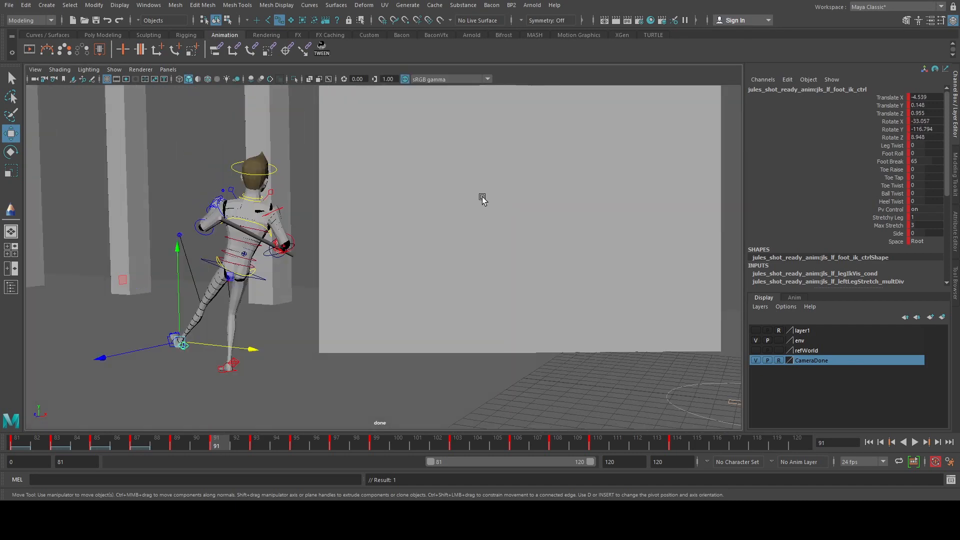
{"action": "key", "text": "."}
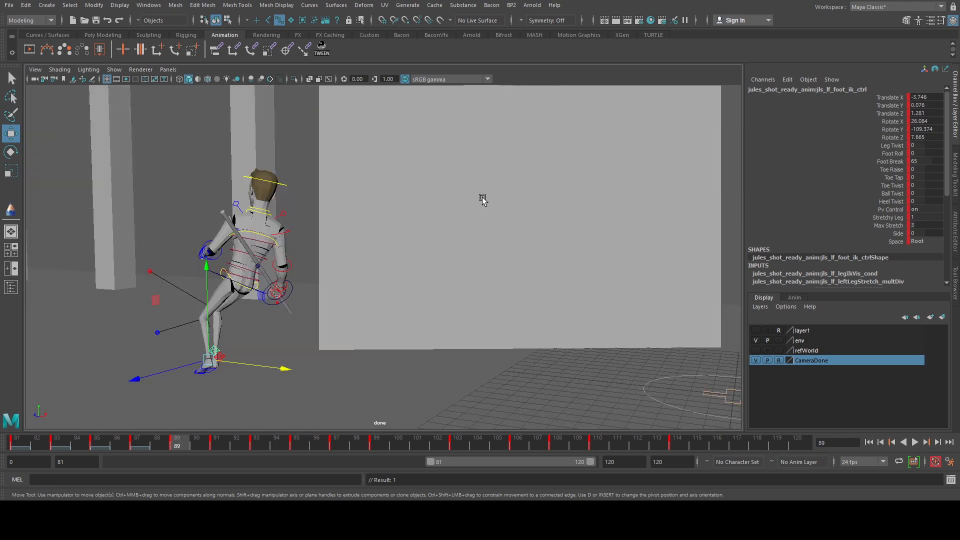
{"action": "key", "text": "."}
{"action": "key", "text": "."}
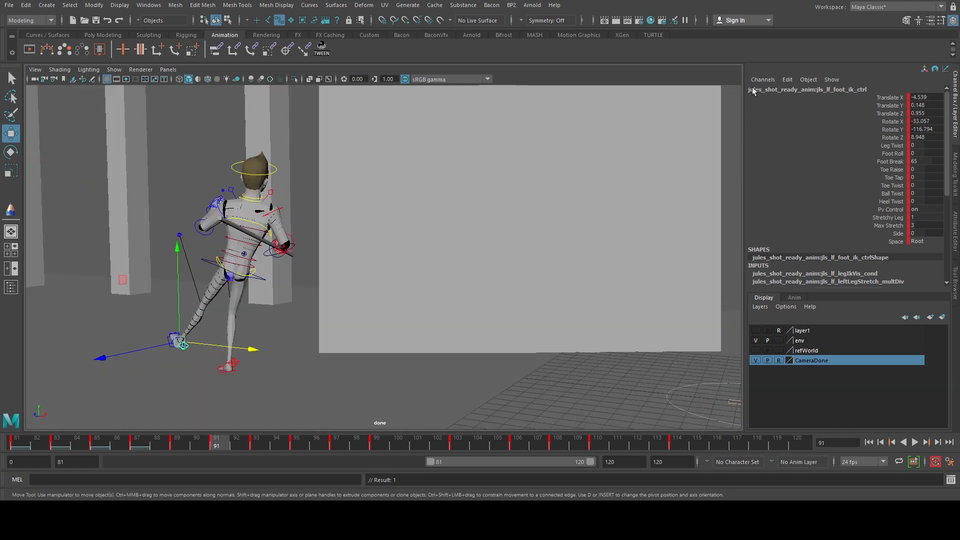
- At frame 91, replace the left foot's pose with an in-between of frames 89 and 93, at about X -4.104, Y 0.322, Z 1.083
{"action": "key", "text": "ctrl+z"}
{"action": "key", "text": "ctrl+z"}
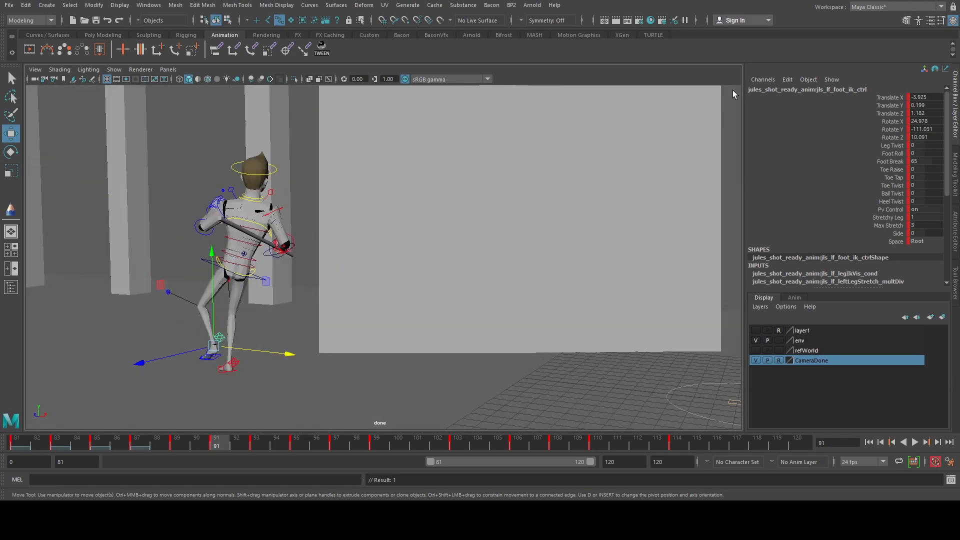
{"action": "key", "text": "ctrl+z"}
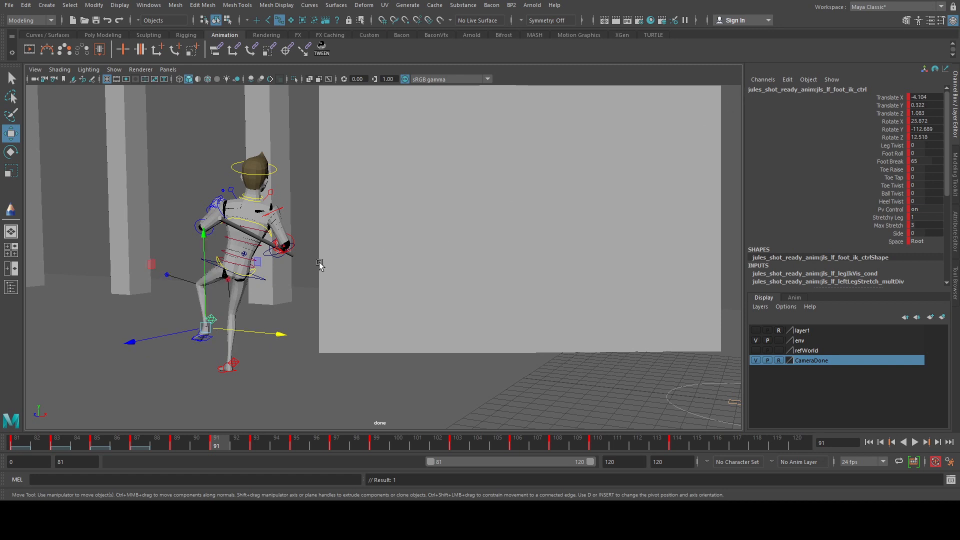
- At frame 91, rotate the left foot to about 27.591, -122.465, 31.46 and move it to about -4.156 in X
{"action": "key", "text": "e"}
{"action": "left_click_drag", "start_coordinate": [145, 387], "coordinate": [122, 361]}
{"action": "key", "text": "w"}
{"action": "mouse_move", "coordinate": [264, 334]}
{"action": "left_mouse_down"}
{"action": "mouse_move", "coordinate": [240, 334]}
{"action": "mouse_move", "coordinate": [261, 324]}
{"action": "left_mouse_up"}
{"action": "key", "text": "period"}
{"action": "key", "text": "comma"}
{"action": "key", "text": "comma"}
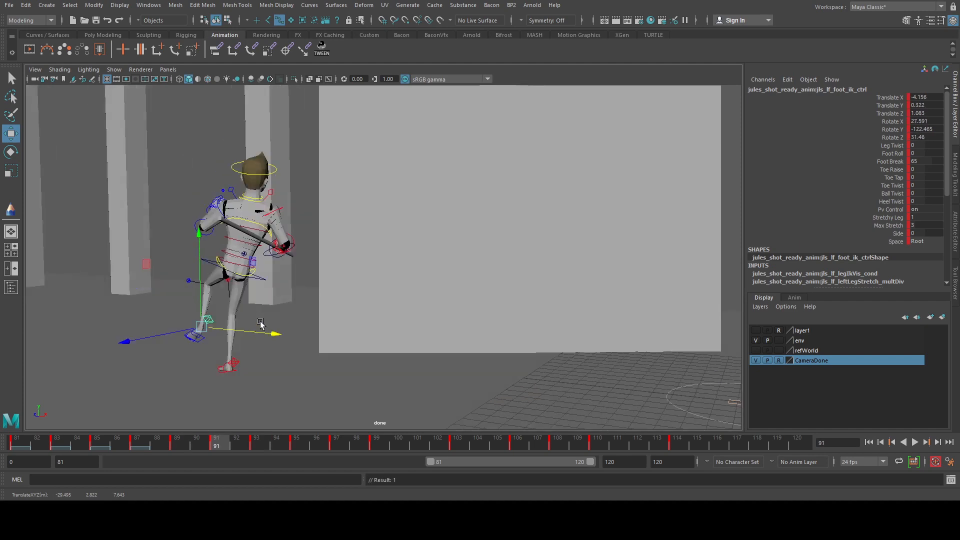
- Rotate the left foot at frame 97 to about 112.589, -242.086, 7.713, and check its poses through frame 106
{"action": "key", "text": "period"}
{"action": "key", "text": "period"}
{"action": "key", "text": "period"}
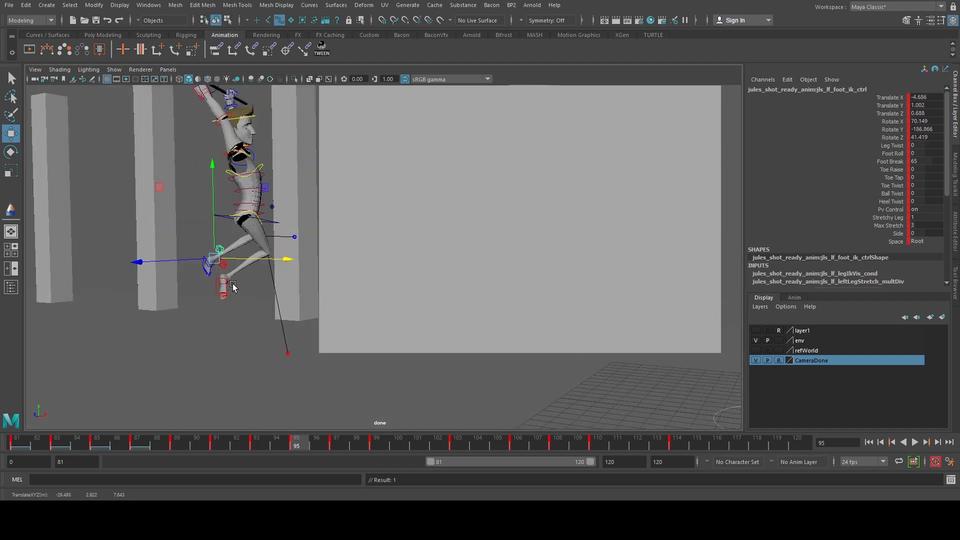
{"action": "key", "text": "period"}
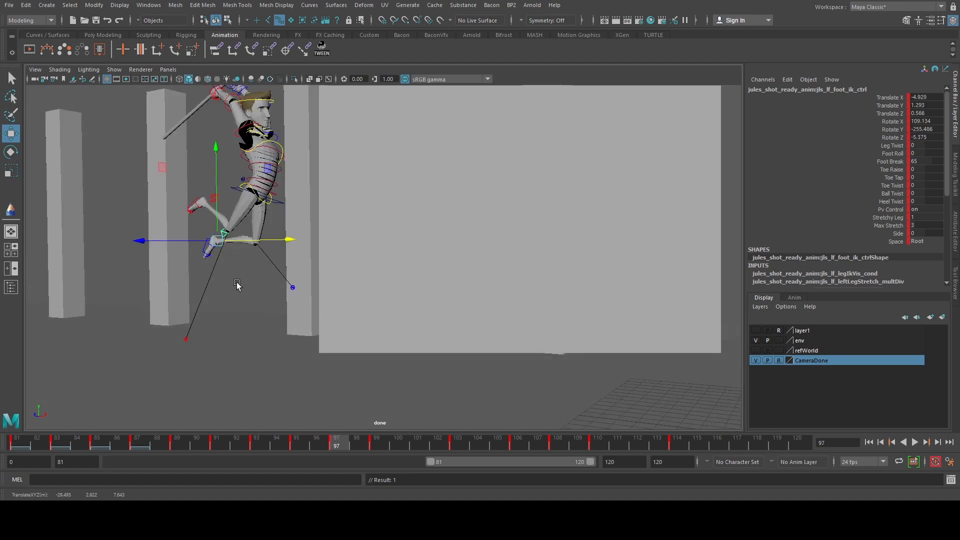
{"action": "key", "text": "comma"}
{"action": "key", "text": "period"}
{"action": "key", "text": "e"}
{"action": "left_click_drag", "start_coordinate": [184, 223], "coordinate": [211, 246]}
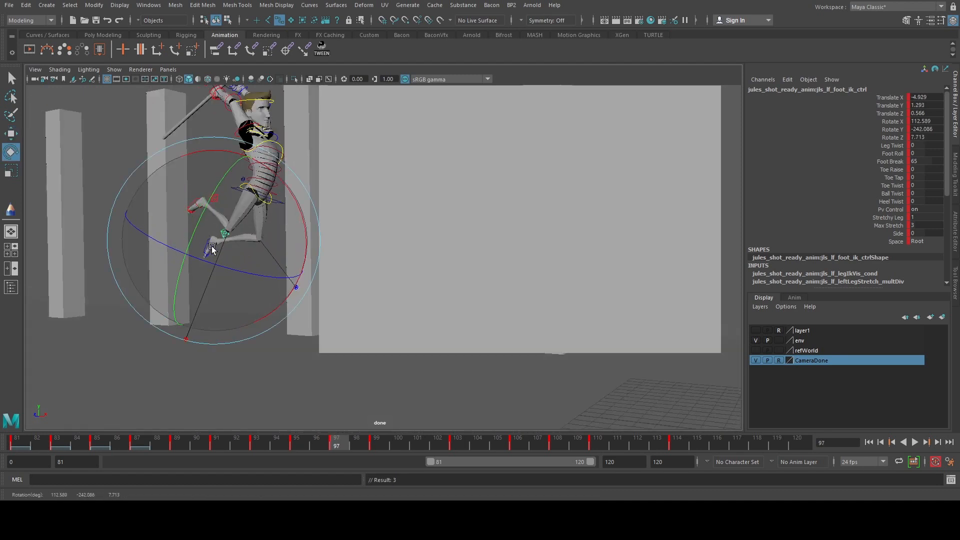
{"action": "key", "text": "period"}
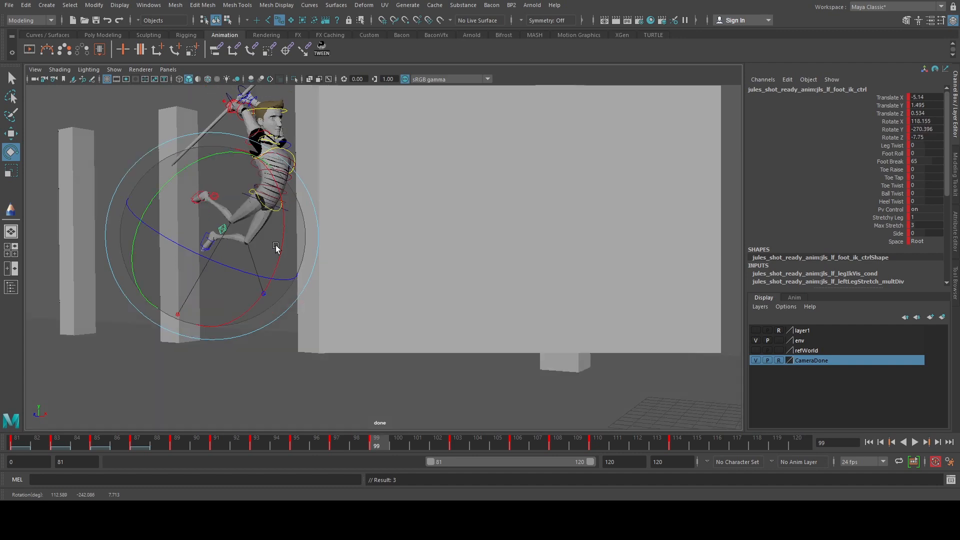
{"action": "key", "text": "period"}
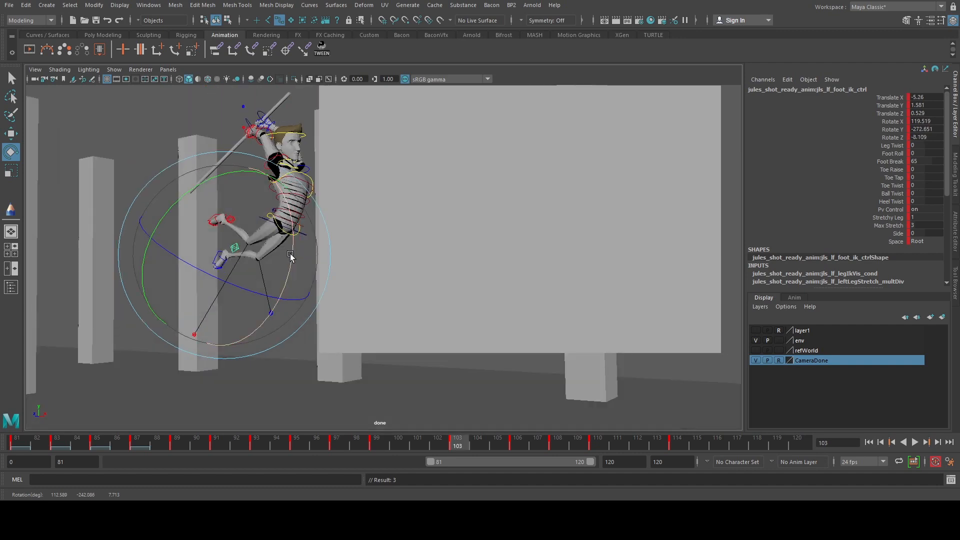
{"action": "key", "text": "period"}
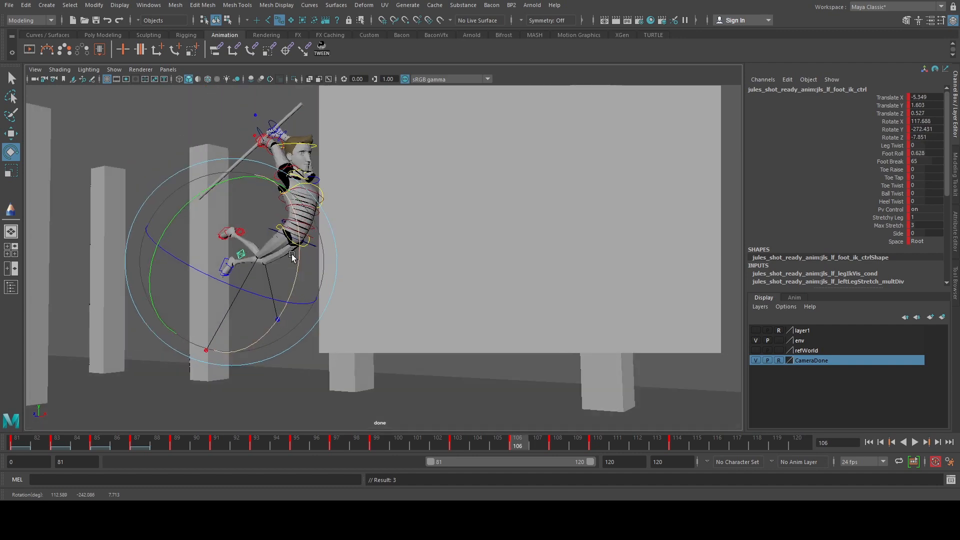
- In the perspective view, try moving the left foot along X at frame 94, undoing the move
{"action": "key", "text": "period"}
{"action": "key", "text": "comma"}
{"action": "key", "text": "comma"}
{"action": "key", "text": "w"}
{"action": "left_click_drag", "start_coordinate": [260, 443], "coordinate": [278, 441]}
{"action": "key", "text": "space"}
{"action": "key", "text": "space"}
{"action": "left_click_drag", "start_coordinate": [263, 193], "coordinate": [327, 201], "text": "alt"}
{"action": "left_click_drag", "start_coordinate": [435, 289], "coordinate": [457, 289]}
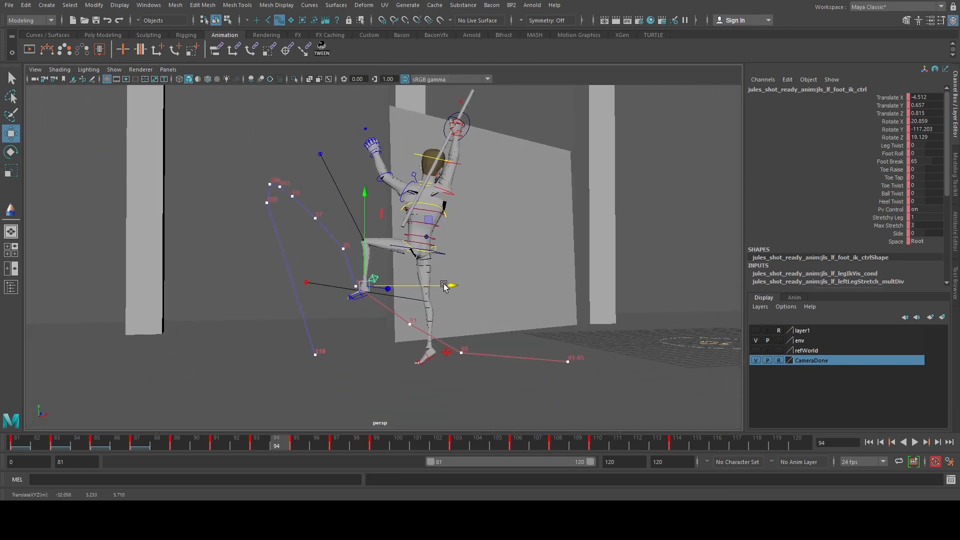
{"action": "key", "text": "ctrl+z"}
- At frame 93, move the left foot to about -4.446 in X and raise it slightly to smooth its arc
{"action": "key", "text": "alt+comma"}
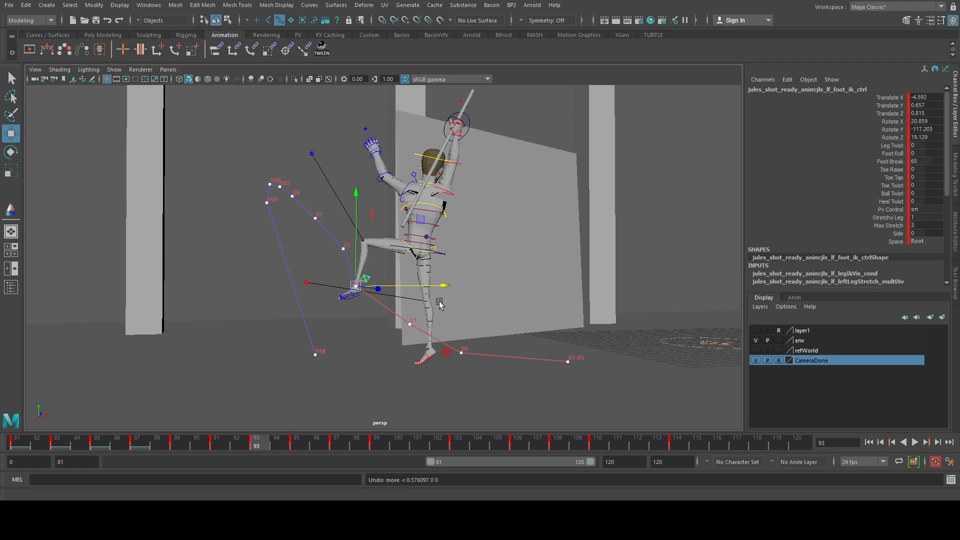
{"action": "left_click_drag", "start_coordinate": [444, 283], "coordinate": [460, 283]}
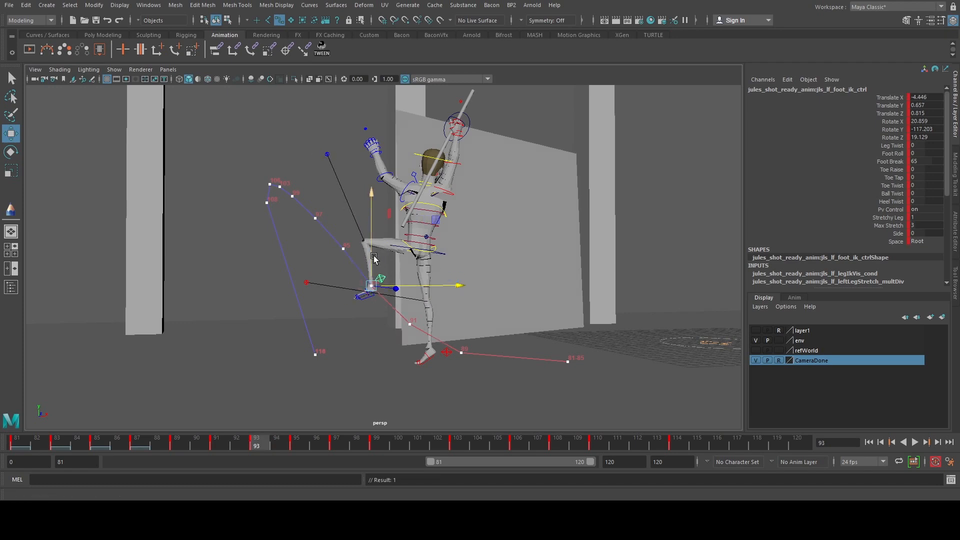
{"action": "left_click_drag", "start_coordinate": [374, 258], "coordinate": [374, 254]}
- Delete the left foot's motion trail and create one for the right foot control
{"action": "left_click_drag", "start_coordinate": [374, 253], "coordinate": [176, 86], "text": "alt"}
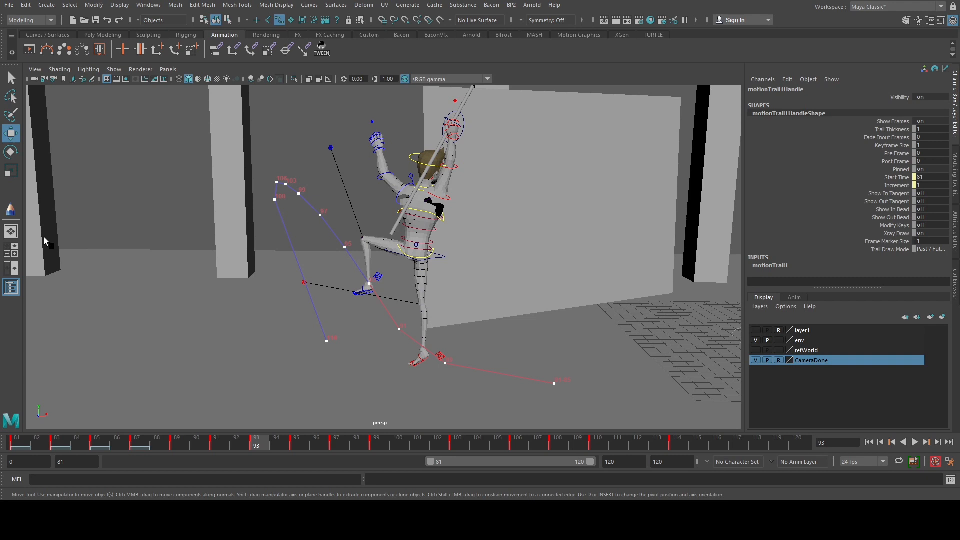
{"action": "key", "text": "Delete"}
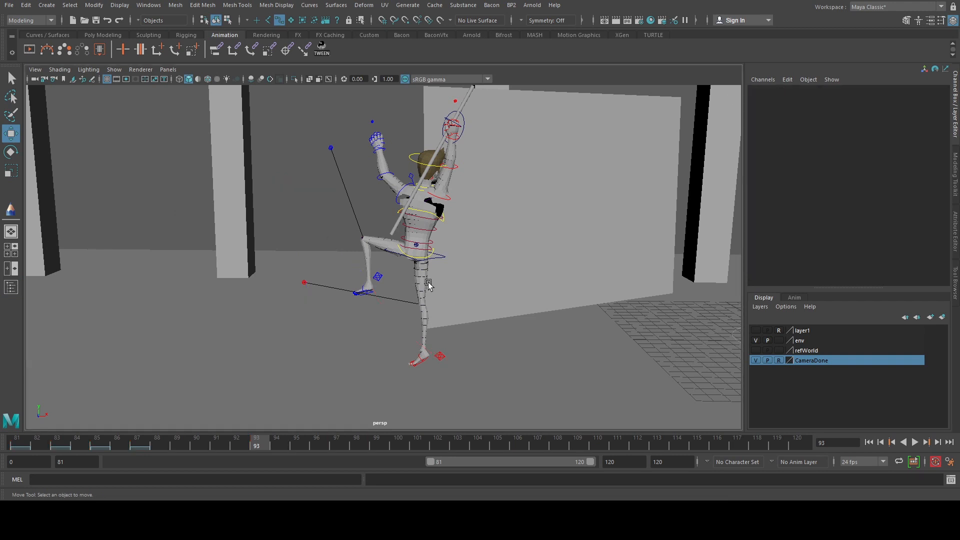
{"action": "left_click", "coordinate": [439, 366]}
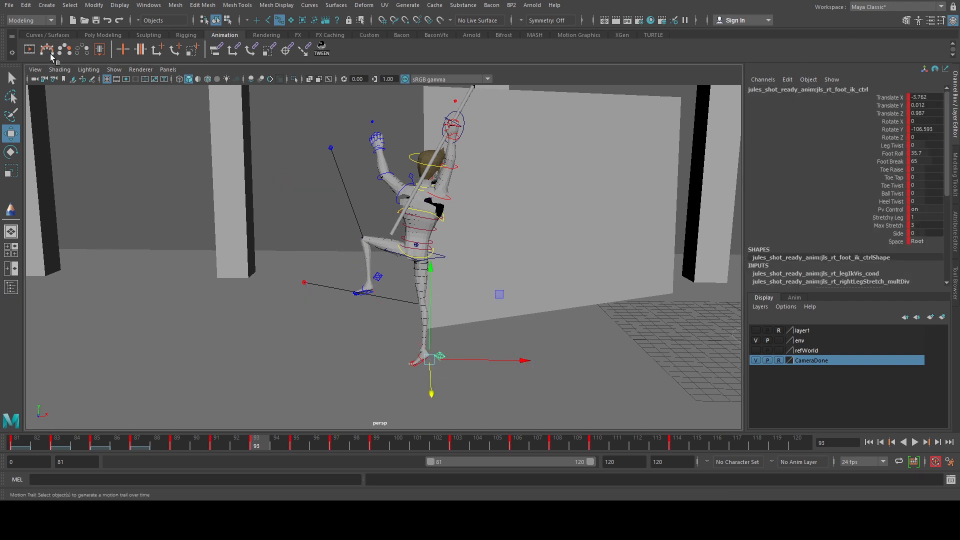
{"action": "left_click_drag", "start_coordinate": [424, 270], "coordinate": [407, 259], "text": "alt"}
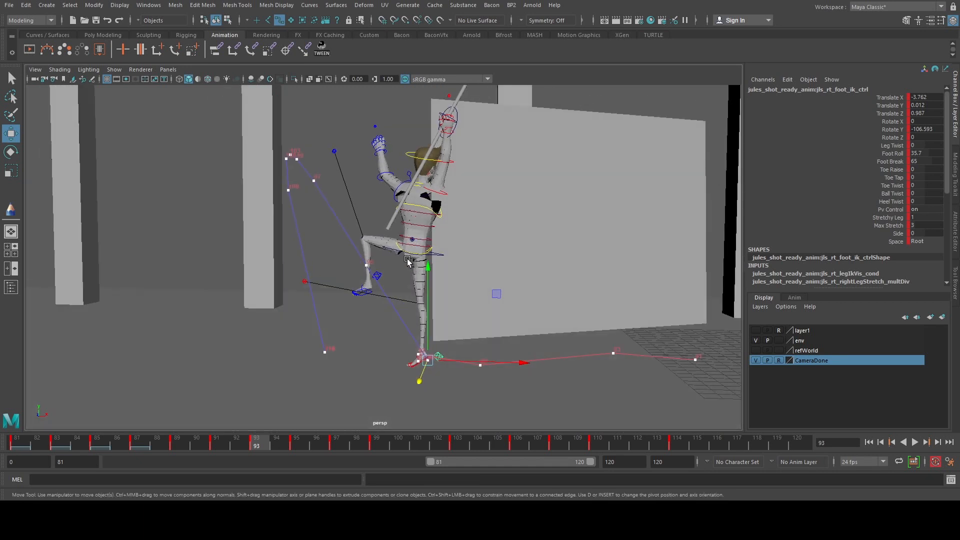
- At frame 95, lower the right foot to about 0.714 in Y and shift it to about -4.293 in X
{"action": "key", "text": "period"}
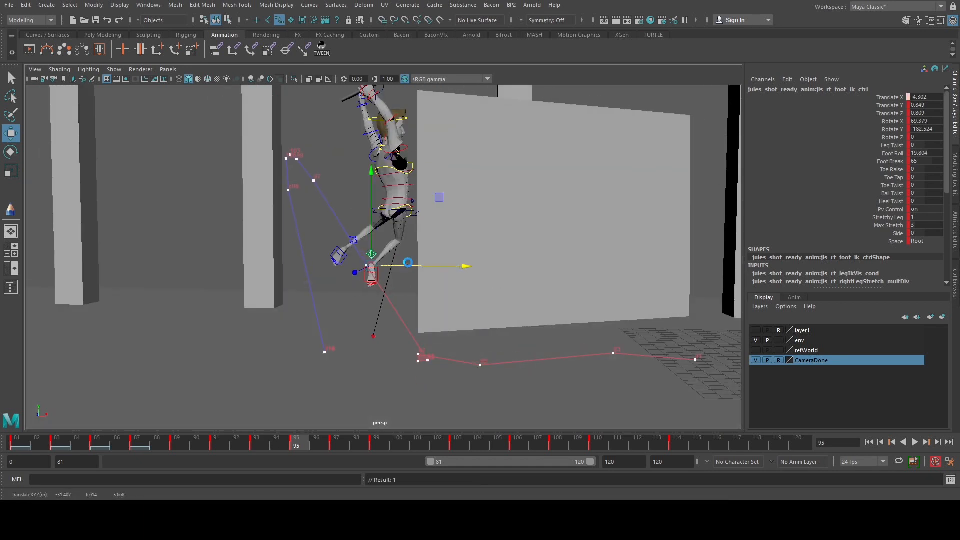
{"action": "left_click_drag", "start_coordinate": [370, 226], "coordinate": [364, 240]}
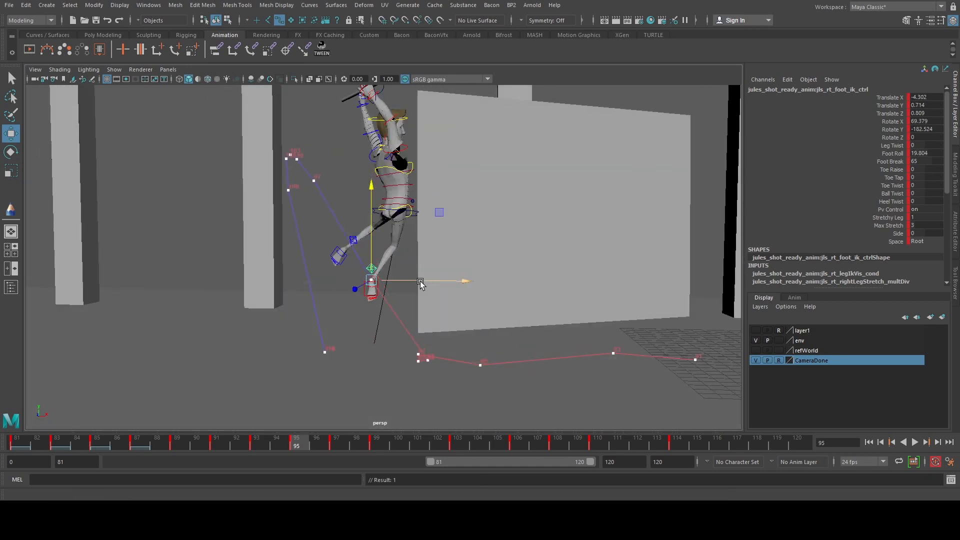
{"action": "left_click_drag", "start_coordinate": [420, 279], "coordinate": [422, 279]}
- In the shot camera view, rotate the right foot at frame 95 to about 62.951, -207.121, 25.284 and key the rotation
{"action": "key", "text": "space"}
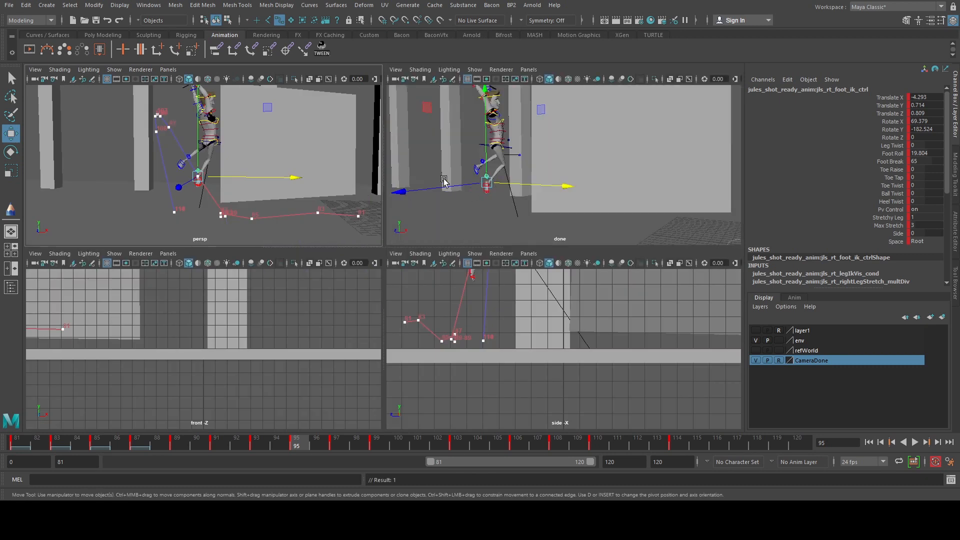
{"action": "key", "text": "space"}
{"action": "key", "text": "e"}
{"action": "mouse_move", "coordinate": [277, 274]}
{"action": "left_mouse_down"}
{"action": "mouse_move", "coordinate": [217, 313]}
{"action": "mouse_move", "coordinate": [265, 281]}
{"action": "left_mouse_up"}
{"action": "left_click_drag", "start_coordinate": [242, 349], "coordinate": [219, 345]}
{"action": "key", "text": "shift+e"}
- At frame 97, move the right foot to about X -4.729, Y 1.211 in the perspective view and set its X rotation to about 88.589
{"action": "key", "text": "period"}
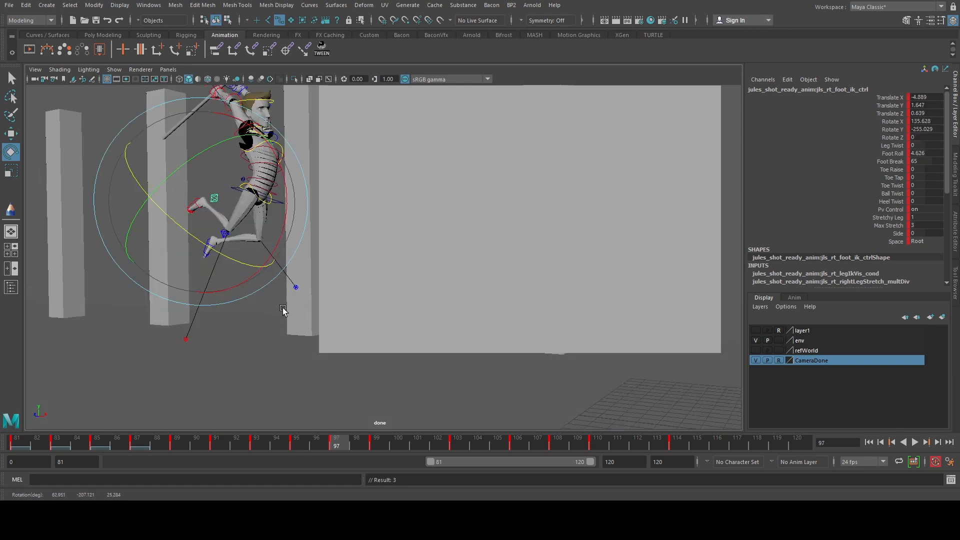
{"action": "key", "text": "space"}
{"action": "key", "text": "space"}
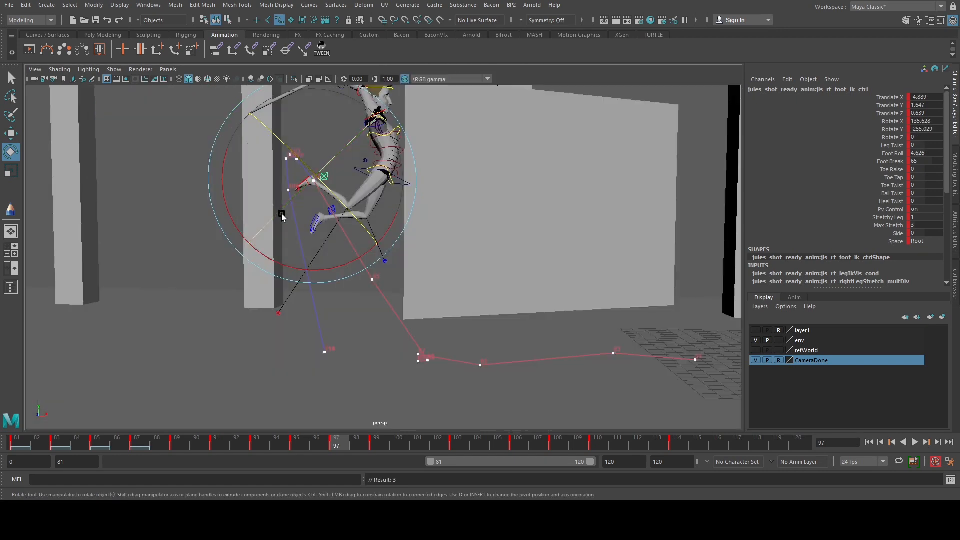
{"action": "key", "text": "w"}
{"action": "middle_click_drag", "start_coordinate": [375, 115], "coordinate": [400, 151]}
{"action": "key", "text": "e"}
{"action": "middle_click_drag", "start_coordinate": [317, 140], "coordinate": [220, 156]}
{"action": "key", "text": "w"}
{"action": "middle_click_drag", "start_coordinate": [381, 170], "coordinate": [394, 161]}
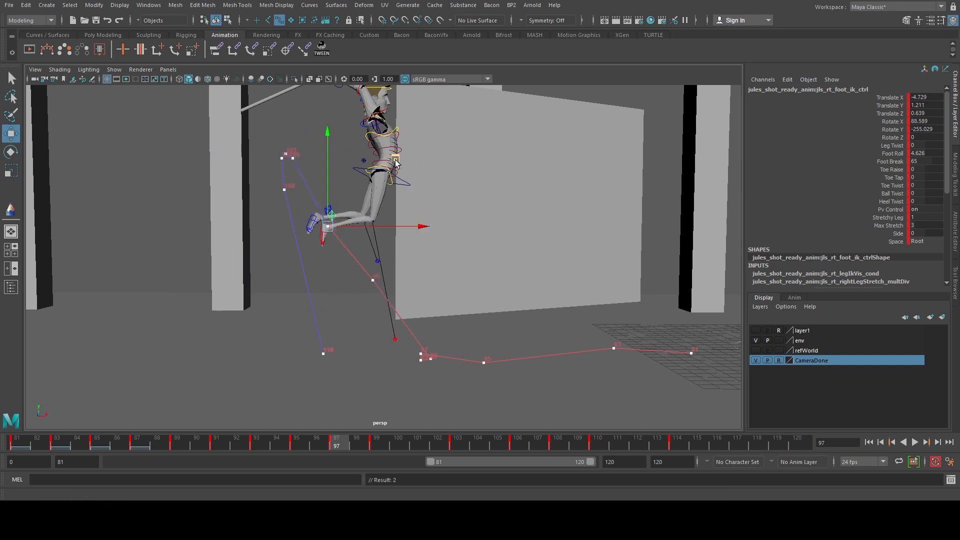
- Adjust the right foot's arc to about X -4.925, Y 1.615 at frame 99 and X -4.687, Y 1.244 at frame 97
{"action": "left_click", "coordinate": [383, 445]}
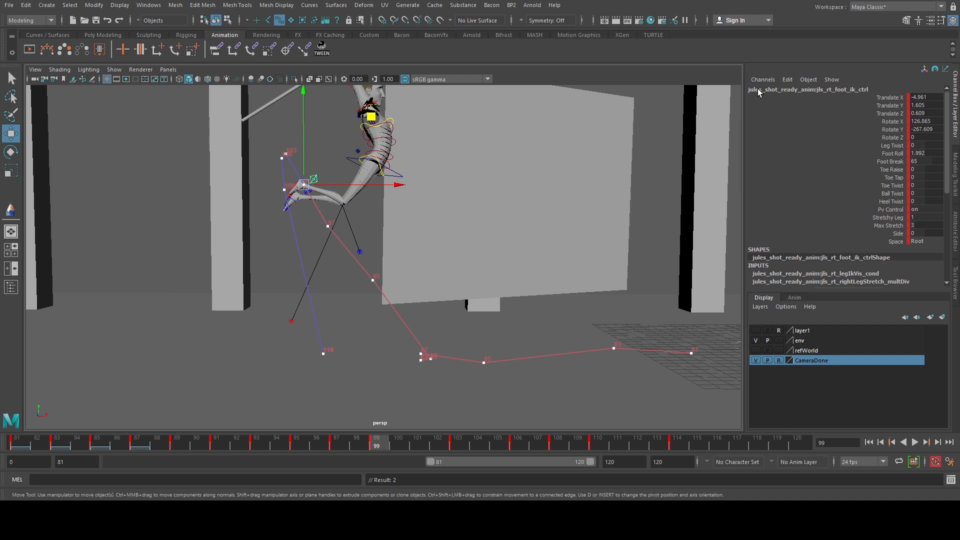
{"action": "left_click_drag", "start_coordinate": [758, 88], "coordinate": [759, 88]}
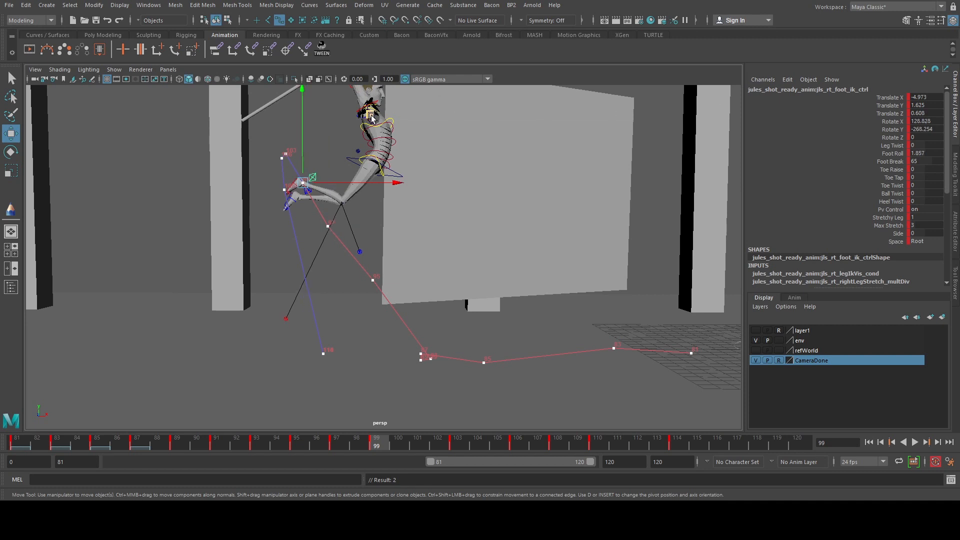
{"action": "middle_click_drag", "start_coordinate": [372, 116], "coordinate": [375, 118]}
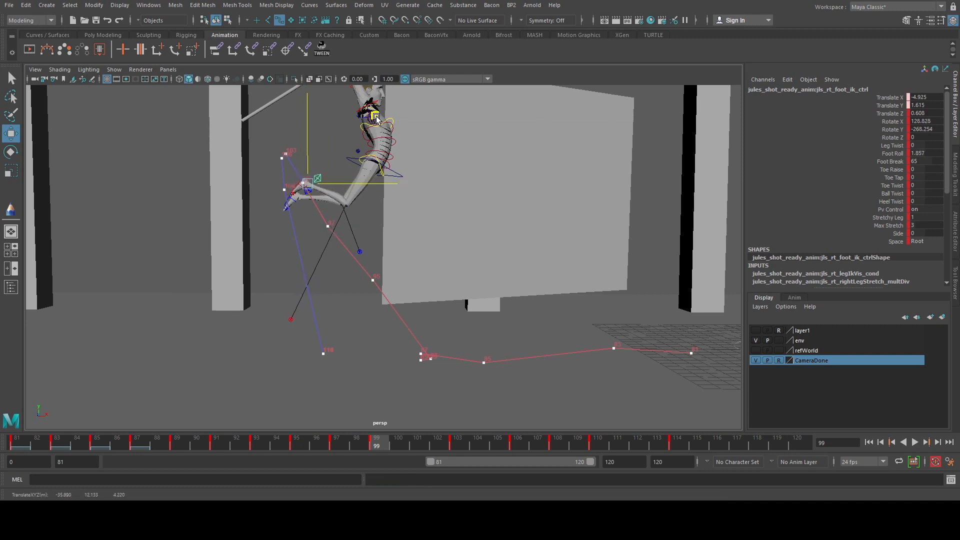
{"action": "left_click_drag", "start_coordinate": [411, 225], "coordinate": [415, 225]}
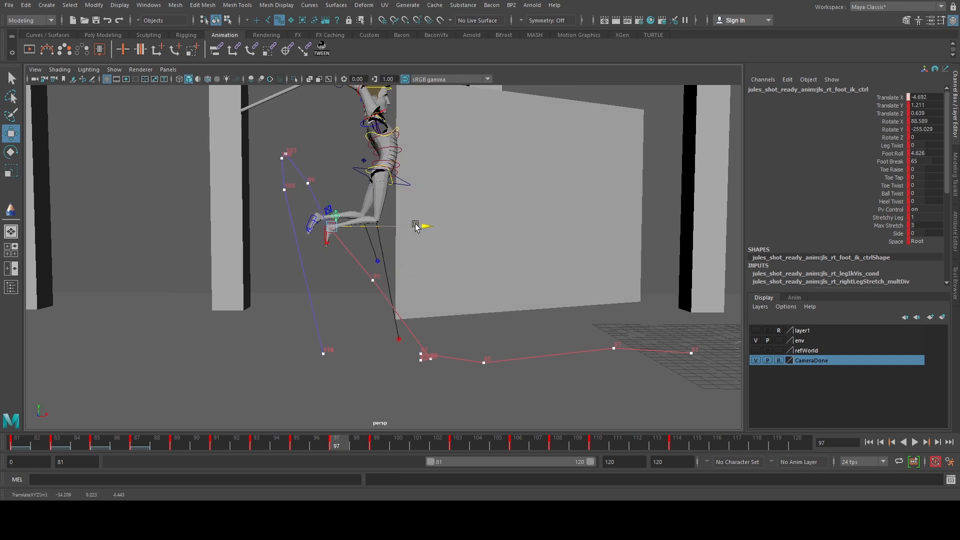
{"action": "left_click_drag", "start_coordinate": [331, 200], "coordinate": [331, 195]}
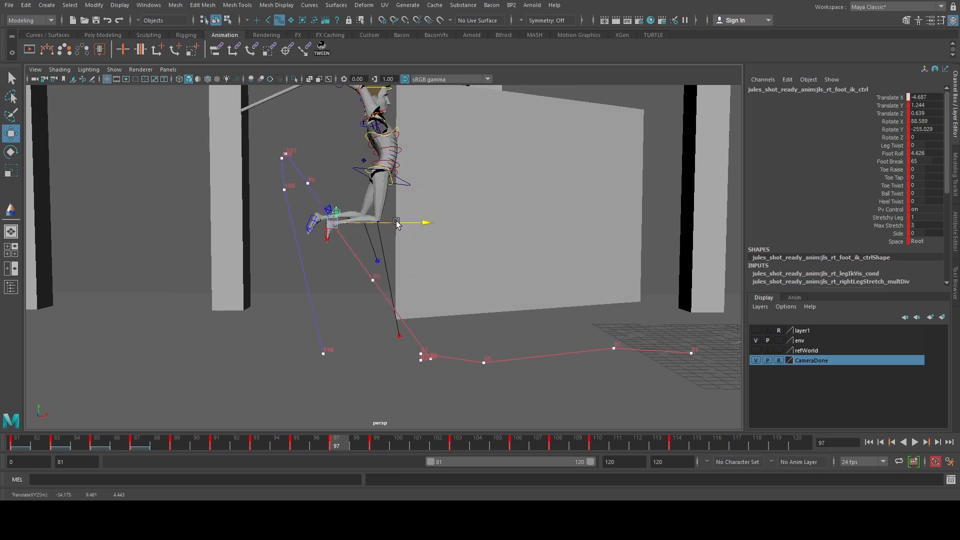
- At frame 103, move the right foot to about X -5.065, Y 1.799 and rotate it to about 145.511 in X
{"action": "key", "text": "."}
{"action": "key", "text": "."}
{"action": "key", "text": "."}
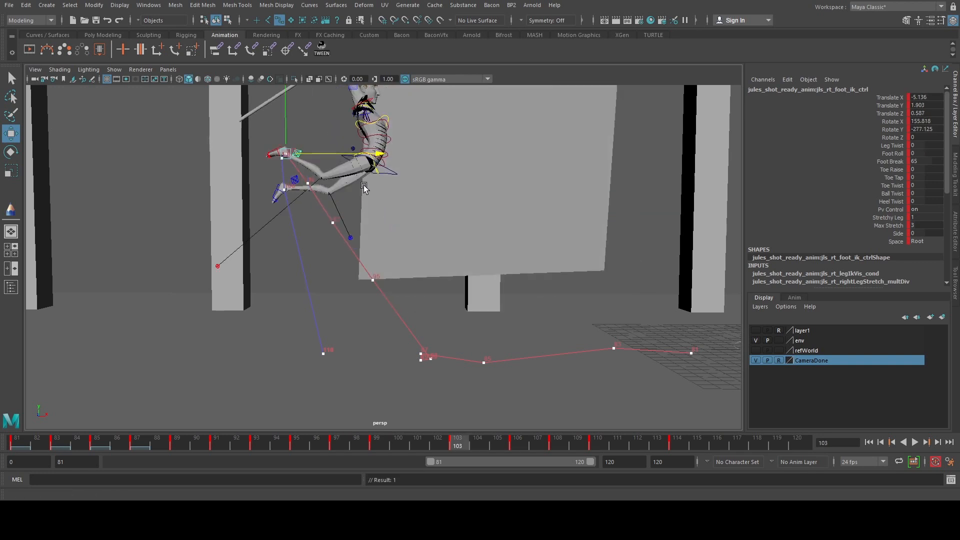
{"action": "left_click_drag", "start_coordinate": [354, 153], "coordinate": [359, 153]}
{"action": "left_click_drag", "start_coordinate": [294, 120], "coordinate": [294, 133]}
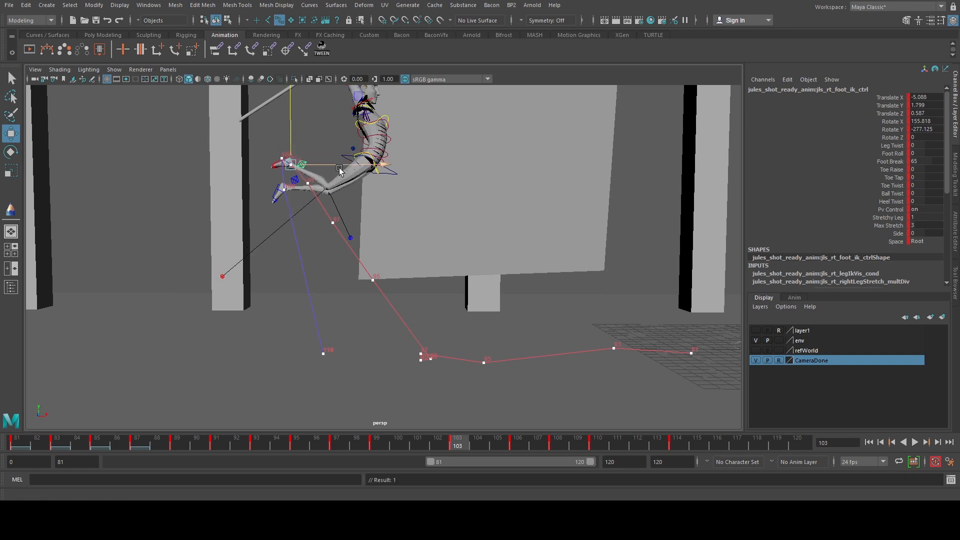
{"action": "left_click_drag", "start_coordinate": [336, 165], "coordinate": [343, 167]}
{"action": "key", "text": "e"}
{"action": "left_click_drag", "start_coordinate": [351, 220], "coordinate": [356, 223]}
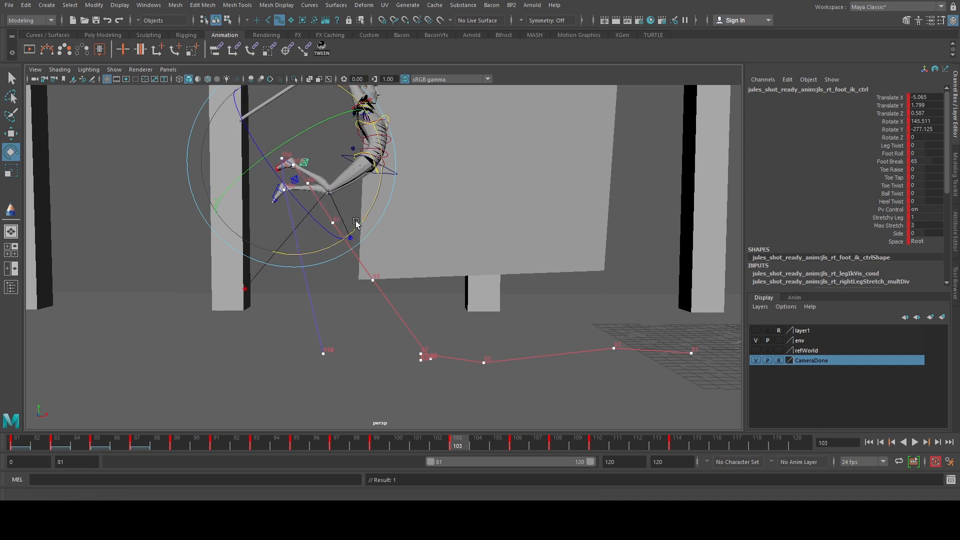
- At frame 106, move the right foot to about 1.848 in Y and rotate it to about 144.1 in X
{"action": "key", "text": "w"}
{"action": "key", "text": "comma"}
{"action": "key", "text": "period"}
{"action": "key", "text": "period"}
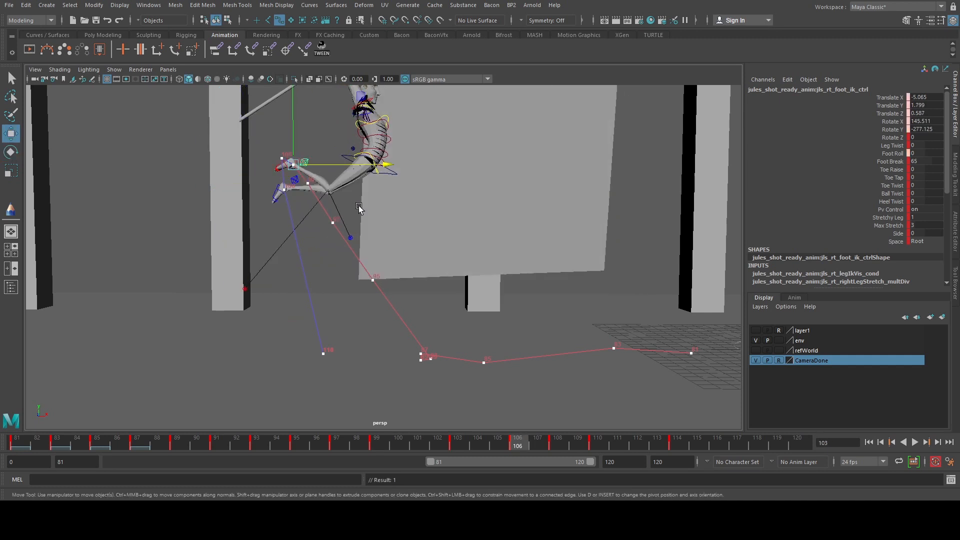
{"action": "left_click_drag", "start_coordinate": [282, 124], "coordinate": [282, 125]}
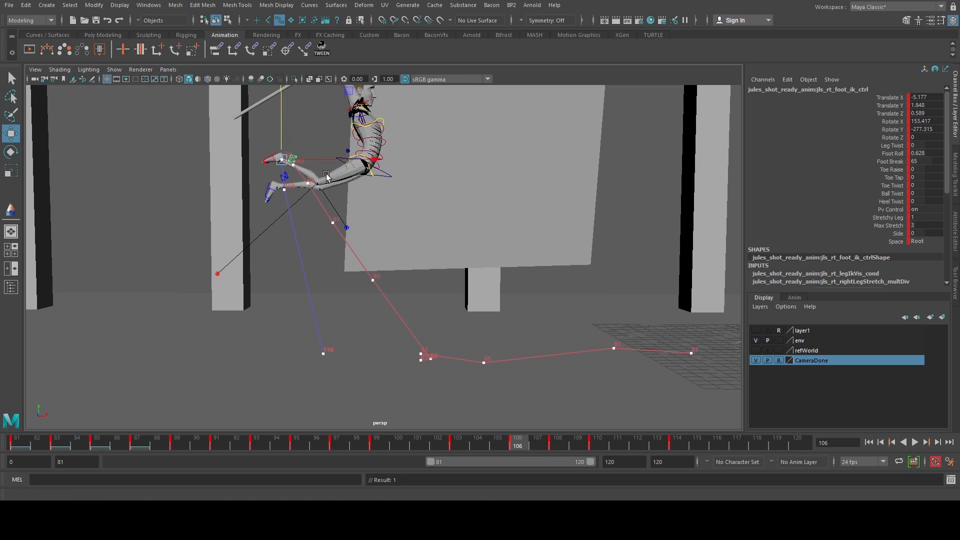
{"action": "key", "text": "e"}
{"action": "left_click_drag", "start_coordinate": [346, 214], "coordinate": [353, 201]}
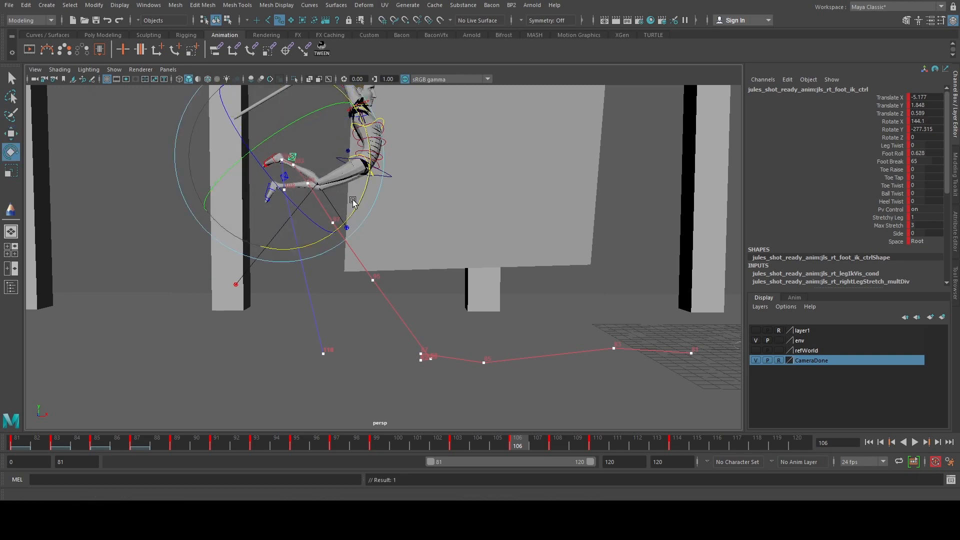
- At frame 108, move the right foot to about X -5.235, Y 1.66 to smooth the arc's descent
{"action": "left_click", "coordinate": [555, 445]}
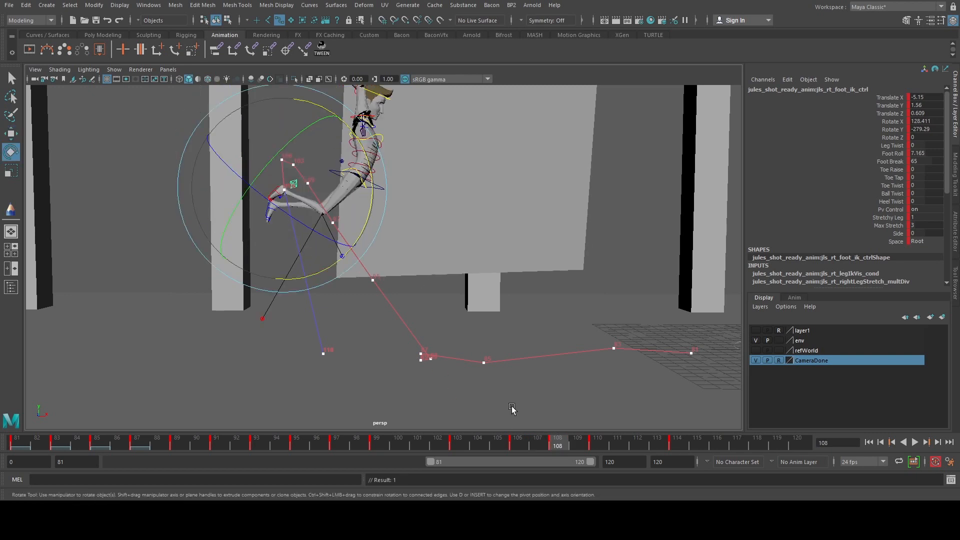
{"action": "key", "text": "w"}
{"action": "left_click_drag", "start_coordinate": [352, 131], "coordinate": [341, 113]}
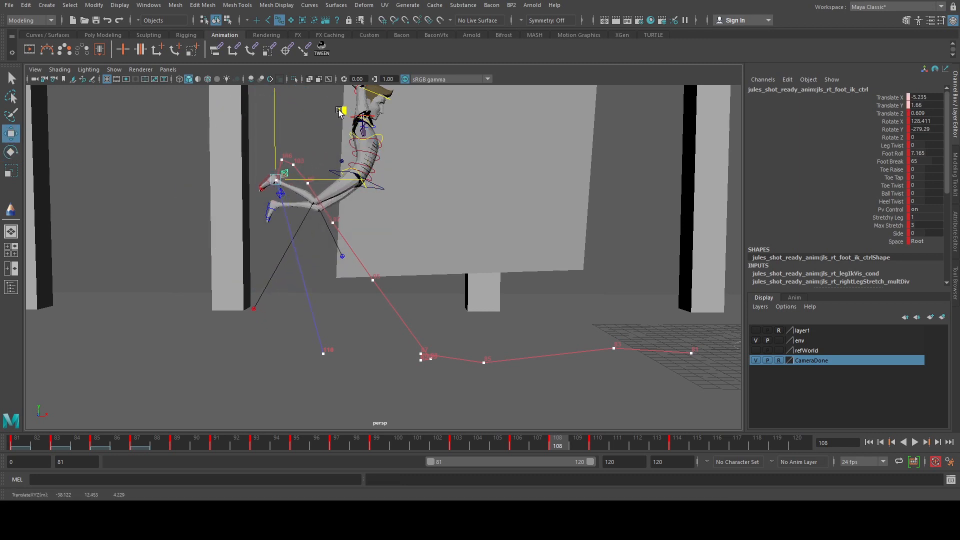
{"action": "key", "text": "."}
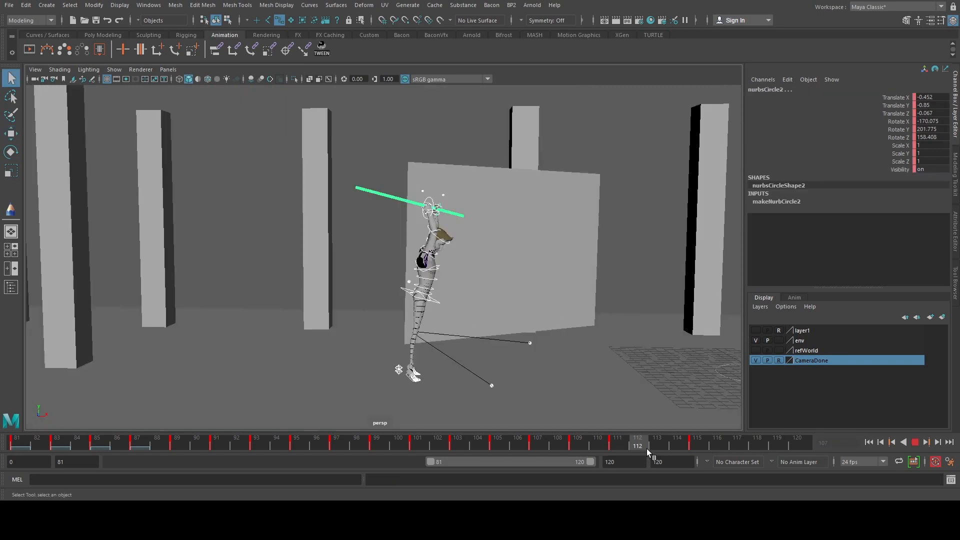
- At frame 113, rotate the upper spine and shoulder controls together, bringing the shoulder control to about -12.156, 2.715, 2.668
{"action": "left_click_drag", "start_coordinate": [638, 444], "coordinate": [660, 450]}
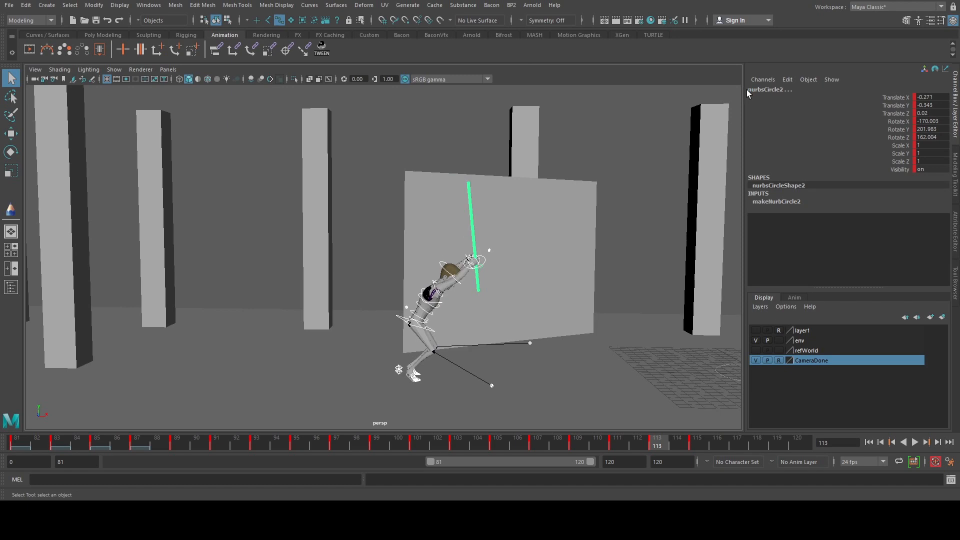
{"action": "middle_click_drag", "start_coordinate": [542, 207], "coordinate": [457, 227], "text": "alt"}
{"action": "scroll", "coordinate": [506, 144], "scroll_direction": "up", "scroll_amount": 6}
{"action": "scroll", "coordinate": [457, 227], "scroll_direction": "up", "scroll_amount": 2}
{"action": "left_click", "coordinate": [373, 243]}
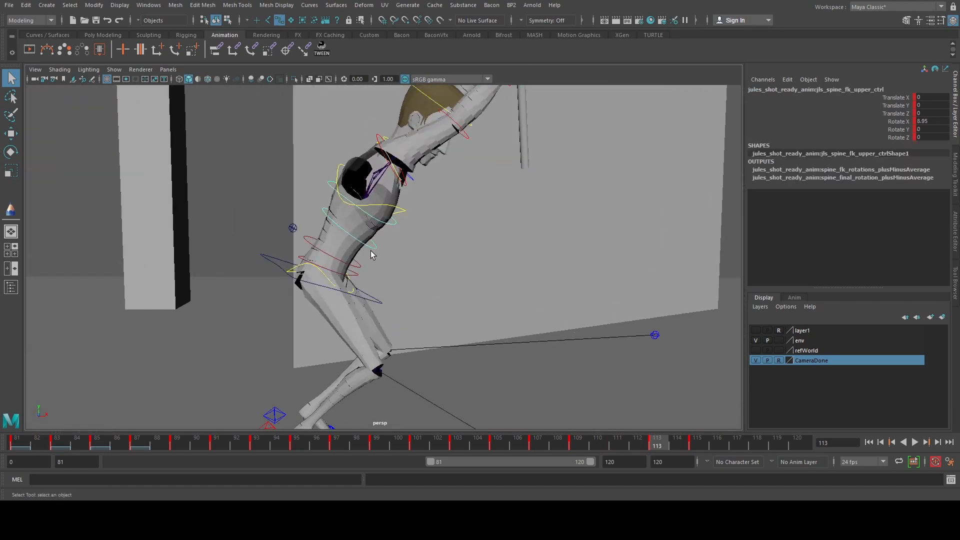
{"action": "left_click", "coordinate": [392, 224]}
{"action": "key", "text": "e"}
{"action": "left_click_drag", "start_coordinate": [437, 185], "coordinate": [360, 195]}
{"action": "left_click_drag", "start_coordinate": [366, 256], "coordinate": [348, 227], "text": "alt"}
{"action": "key", "text": "q"}
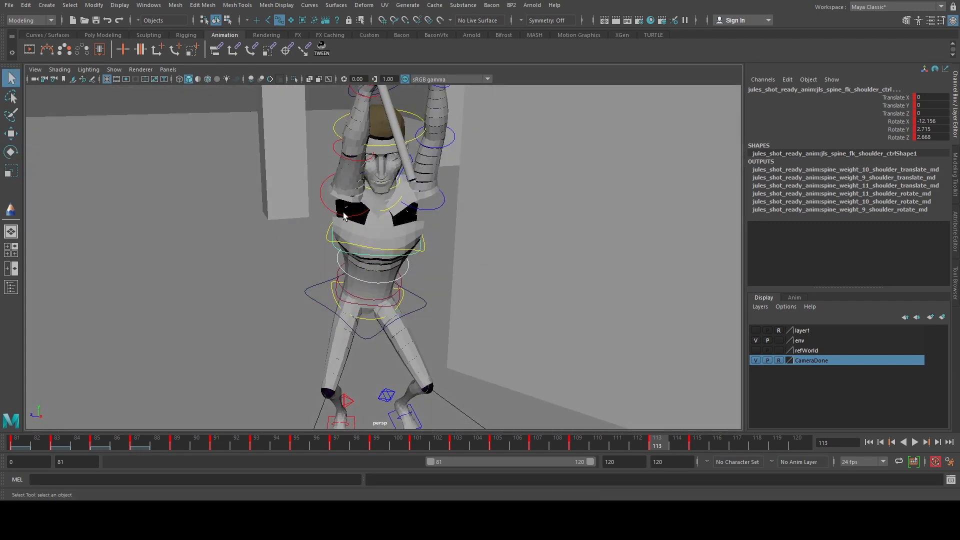
- Rotate the right upper arm at frame 113 to about -130.546, 34.323, -297.114
{"action": "left_click", "coordinate": [344, 214]}
{"action": "key", "text": "e"}
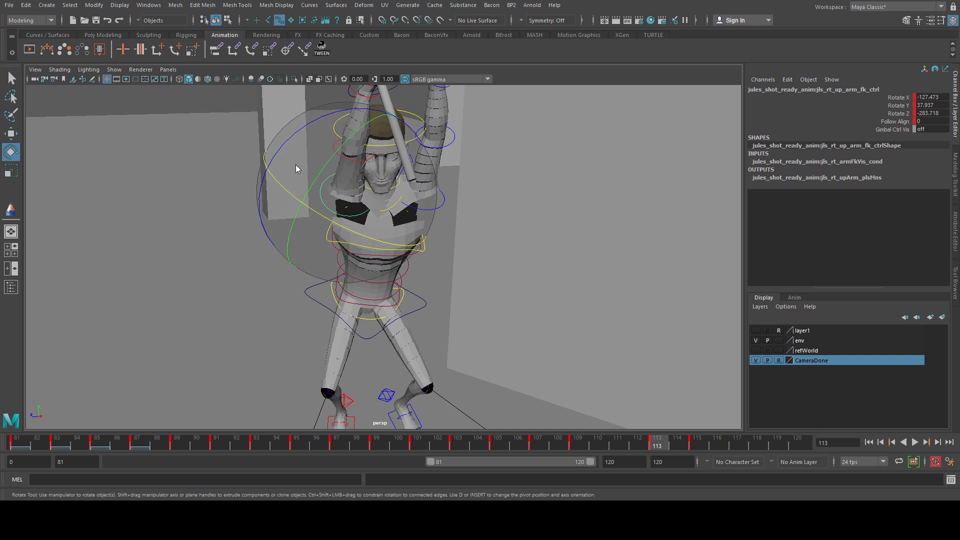
{"action": "left_click_drag", "start_coordinate": [295, 165], "coordinate": [270, 121]}
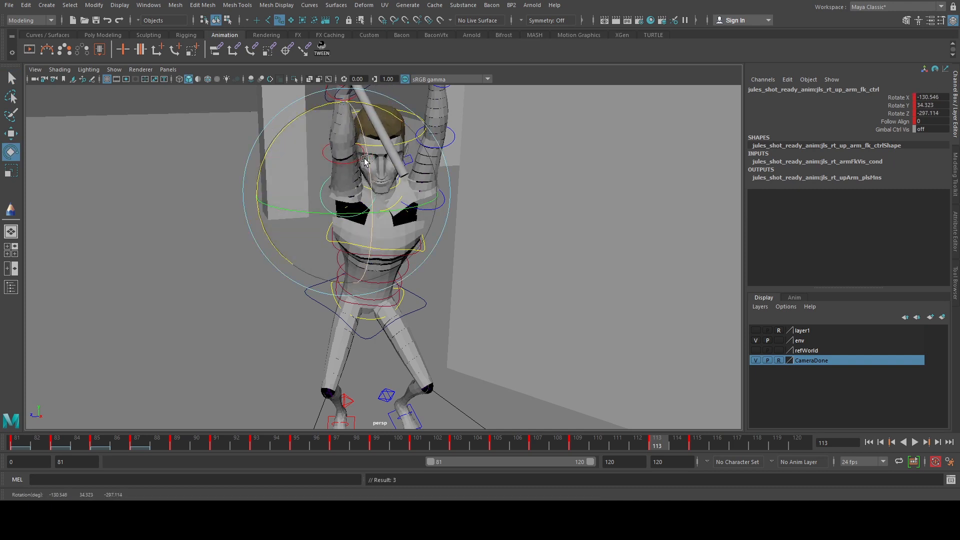
- Try rotating the right upper arm to about -129.921, 8.308, -315.164 and rotating the right elbow, undoing both changes
{"action": "left_click_drag", "start_coordinate": [364, 146], "coordinate": [368, 194]}
{"action": "scroll", "coordinate": [330, 156], "scroll_direction": "down", "scroll_amount": 5}
{"action": "left_click", "coordinate": [354, 192]}
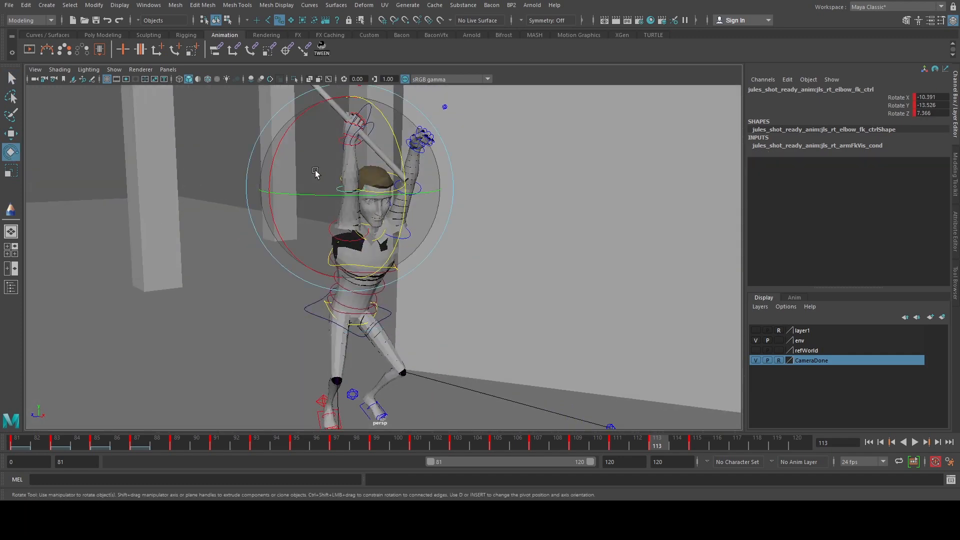
{"action": "left_click_drag", "start_coordinate": [317, 171], "coordinate": [346, 131]}
{"action": "key", "text": "ctrl+z"}
{"action": "key", "text": "ctrl+z"}
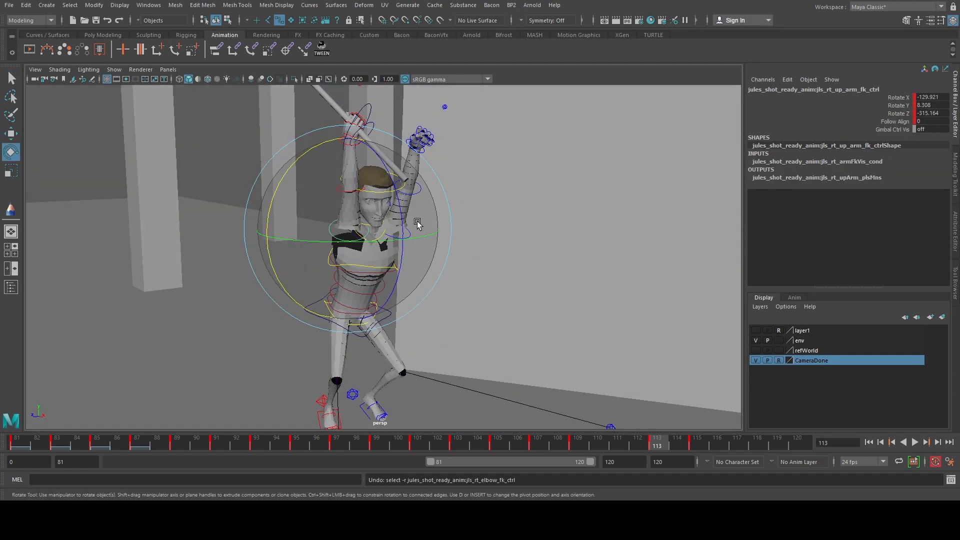
{"action": "key", "text": "ctrl+z"}
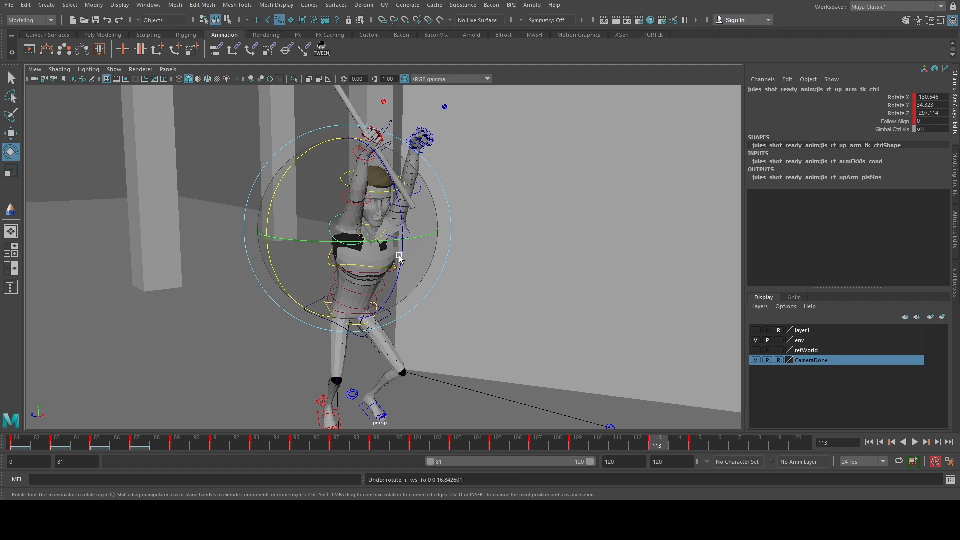
- Rotate the upper spine control at frame 113 to about -6.24, 0.074, 1.466
{"action": "left_click_drag", "start_coordinate": [399, 256], "coordinate": [446, 268], "text": "alt"}
{"action": "scroll", "coordinate": [456, 277], "scroll_direction": "up", "scroll_amount": 3}
{"action": "key", "text": "q"}
{"action": "left_click", "coordinate": [357, 311]}
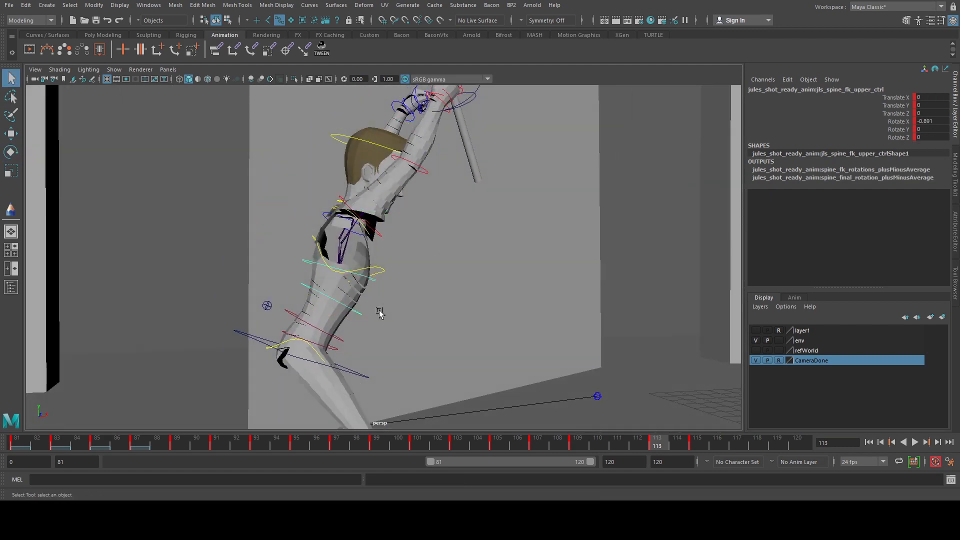
{"action": "key", "text": "e"}
{"action": "left_click_drag", "start_coordinate": [288, 218], "coordinate": [278, 222]}
{"action": "left_click_drag", "start_coordinate": [390, 245], "coordinate": [372, 220], "text": "alt"}
- Copy the previous key's pose for both upper arms, elbows, wrists and the staff onto frame 113
{"action": "key", "text": "q"}
{"action": "key", "text": "4"}
{"action": "left_click_drag", "start_coordinate": [330, 191], "coordinate": [332, 179], "text": "alt"}
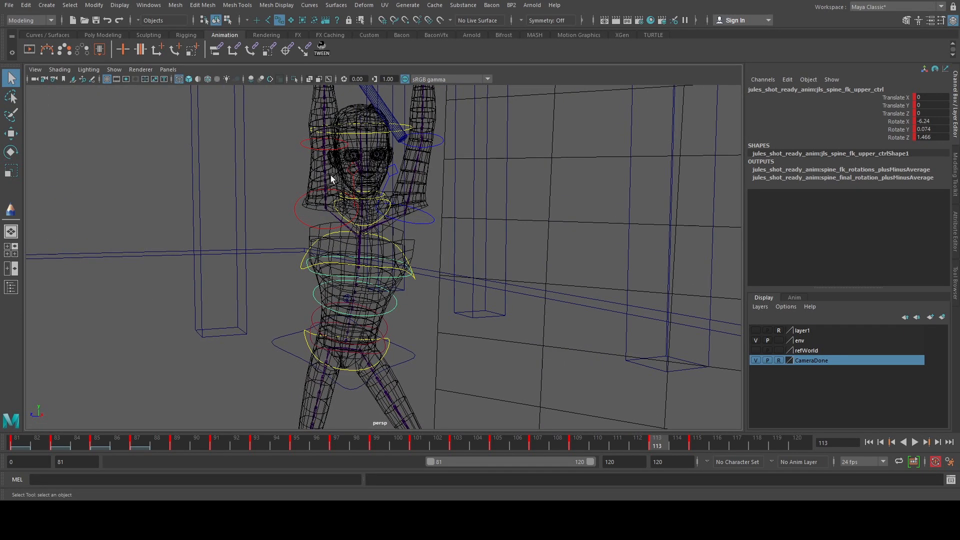
{"action": "left_click_drag", "start_coordinate": [406, 178], "coordinate": [406, 179]}
{"action": "left_click_drag", "start_coordinate": [275, 184], "coordinate": [303, 212], "text": "shift"}
{"action": "left_click_drag", "start_coordinate": [416, 227], "coordinate": [429, 205], "text": "shift"}
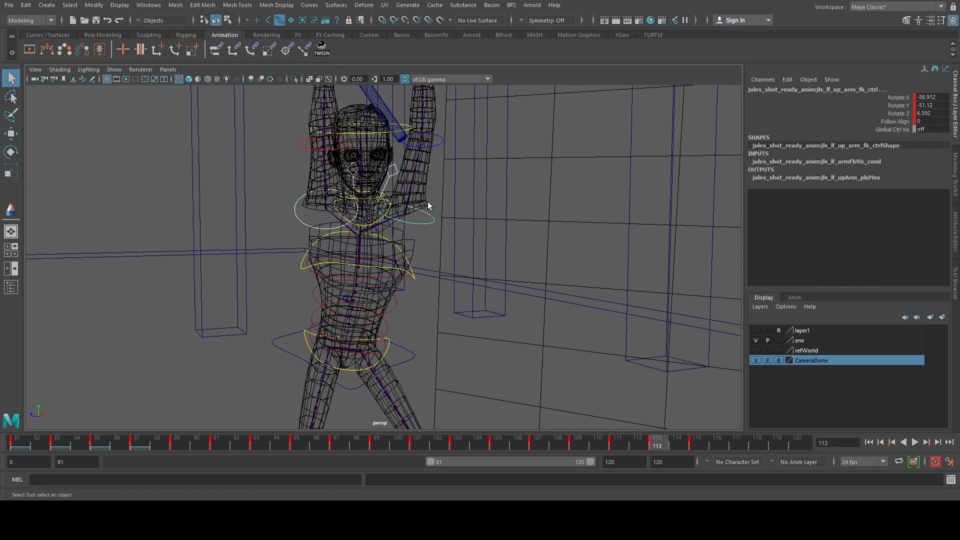
{"action": "middle_click_drag", "start_coordinate": [402, 176], "coordinate": [377, 253], "text": "alt"}
{"action": "left_click_drag", "start_coordinate": [273, 220], "coordinate": [290, 239], "text": "shift"}
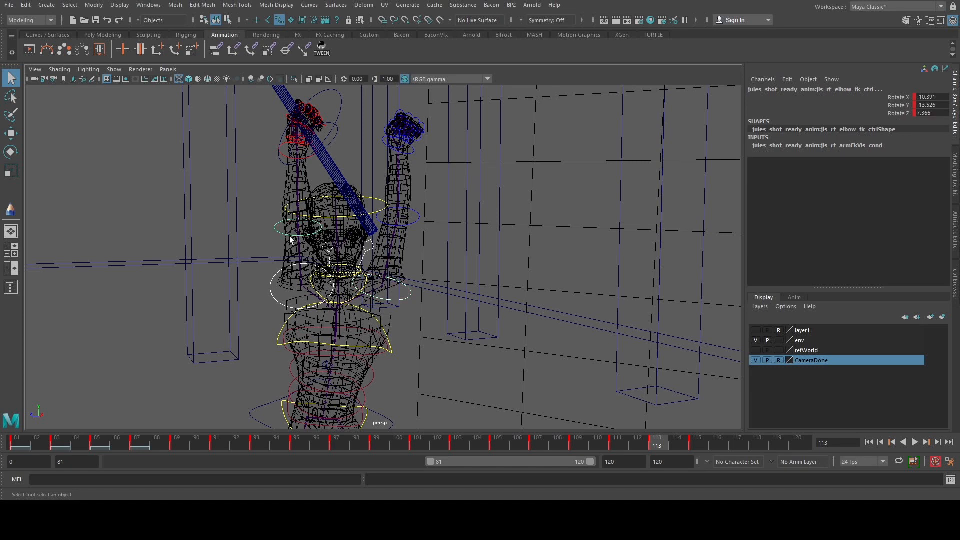
{"action": "left_click", "coordinate": [300, 159], "text": "shift"}
{"action": "left_click", "coordinate": [408, 152], "text": "shift"}
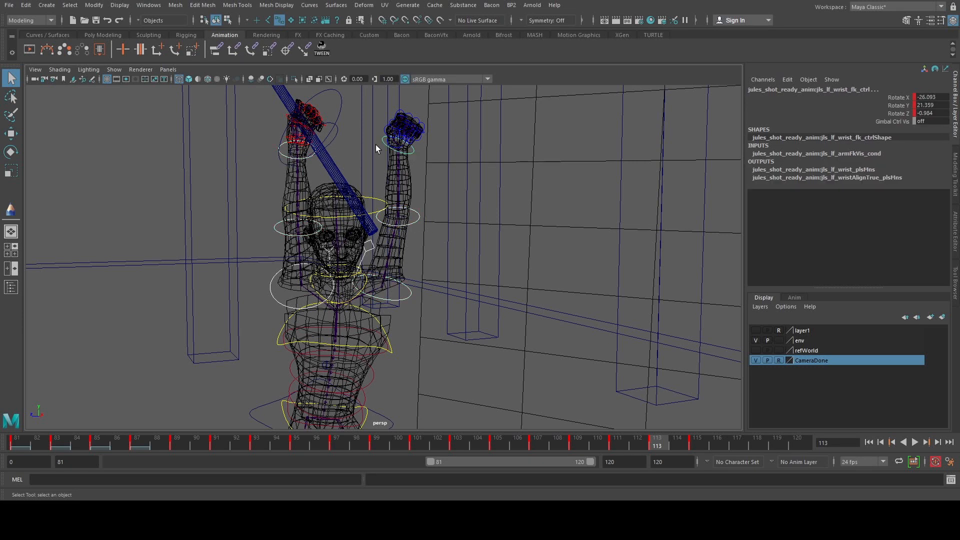
{"action": "left_click", "coordinate": [337, 131], "text": "shift"}
{"action": "key", "text": "comma"}
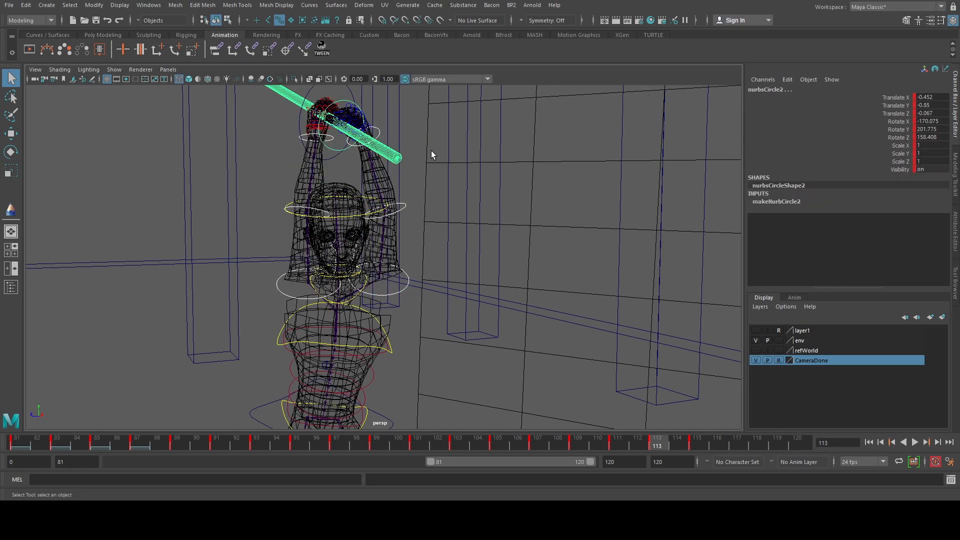
- Rotate both upper arms together at frame 113, bringing the right one to about -112.885, 44.163, -285.415, and compare with the previous key
{"action": "left_click_drag", "start_coordinate": [431, 151], "coordinate": [367, 275], "text": "alt"}
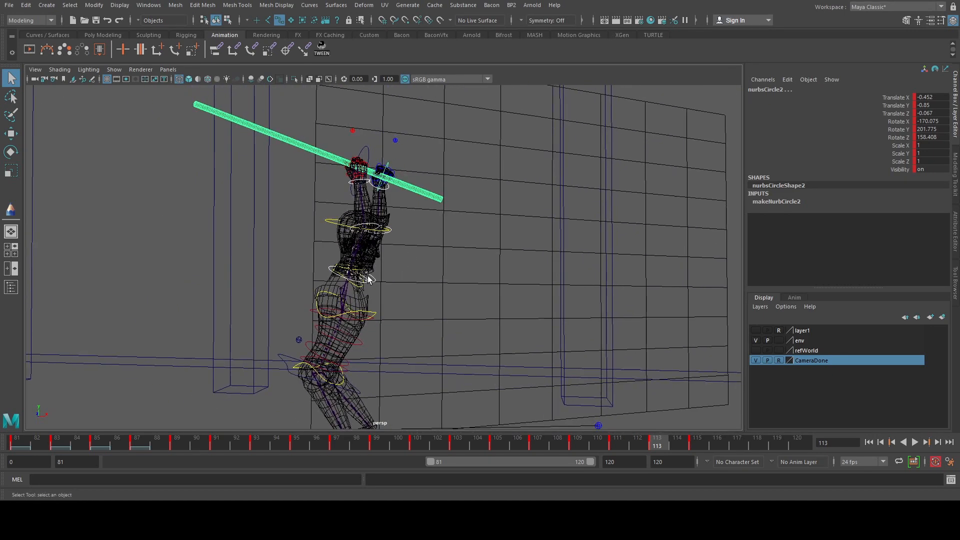
{"action": "left_click", "coordinate": [368, 276]}
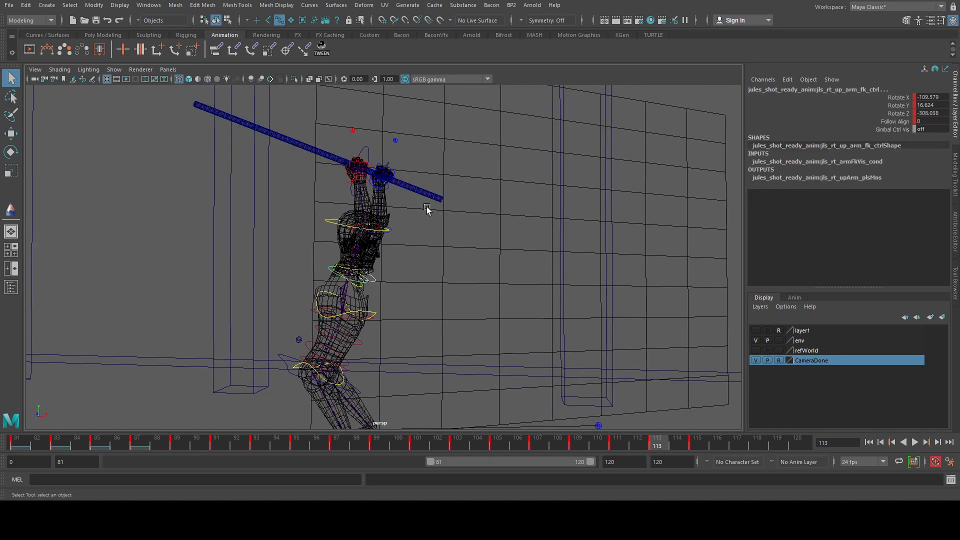
{"action": "key", "text": "e"}
{"action": "key", "text": "space"}
{"action": "key", "text": "space"}
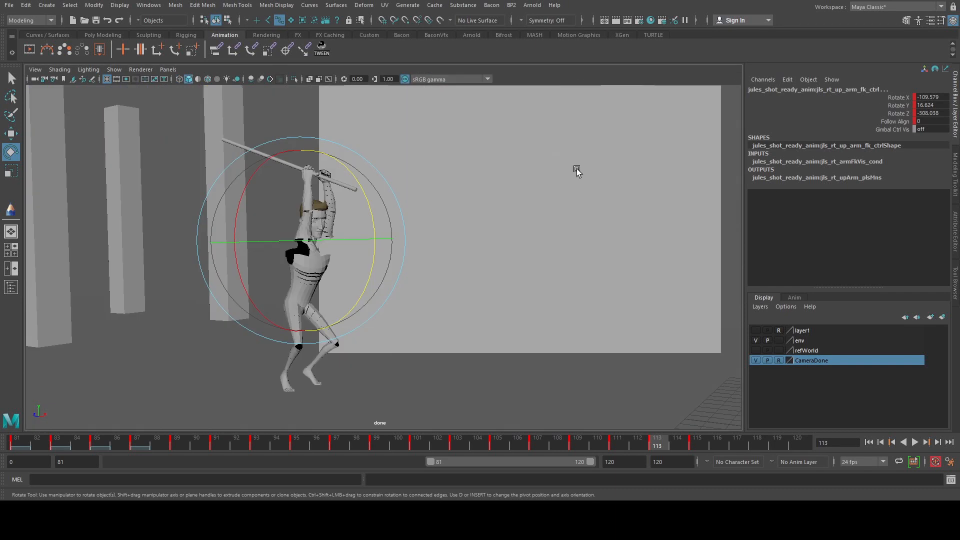
{"action": "left_click_drag", "start_coordinate": [373, 172], "coordinate": [340, 168]}
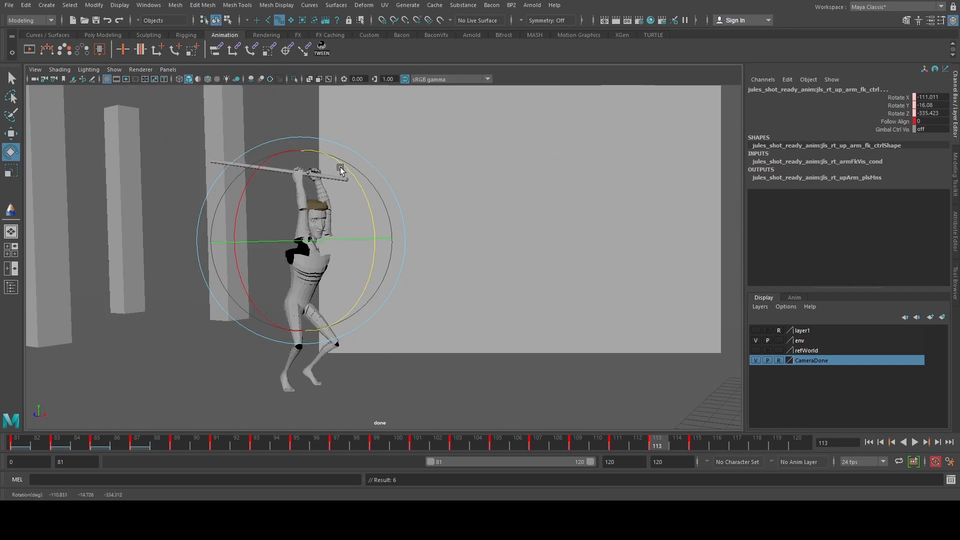
{"action": "key", "text": "ctrl+z"}
{"action": "key", "text": "shift+z"}
{"action": "left_click_drag", "start_coordinate": [371, 214], "coordinate": [386, 251]}
{"action": "key", "text": "comma"}
{"action": "key", "text": "period"}
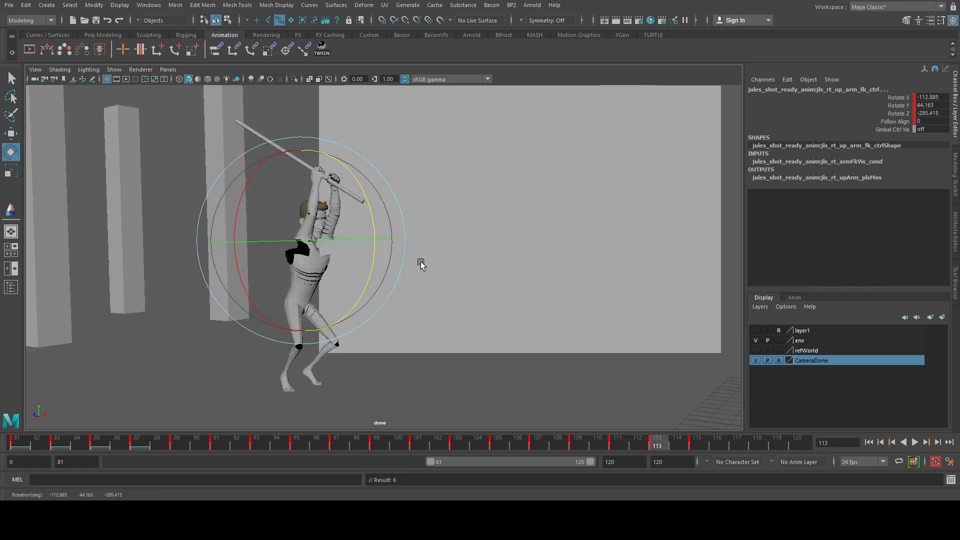
- Copy the full-body and staff pose from frame 115 to a key at frame 118
{"action": "key", "text": "period"}
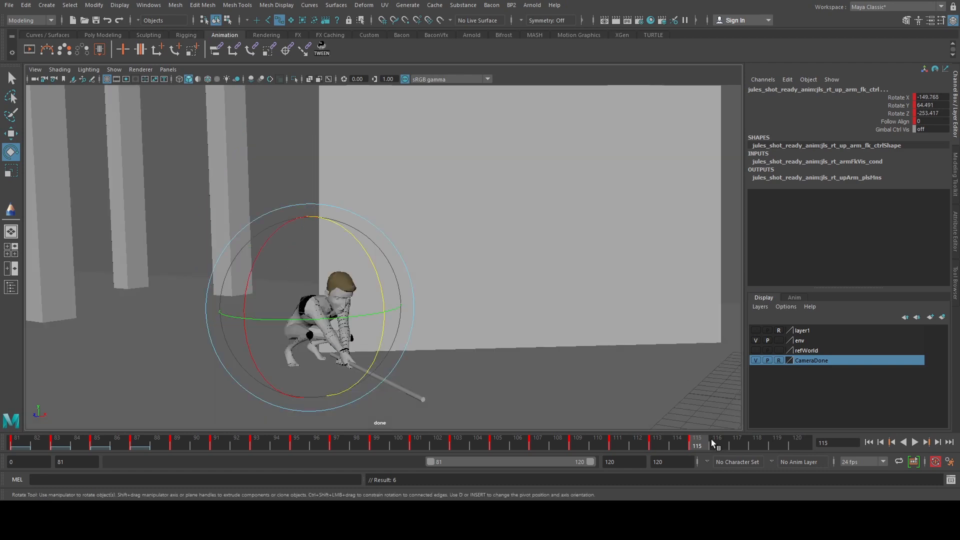
{"action": "key", "text": "q"}
{"action": "key", "text": "space"}
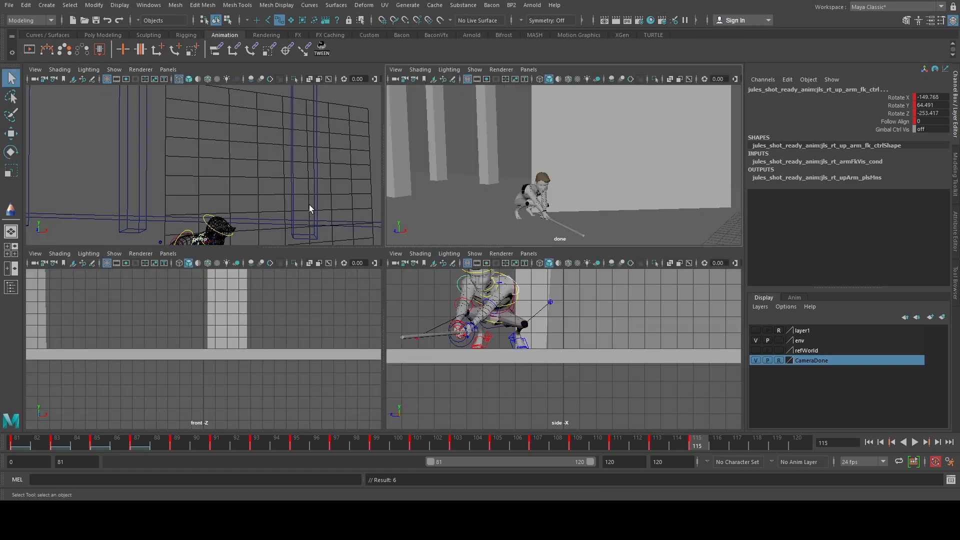
{"action": "key", "text": "space"}
{"action": "scroll", "coordinate": [351, 232], "scroll_direction": "down", "scroll_amount": 5}
{"action": "left_click_drag", "start_coordinate": [242, 244], "coordinate": [571, 406]}
{"action": "left_click_drag", "start_coordinate": [711, 445], "coordinate": [757, 444]}
{"action": "left_click_drag", "start_coordinate": [430, 308], "coordinate": [458, 250], "text": "alt"}
{"action": "right_click_drag", "start_coordinate": [459, 251], "coordinate": [508, 257], "text": "alt"}
{"action": "middle_click_drag", "start_coordinate": [508, 257], "coordinate": [455, 250], "text": "alt"}
{"action": "scroll", "coordinate": [455, 250], "scroll_direction": "up", "scroll_amount": 5}
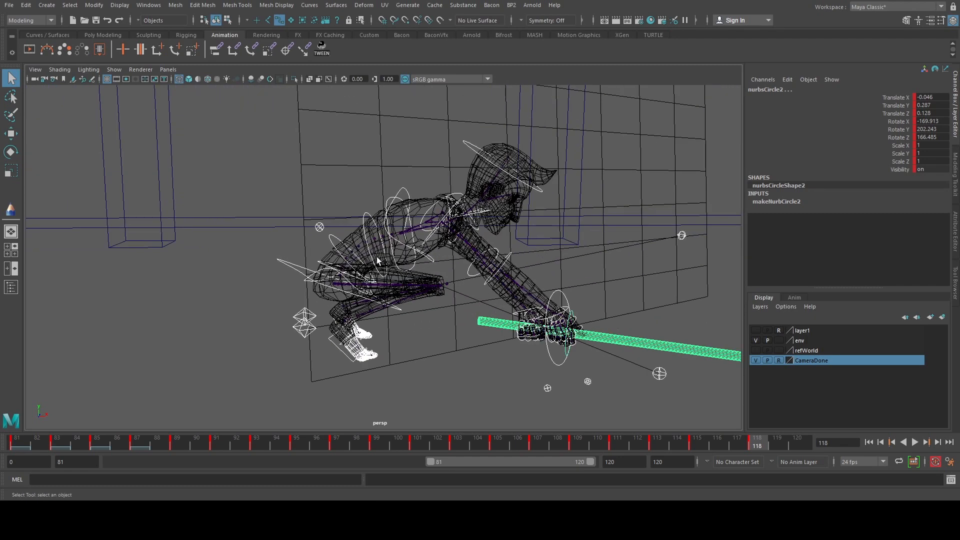
- At frame 118, raise the COG control to about Y -0.629 and rotate it to about 21.434, -284.424, -12.43
{"action": "left_click", "coordinate": [294, 272]}
{"action": "key", "text": "w"}
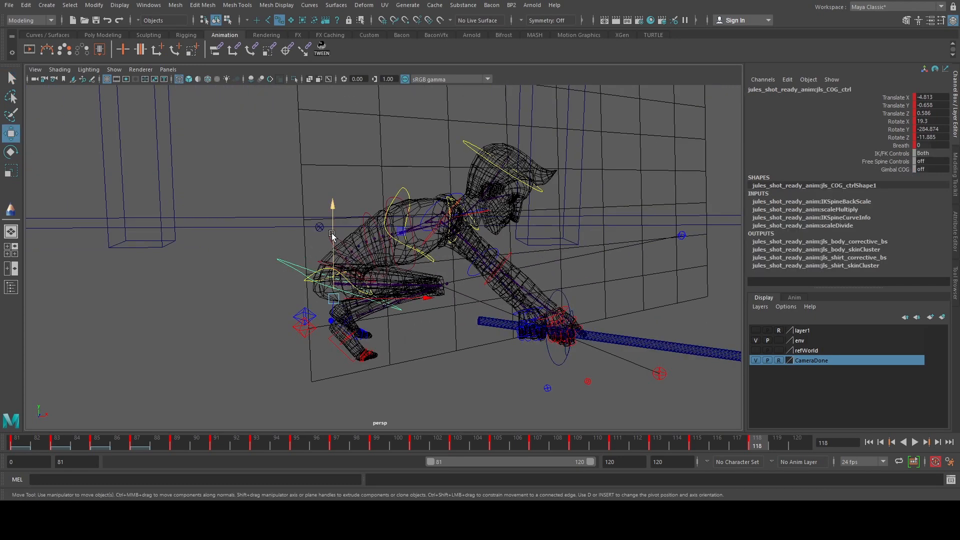
{"action": "left_click_drag", "start_coordinate": [332, 234], "coordinate": [330, 227]}
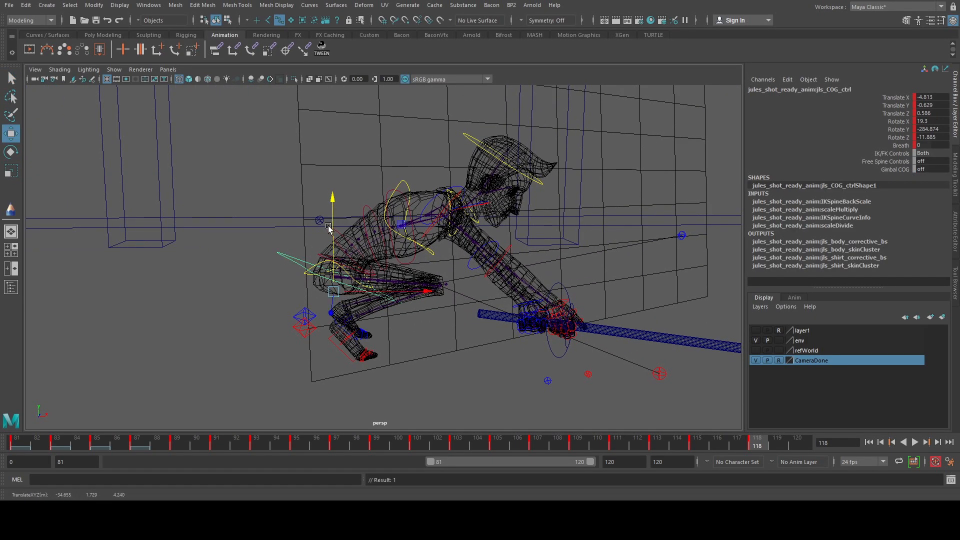
{"action": "key", "text": "e"}
{"action": "left_click_drag", "start_coordinate": [406, 237], "coordinate": [395, 253]}
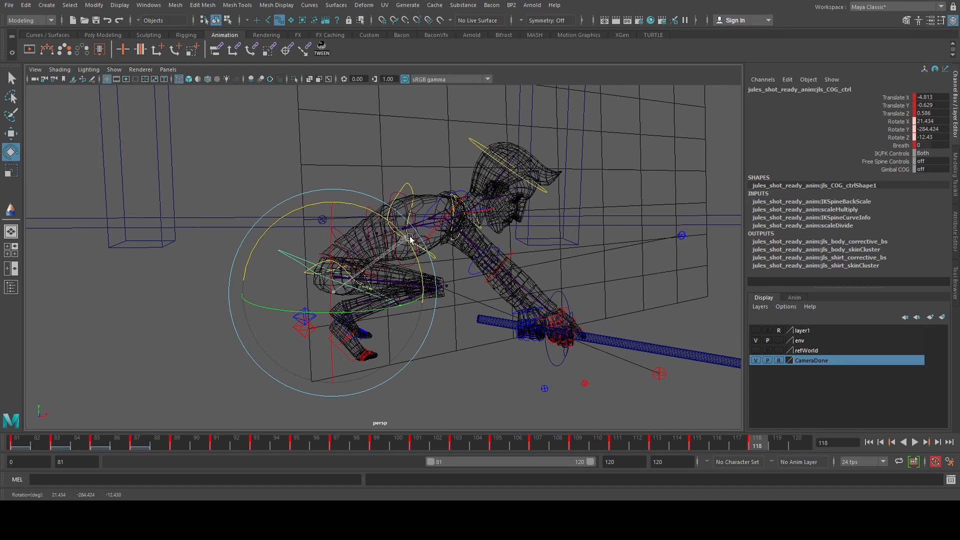
- Rotate the spine controls together at frame 118, bringing the shoulder control to about 7.279, 4.66, 4.68, and review the playback
{"action": "key", "text": "q"}
{"action": "left_click", "coordinate": [355, 237]}
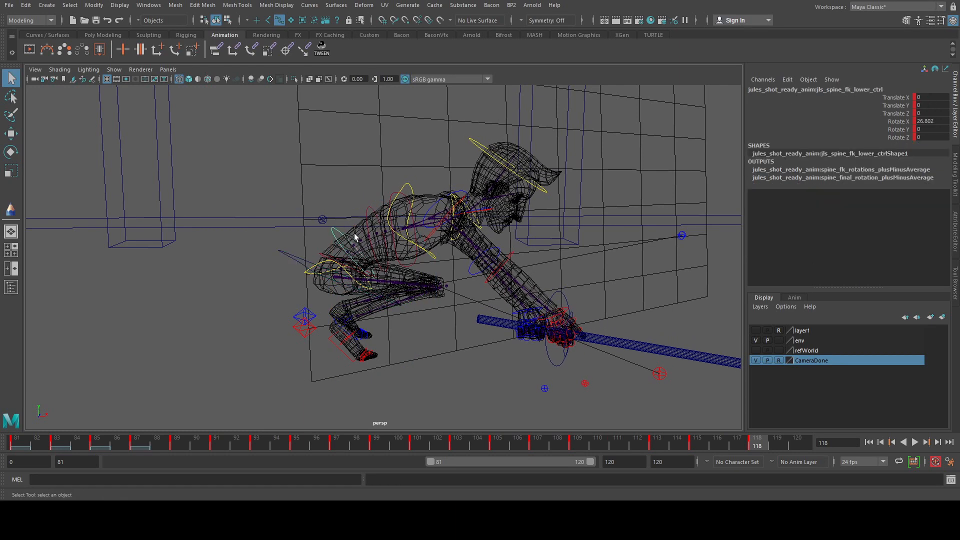
{"action": "left_click", "coordinate": [395, 197]}
{"action": "key", "text": "e"}
{"action": "left_click_drag", "start_coordinate": [465, 173], "coordinate": [463, 189]}
{"action": "key", "text": "alt+v"}
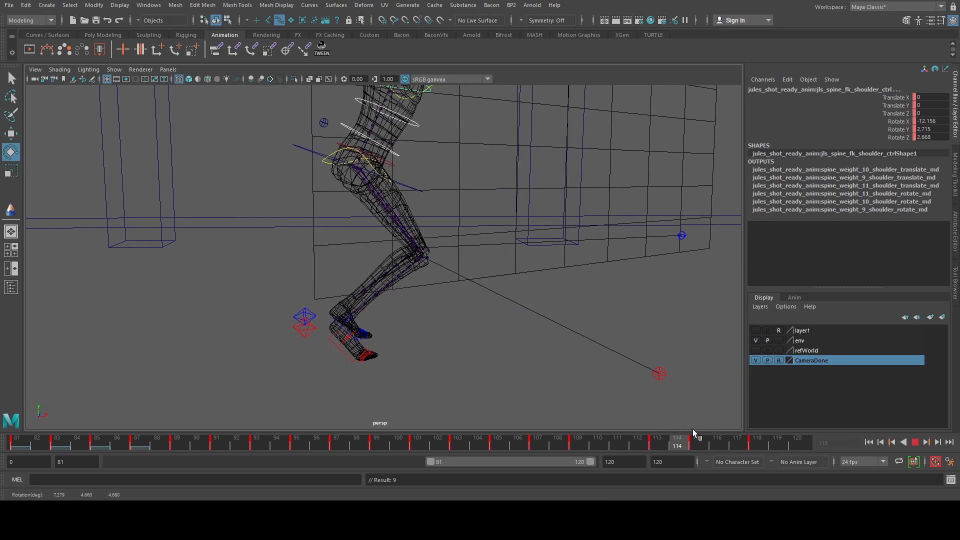
{"action": "left_click", "coordinate": [756, 442]}
- Set Foot Roll on both feet to about 37.1 at frame 118 and play back the landing
{"action": "key", "text": "q"}
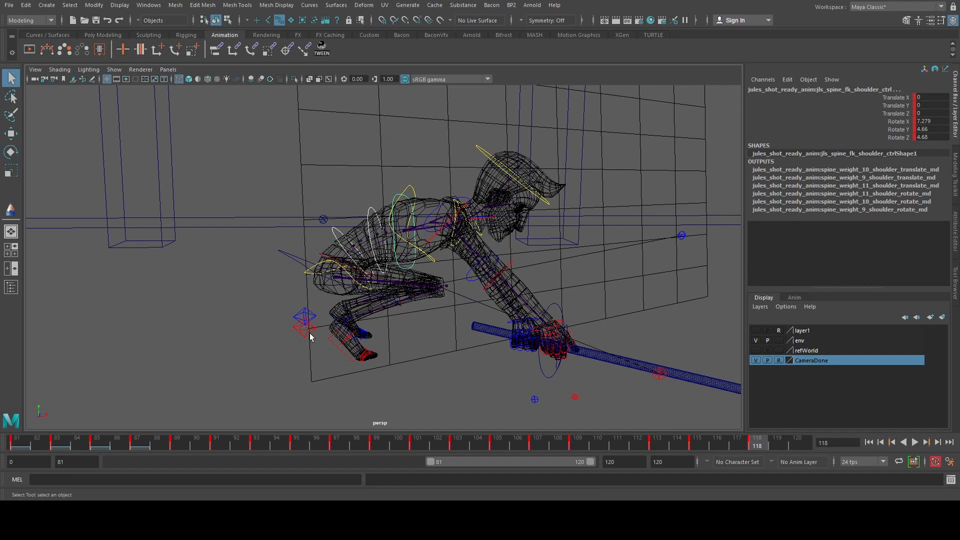
{"action": "left_click", "coordinate": [309, 336]}
{"action": "left_click", "coordinate": [889, 146]}
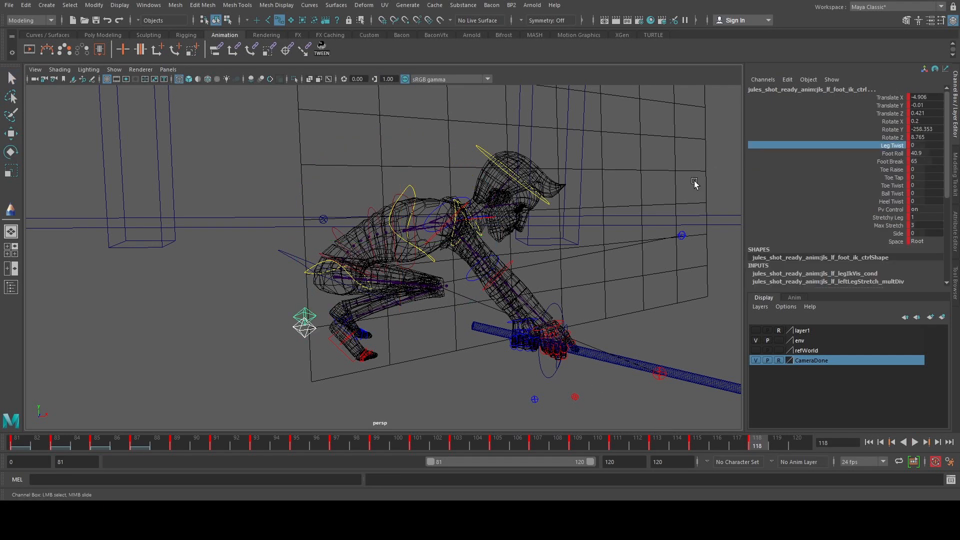
{"action": "left_click", "coordinate": [895, 154]}
{"action": "middle_click_drag", "start_coordinate": [622, 185], "coordinate": [593, 183]}
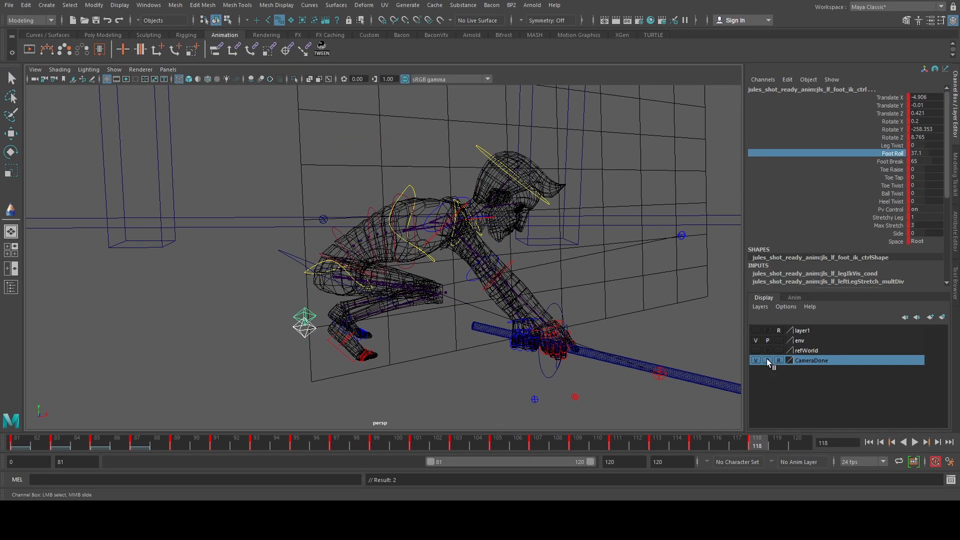
{"action": "key", "text": "alt+v"}
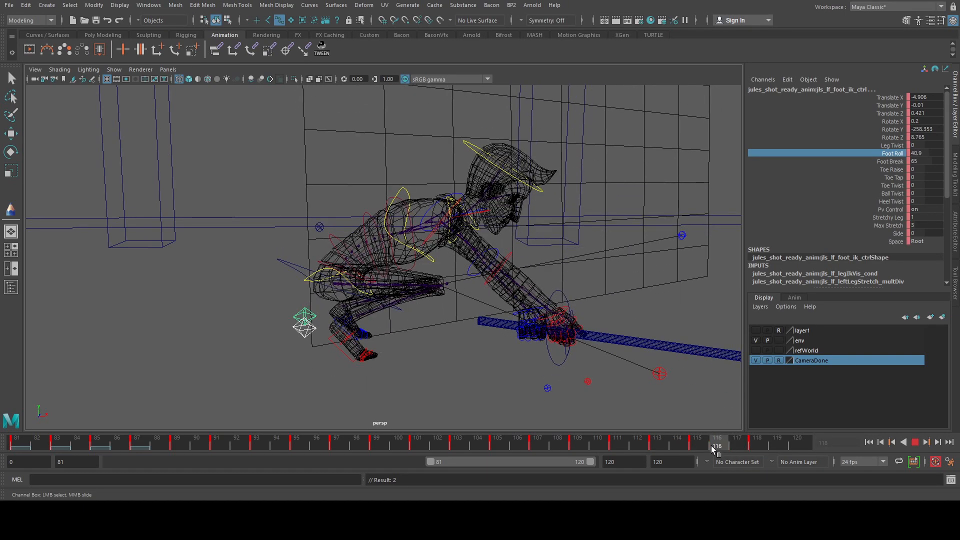
- Rotate the neck and head controls together at frame 118, bringing the head to about -13.658, 4.508, 1.326
{"action": "left_click", "coordinate": [481, 235]}
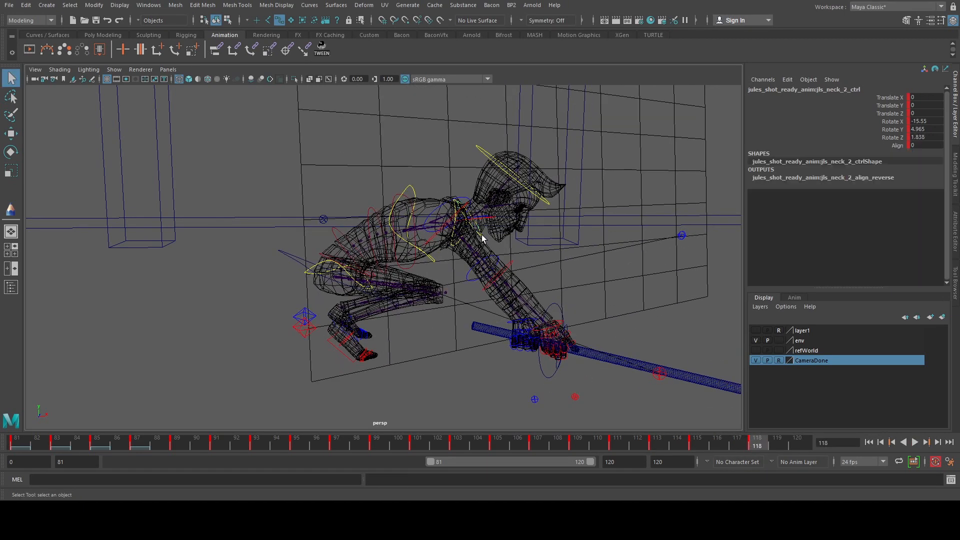
{"action": "left_click", "coordinate": [502, 159]}
{"action": "key", "text": "e"}
{"action": "left_click_drag", "start_coordinate": [491, 115], "coordinate": [484, 118]}
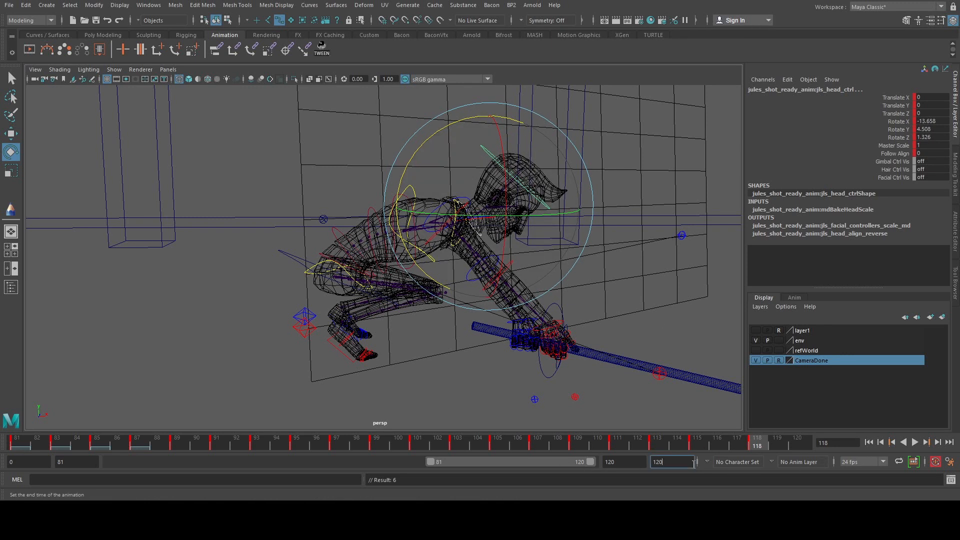
- Set the animation end to frame 125, shift the playback range to 86–125, and play it
{"action": "key", "text": "Return"}
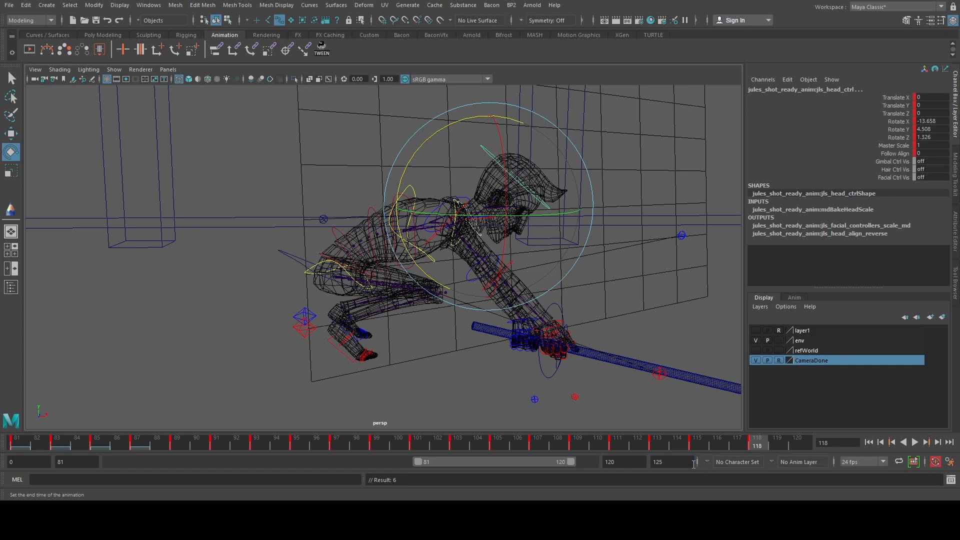
{"action": "left_click_drag", "start_coordinate": [574, 460], "coordinate": [593, 461]}
{"action": "key", "text": "alt+v"}
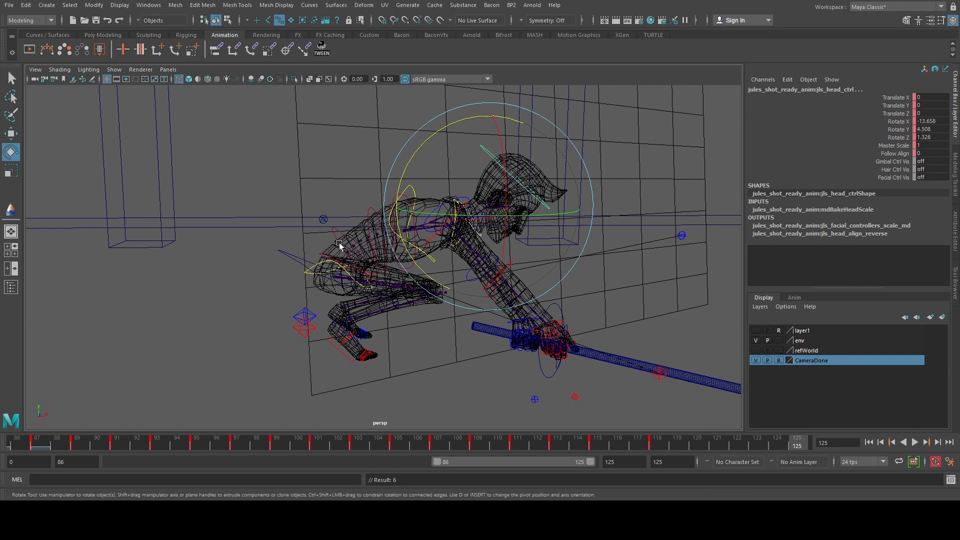
- Key the full-body and staff pose at frame 122
{"action": "left_click", "coordinate": [246, 186]}
{"action": "scroll", "coordinate": [245, 186], "scroll_direction": "down", "scroll_amount": 3}
{"action": "left_click_drag", "start_coordinate": [205, 150], "coordinate": [692, 411]}
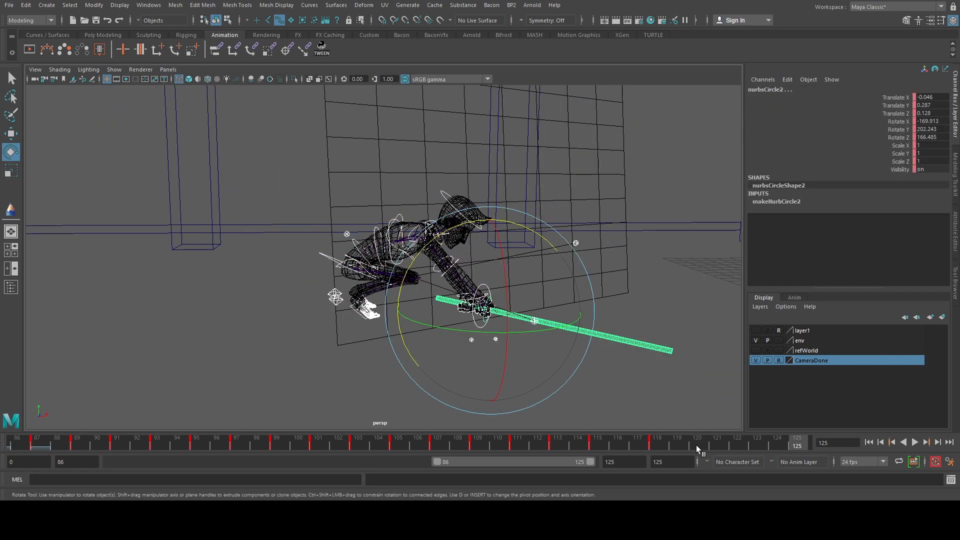
{"action": "key", "text": "f"}
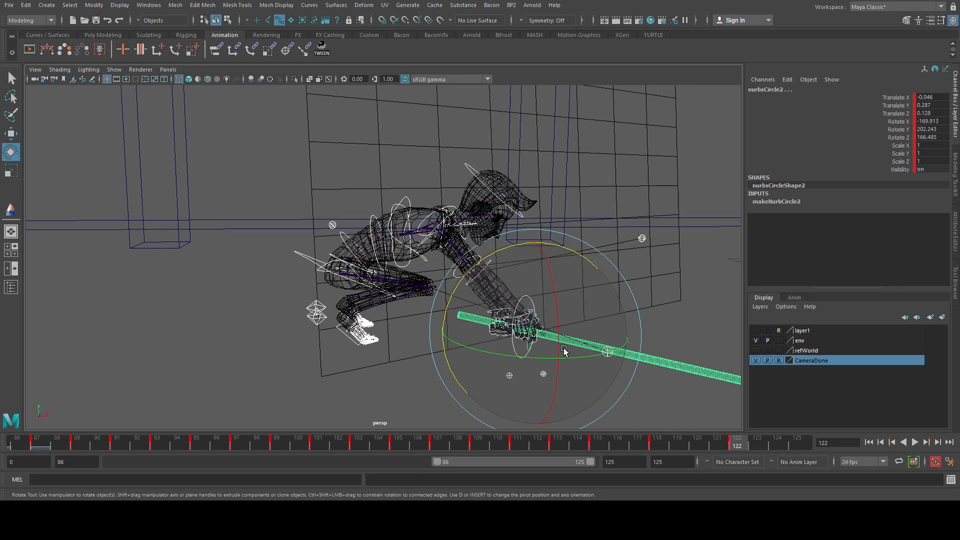
- Rotate the spine controls together at frame 122 to lift the chest slightly
{"action": "left_click", "coordinate": [260, 235]}
{"action": "scroll", "coordinate": [260, 230], "scroll_direction": "up", "scroll_amount": 3}
{"action": "left_click", "coordinate": [338, 233]}
{"action": "key", "text": "q"}
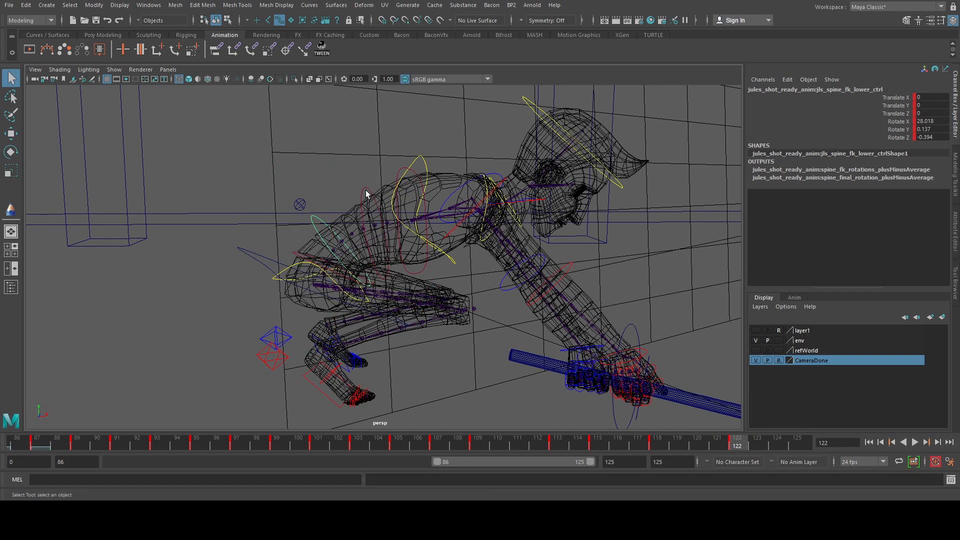
{"action": "left_click", "coordinate": [401, 173]}
{"action": "key", "text": "e"}
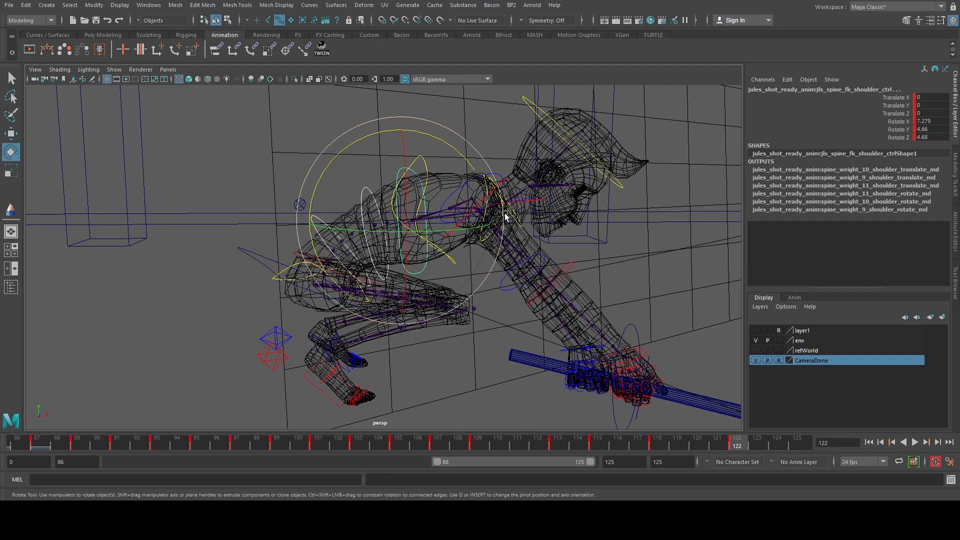
{"action": "left_click", "coordinate": [465, 163]}
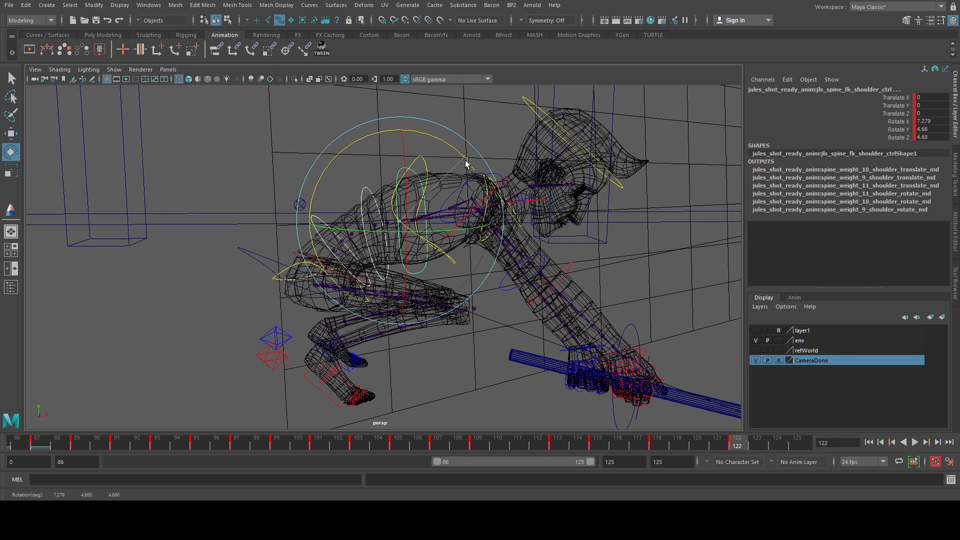
{"action": "left_click_drag", "start_coordinate": [465, 162], "coordinate": [463, 167]}
- At frame 122, rotate the COG control to about 20.369, -284.651, -12.16 and raise it to about Y -0.621
{"action": "left_click", "coordinate": [349, 219]}
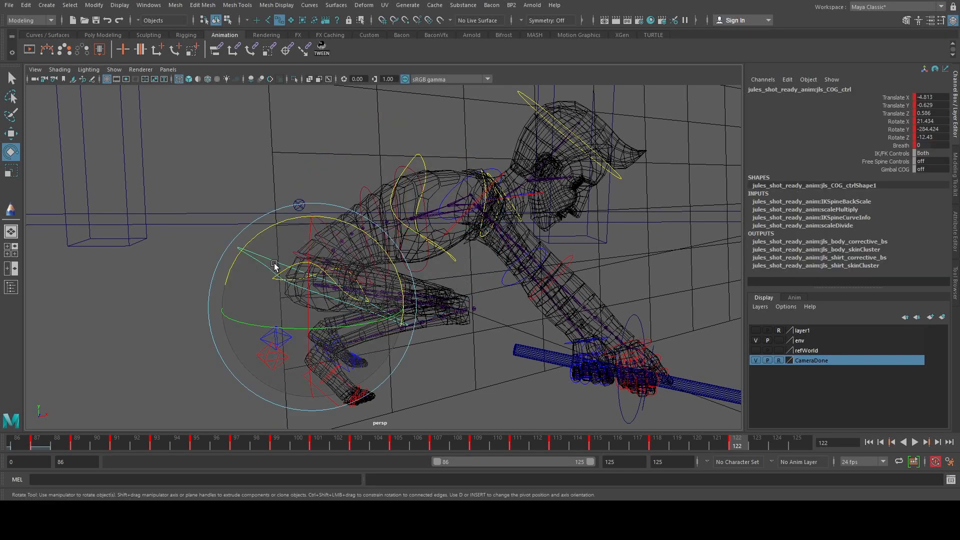
{"action": "left_click_drag", "start_coordinate": [349, 219], "coordinate": [311, 226]}
{"action": "key", "text": "w"}
{"action": "key", "text": "q"}
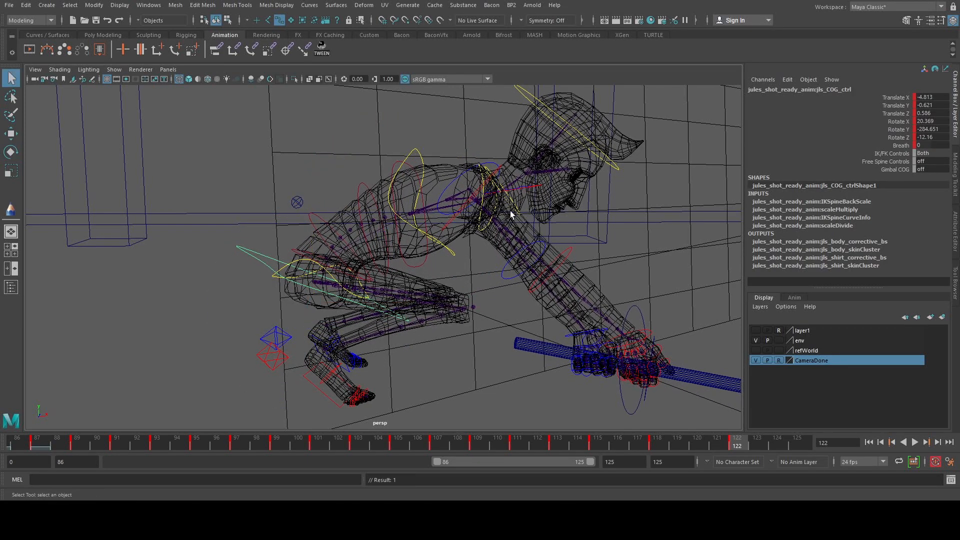
- At frame 122, rotate the head control slightly to about -14.376, 4.679, 1.522
{"action": "left_click", "coordinate": [523, 207]}
{"action": "left_click", "coordinate": [595, 154]}
{"action": "key", "text": "e"}
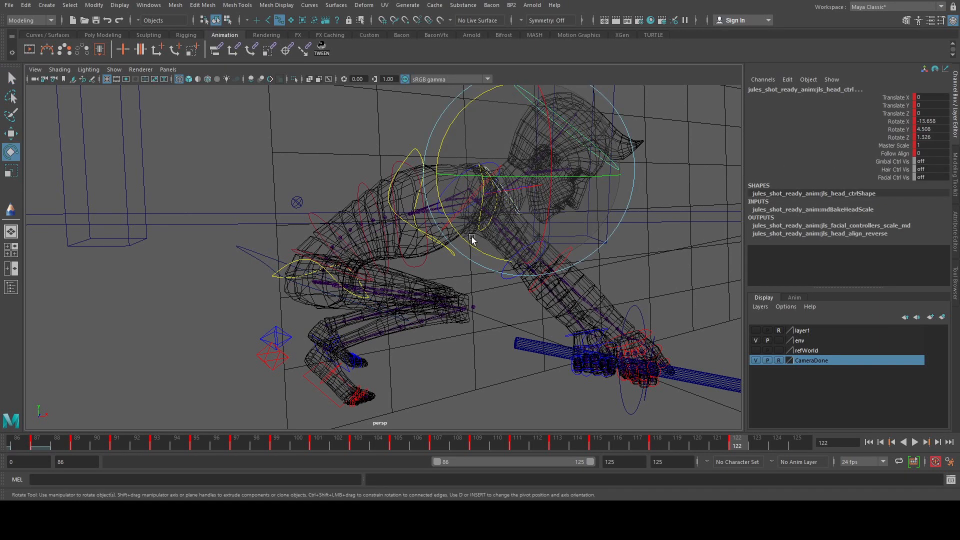
{"action": "left_click_drag", "start_coordinate": [455, 233], "coordinate": [508, 253]}
{"action": "key", "text": "ctrl+z"}
{"action": "key", "text": "q"}
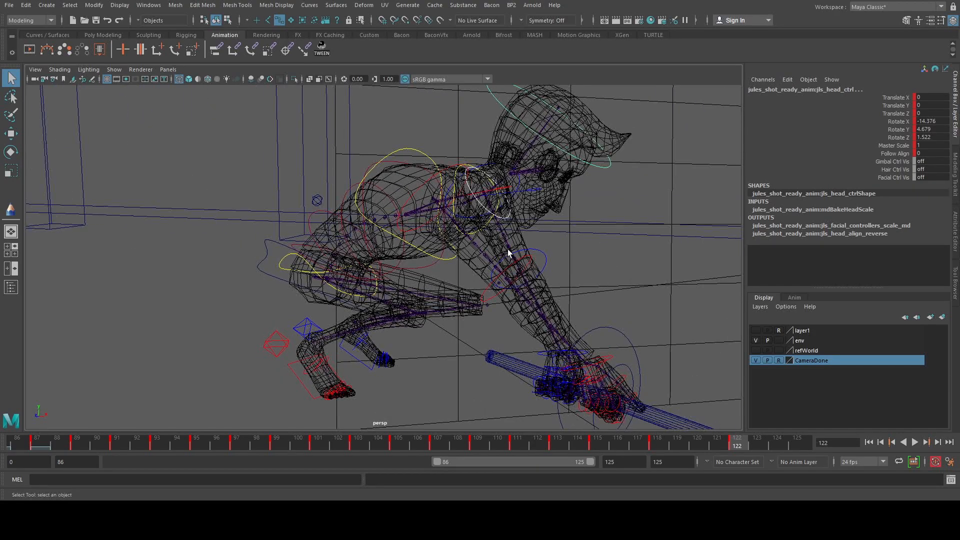
- Rotate the left upper arm FK control at frame 122 to about -0.064, -134.683, -63.791
{"action": "left_click", "coordinate": [430, 219]}
{"action": "left_click_drag", "start_coordinate": [430, 219], "coordinate": [542, 227], "text": "alt"}
{"action": "key", "text": "e"}
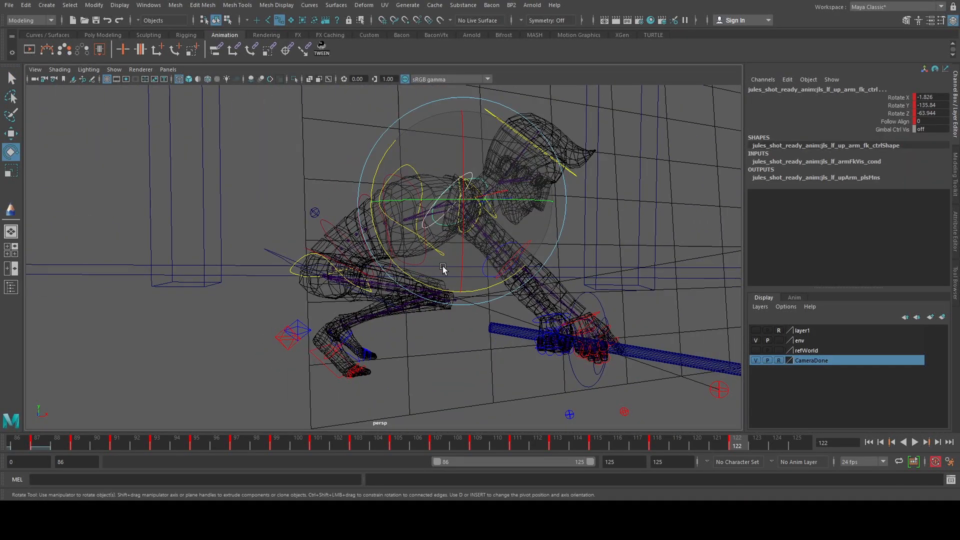
{"action": "left_click_drag", "start_coordinate": [433, 290], "coordinate": [427, 289]}
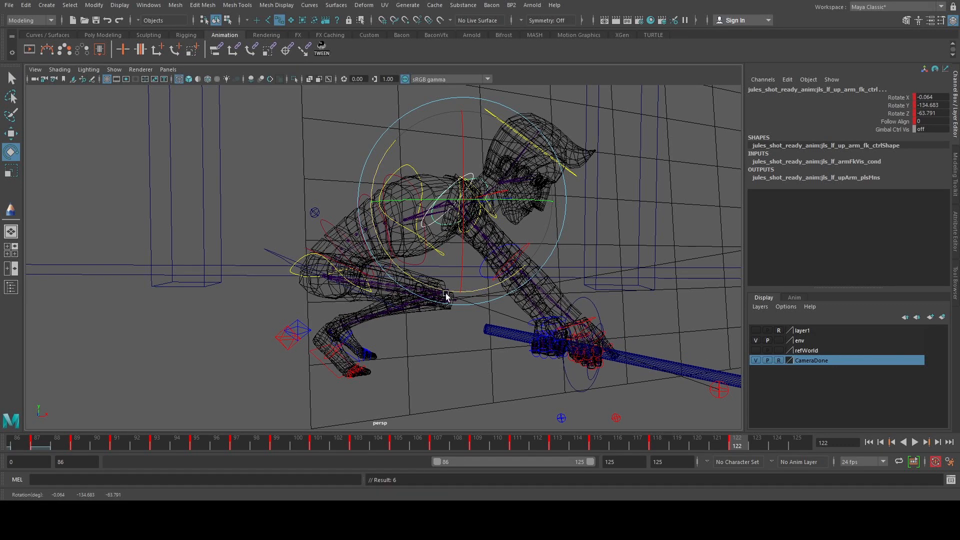
{"action": "key", "text": "q"}
- Extend the animation and playback end to frame 128 and play the shot in the done camera view
{"action": "key", "text": "space"}
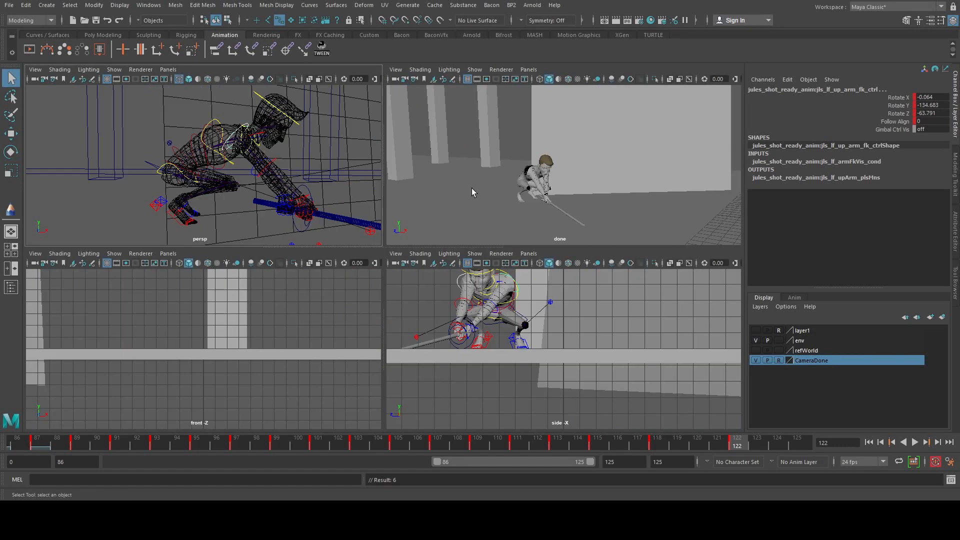
{"action": "key", "text": "space"}
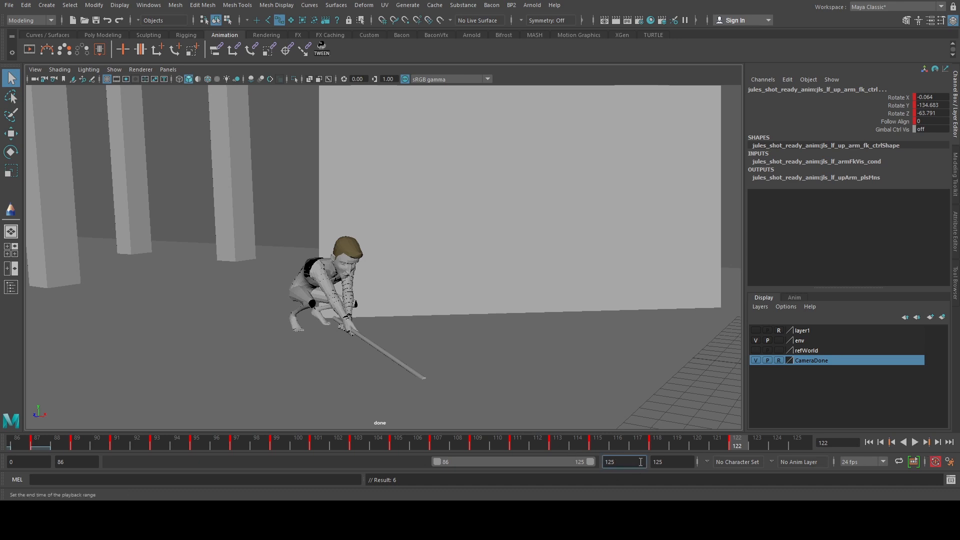
{"action": "key", "text": "Return"}
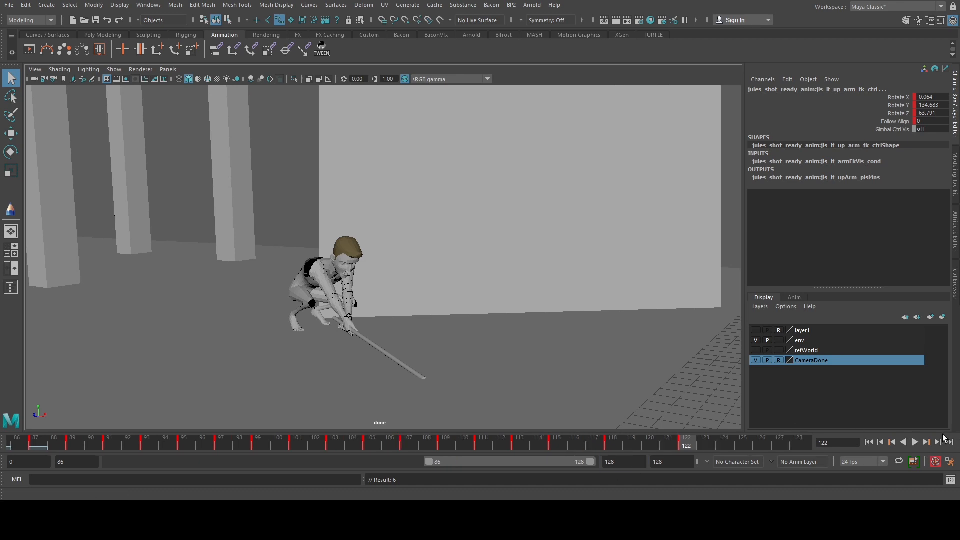
{"action": "left_click", "coordinate": [915, 442]}
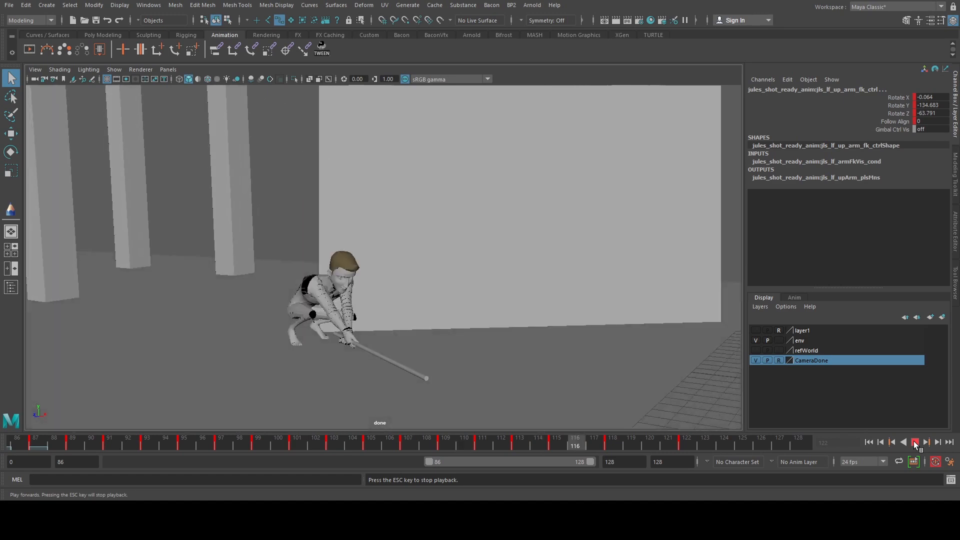